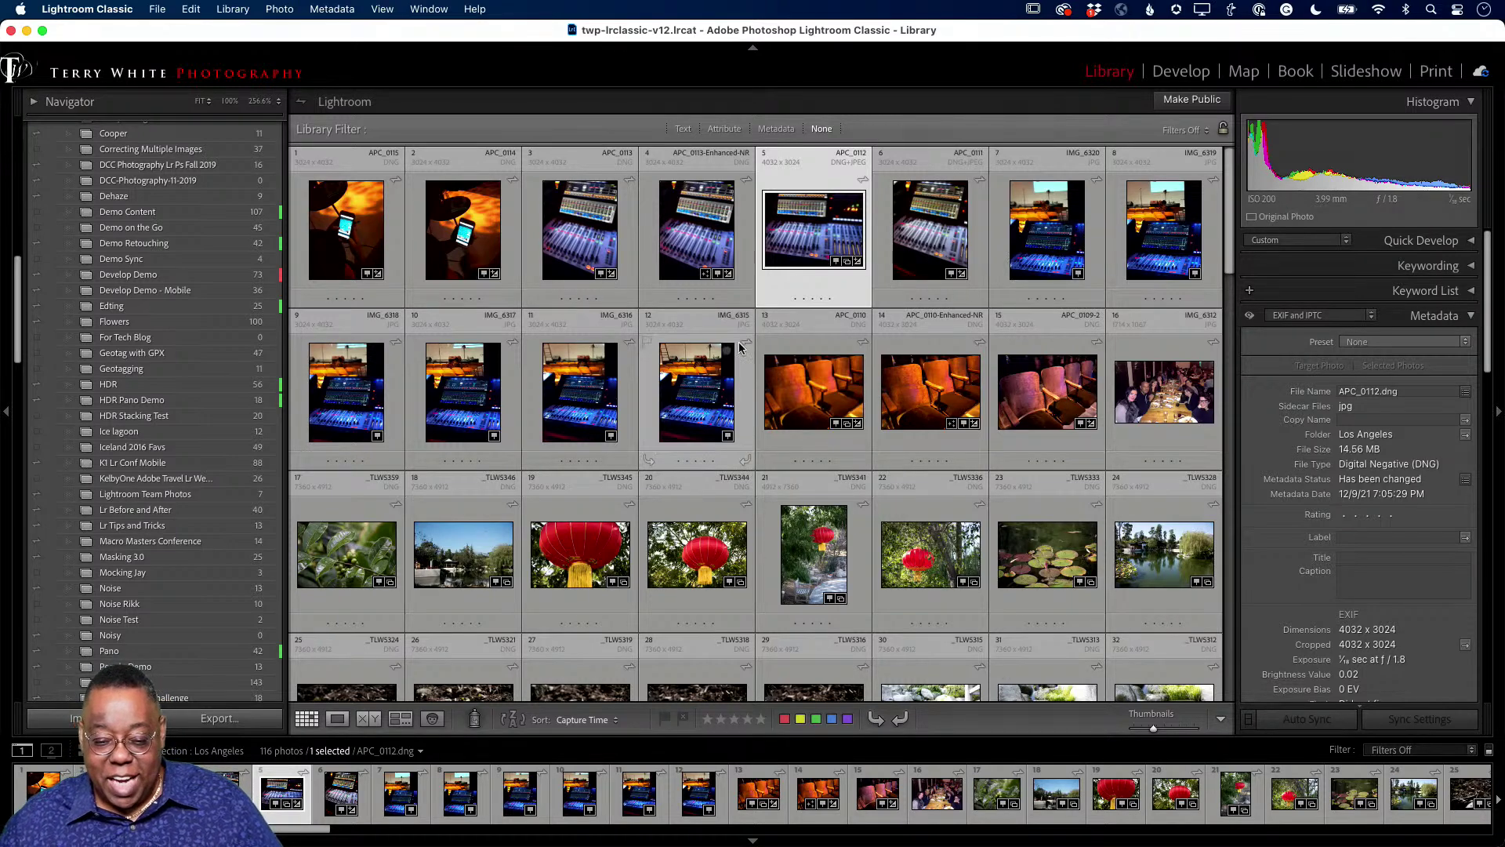
Reveal the original file of the APC_0113 mixer photo in Finder and hide all other applications
{"action": "left_click", "coordinate": [590, 246]}
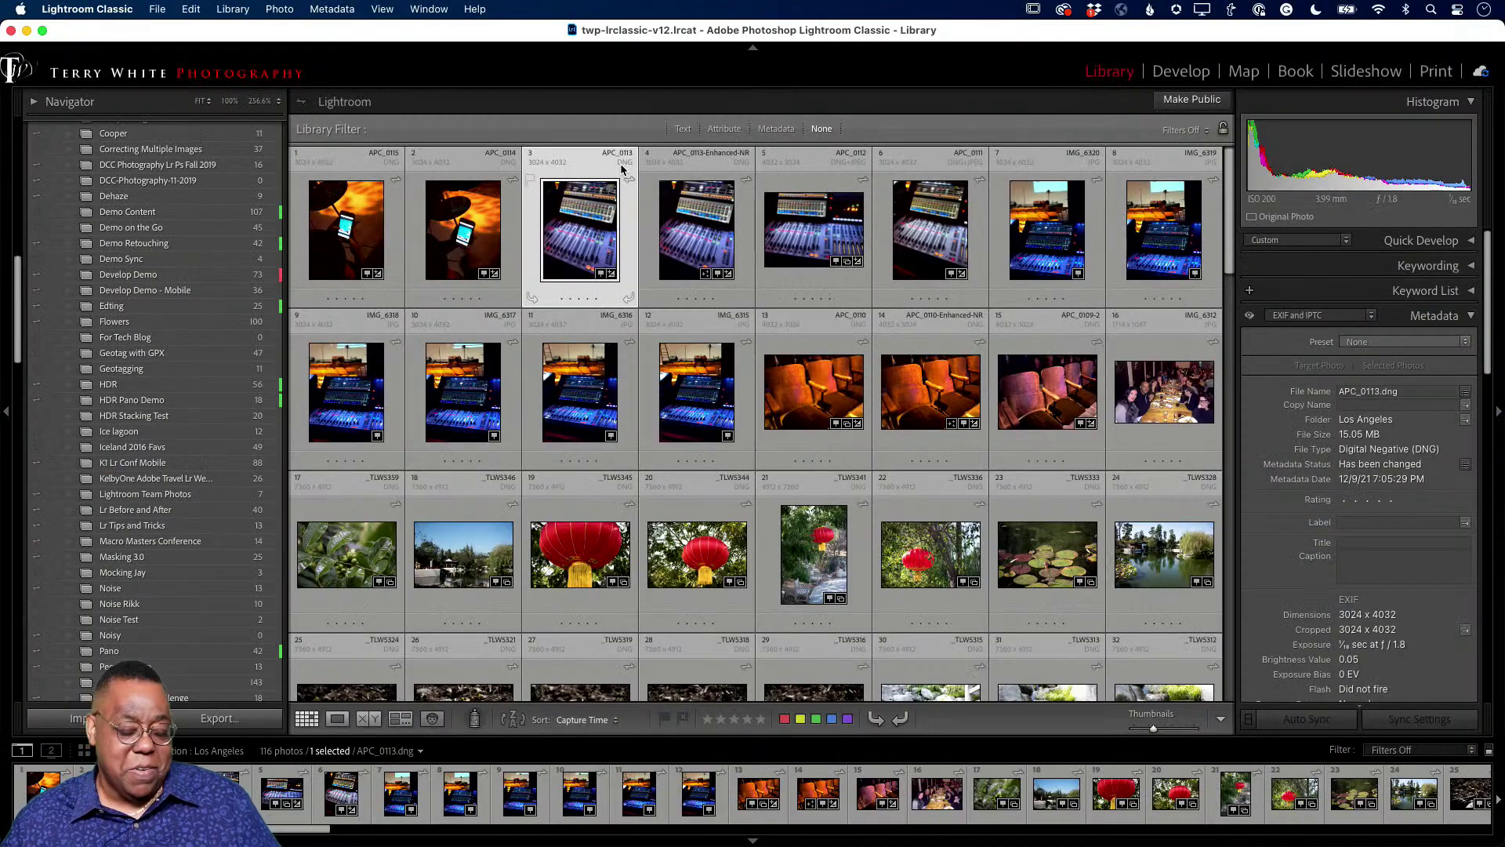
{"action": "scroll", "coordinate": [601, 210], "scroll_direction": "down", "scroll_amount": 1}
{"action": "right_click", "coordinate": [598, 212]}
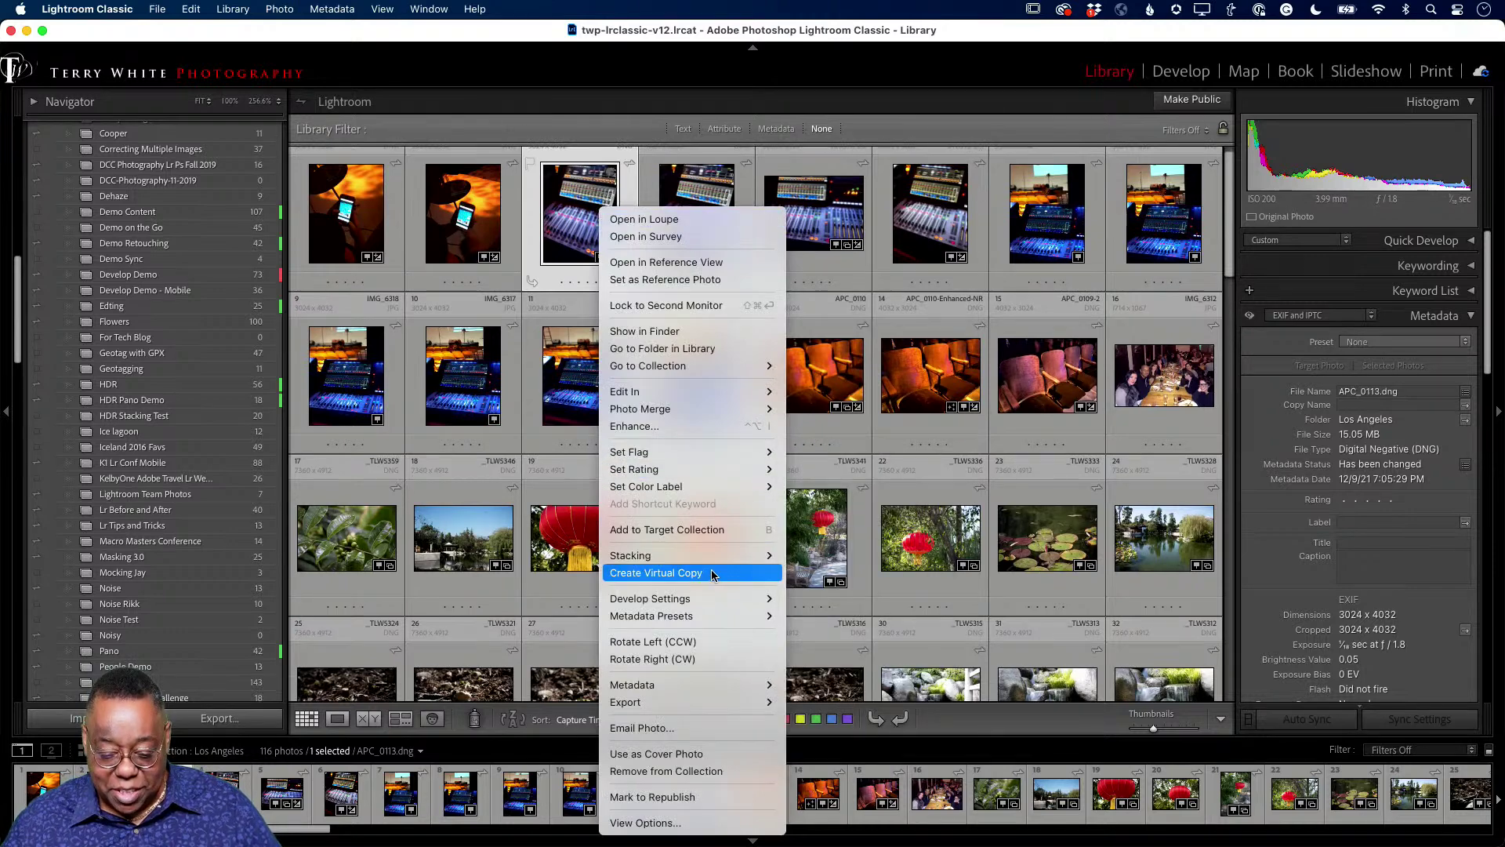
{"action": "left_click", "coordinate": [697, 332]}
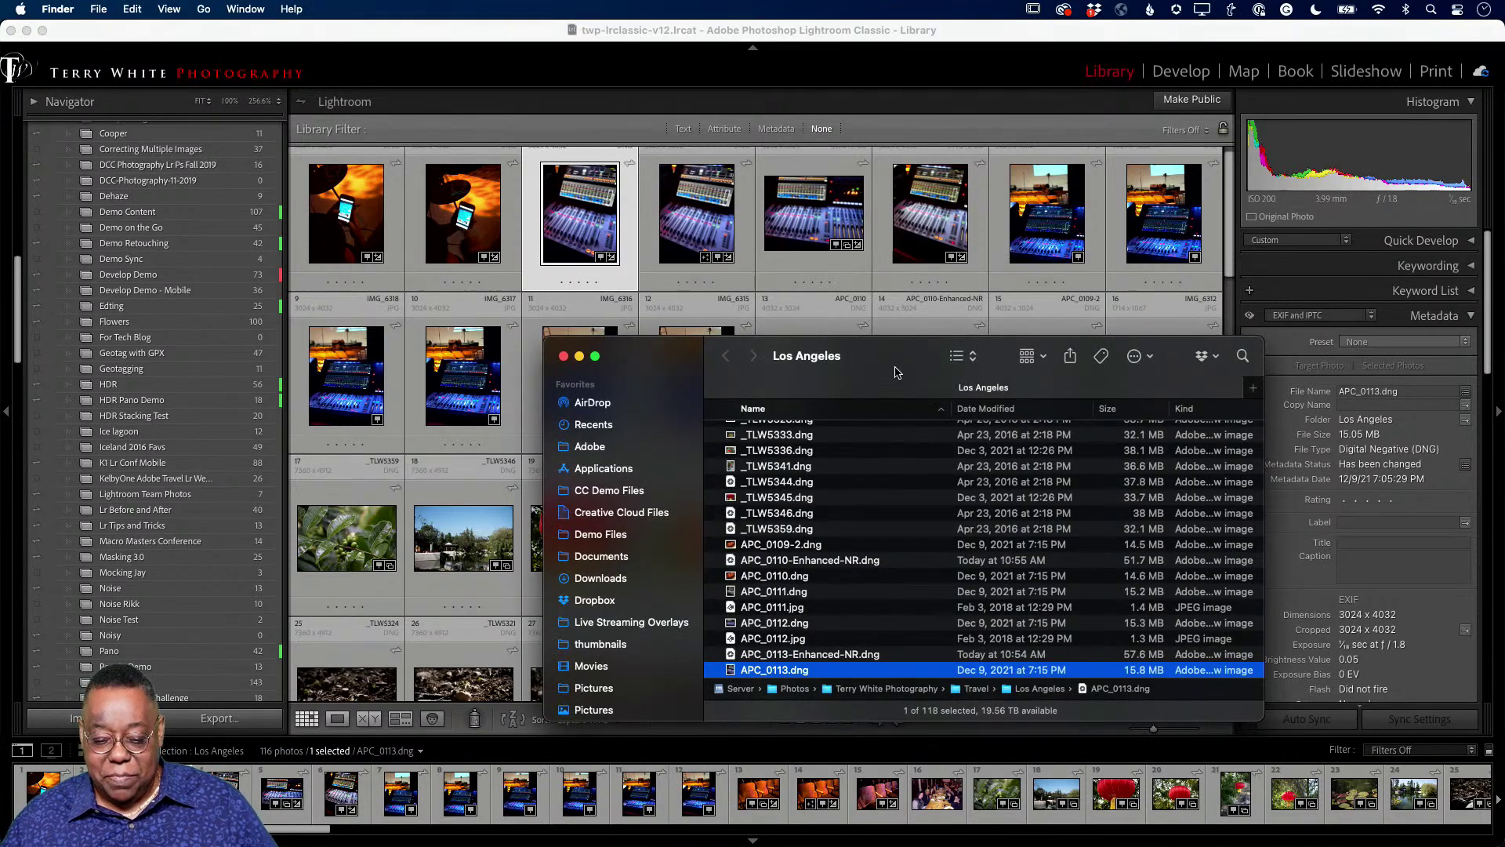
{"action": "left_click_drag", "start_coordinate": [898, 350], "coordinate": [915, 119]}
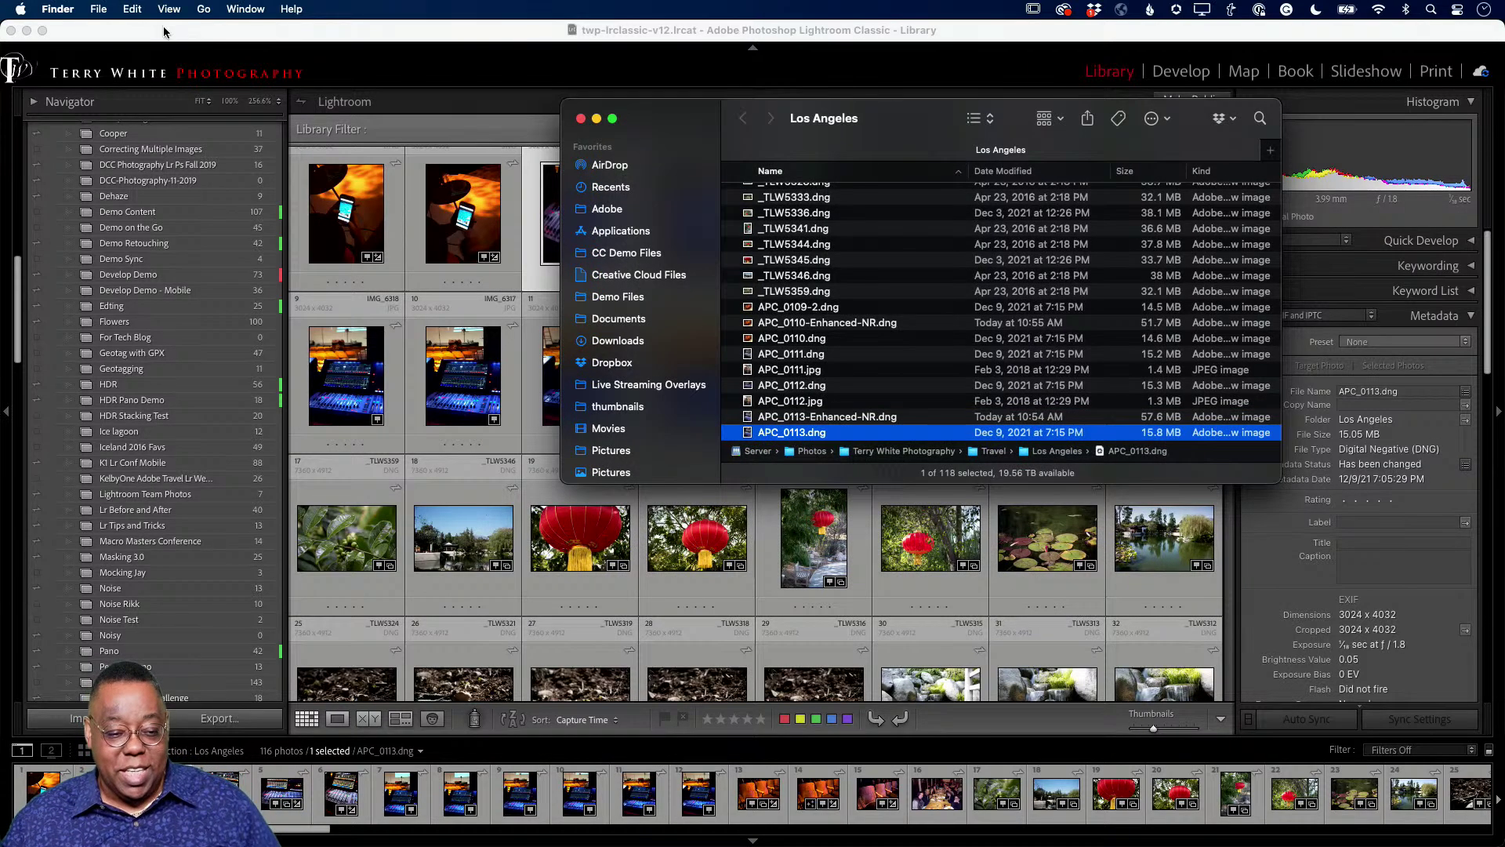
{"action": "left_click", "coordinate": [55, 6]}
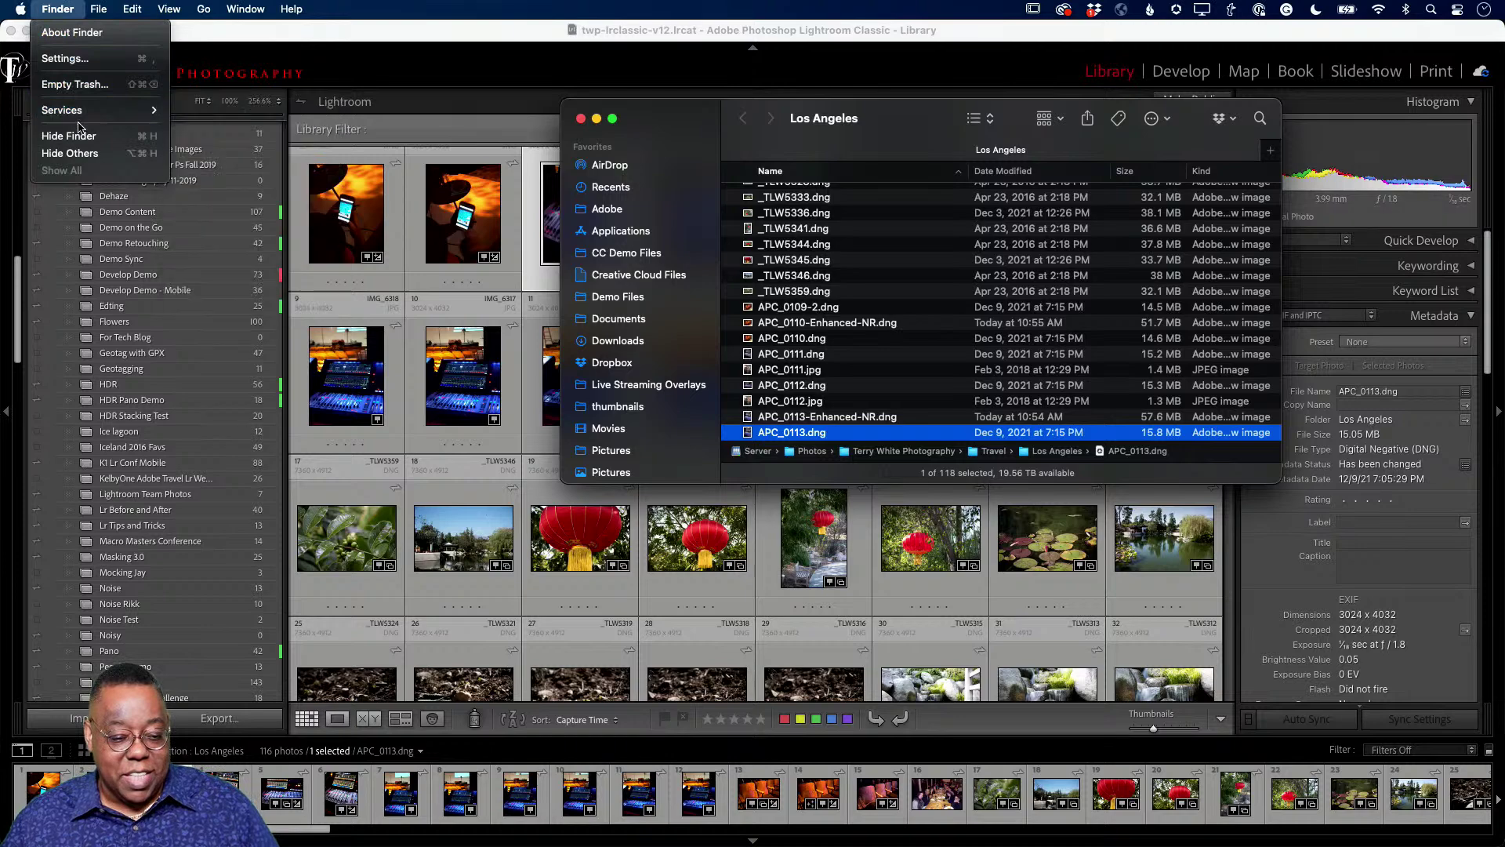
{"action": "left_click", "coordinate": [70, 153]}
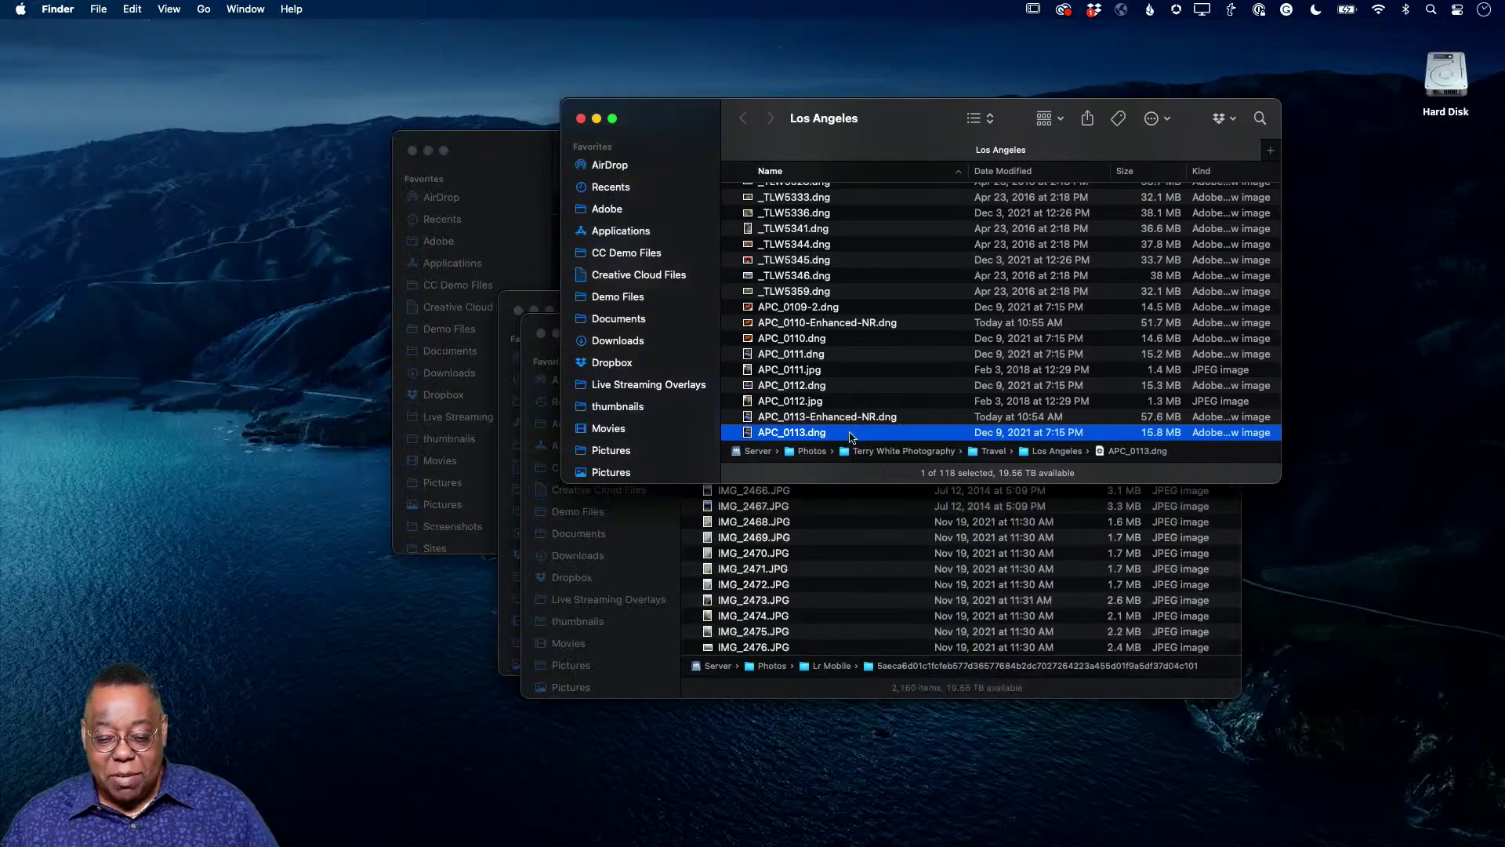
Rename APC_0113.dng as Mixer Board.dng and find it again in the Los Angeles folder
{"action": "left_click", "coordinate": [794, 437]}
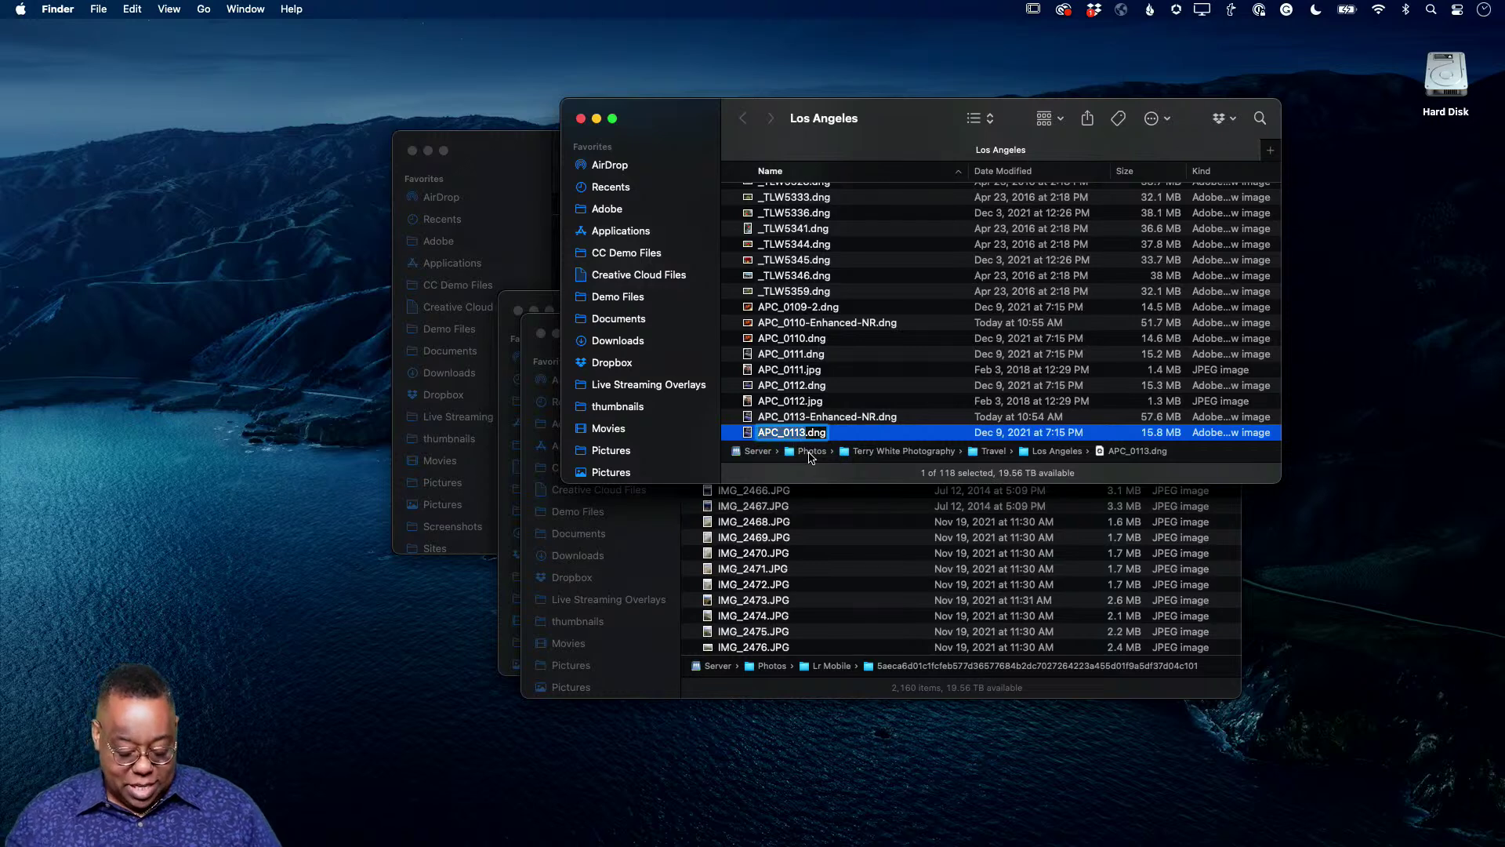
{"action": "type", "text": "Mixer"}
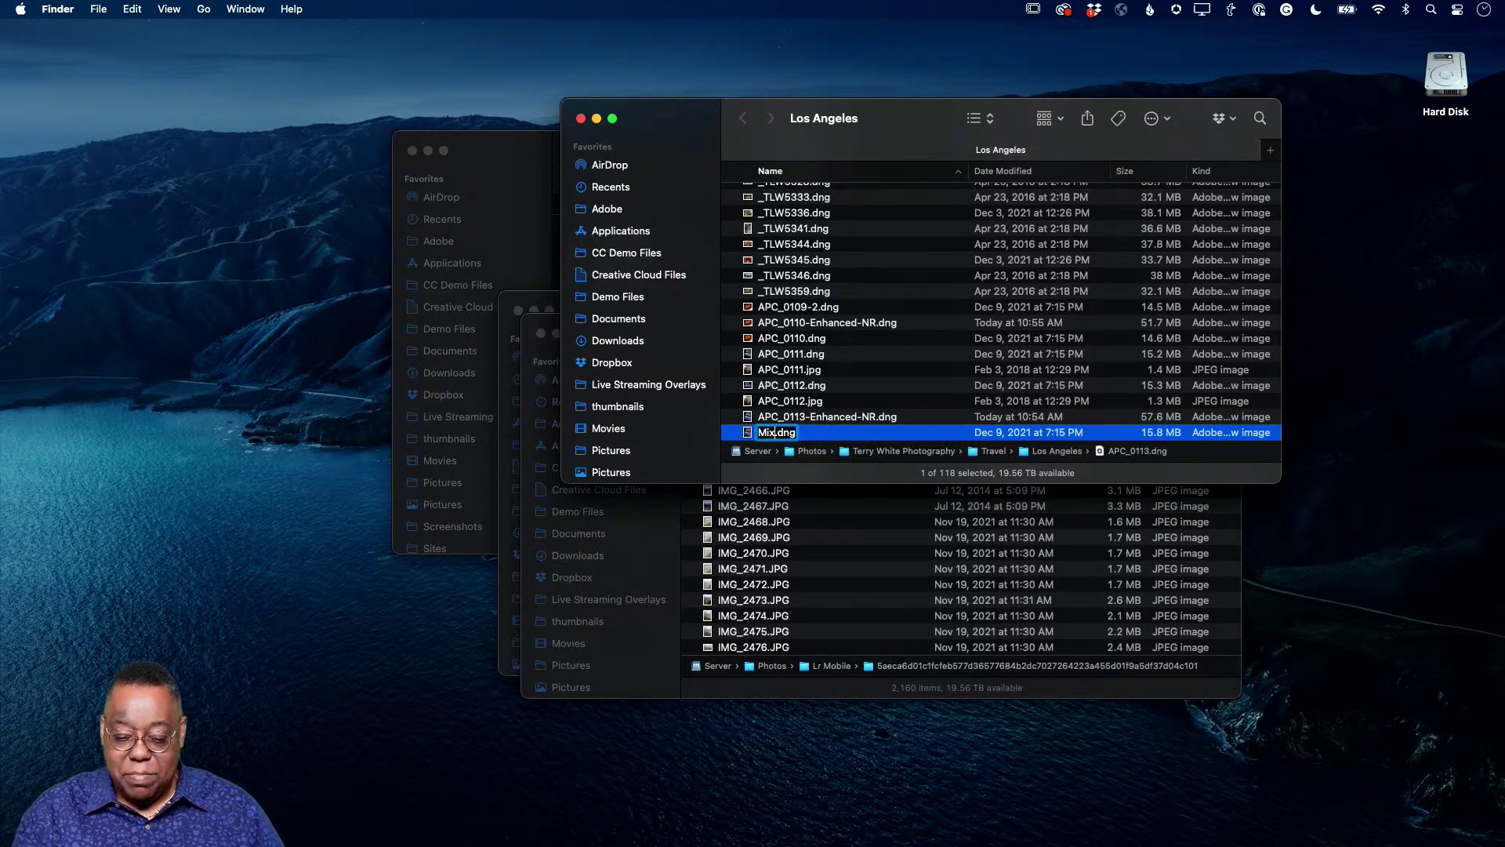
{"action": "type", "text": " Board"}
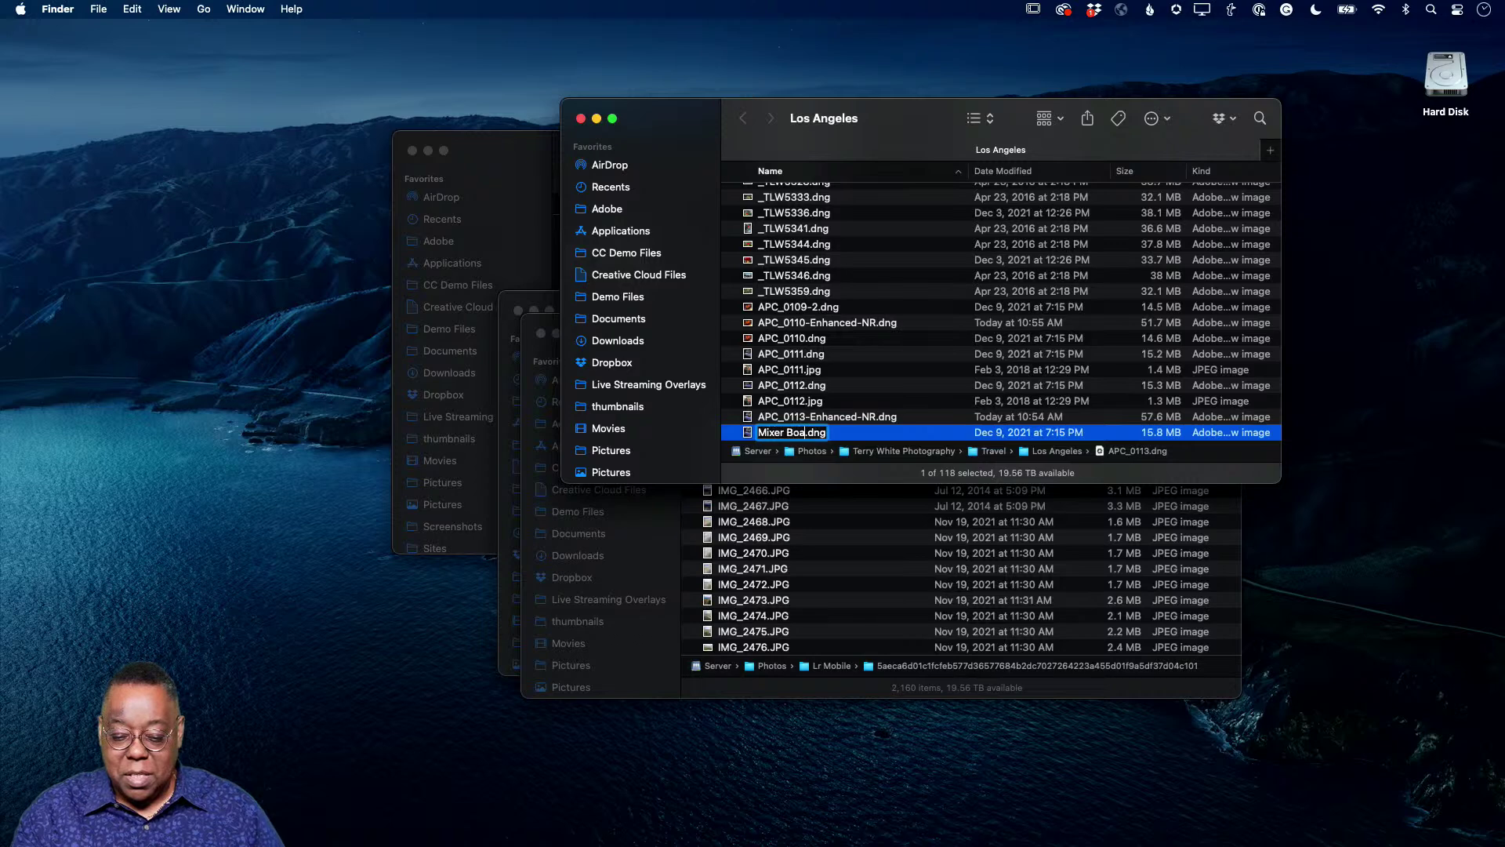
{"action": "key", "text": "Return"}
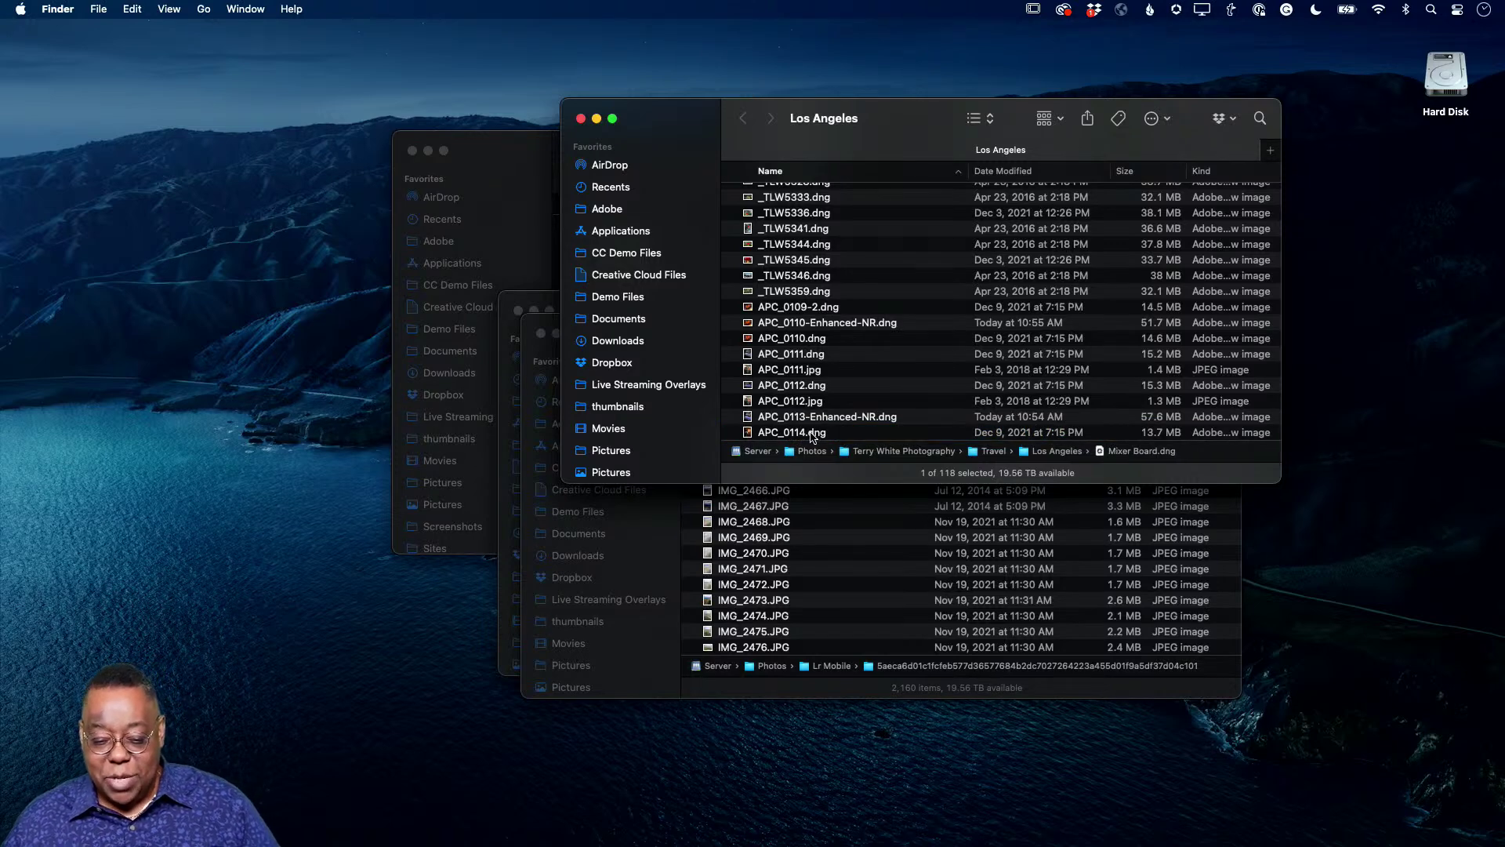
{"action": "scroll", "coordinate": [814, 435], "scroll_direction": "down", "scroll_amount": 10}
{"action": "scroll", "coordinate": [814, 436], "scroll_direction": "down", "scroll_amount": 5}
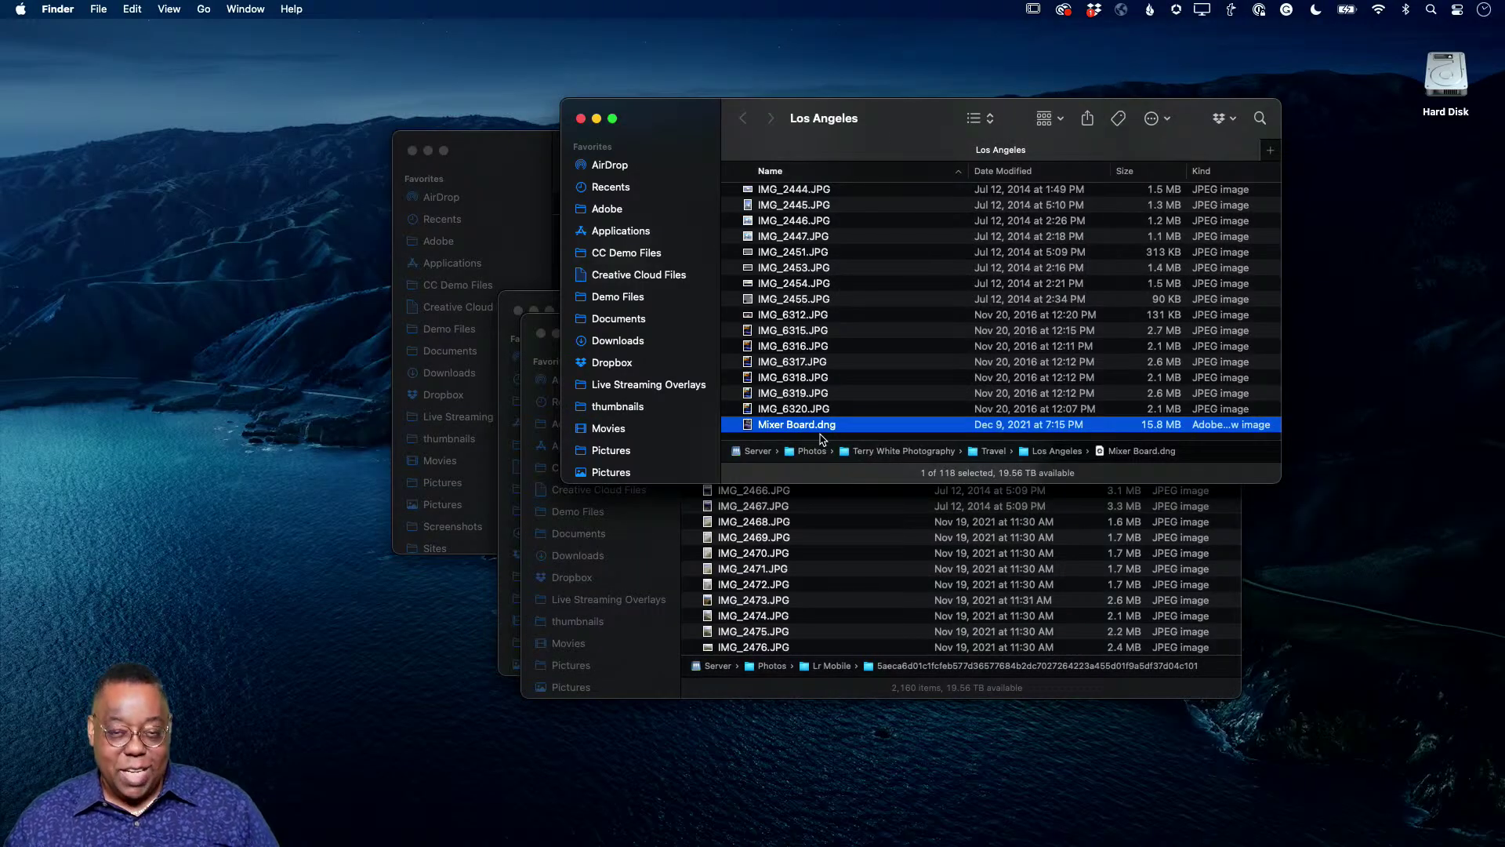
Switch back to Lightroom Classic and check the file status of the APC_0113 photo below the histogram
{"action": "key", "text": "super+Tab"}
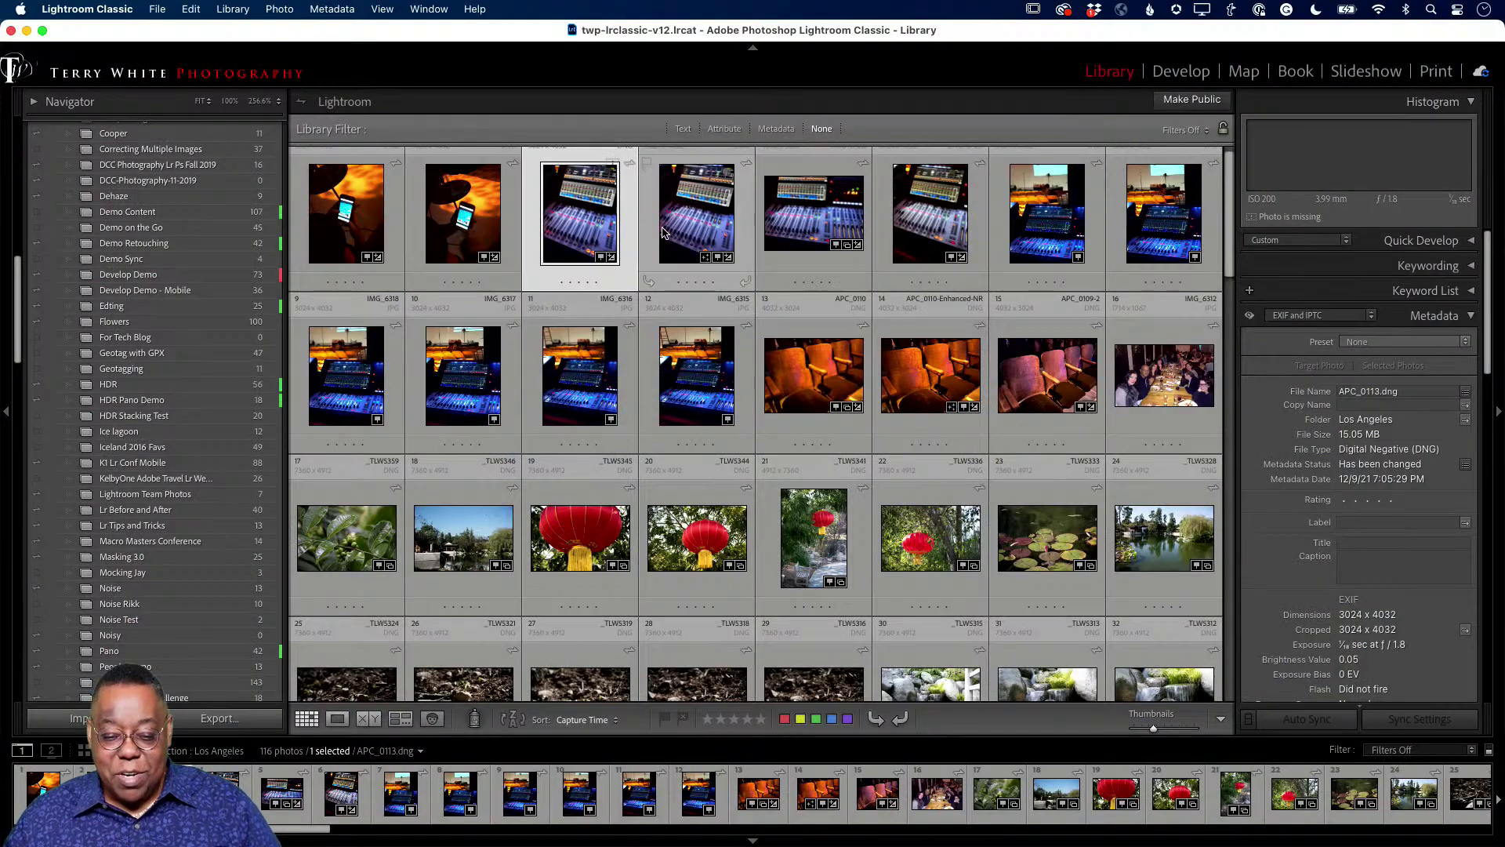
{"action": "scroll", "coordinate": [665, 235], "scroll_direction": "up", "scroll_amount": 1}
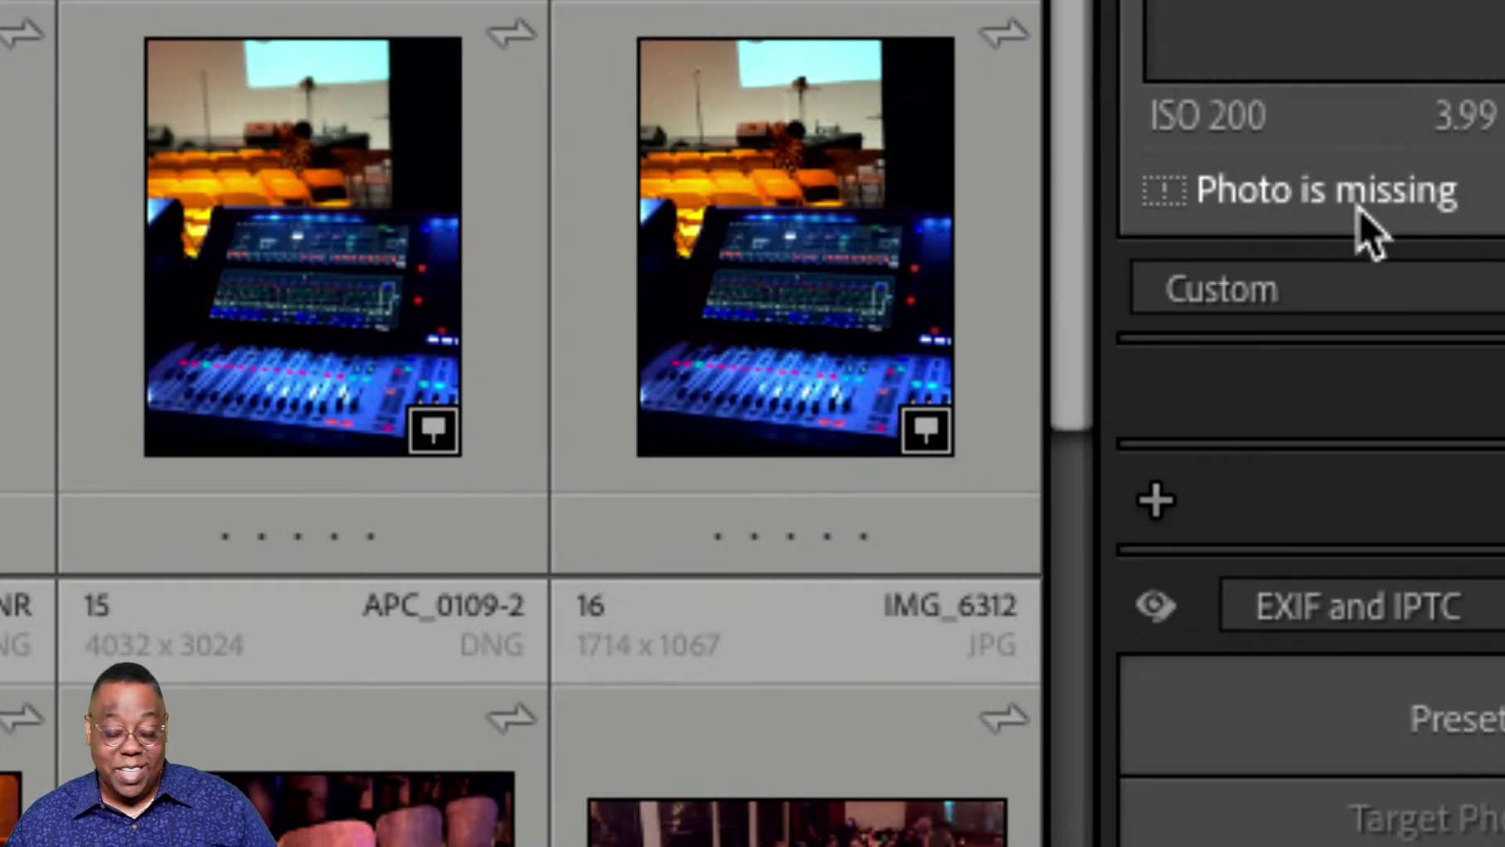
{"action": "mouse_move", "coordinate": [1358, 208]}
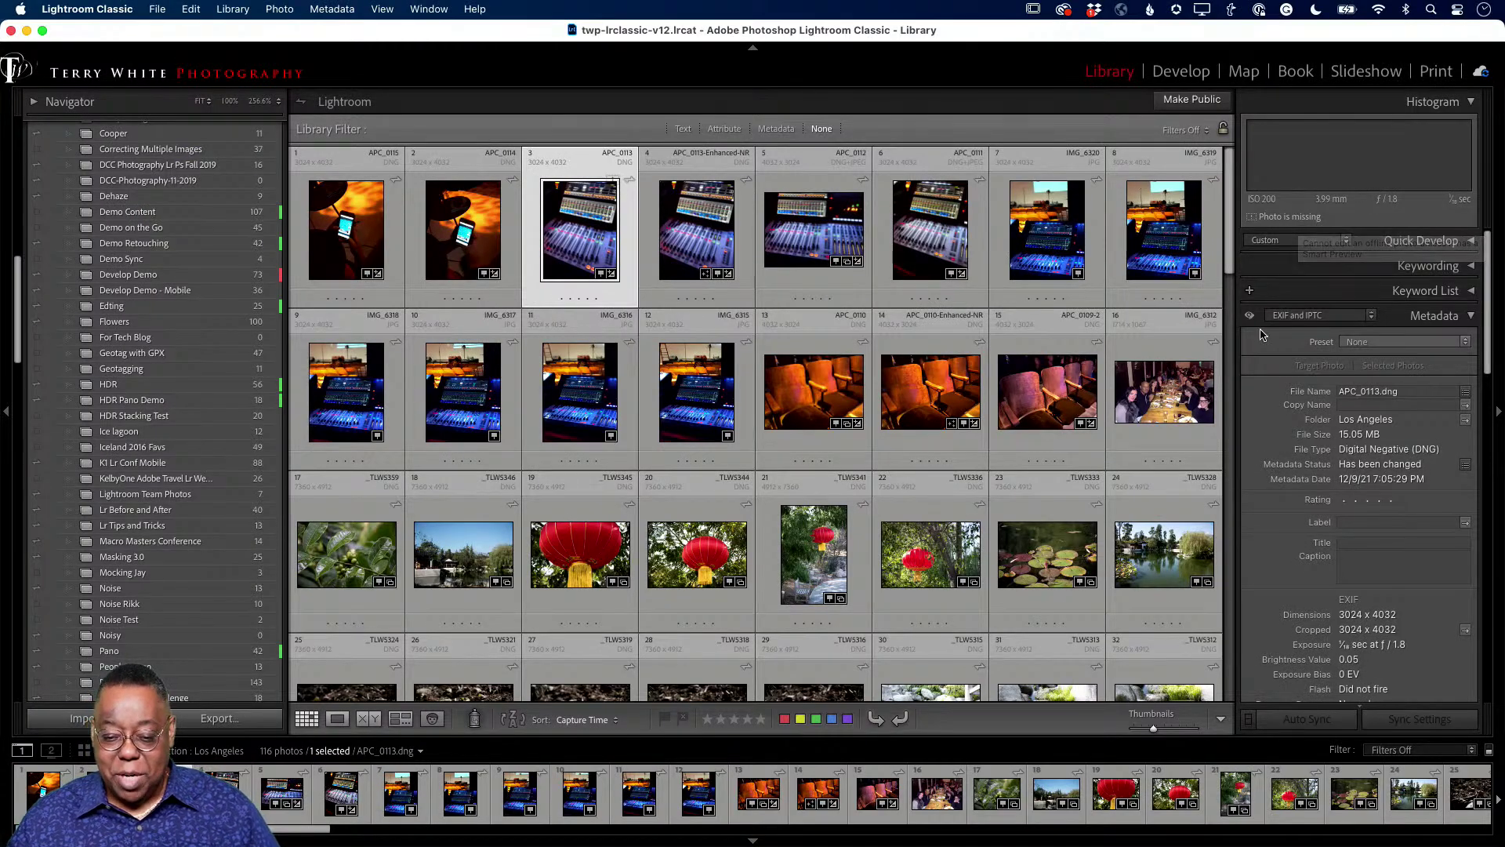
Open the APC_0113 photo in Develop, view the whole image, and return to the Library grid
{"action": "key", "text": "d"}
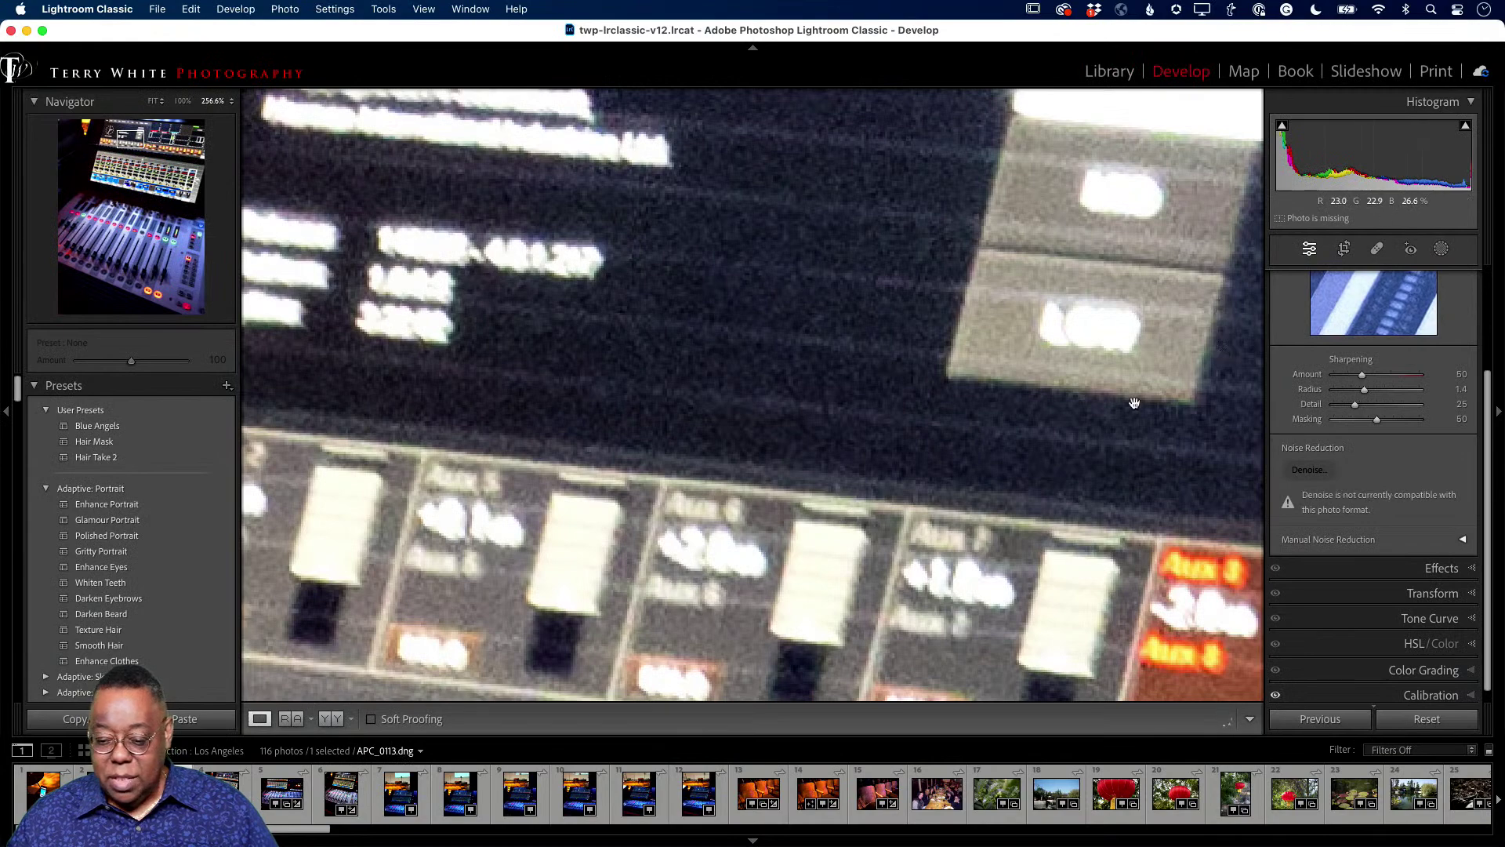
{"action": "scroll", "coordinate": [1461, 346], "scroll_direction": "up", "scroll_amount": 10}
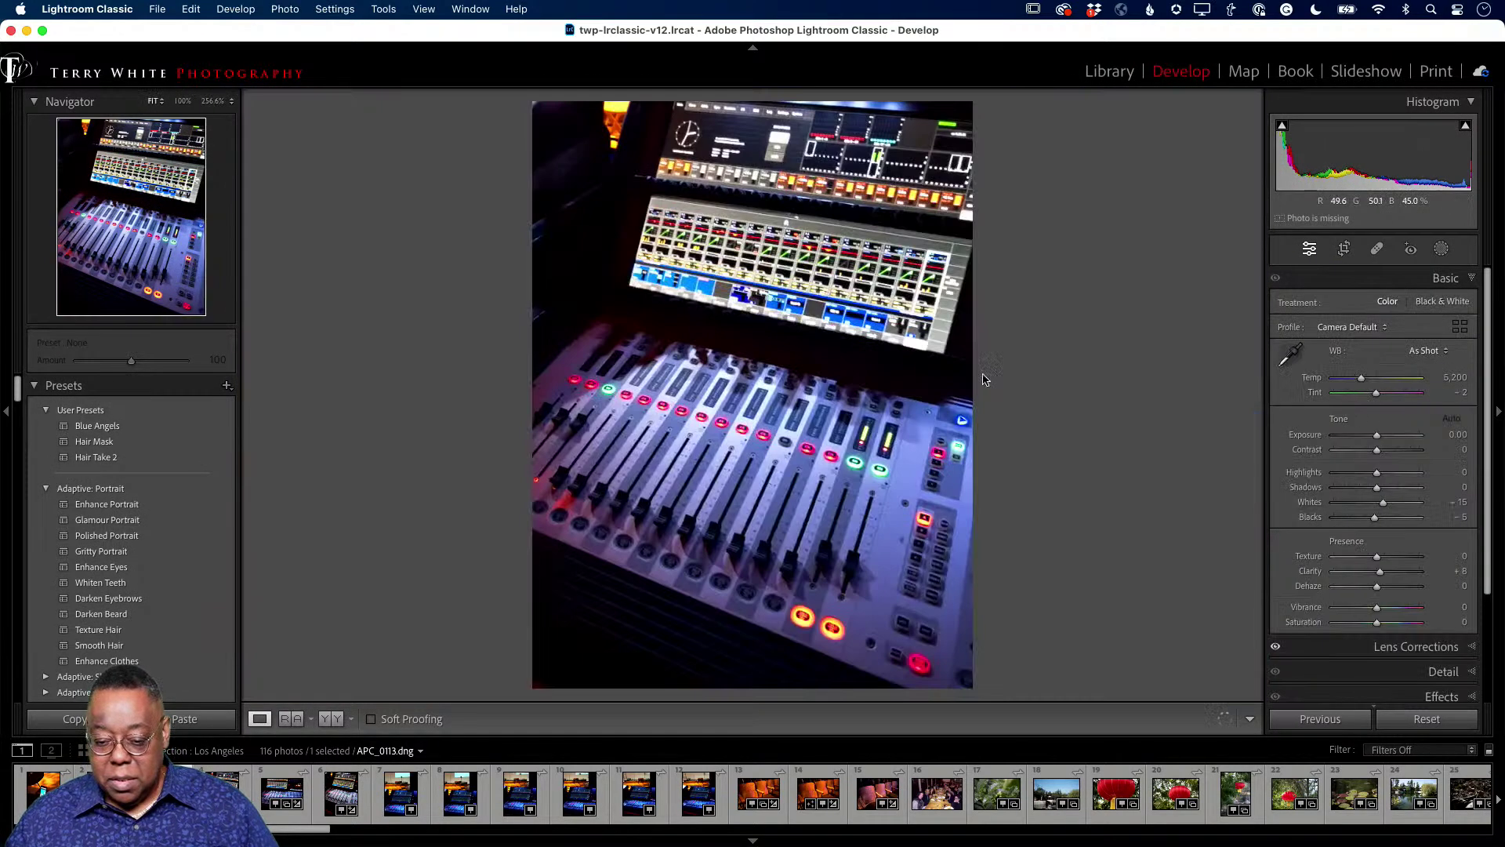
{"action": "left_click", "coordinate": [985, 380]}
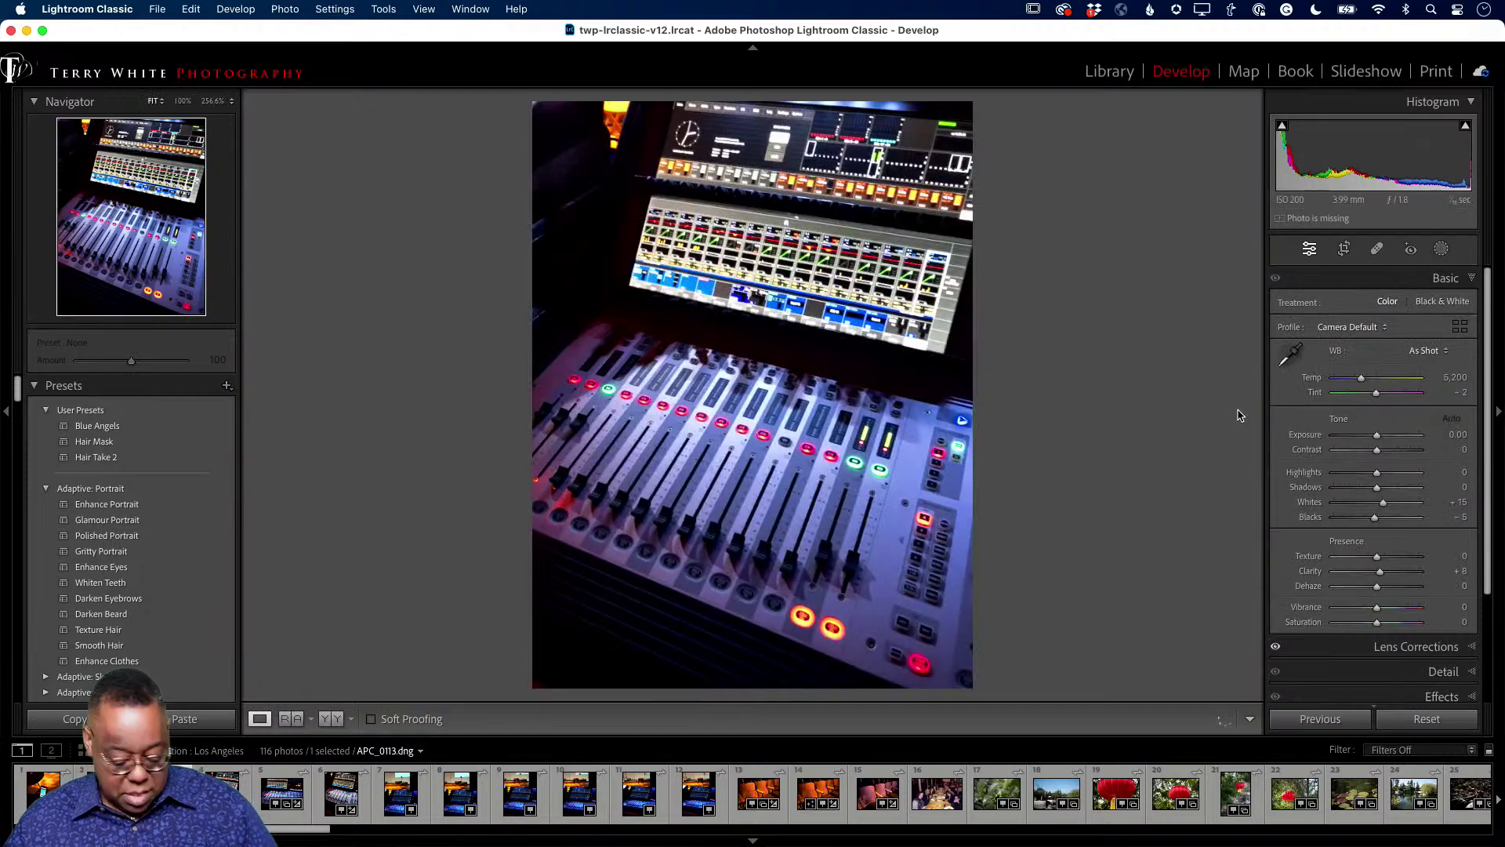
{"action": "key", "text": "g"}
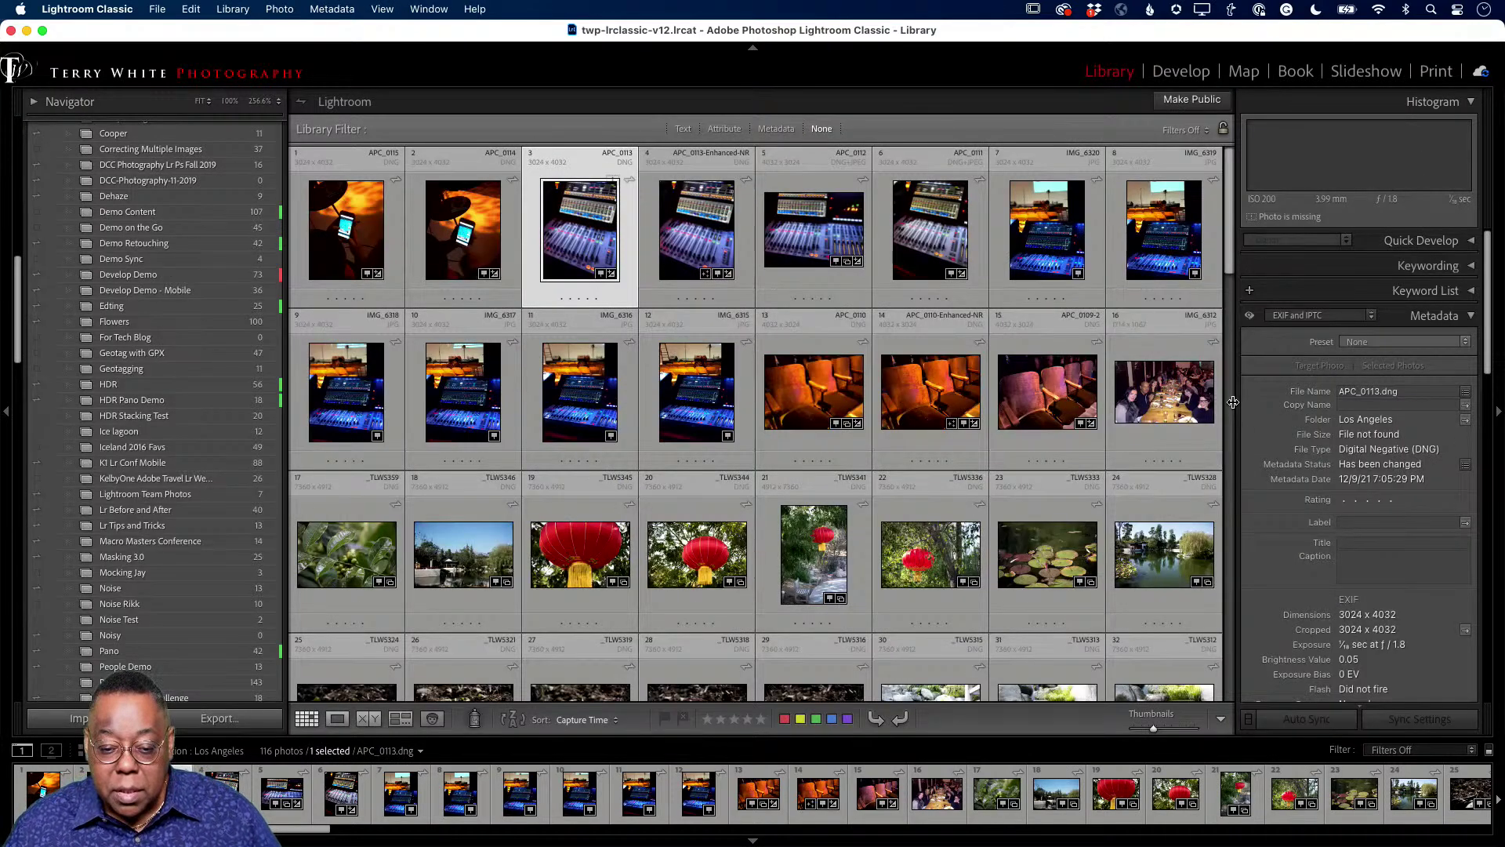
Lower the APC_0113 photo's exposure to -0.05 in Develop and return to the Library grid
{"action": "key", "text": "d"}
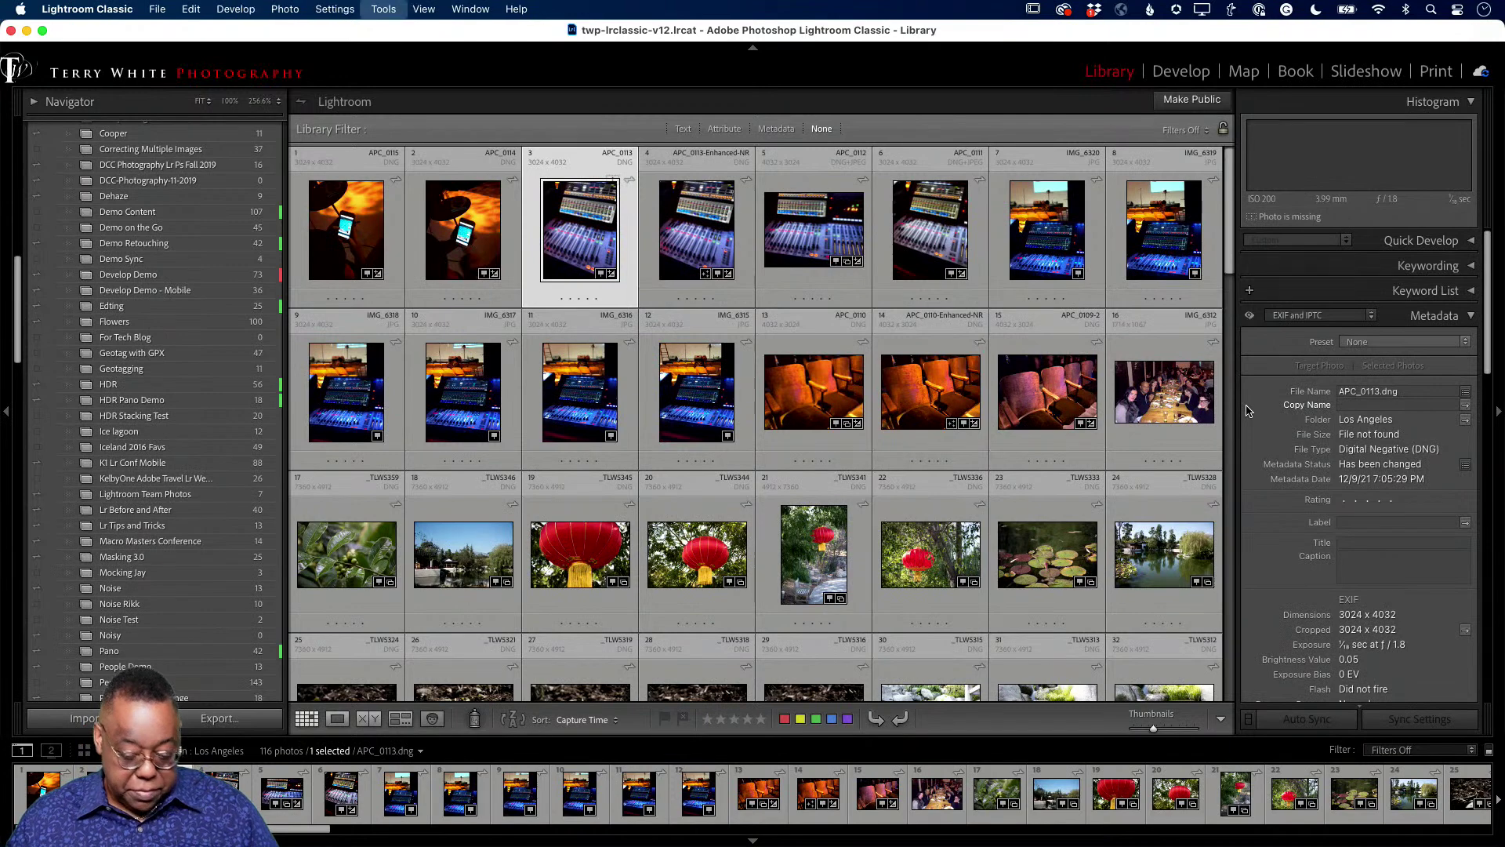
{"action": "left_click_drag", "start_coordinate": [1376, 435], "coordinate": [1376, 441]}
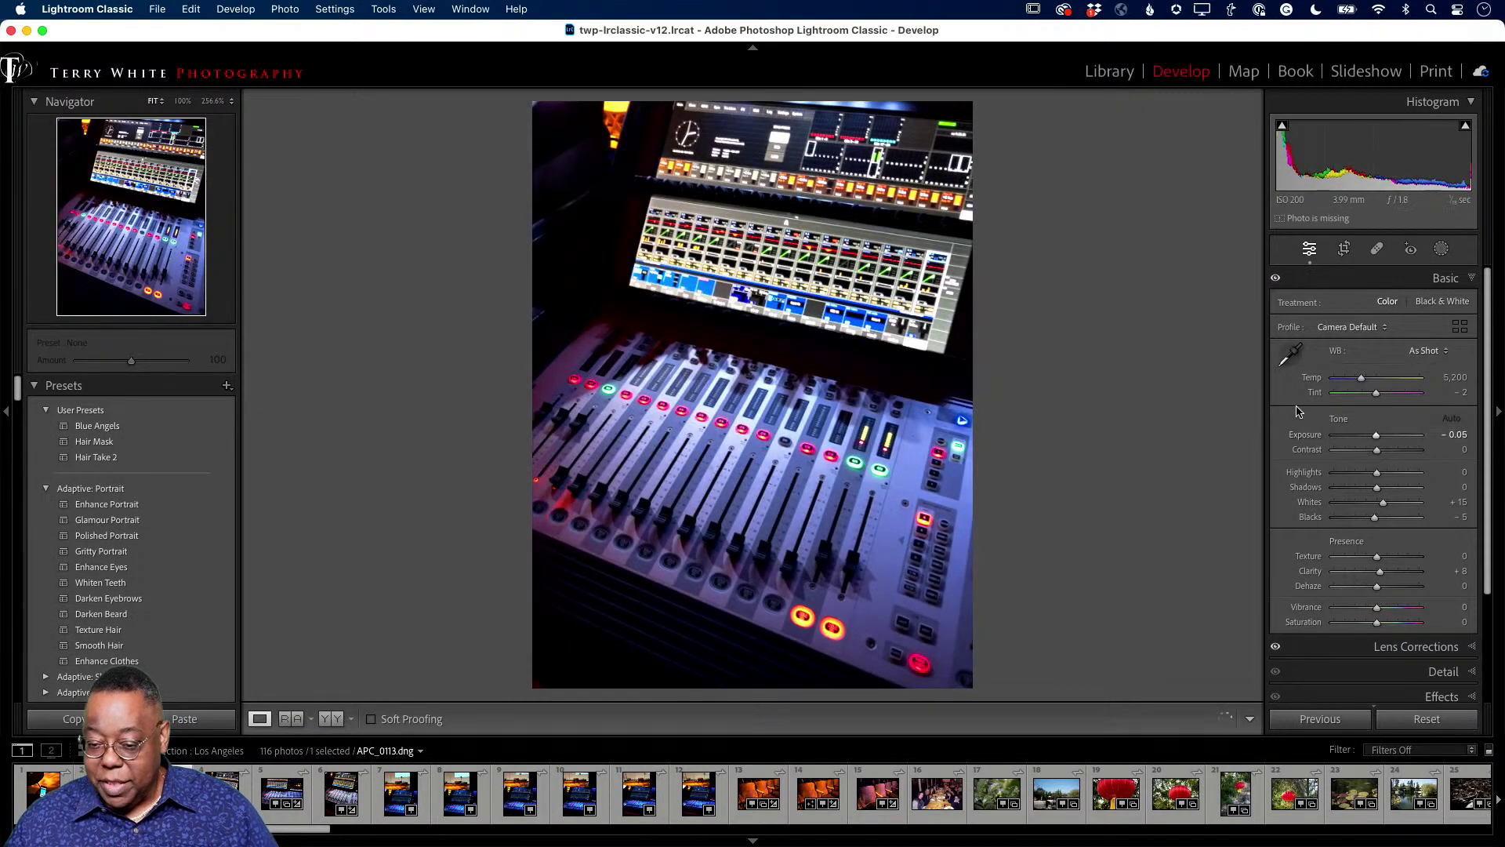
{"action": "key", "text": "g"}
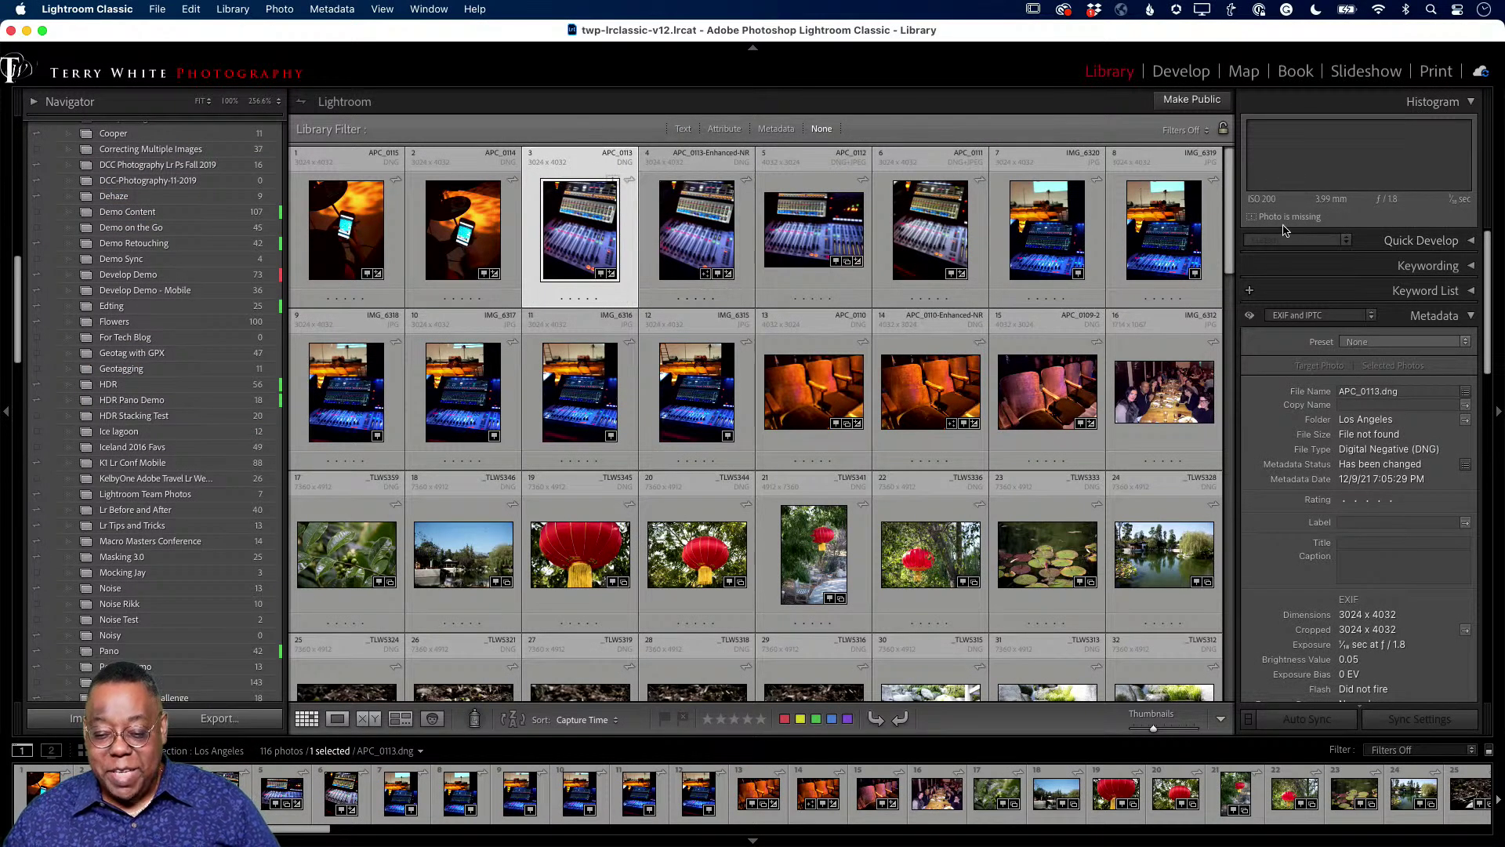
Compare the file status of the APC_0113 photo with that of the neighbouring photos
{"action": "mouse_move", "coordinate": [1277, 227]}
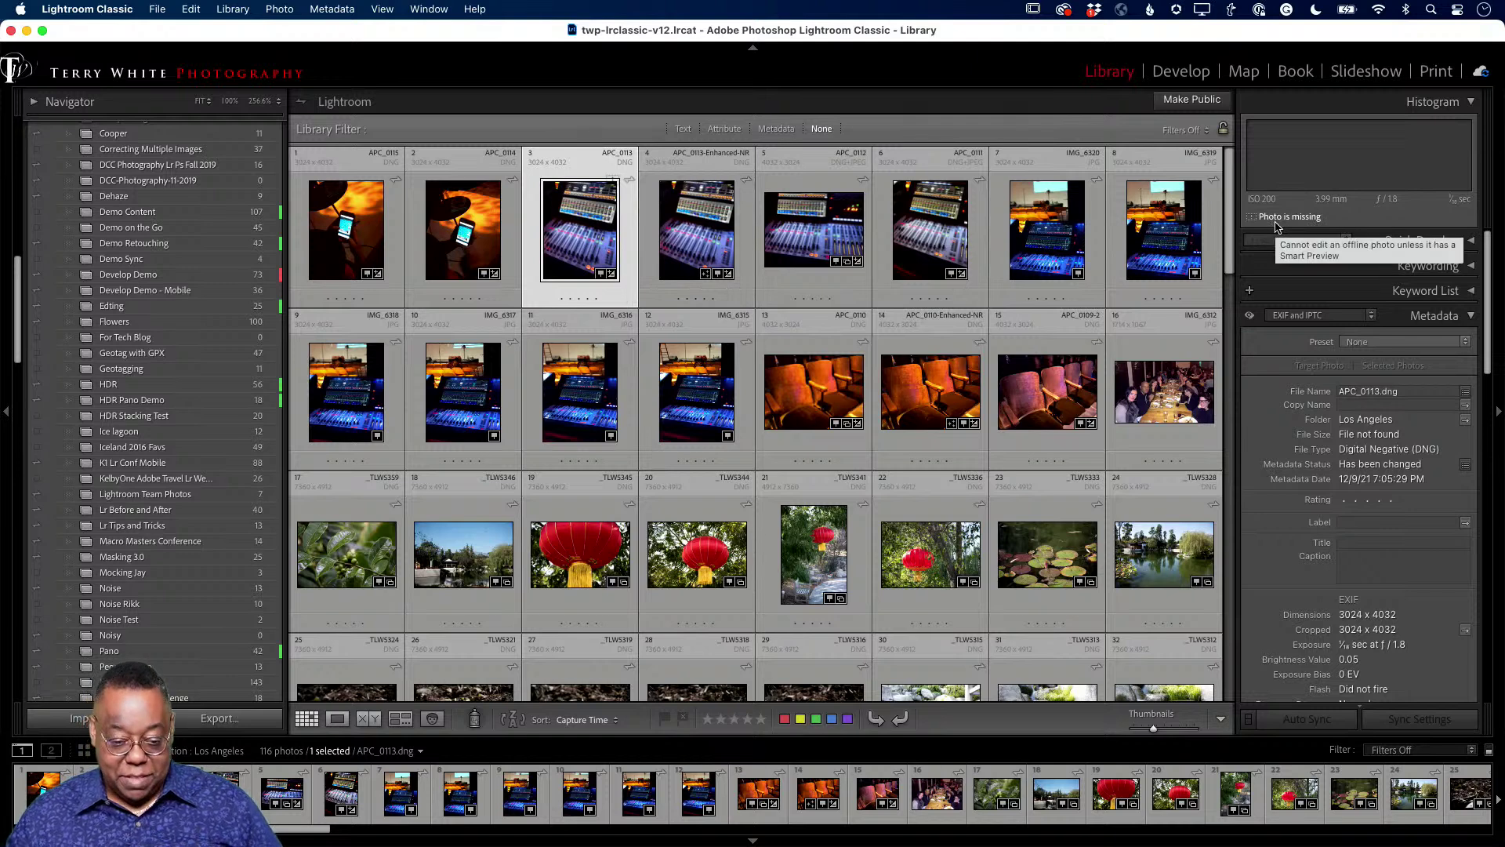
{"action": "key", "text": "Right"}
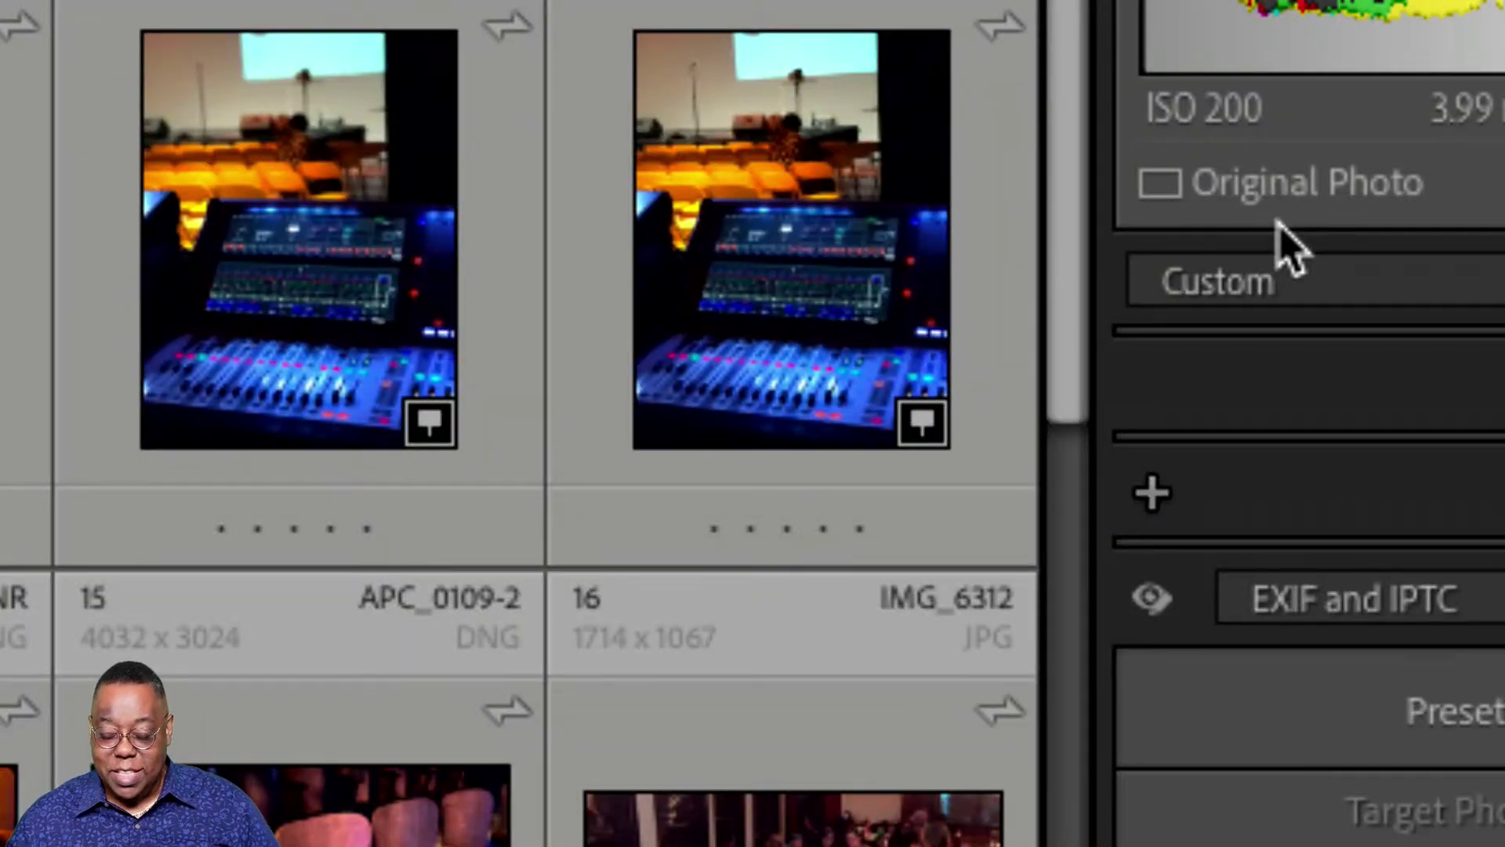
{"action": "key", "text": "Right"}
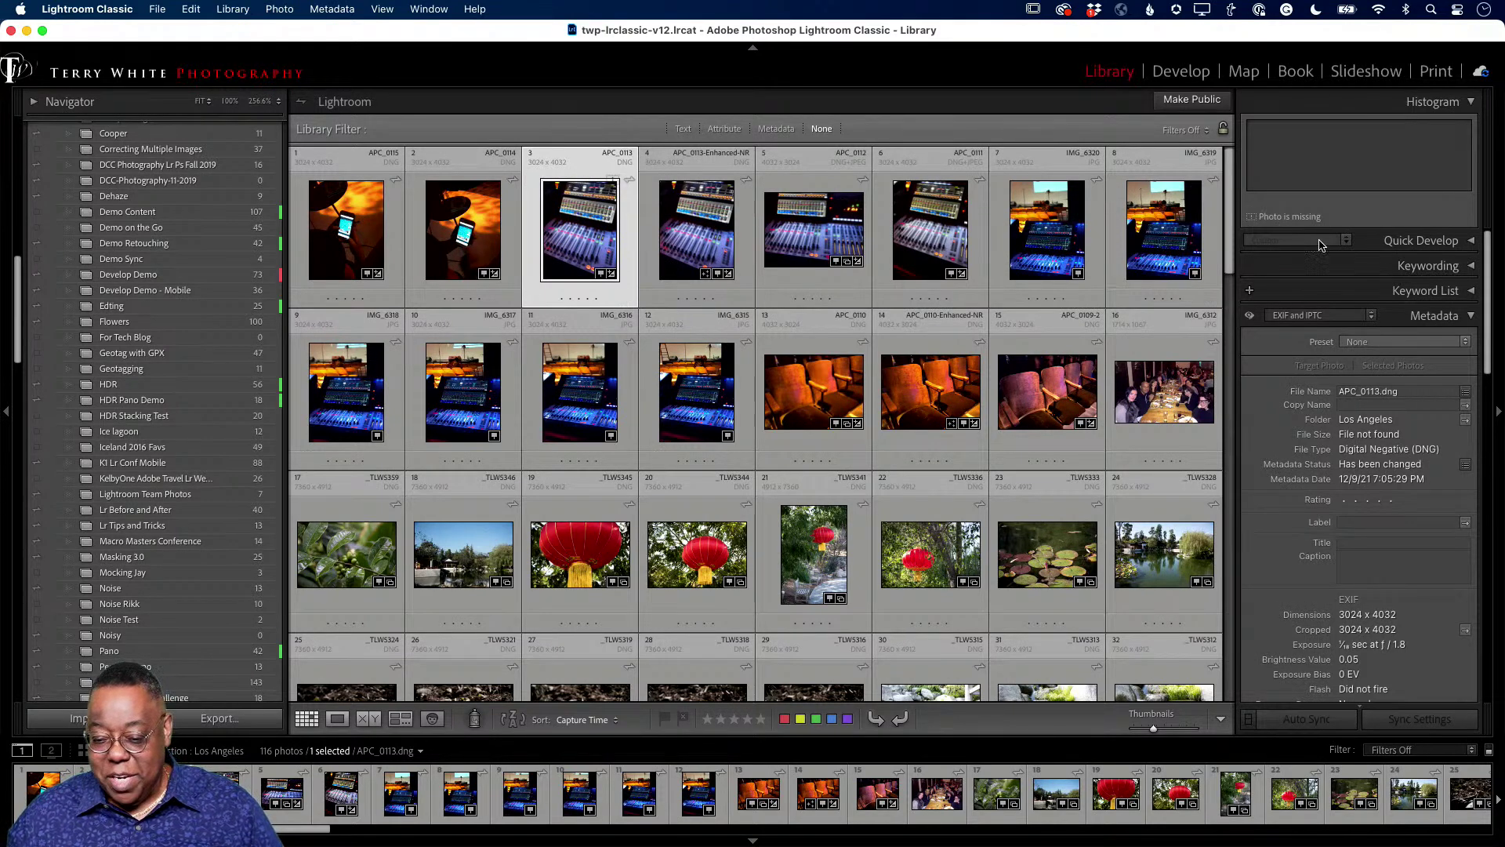
Start locating the original of the APC_0113 photo and sort the Los Angeles folder's files by name
{"action": "left_click", "coordinate": [1254, 217]}
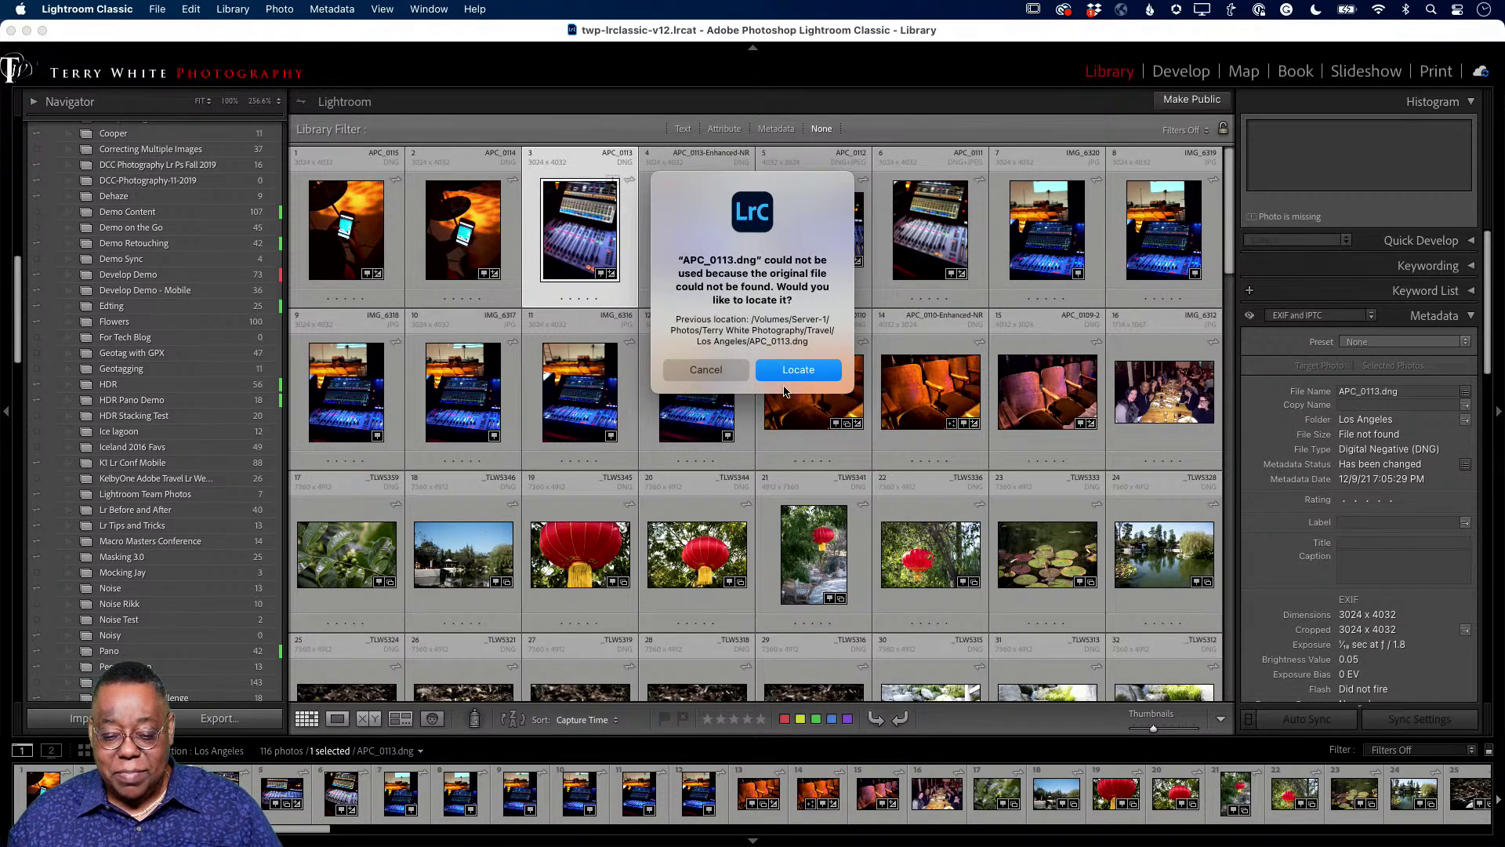
{"action": "key", "text": "Escape"}
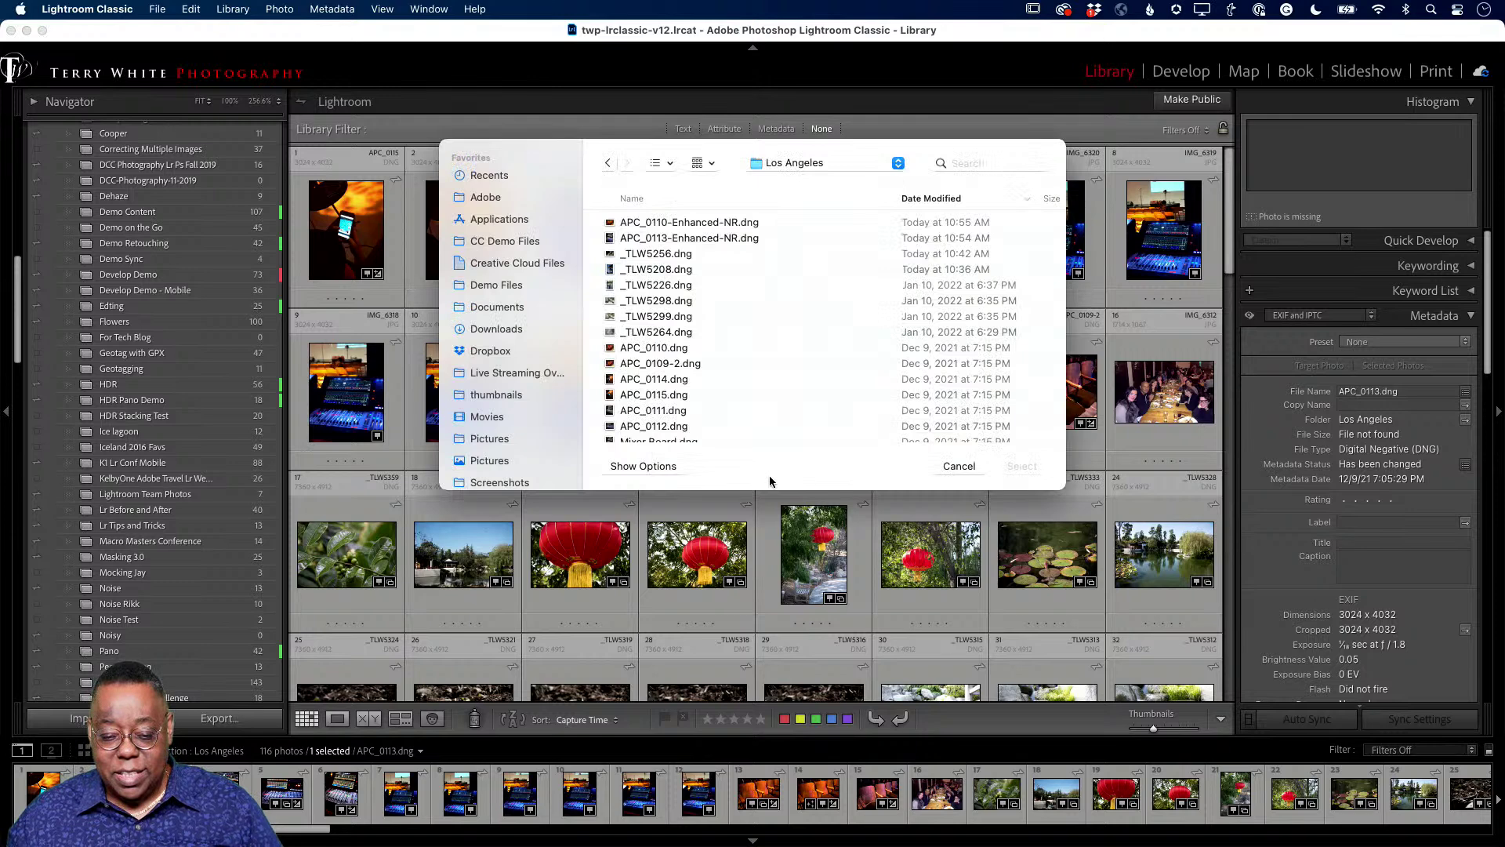
{"action": "scroll", "coordinate": [757, 434], "scroll_direction": "down", "scroll_amount": 10}
{"action": "scroll", "coordinate": [732, 400], "scroll_direction": "down", "scroll_amount": 15}
{"action": "scroll", "coordinate": [733, 400], "scroll_direction": "up", "scroll_amount": 10}
{"action": "scroll", "coordinate": [731, 399], "scroll_direction": "up", "scroll_amount": 5}
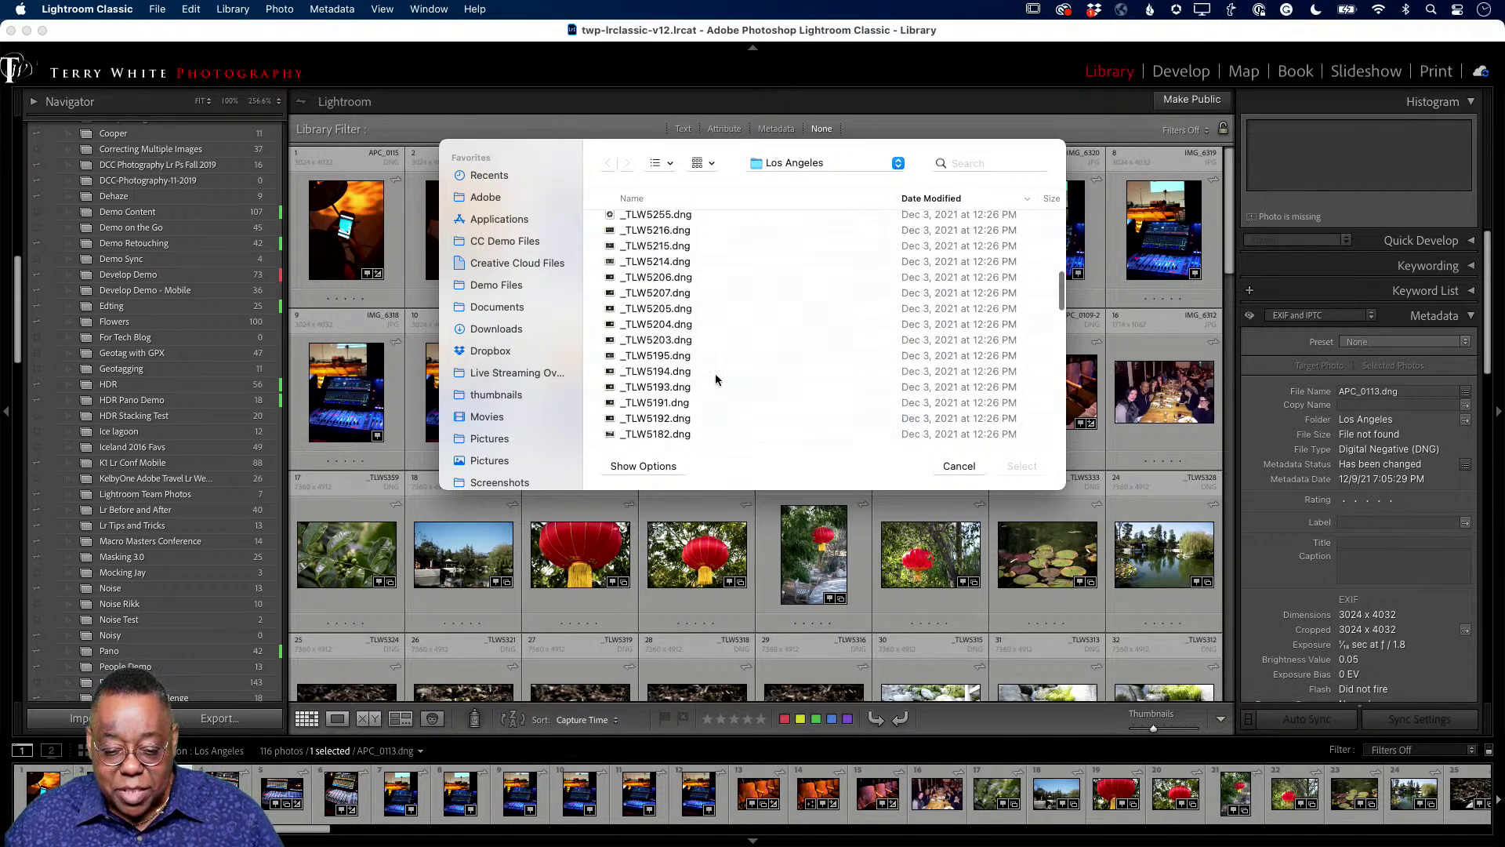
{"action": "left_click", "coordinate": [630, 198]}
{"action": "scroll", "coordinate": [682, 321], "scroll_direction": "down", "scroll_amount": 15}
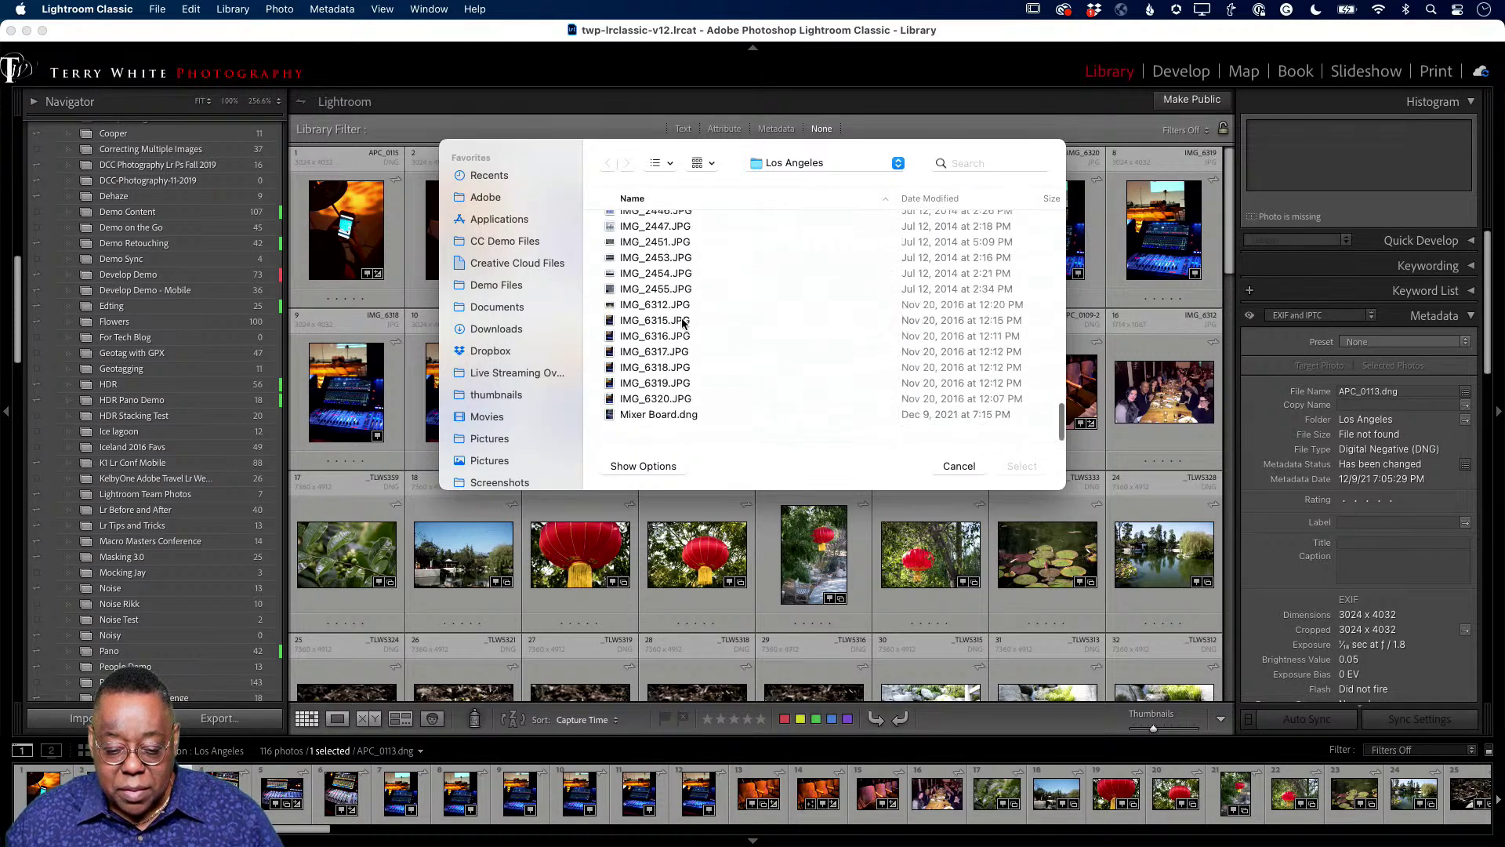
Relink the photo to Mixer Board.dng, accepting the different file name, and reselect it to refresh its status
{"action": "left_click", "coordinate": [685, 430]}
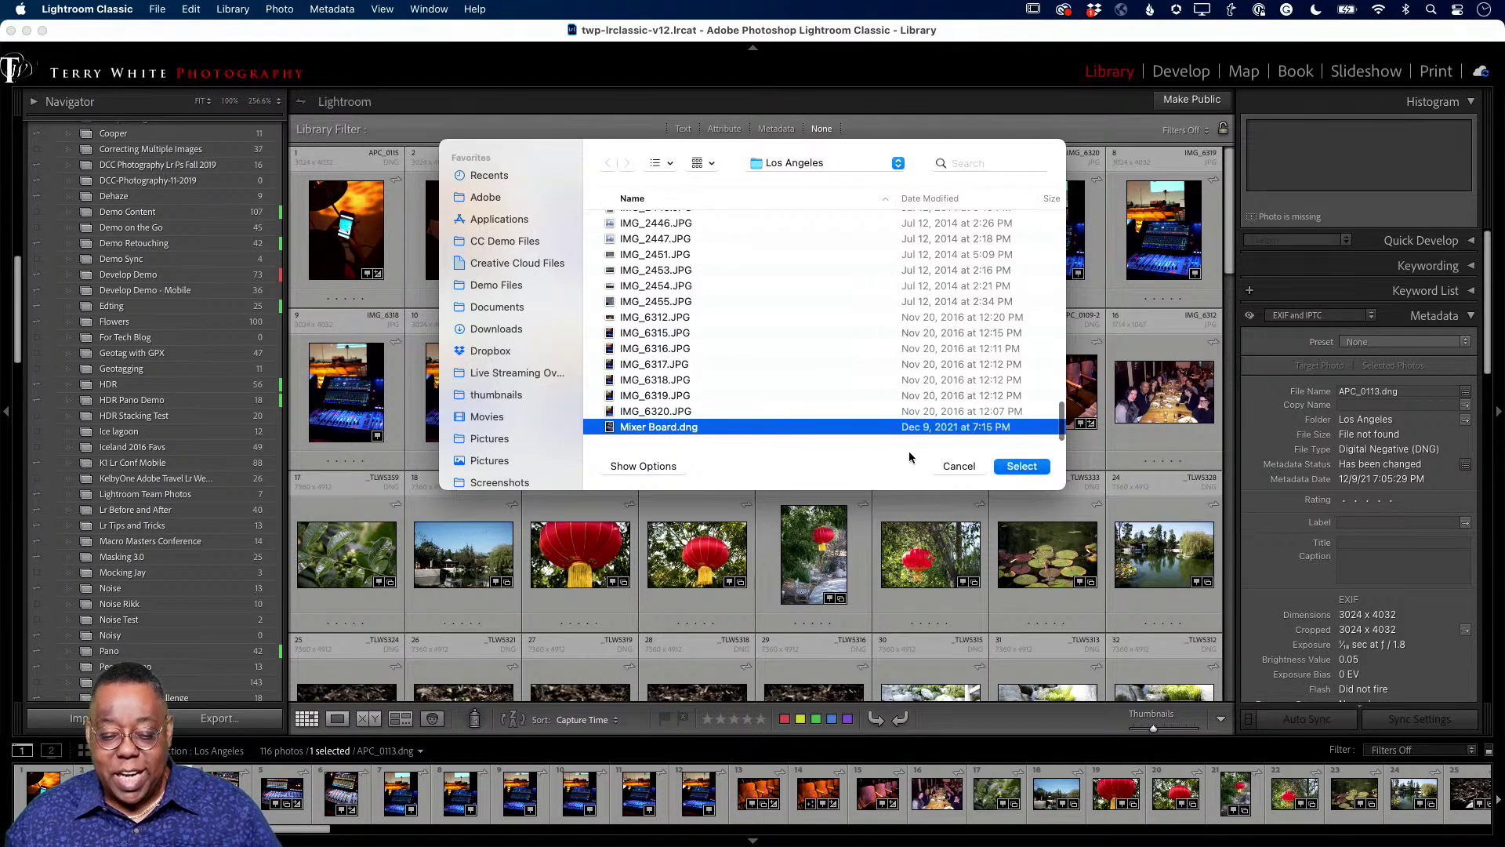
{"action": "key", "text": "Return"}
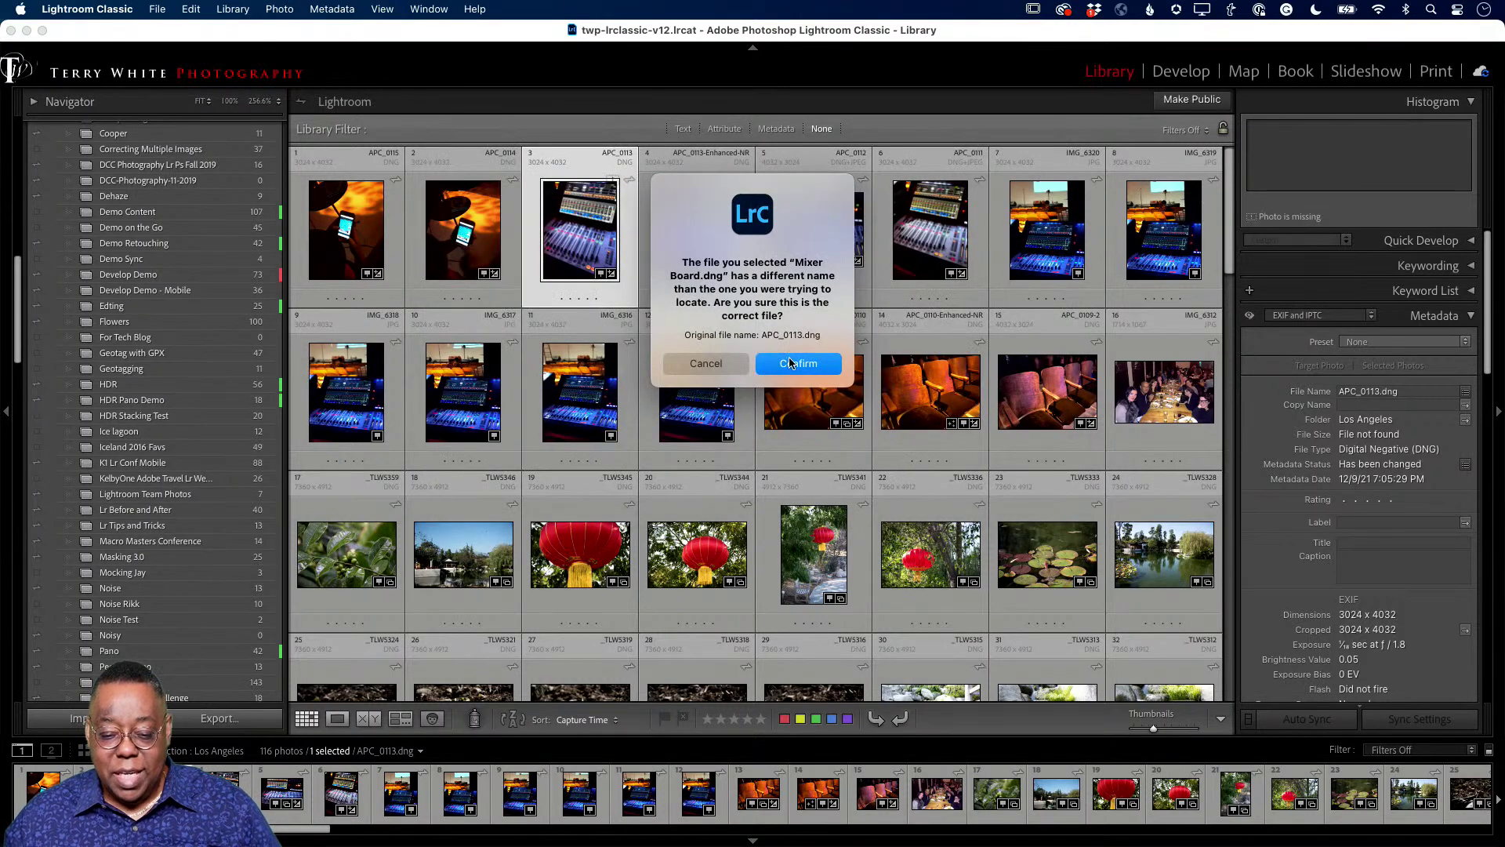
{"action": "left_click", "coordinate": [790, 363]}
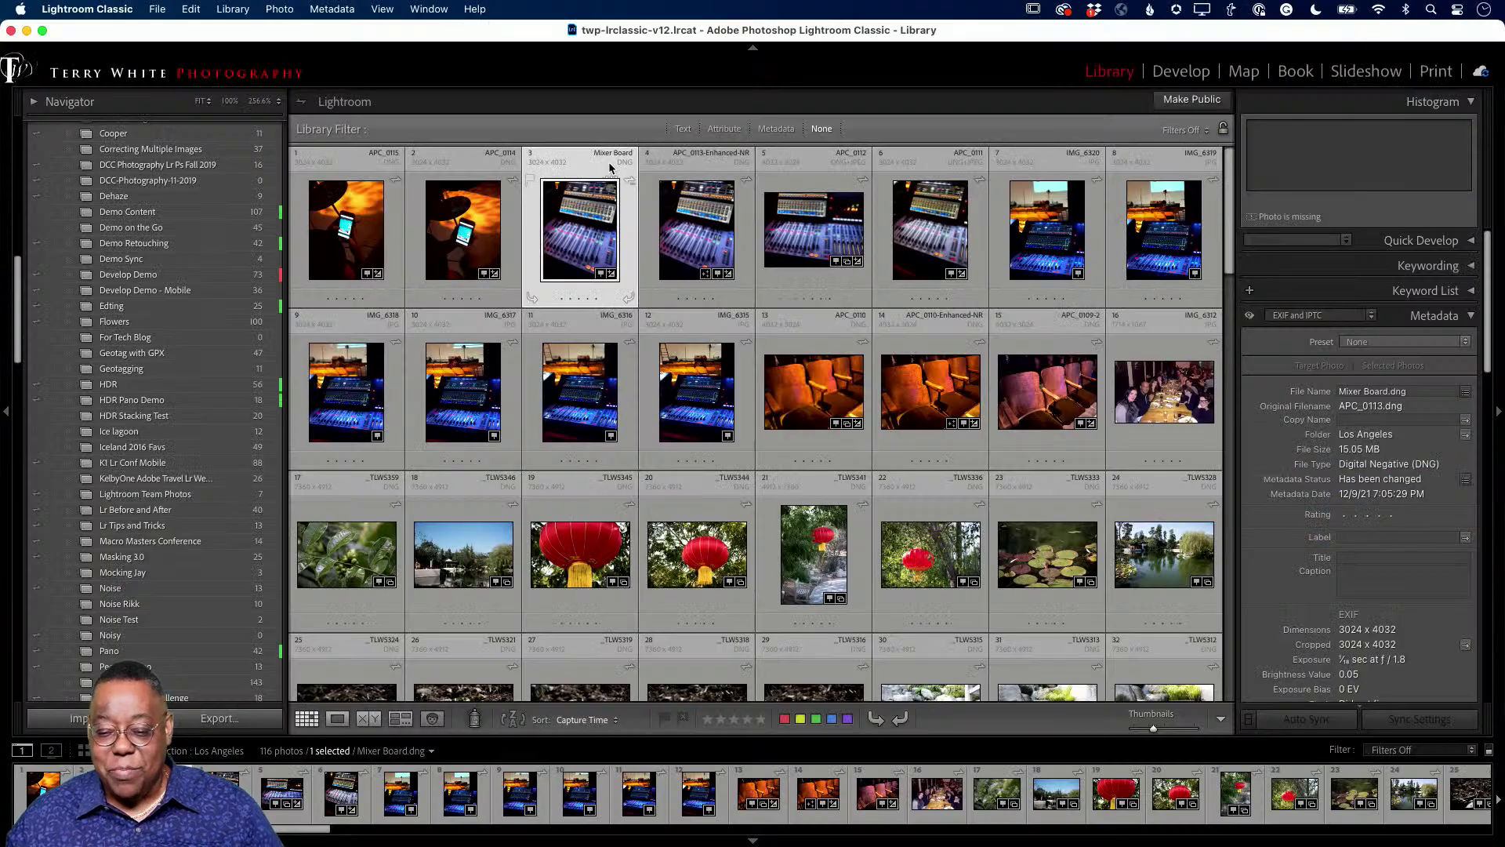
{"action": "key", "text": "Right"}
{"action": "left_click", "coordinate": [616, 237]}
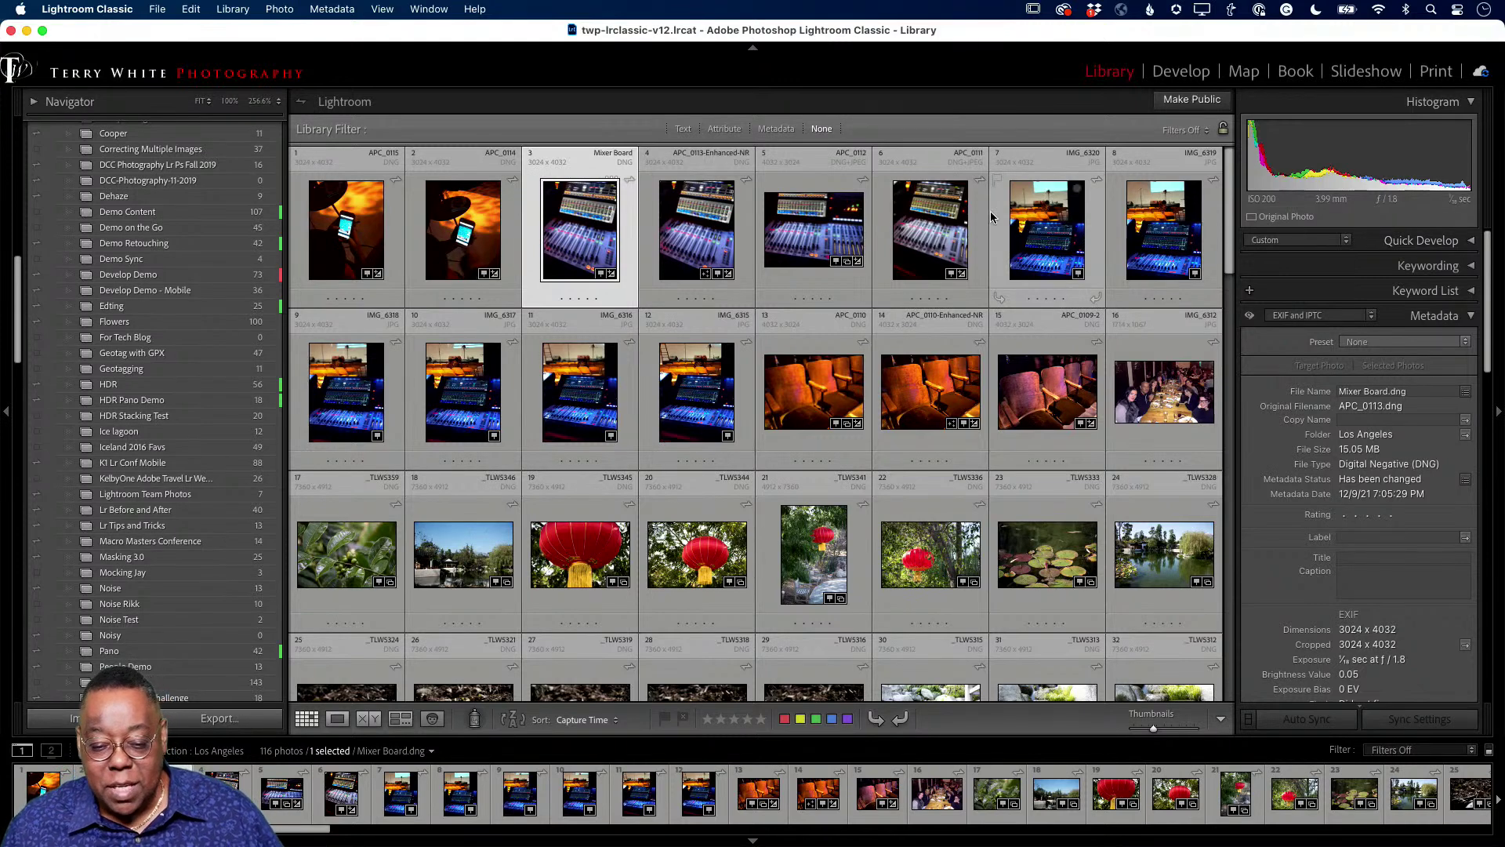
Rename the APC_0113-Enhanced-NR photo to Mixer Board 2 in its metadata and check the file in Finder's Los Angeles folder
{"action": "left_click", "coordinate": [706, 228]}
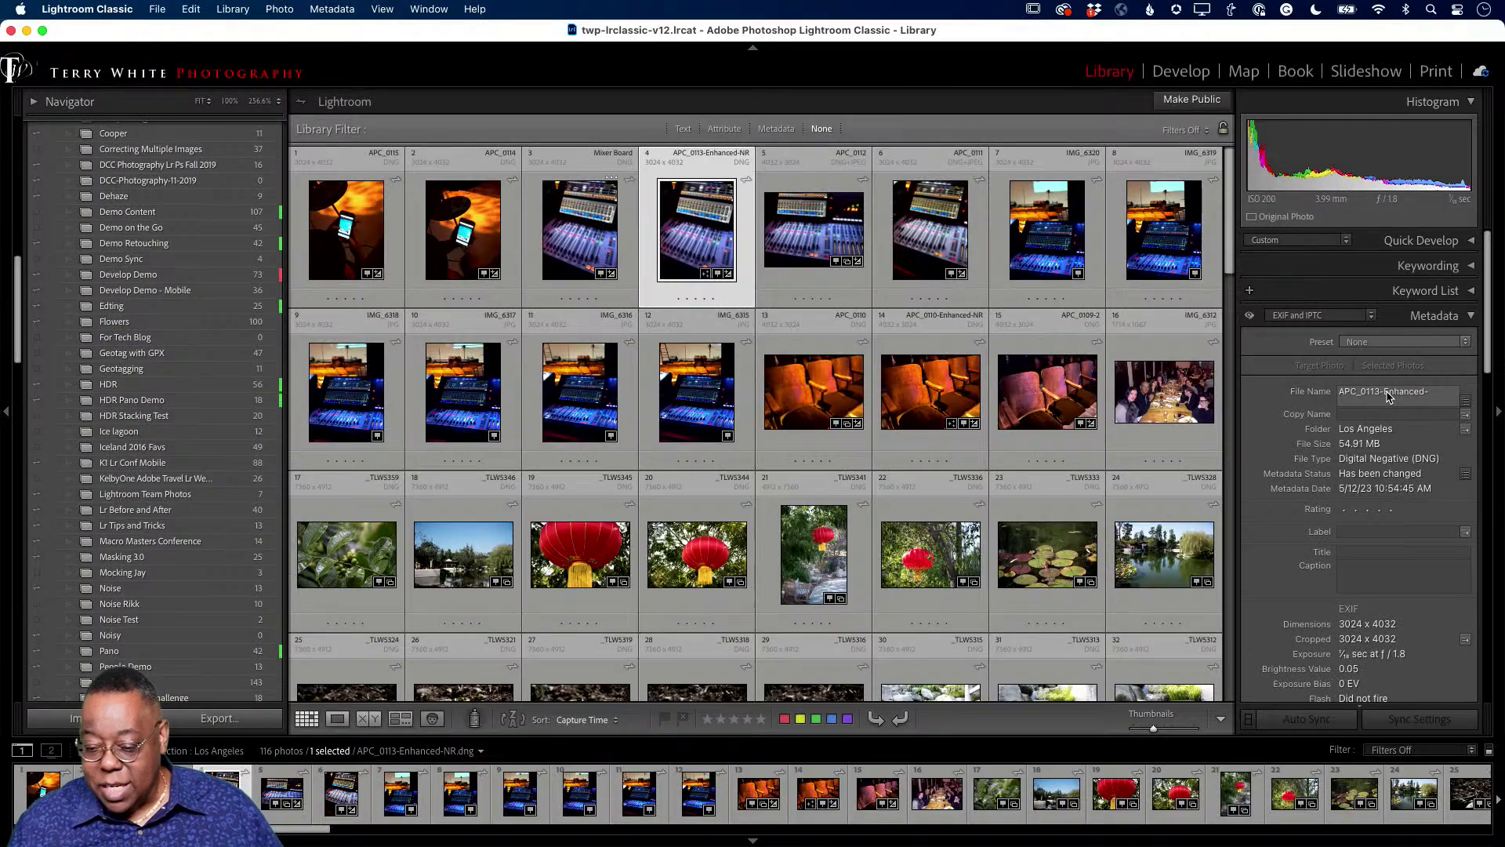
{"action": "left_click", "coordinate": [1387, 397]}
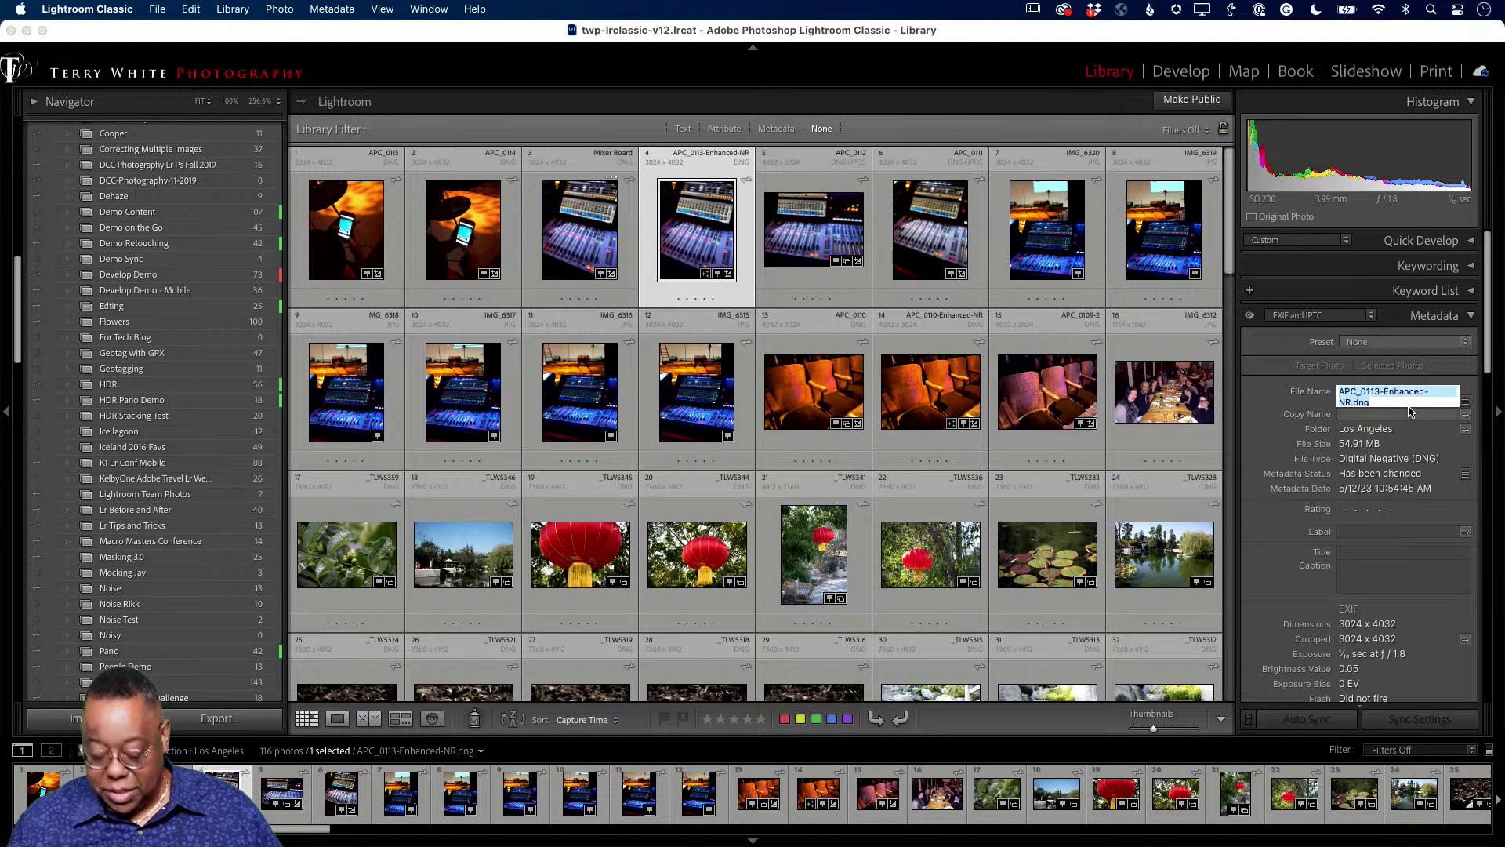
{"action": "type", "text": "M"}
{"action": "type", "text": "ic"}
{"action": "type", "text": "er"}
{"action": "type", "text": " Board"}
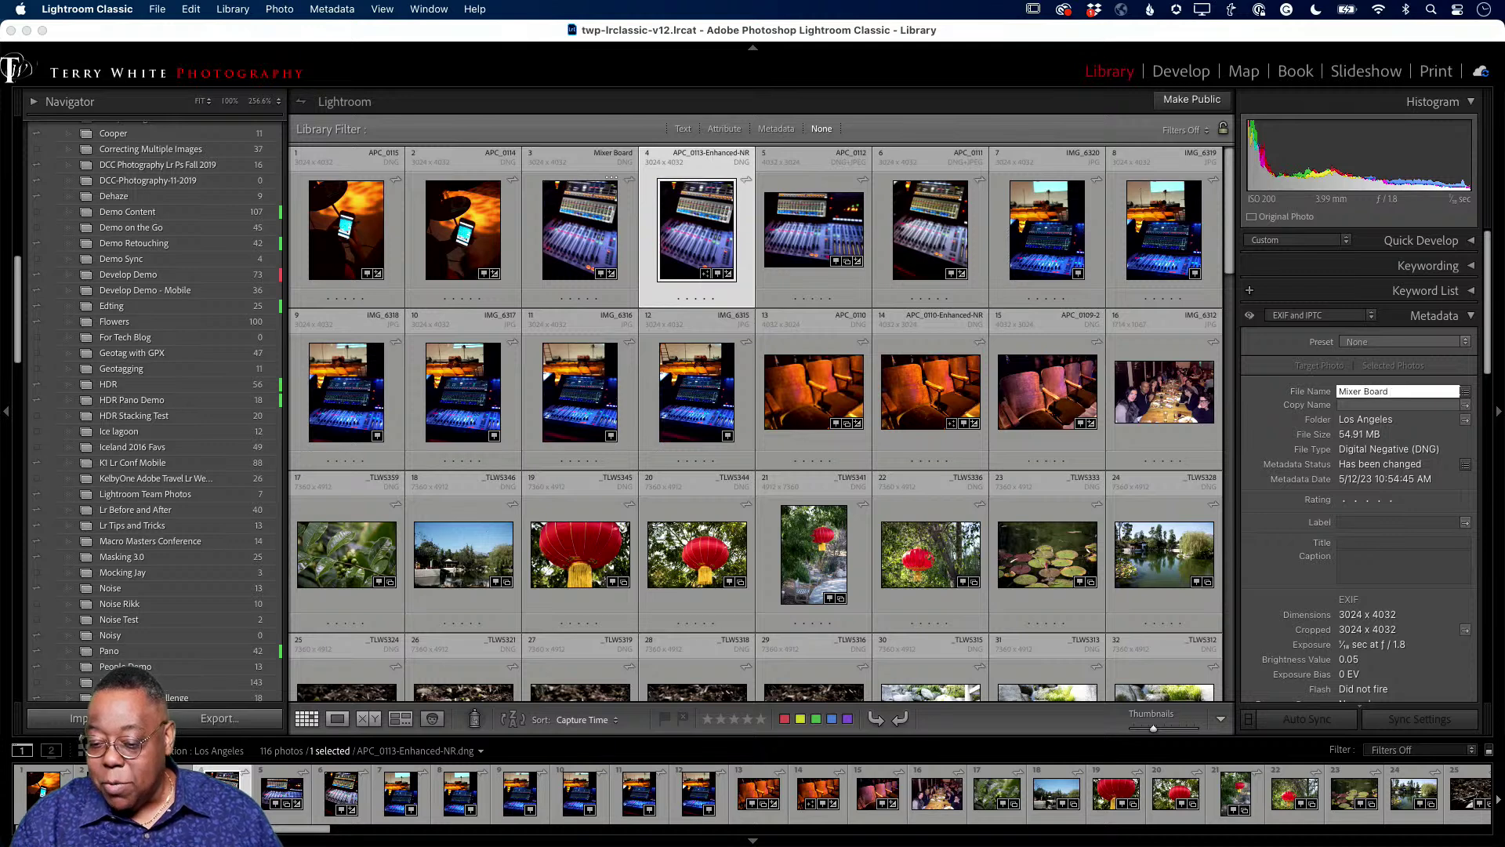
{"action": "type", "text": " 2"}
{"action": "key", "text": "Return"}
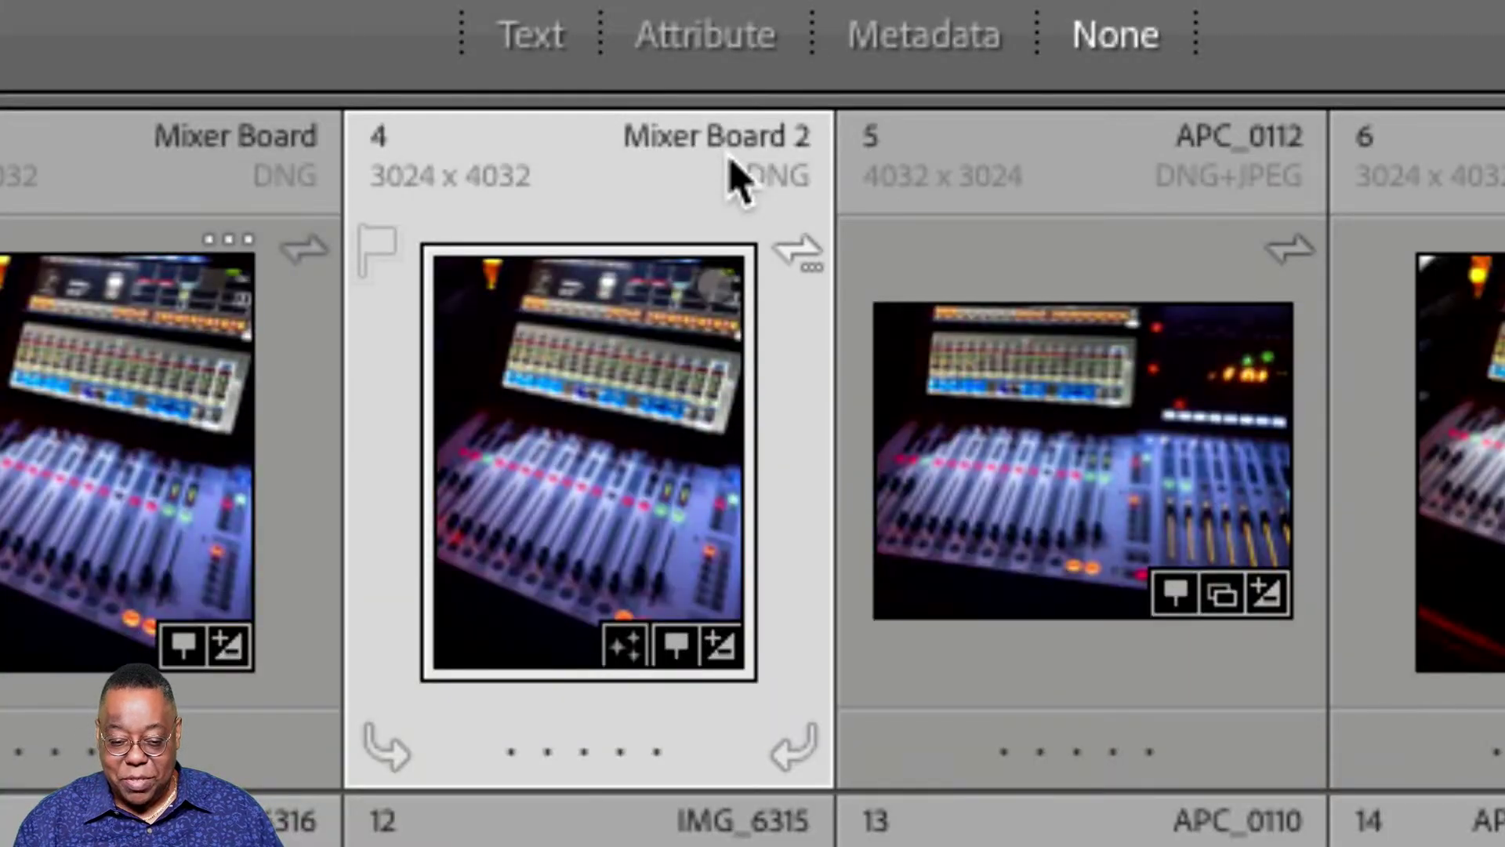
{"action": "key", "text": "super+Tab"}
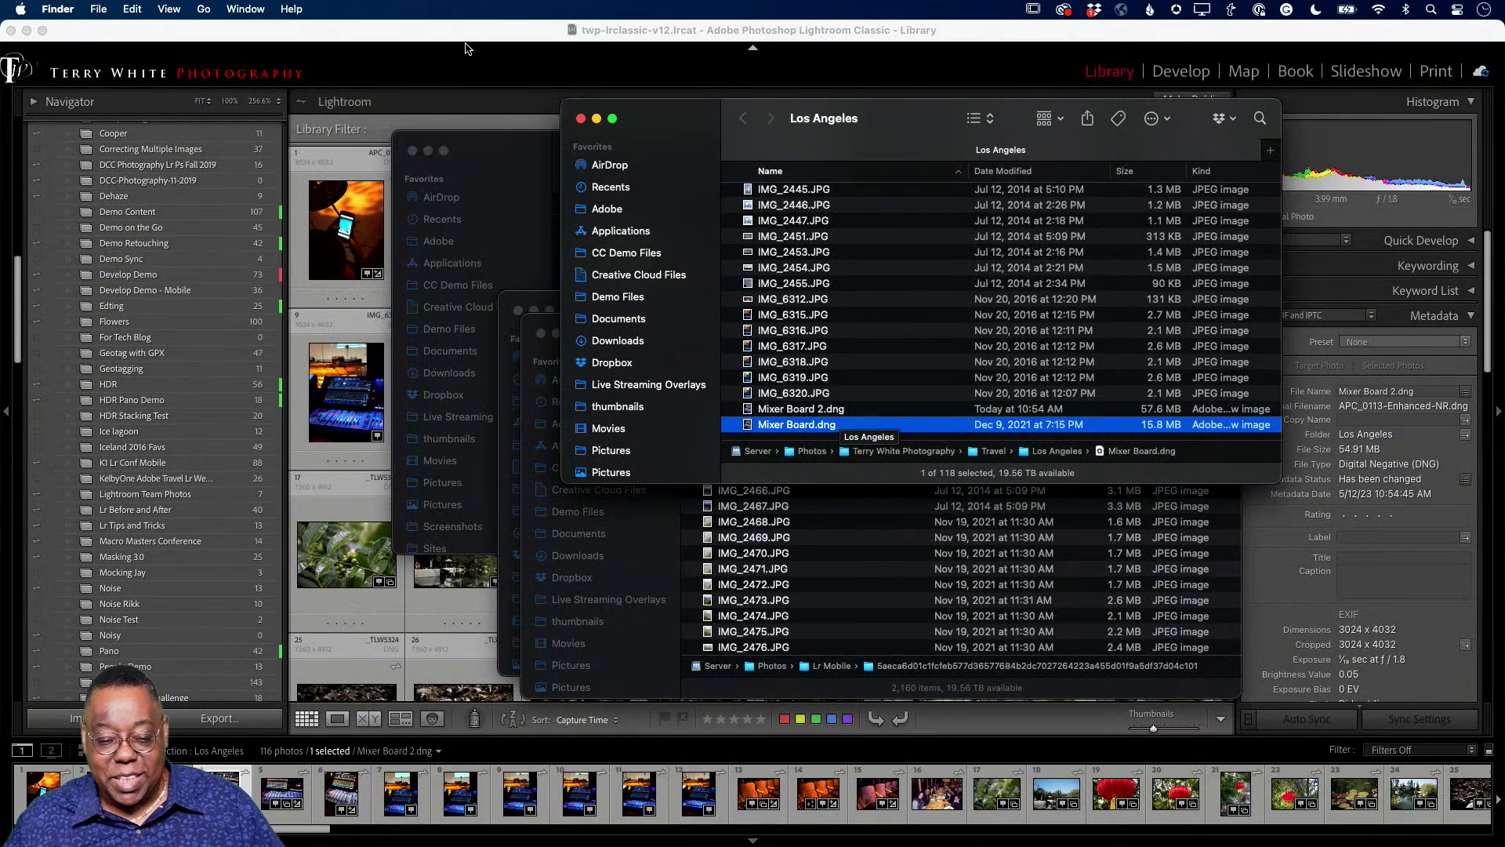
{"action": "left_click", "coordinate": [469, 47]}
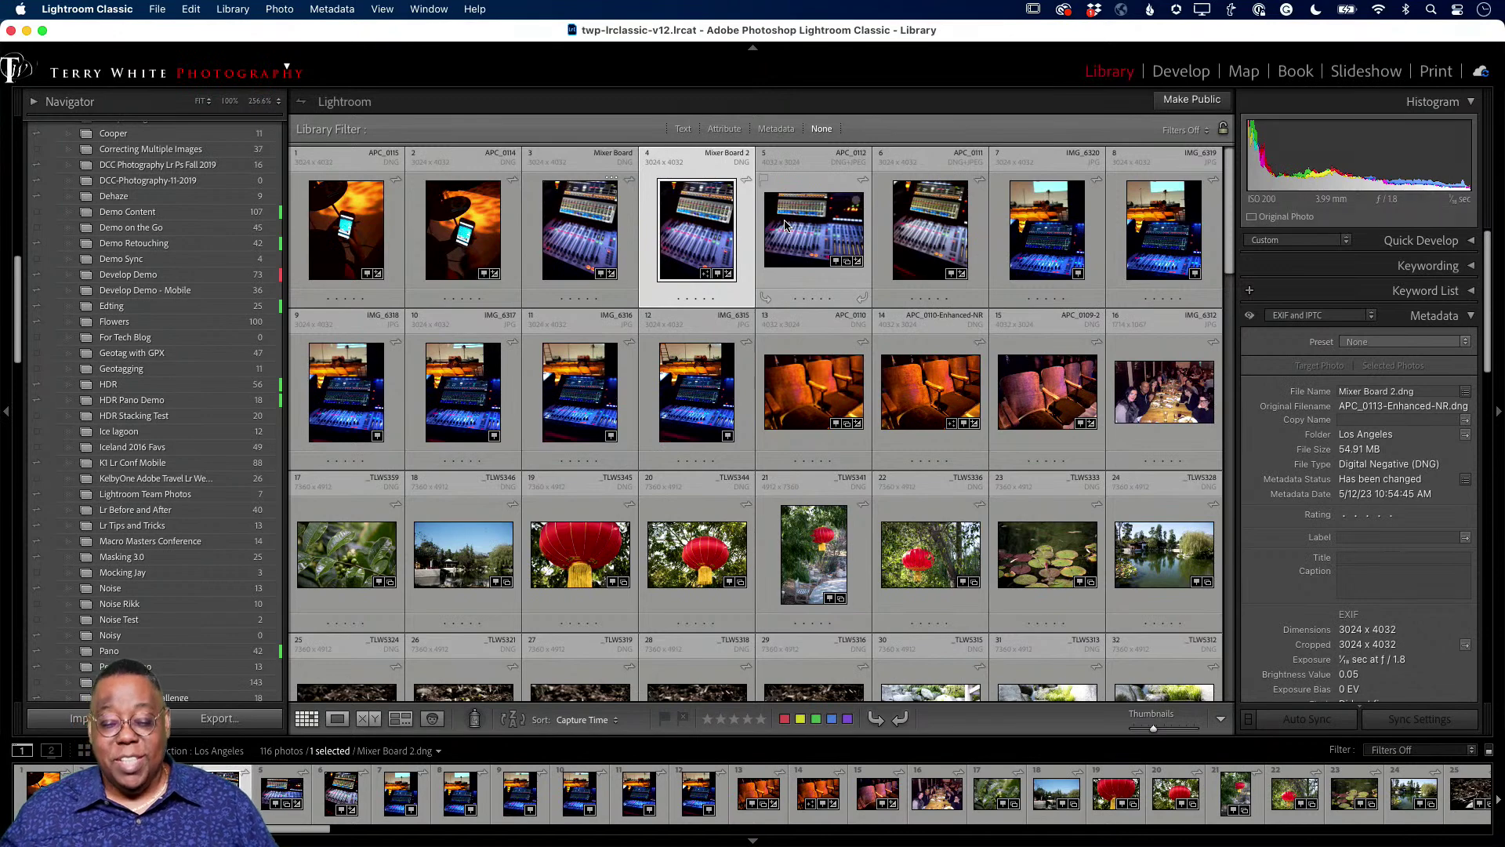
Set up a batch rename of the eight photos from APC_0112 through IMG_6315 with custom text Mixer Board and start number 3
{"action": "left_click", "coordinate": [786, 226]}
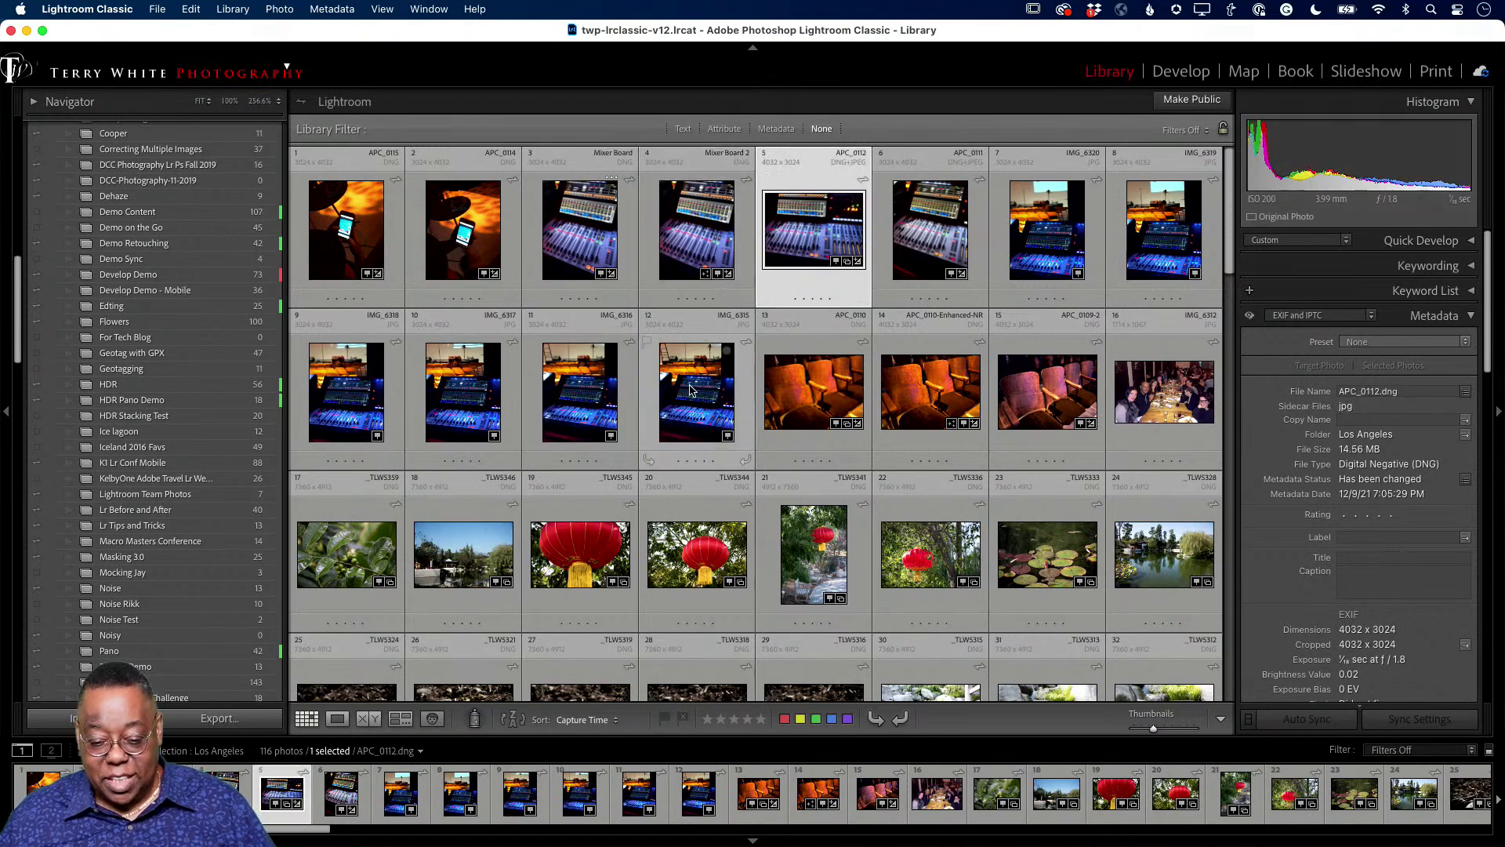
{"action": "left_click", "coordinate": [690, 390], "text": "shift"}
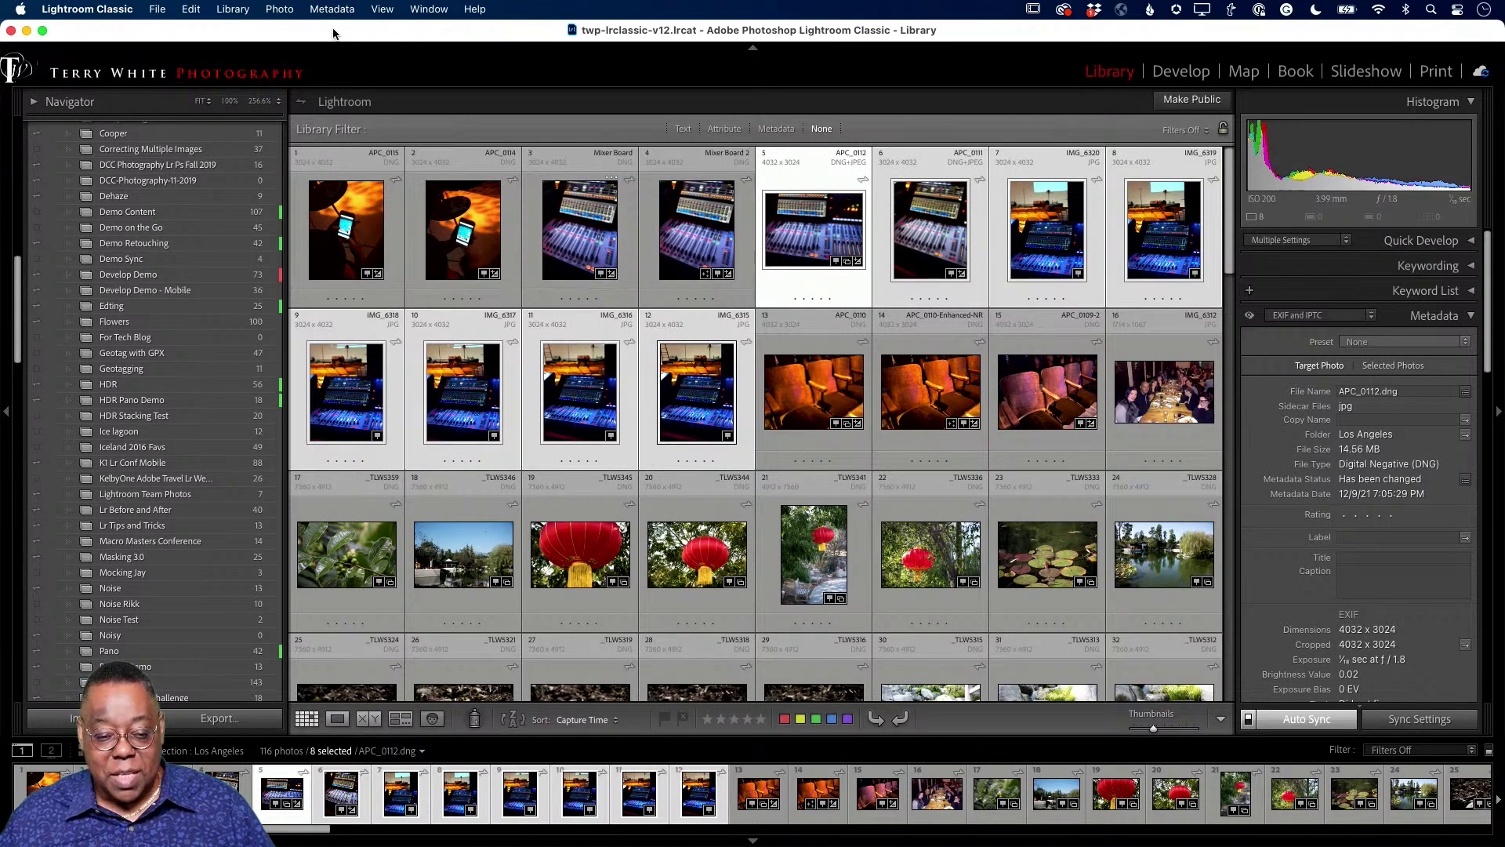
{"action": "left_click", "coordinate": [277, 10]}
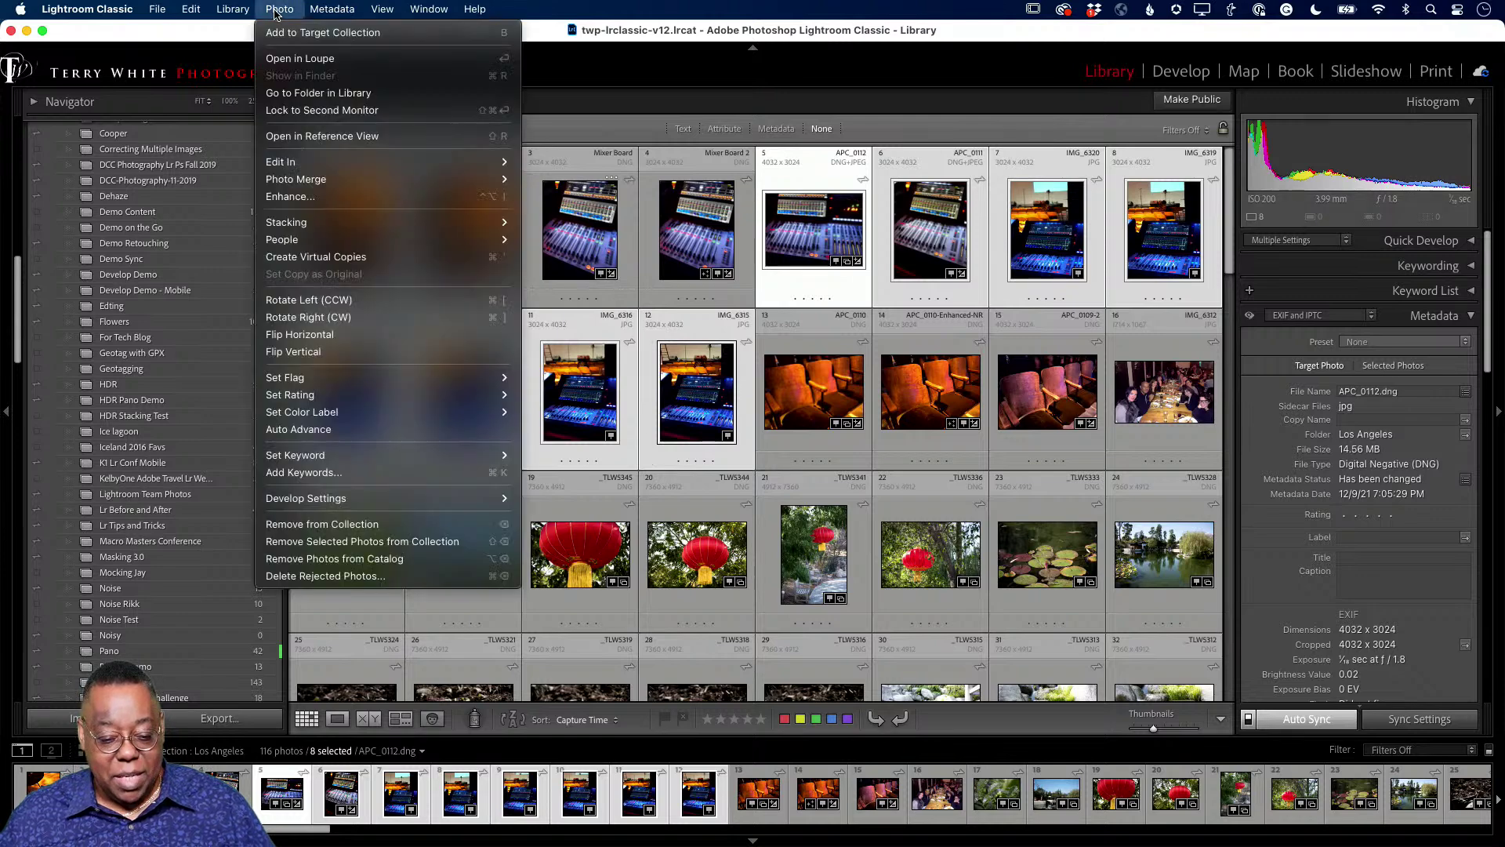
{"action": "mouse_move", "coordinate": [243, 13]}
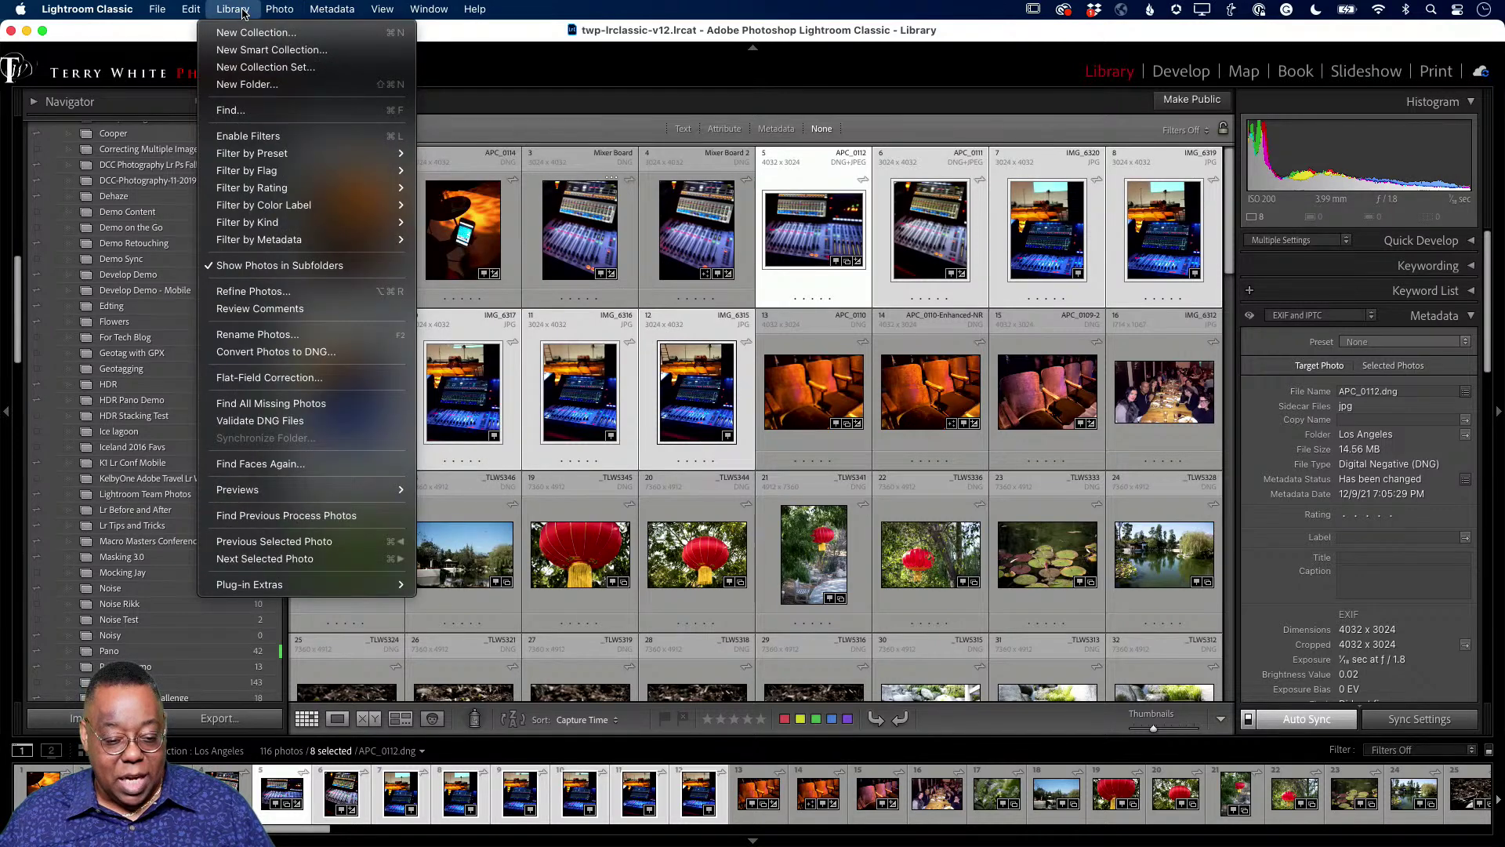
{"action": "left_click", "coordinate": [290, 335]}
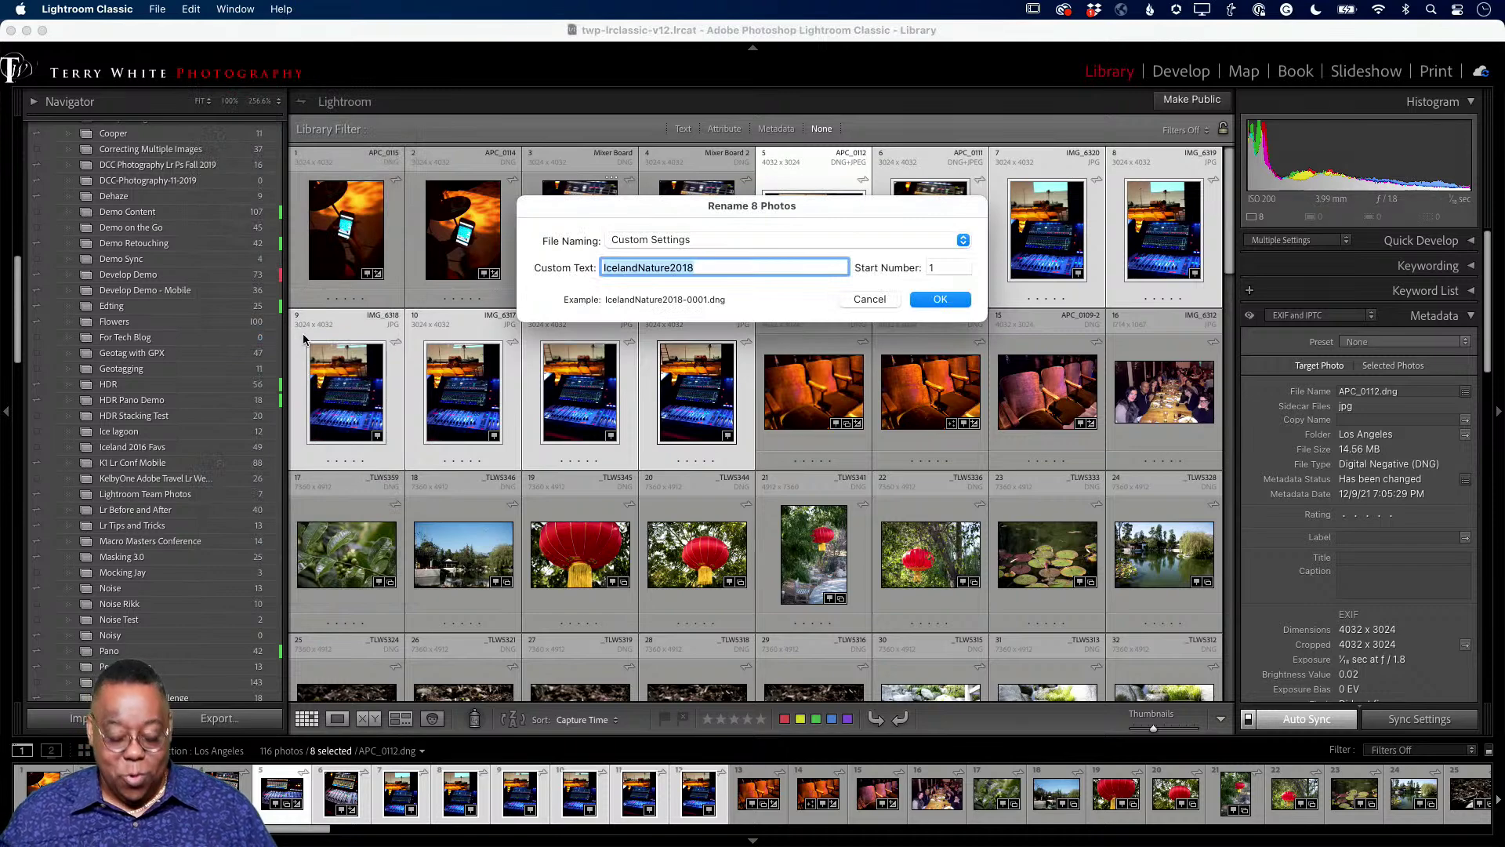
{"action": "type", "text": "M"}
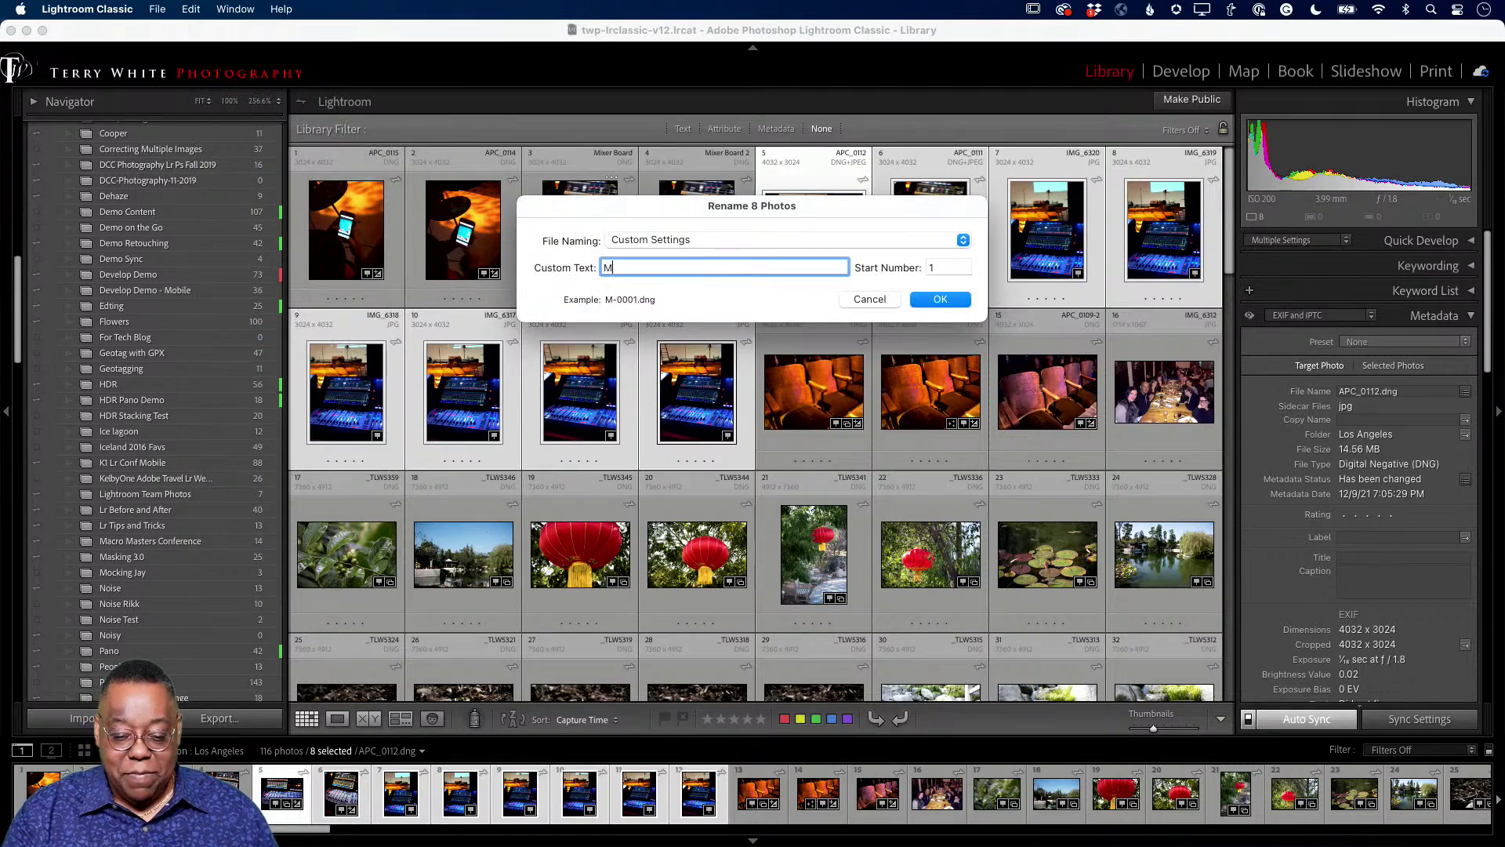
{"action": "type", "text": "ixer Board"}
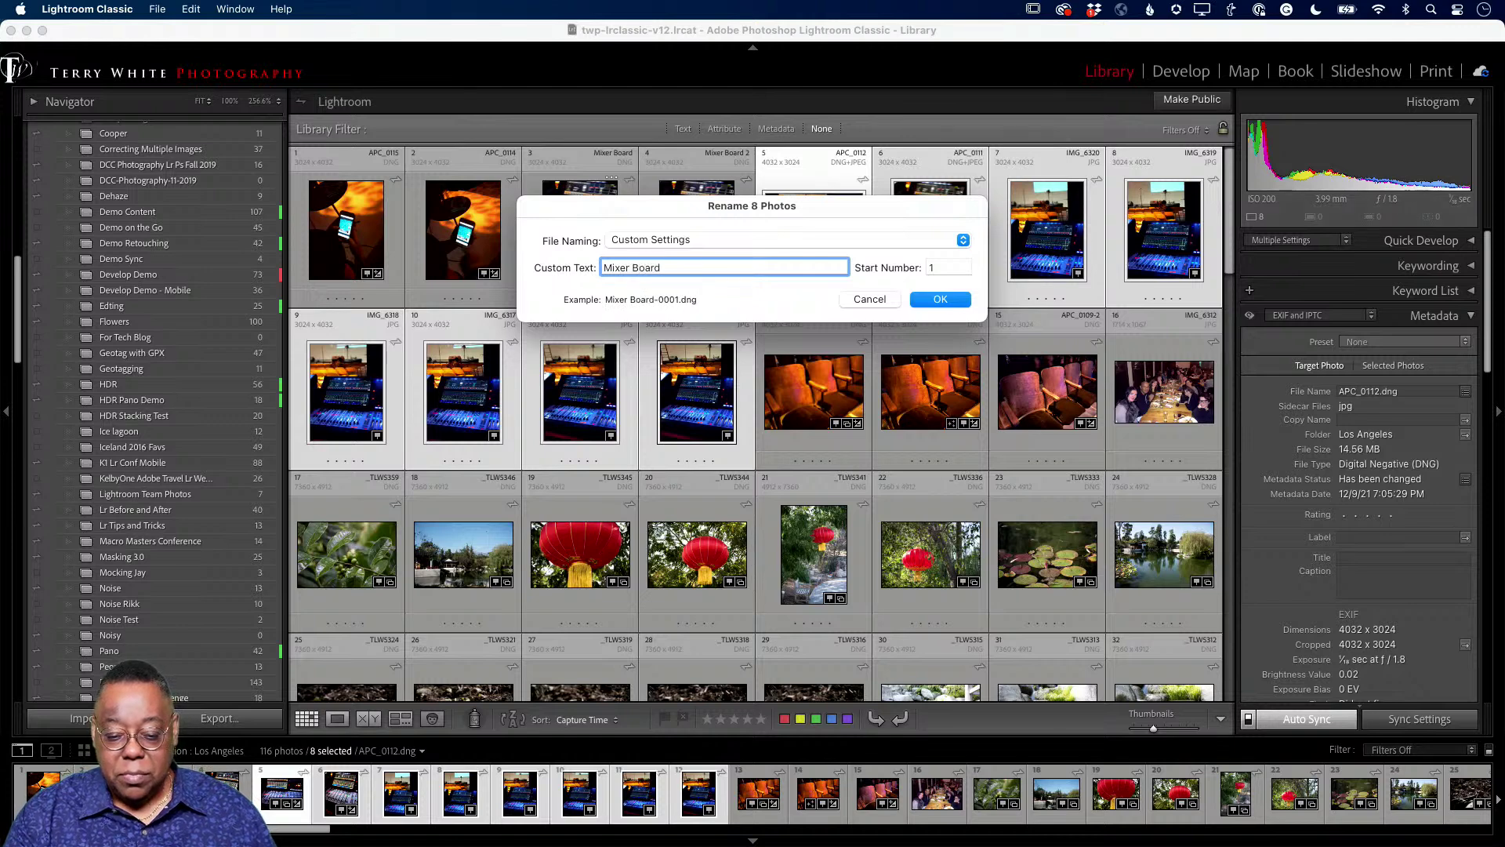
{"action": "key", "text": "Tab"}
{"action": "type", "text": "3"}
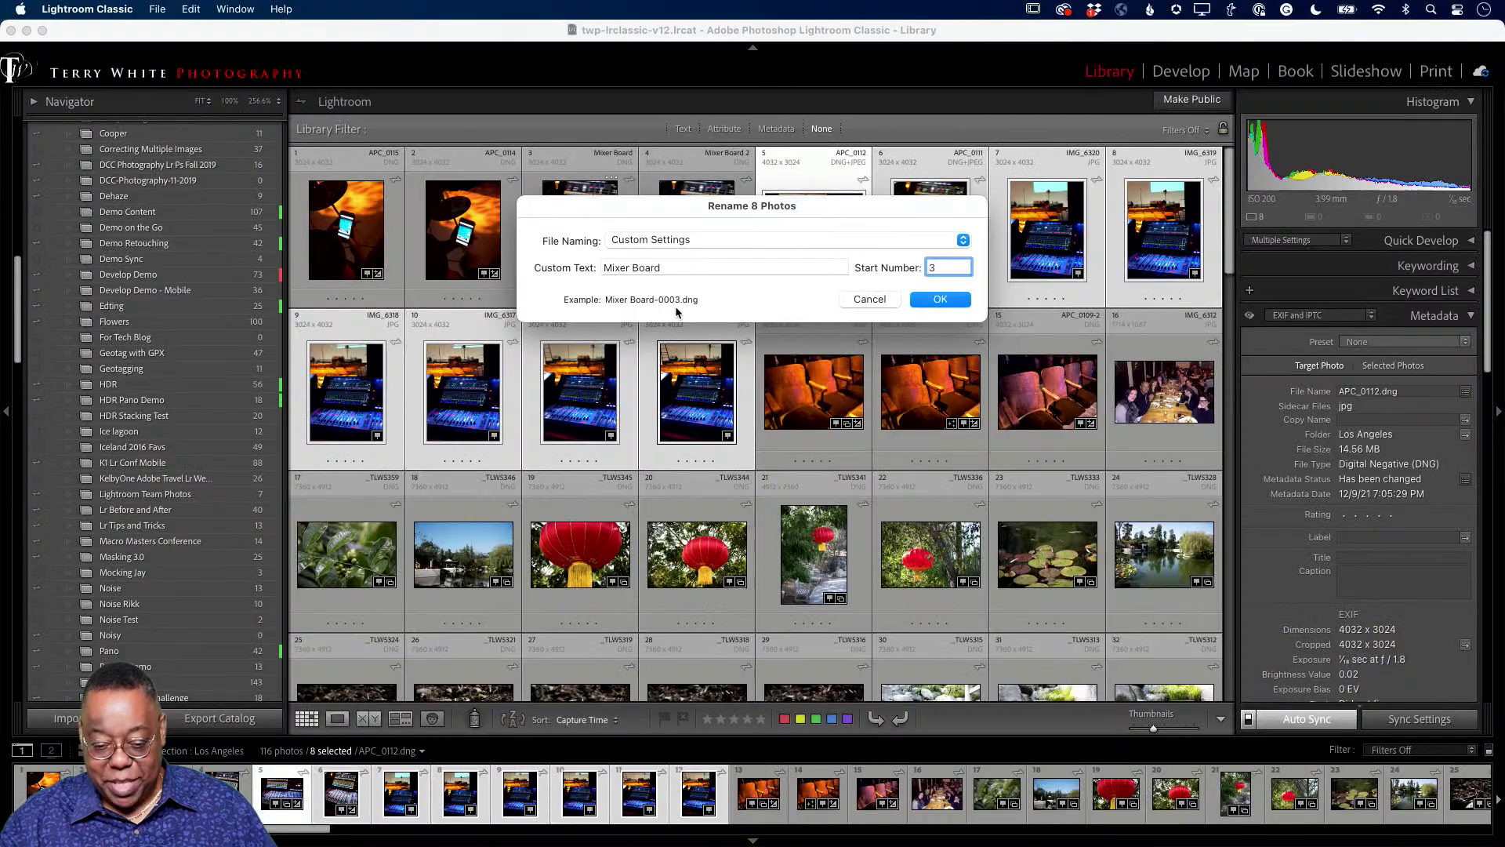
Review the sequence number formats in the Filename Template Editor without changing them, and apply the batch rename to the eight photos
{"action": "left_click", "coordinate": [698, 271]}
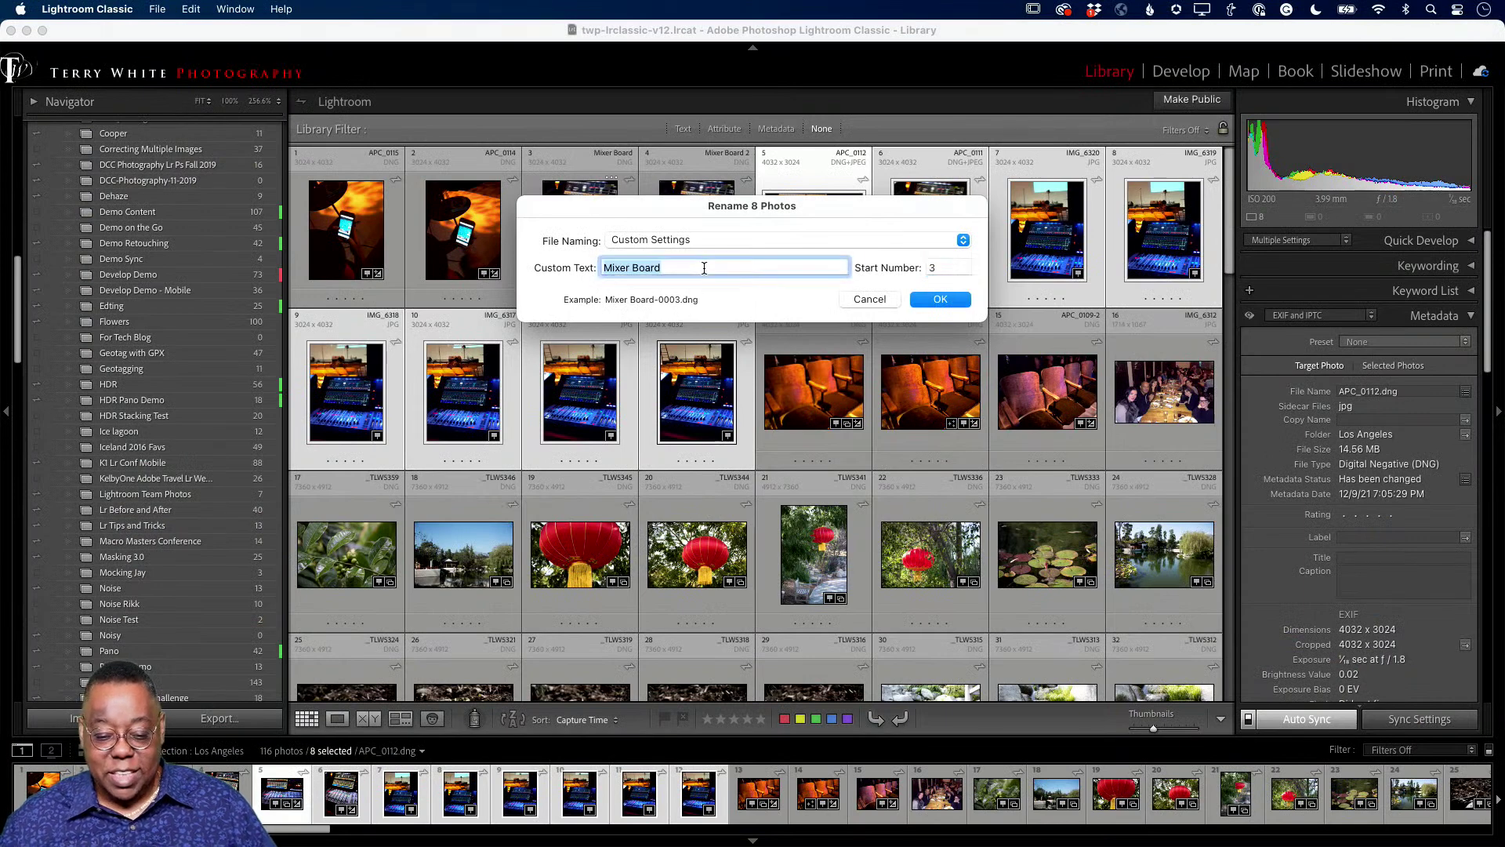
{"action": "left_click", "coordinate": [712, 243]}
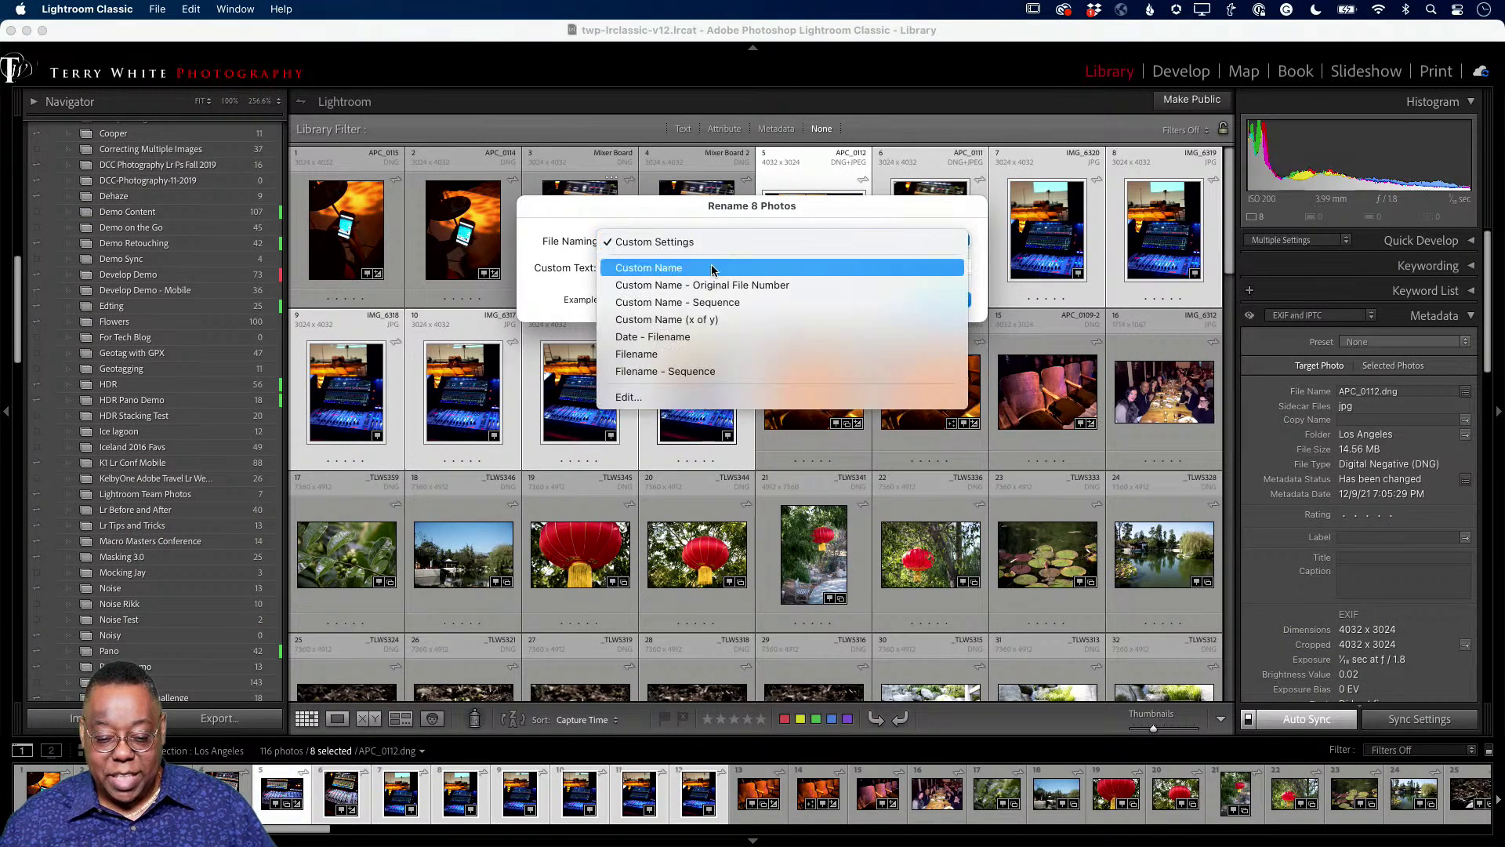
{"action": "left_click", "coordinate": [708, 398]}
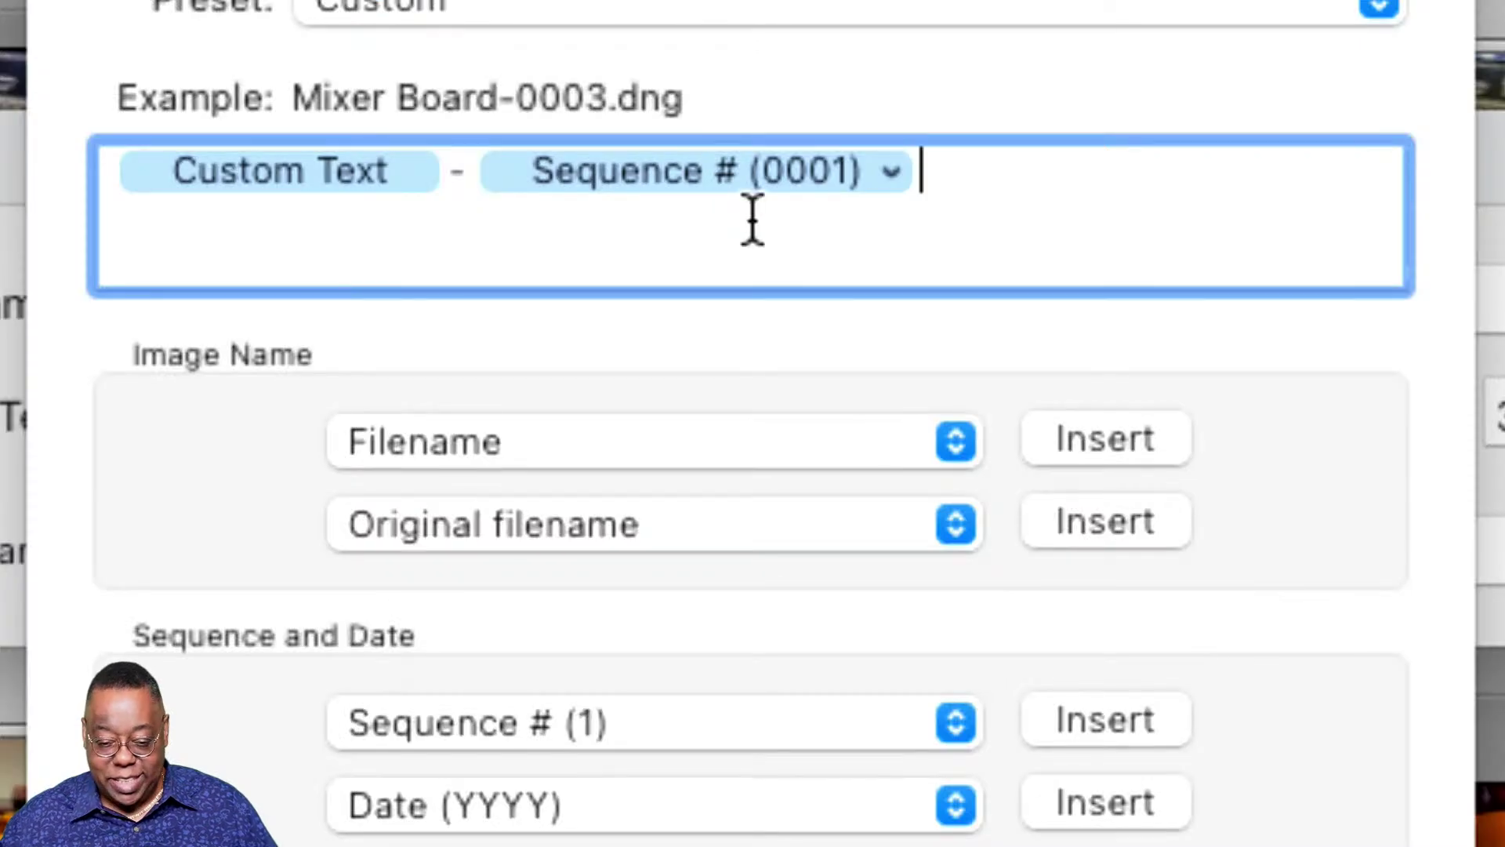
{"action": "left_click", "coordinate": [893, 186]}
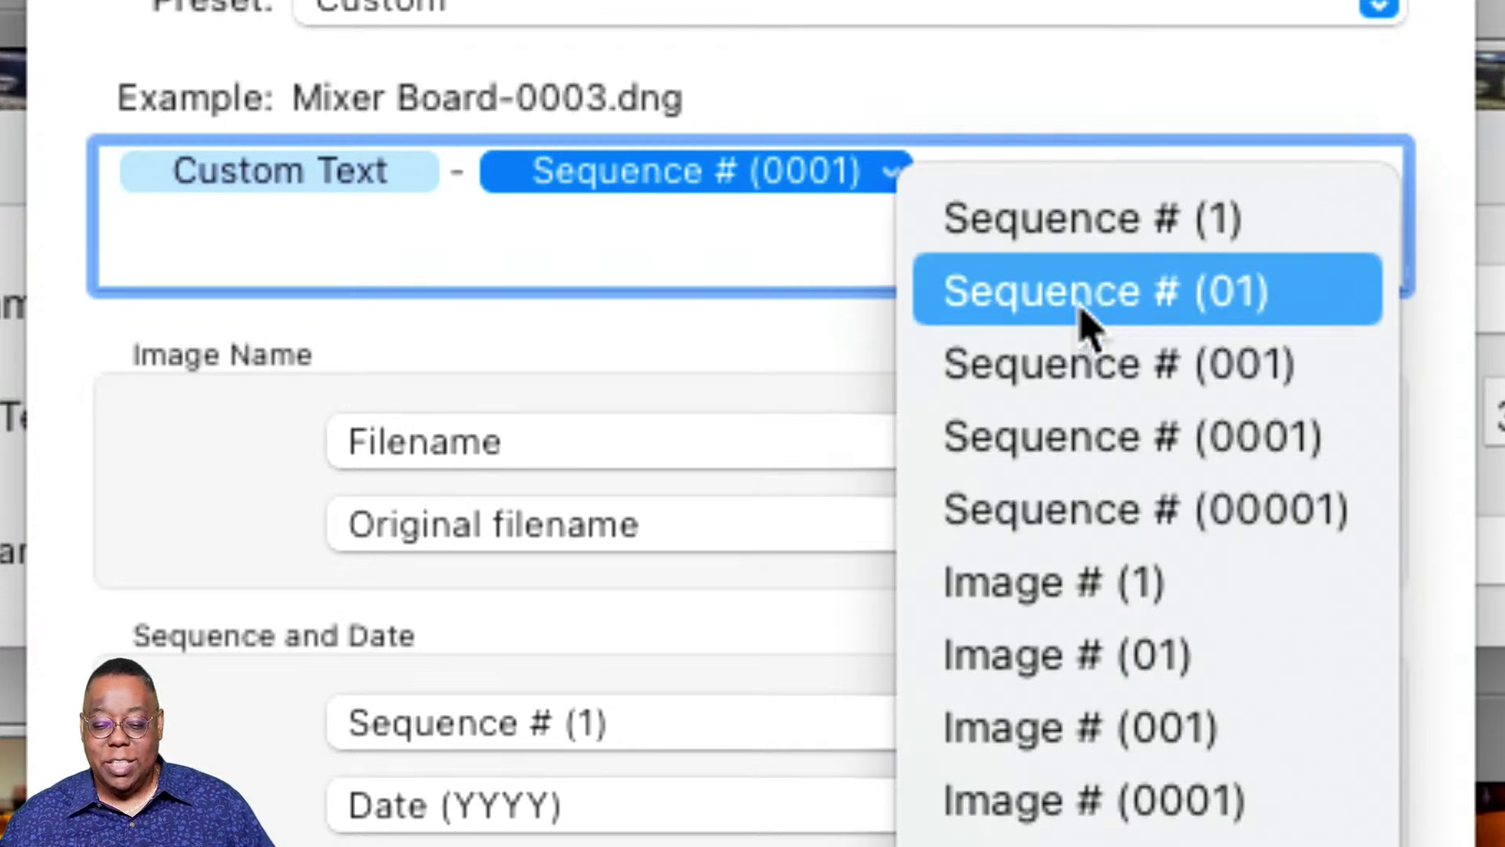
{"action": "left_click", "coordinate": [796, 252]}
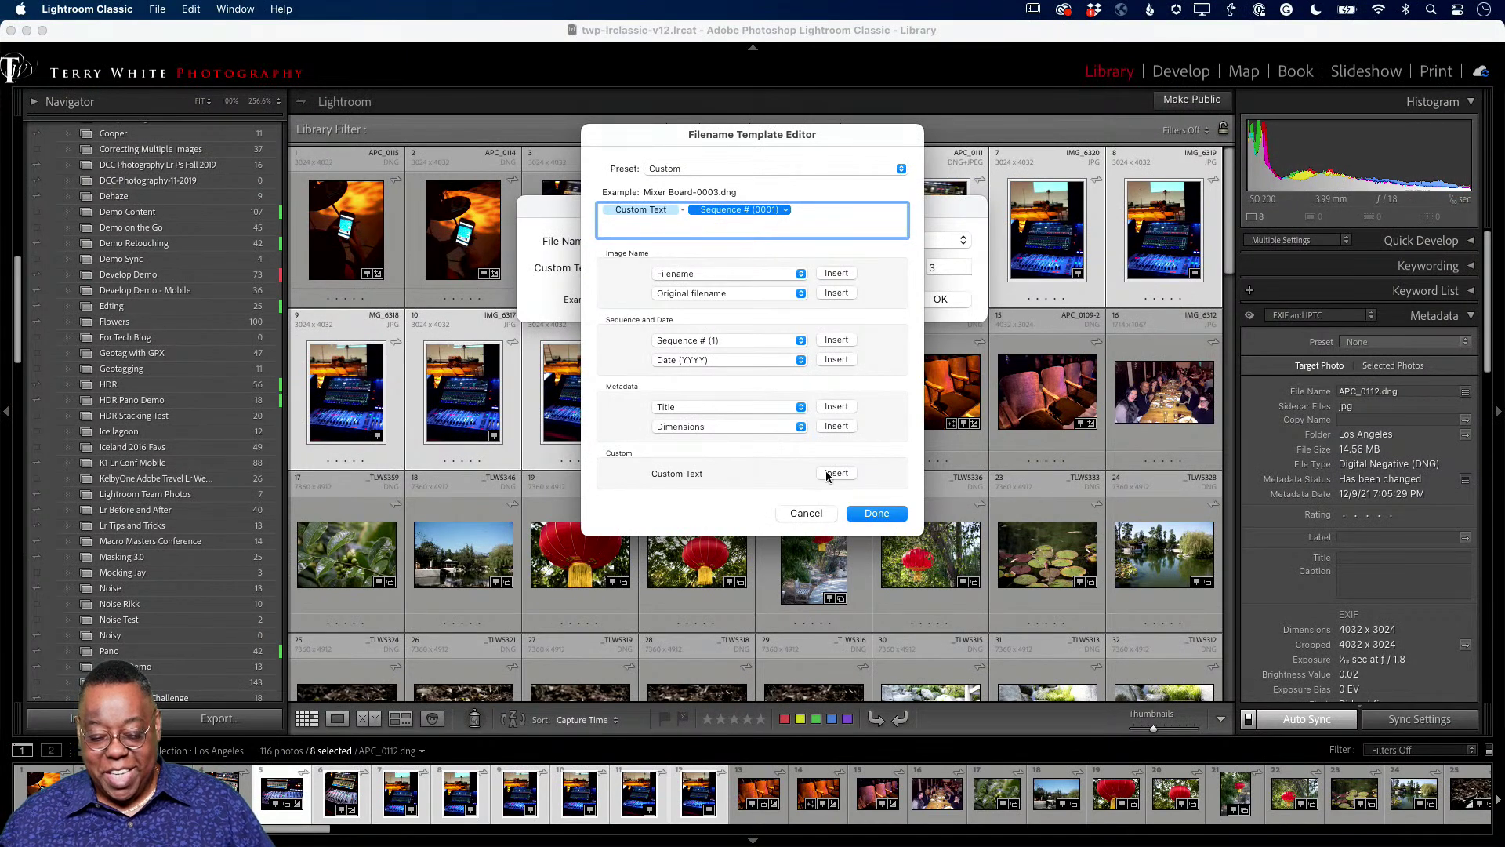
{"action": "left_click", "coordinate": [805, 513]}
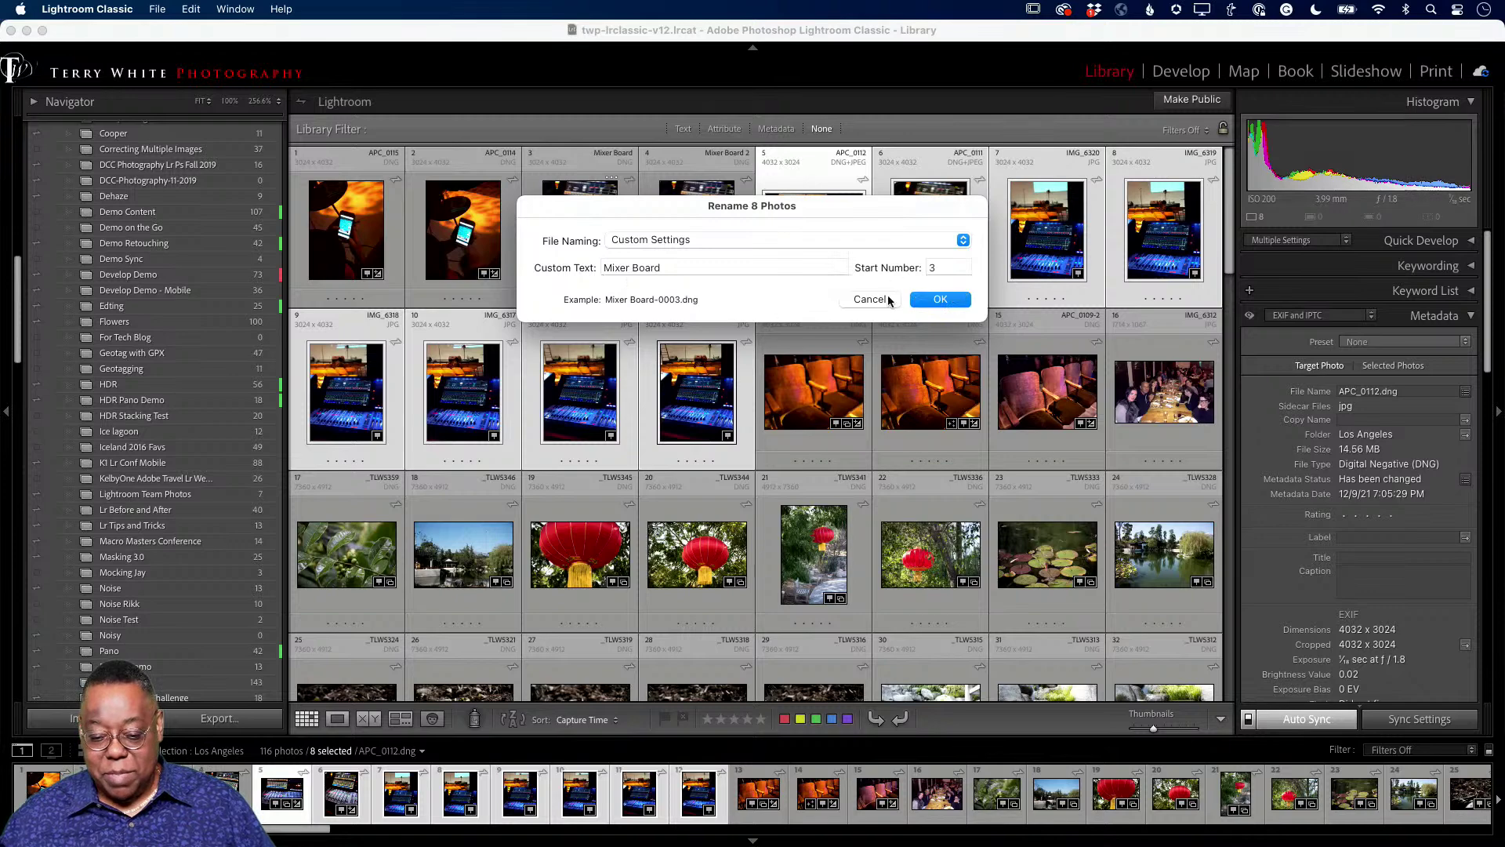
{"action": "left_click", "coordinate": [935, 298]}
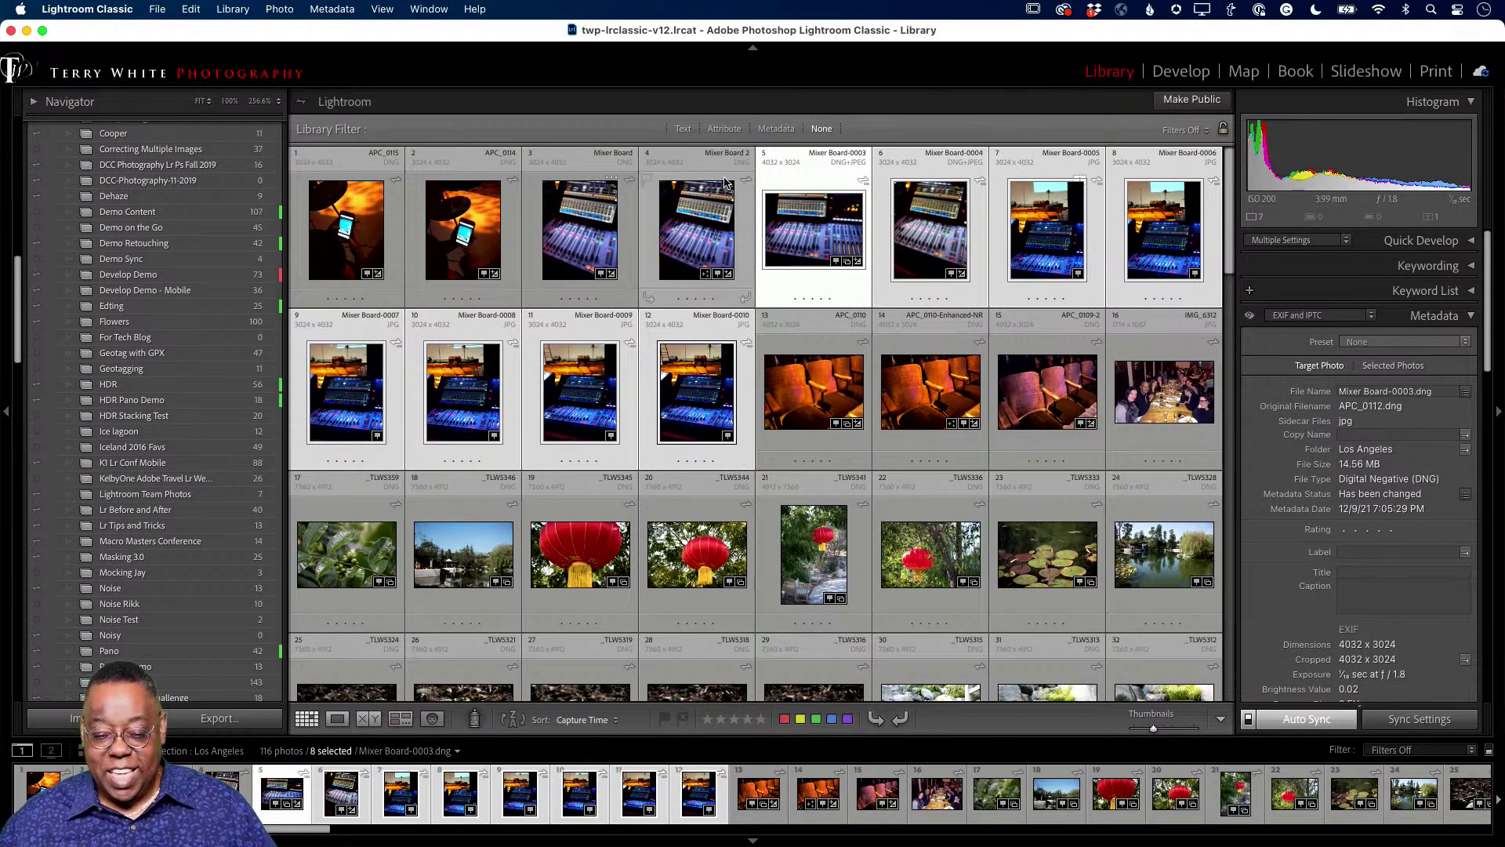
Batch rename the Mixer Board and Mixer Board 2 photos with start number 1 and check the files in Finder's Los Angeles folder
{"action": "left_click", "coordinate": [601, 205]}
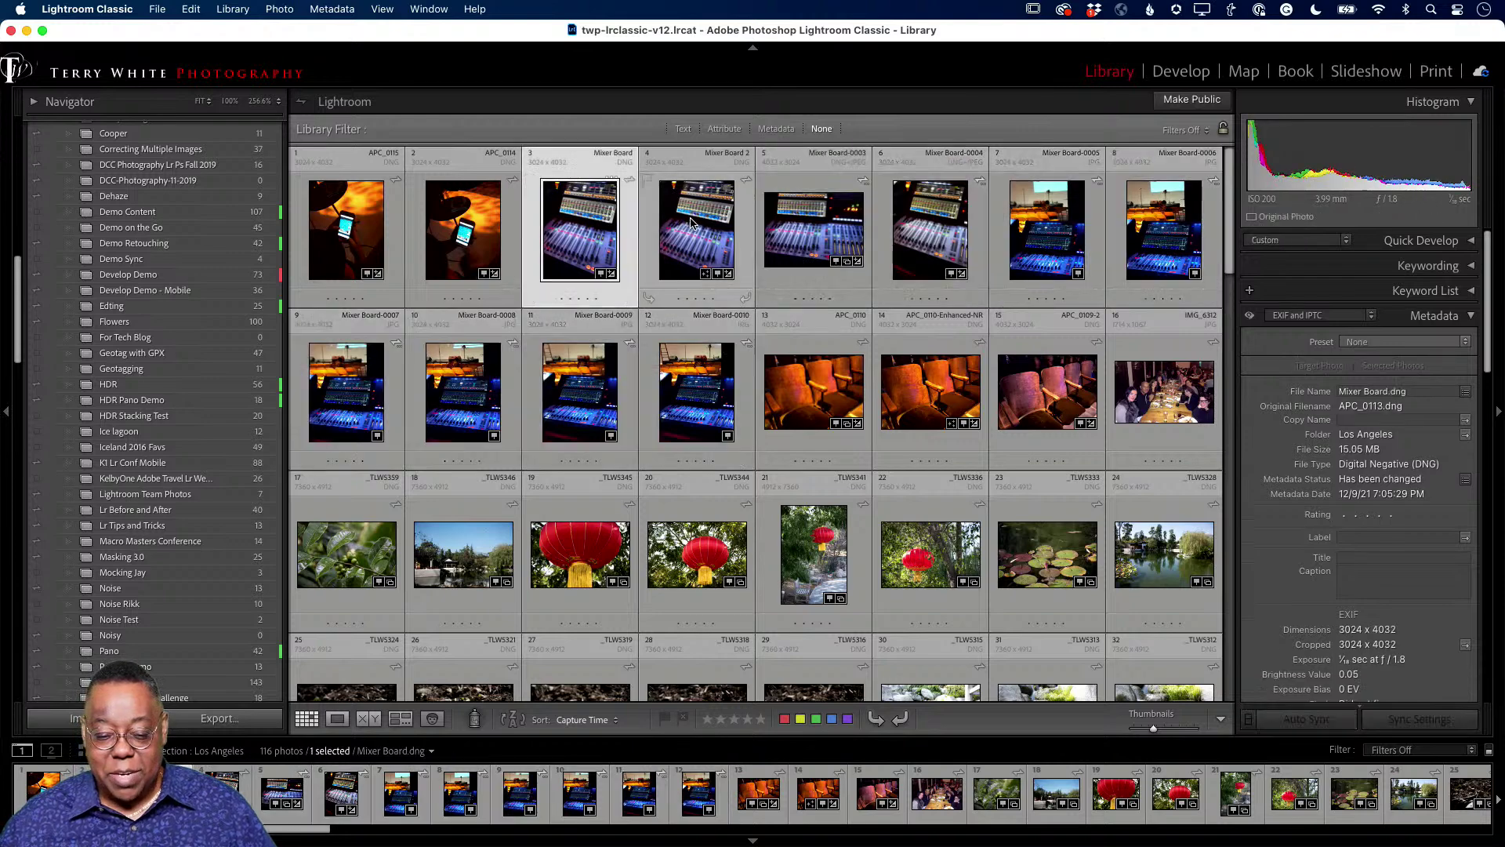
{"action": "left_click", "coordinate": [690, 224], "text": "super"}
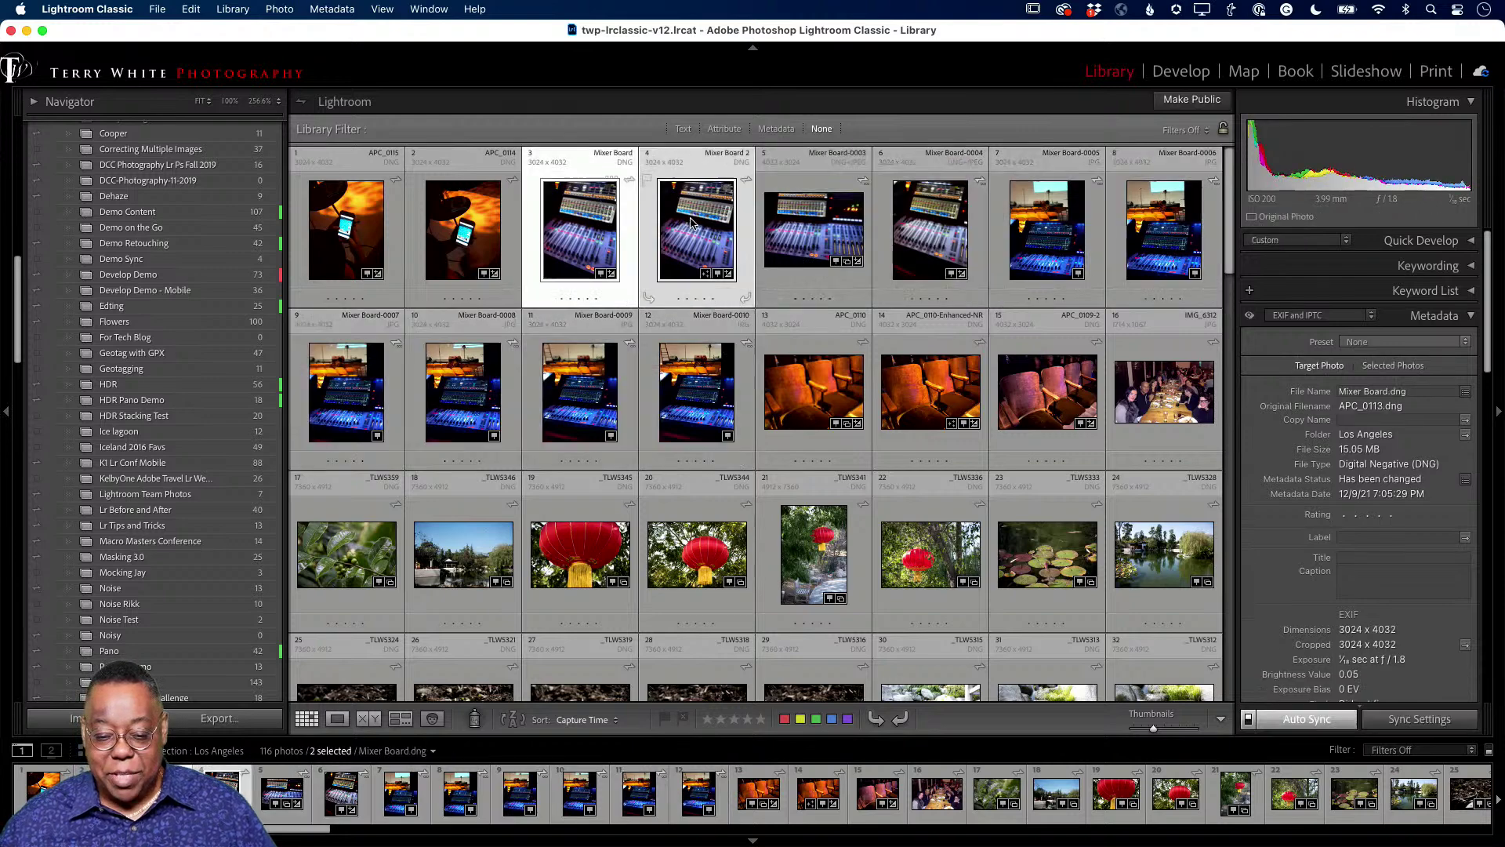
{"action": "left_click", "coordinate": [233, 10]}
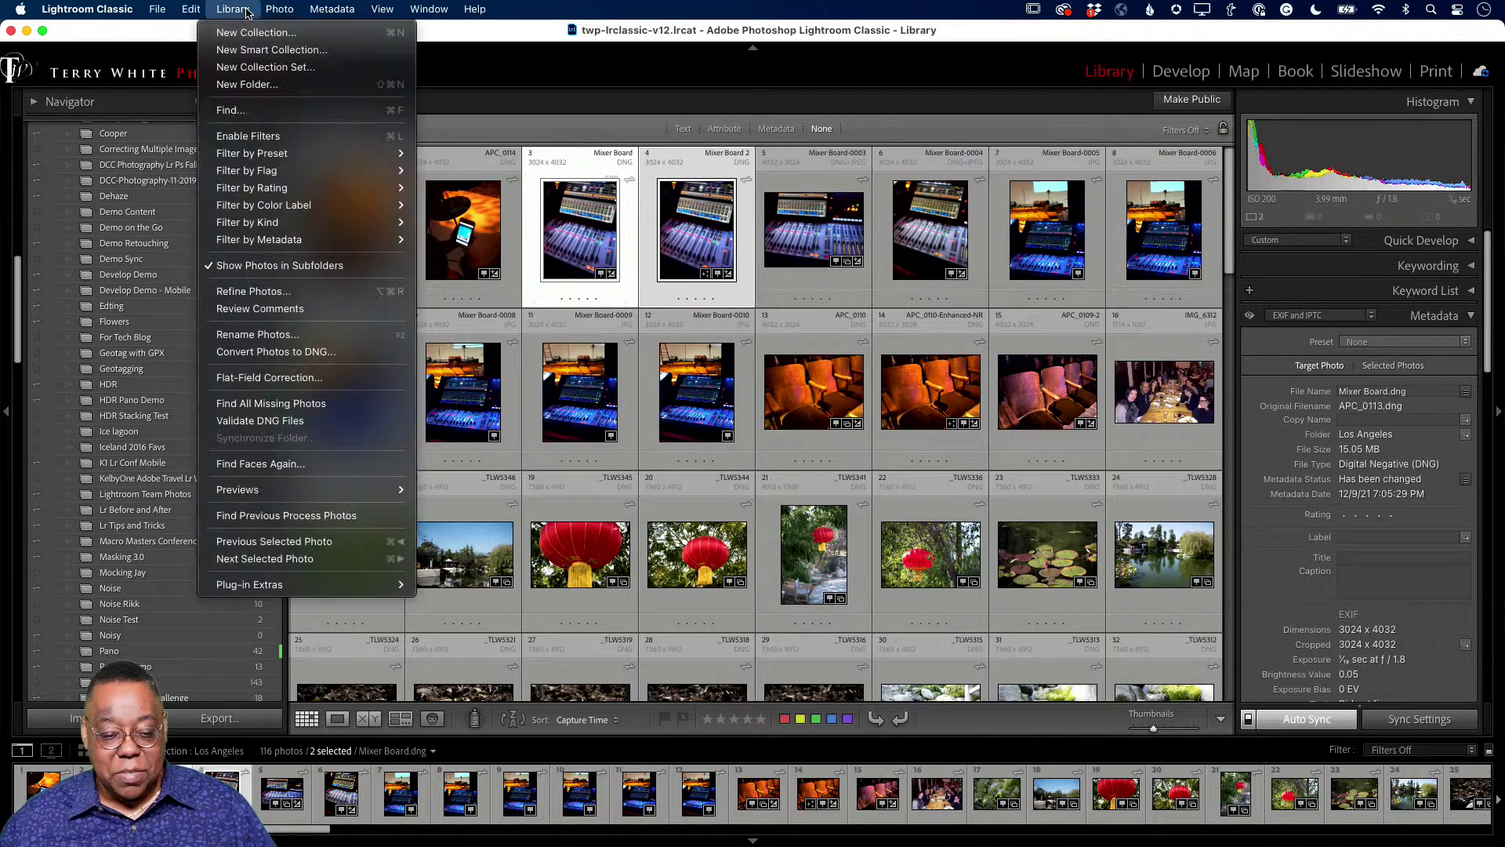
{"action": "left_click", "coordinate": [257, 335]}
{"action": "double_click", "coordinate": [938, 267]}
{"action": "type", "text": "1"}
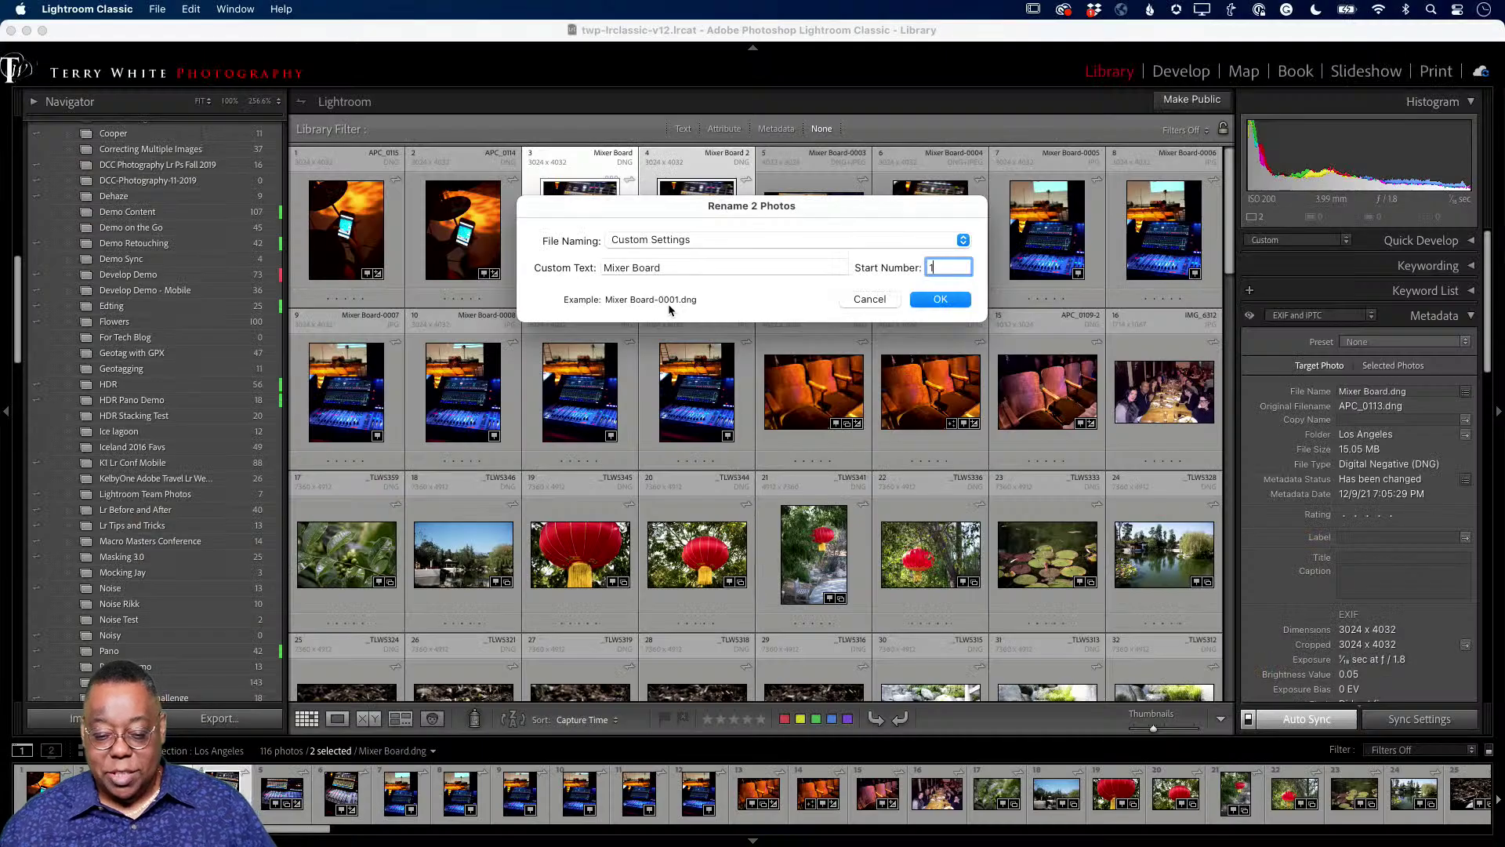
{"action": "left_click", "coordinate": [938, 300]}
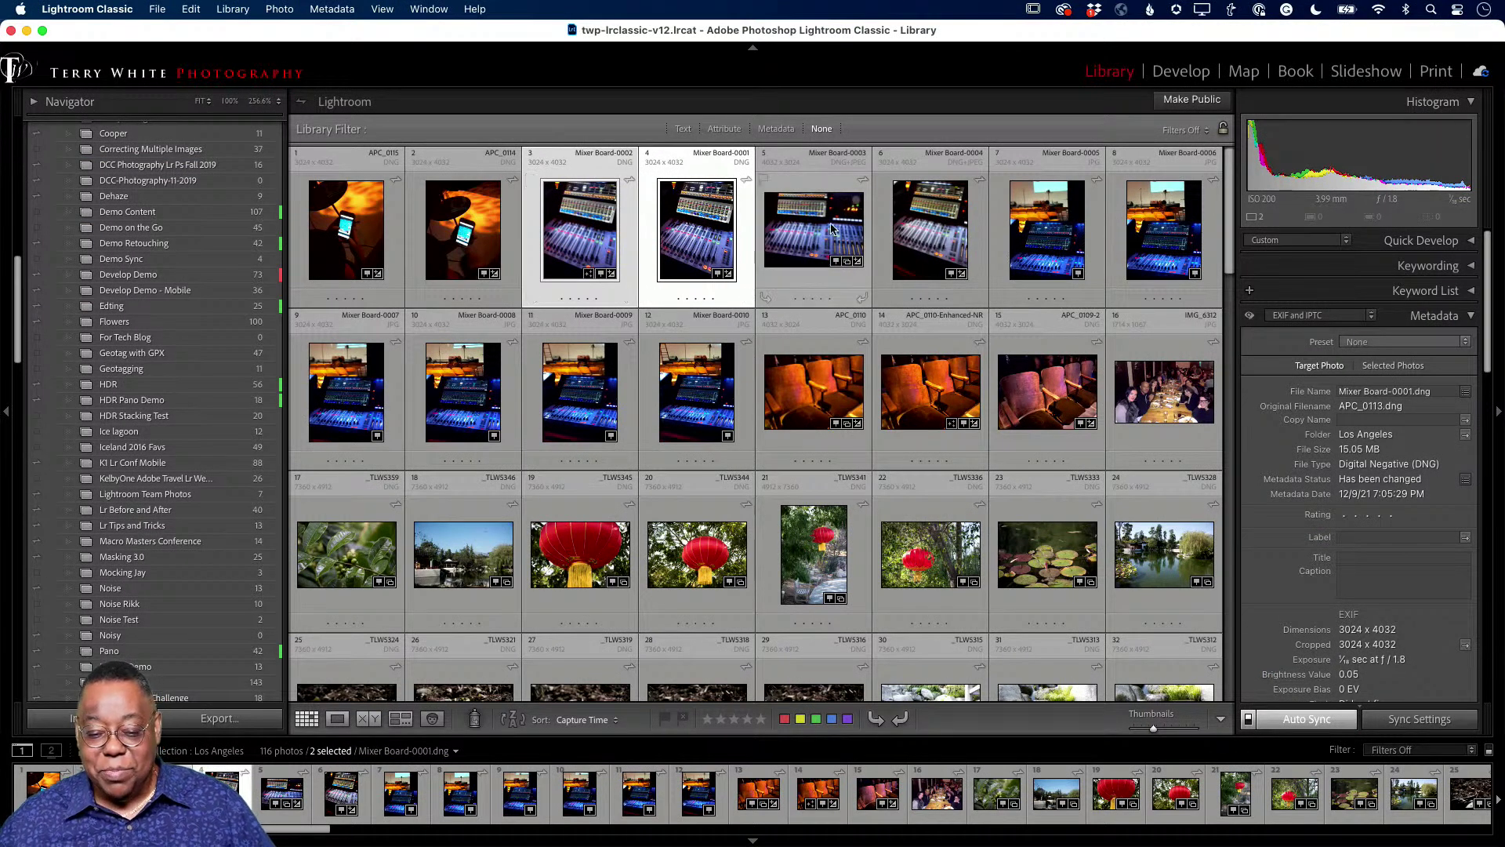
{"action": "key", "text": "super+Tab"}
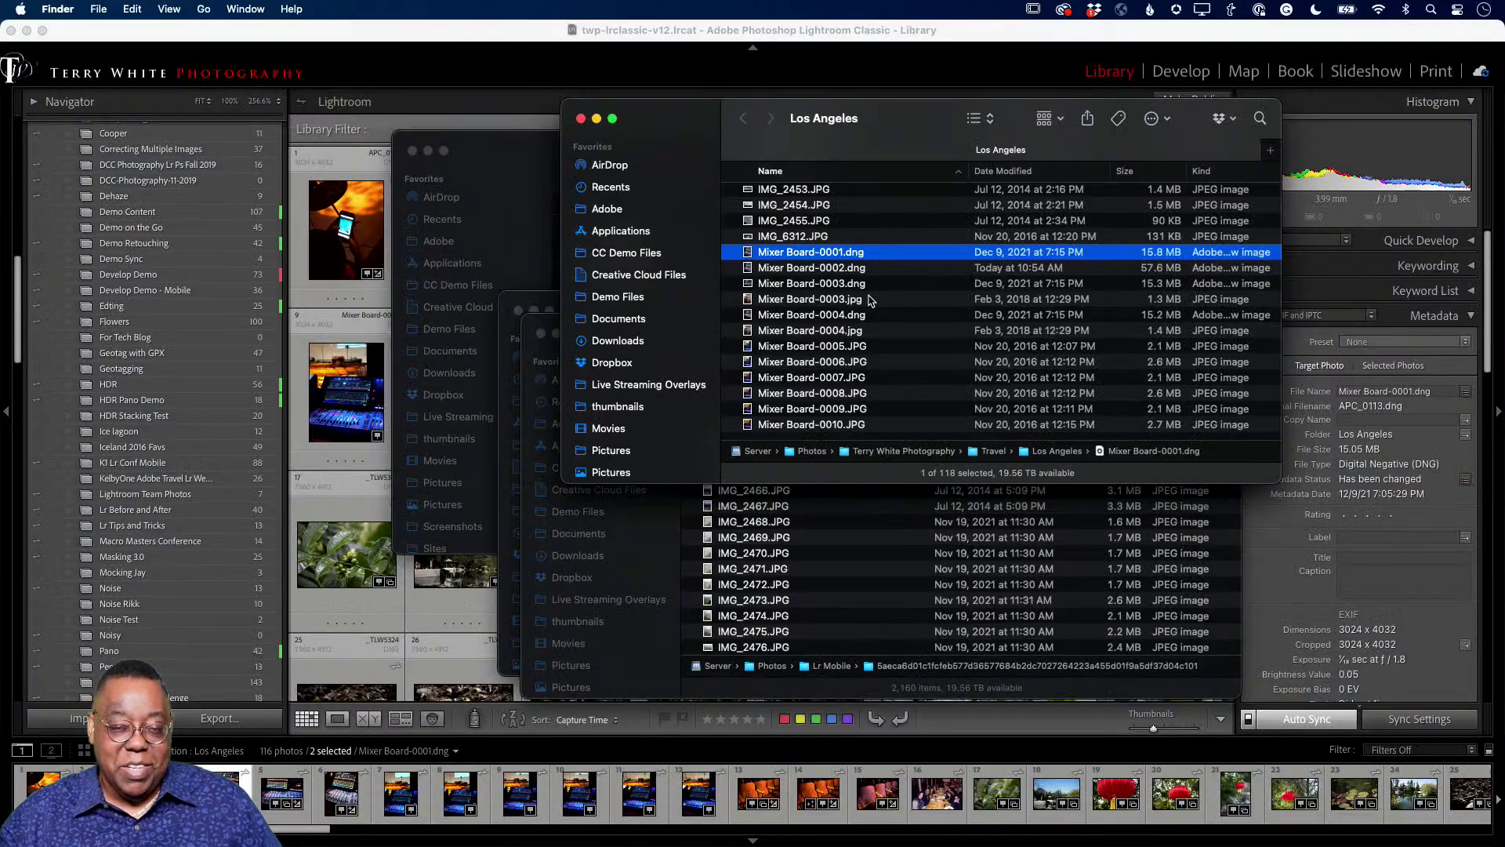
{"action": "key", "text": "super+Tab"}
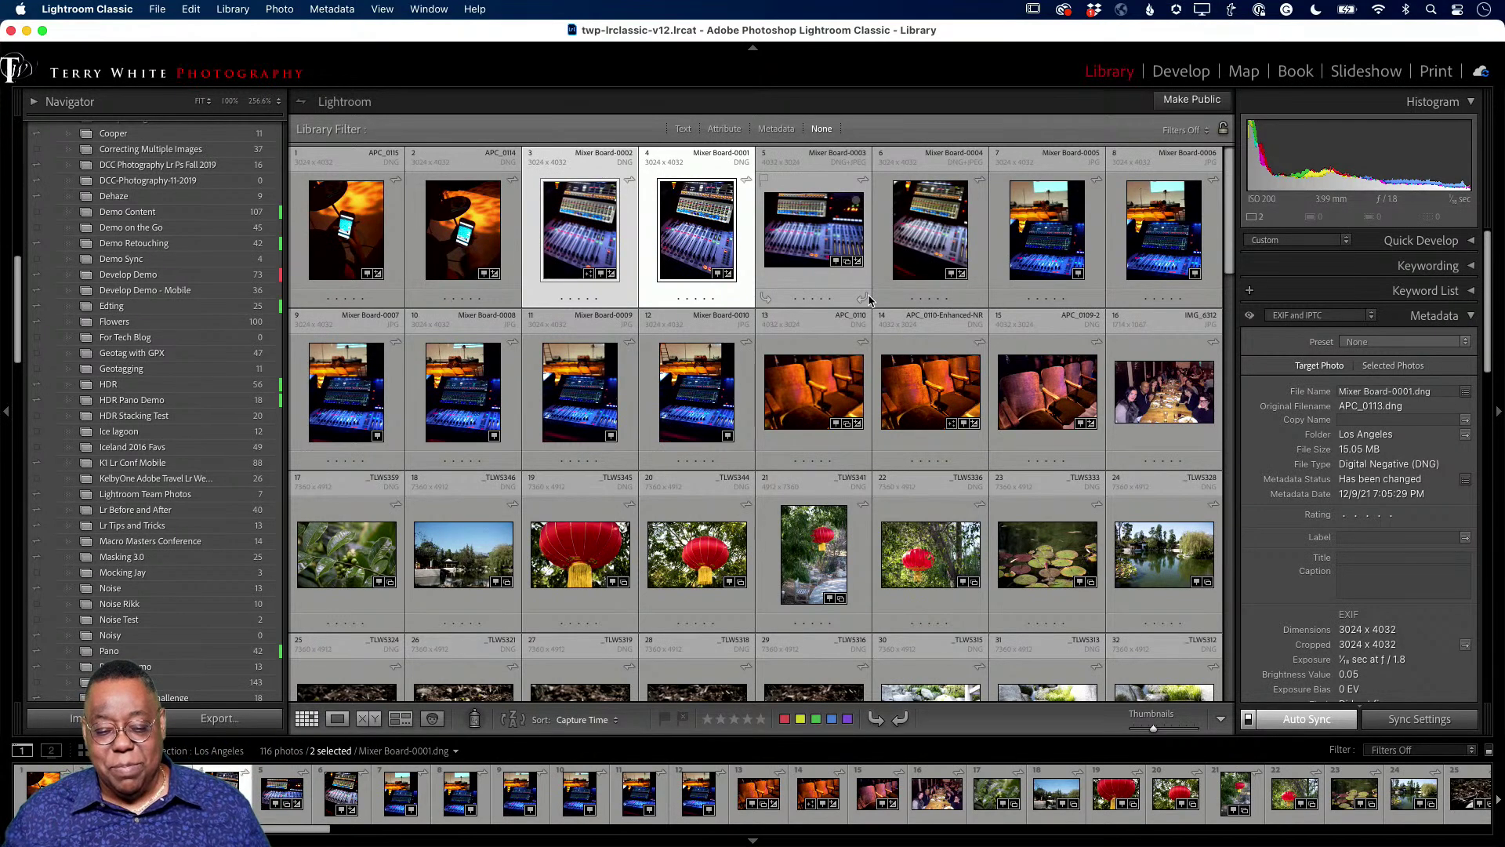
Select all ten Mixer Board photos and flag them as picks
{"action": "left_click", "coordinate": [696, 382], "text": "shift"}
{"action": "key", "text": "Left"}
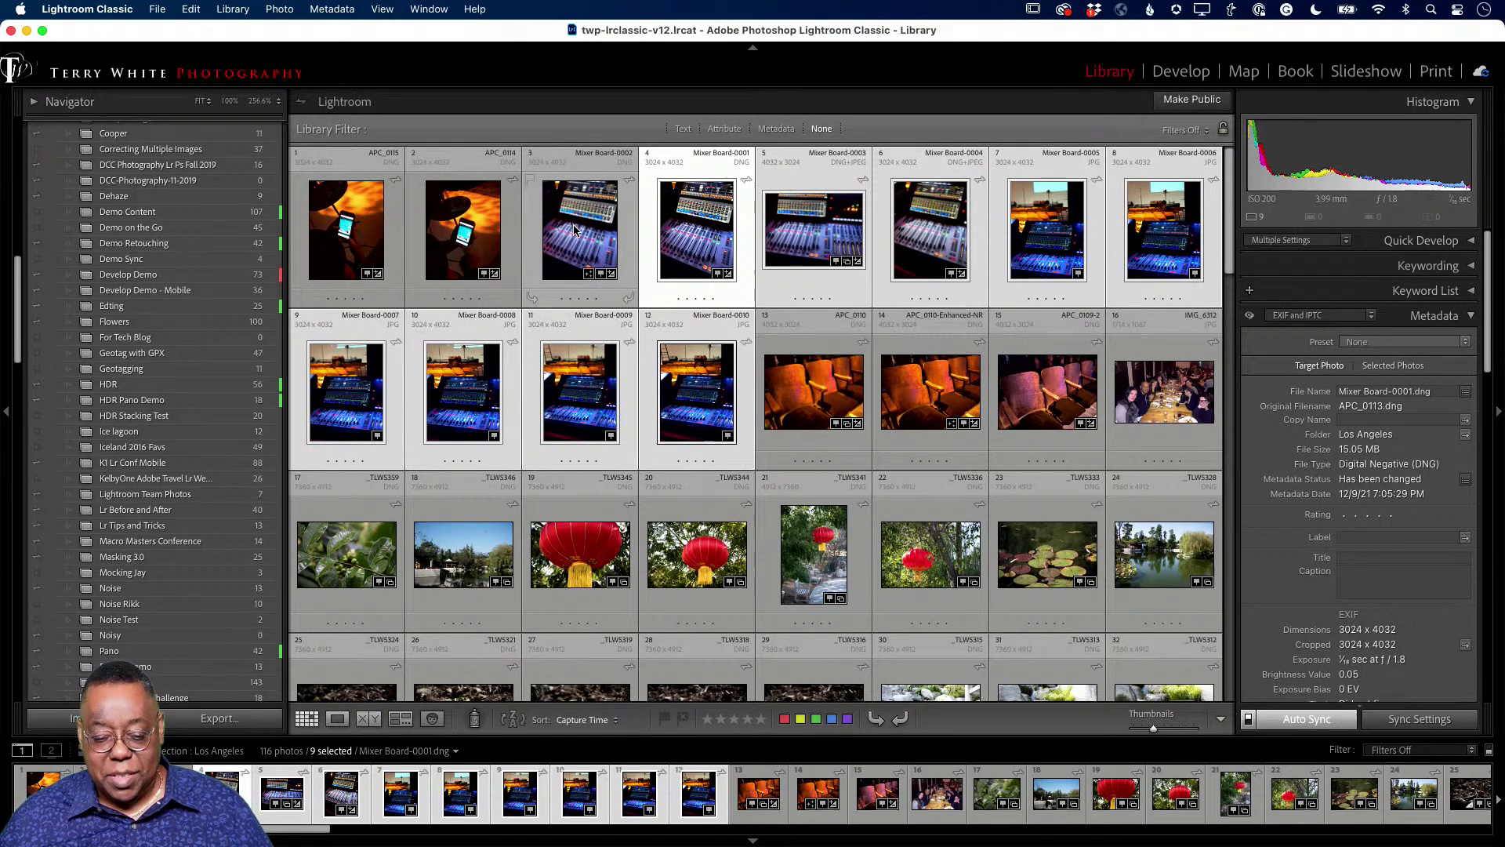
{"action": "left_click", "coordinate": [682, 392], "text": "shift"}
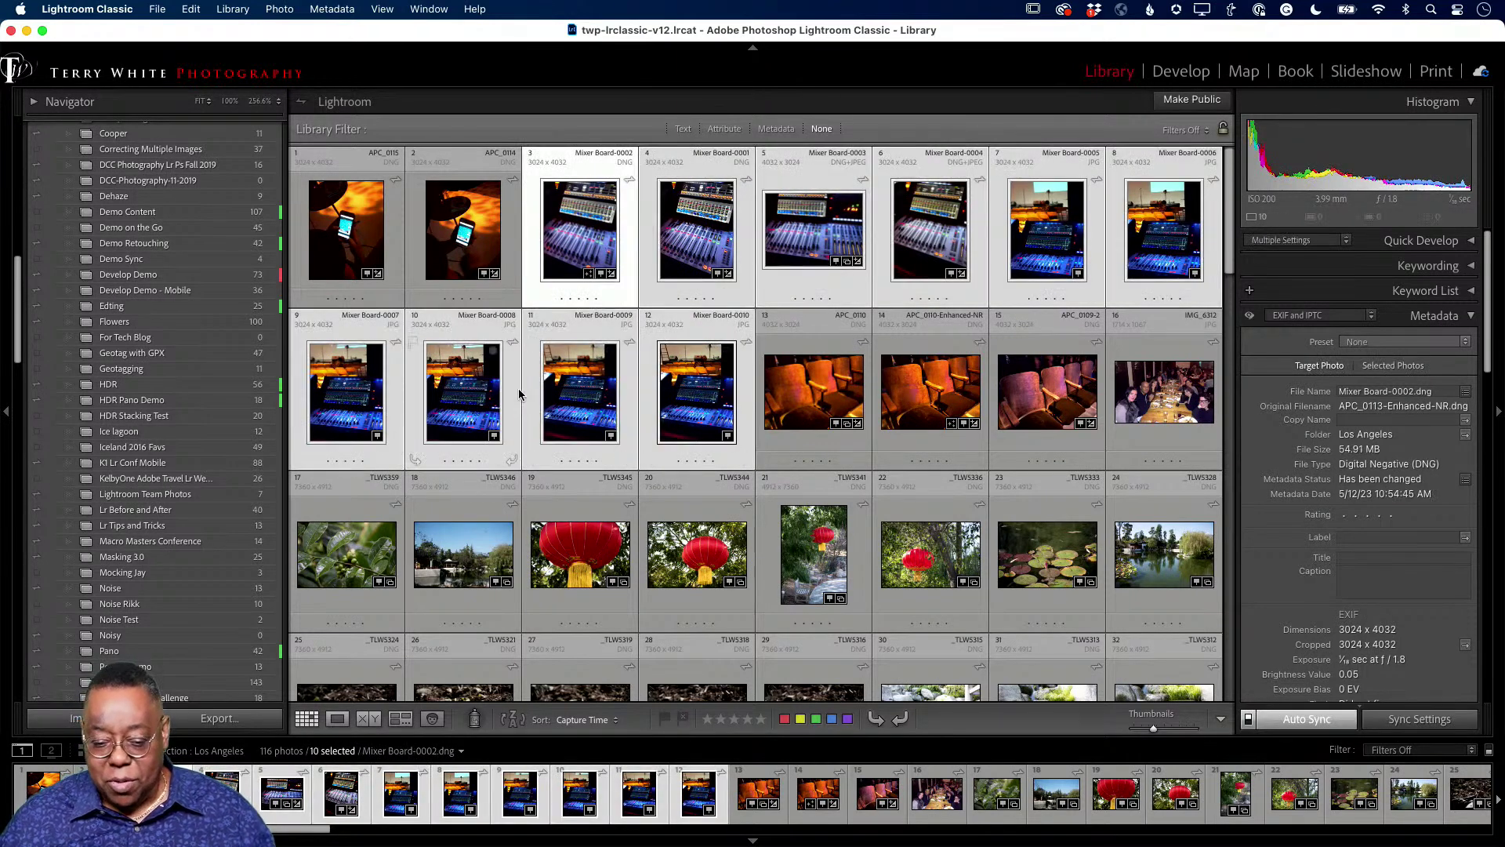
{"action": "scroll", "coordinate": [204, 304], "scroll_direction": "up", "scroll_amount": 10}
{"action": "scroll", "coordinate": [204, 305], "scroll_direction": "up", "scroll_amount": 5}
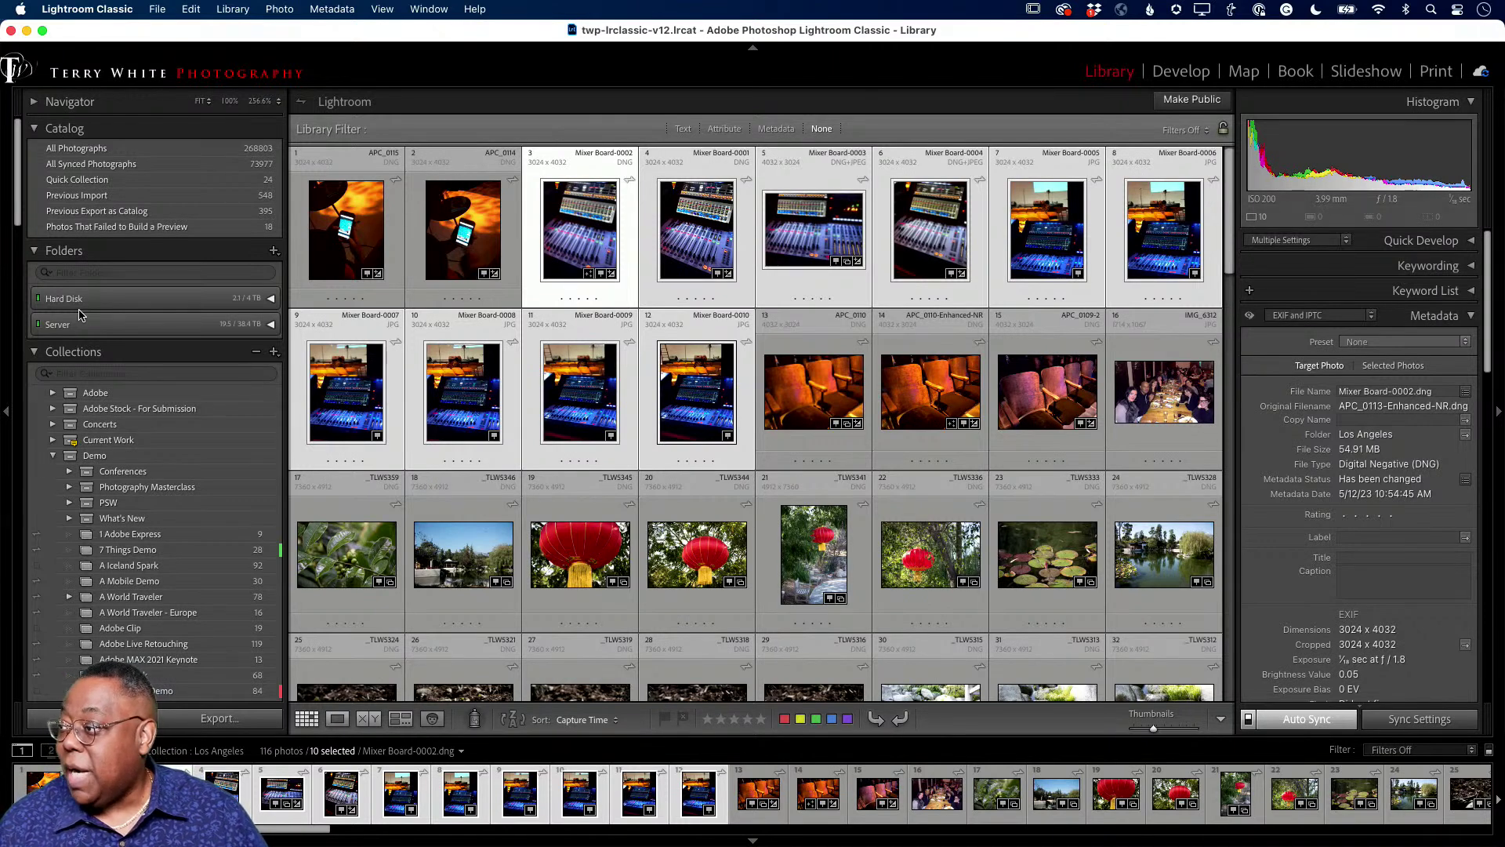
{"action": "key", "text": "p"}
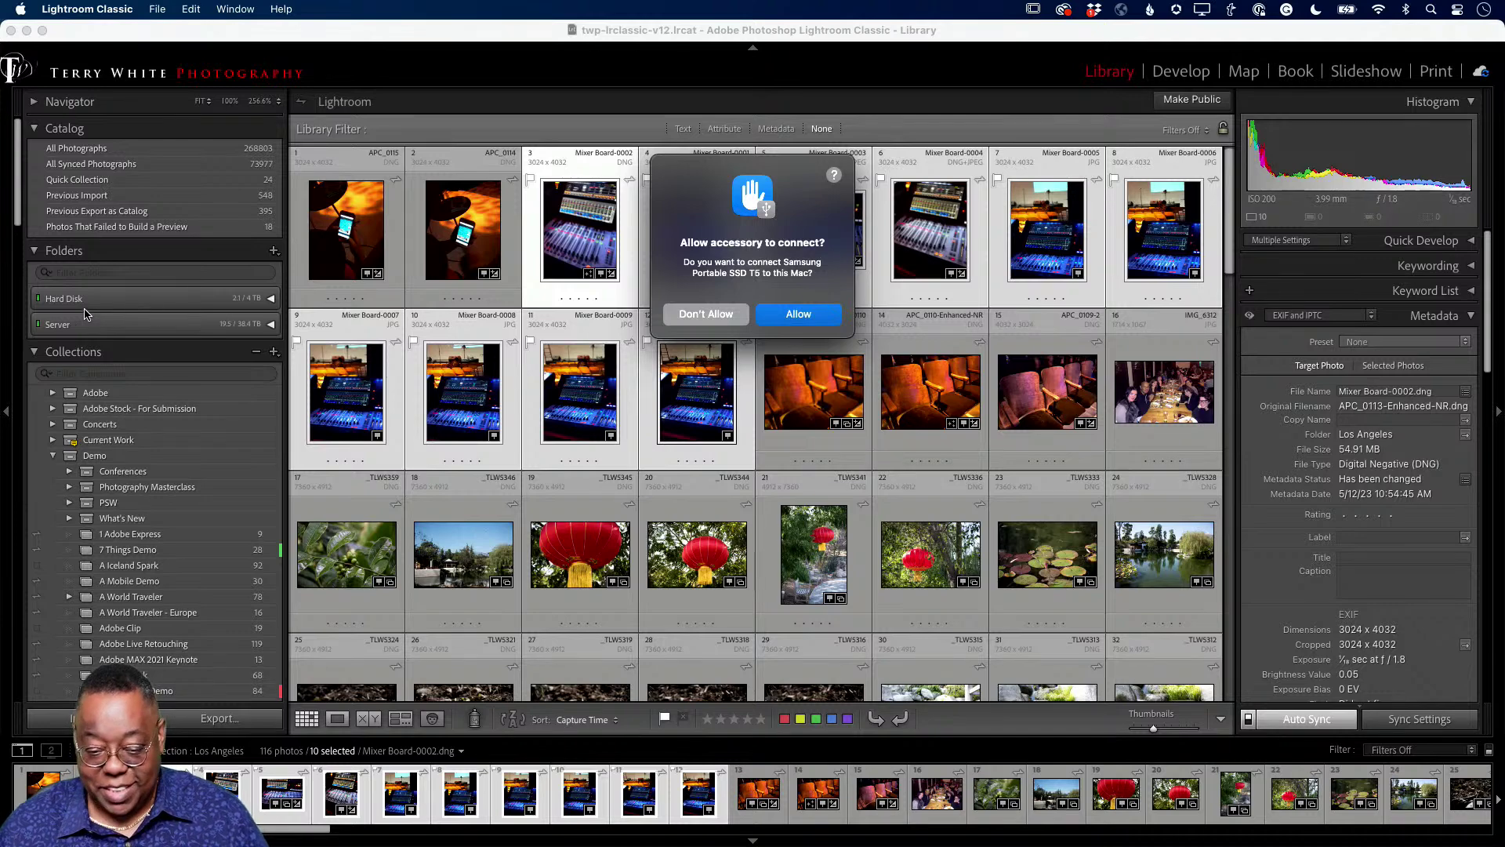
Allow the Samsung Portable SSD T5 to connect and decline the Dropbox backup of MAC-WIN, without being asked again
{"action": "left_click", "coordinate": [794, 316]}
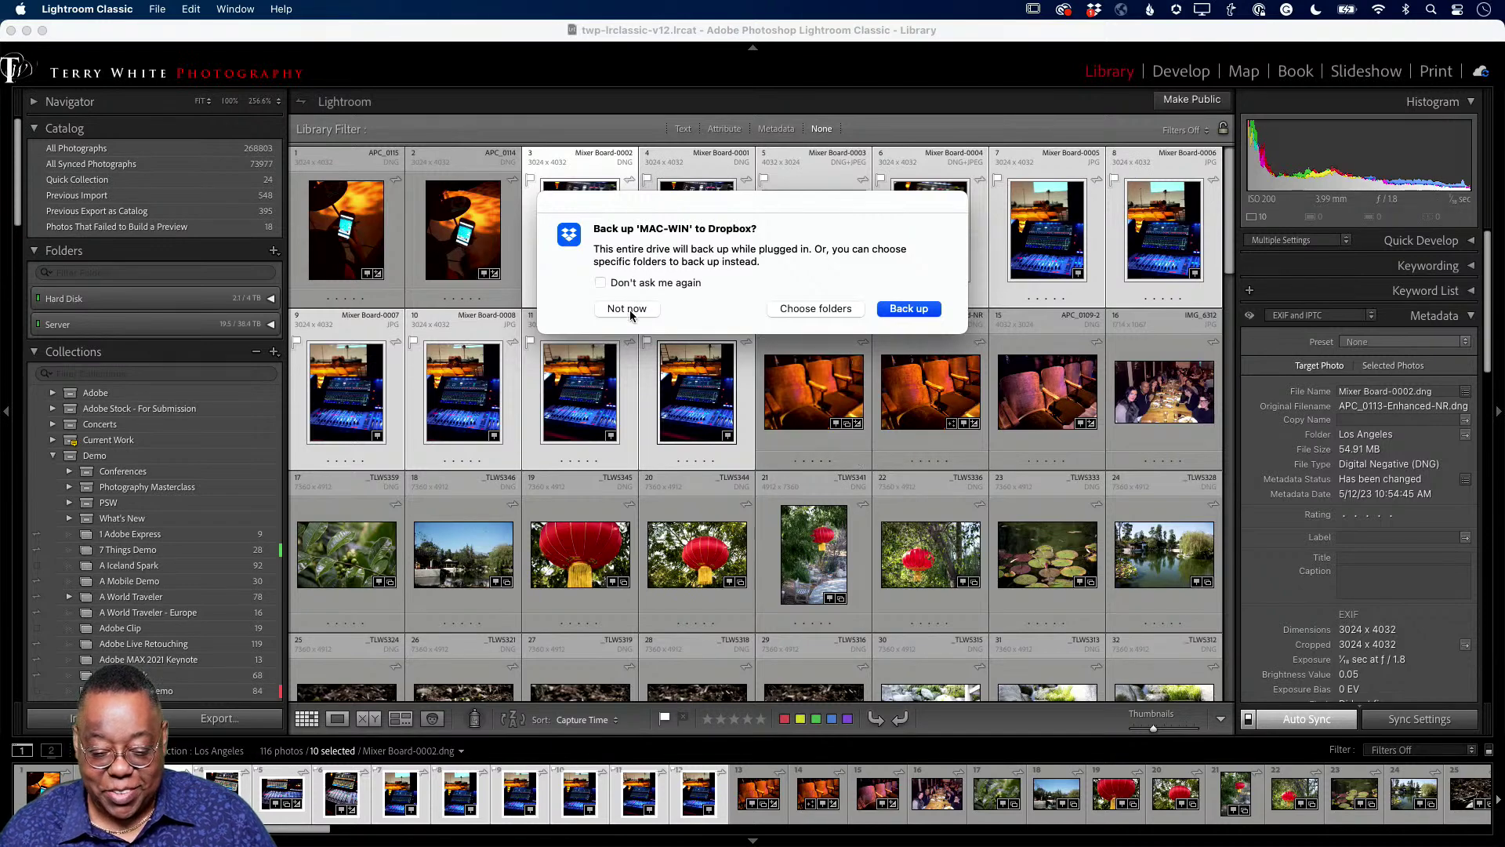
{"action": "left_click", "coordinate": [627, 284]}
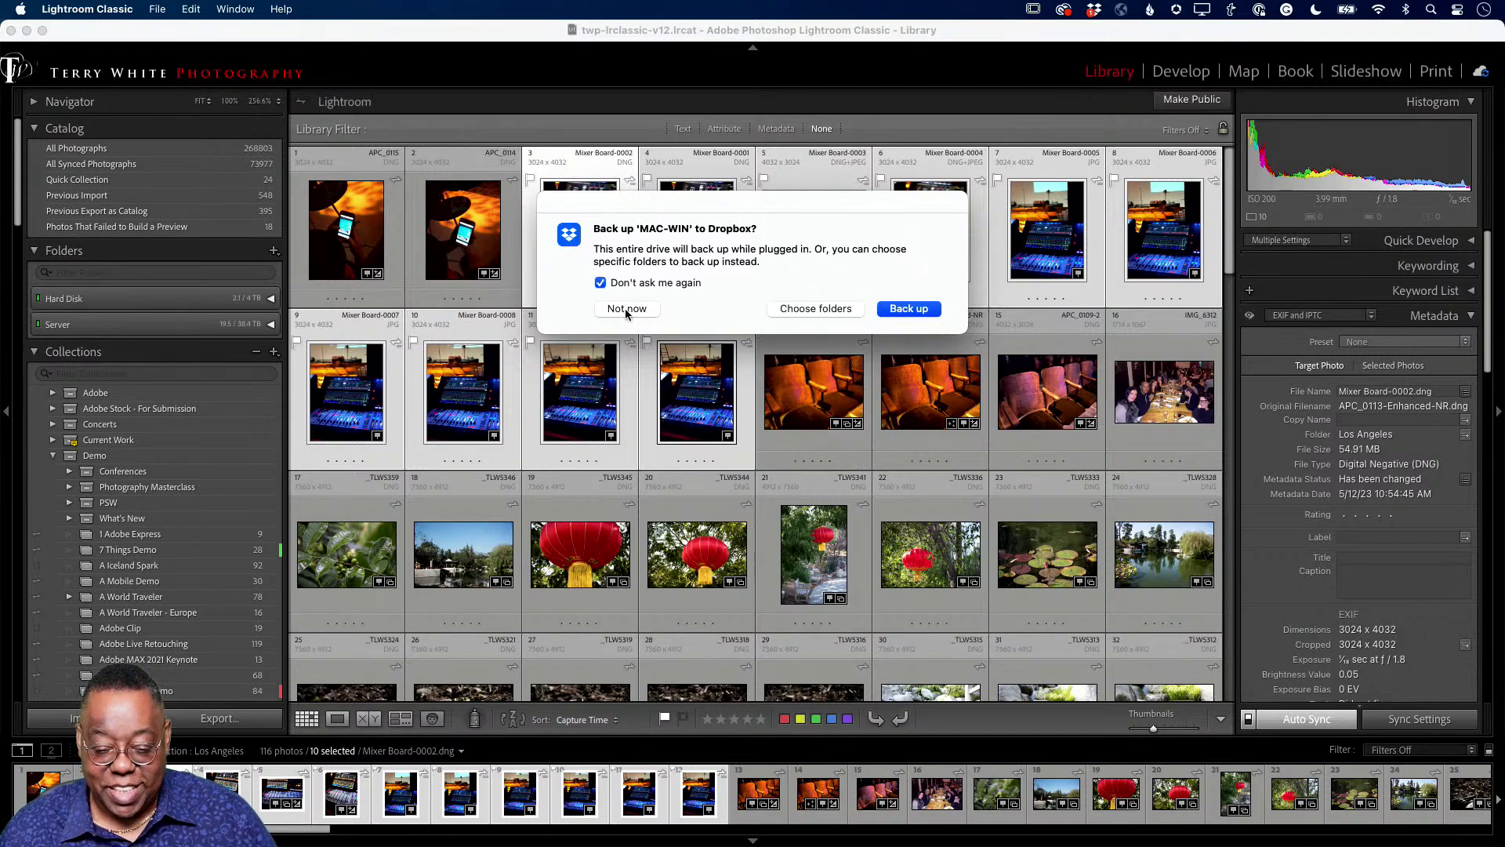
{"action": "left_click", "coordinate": [627, 310]}
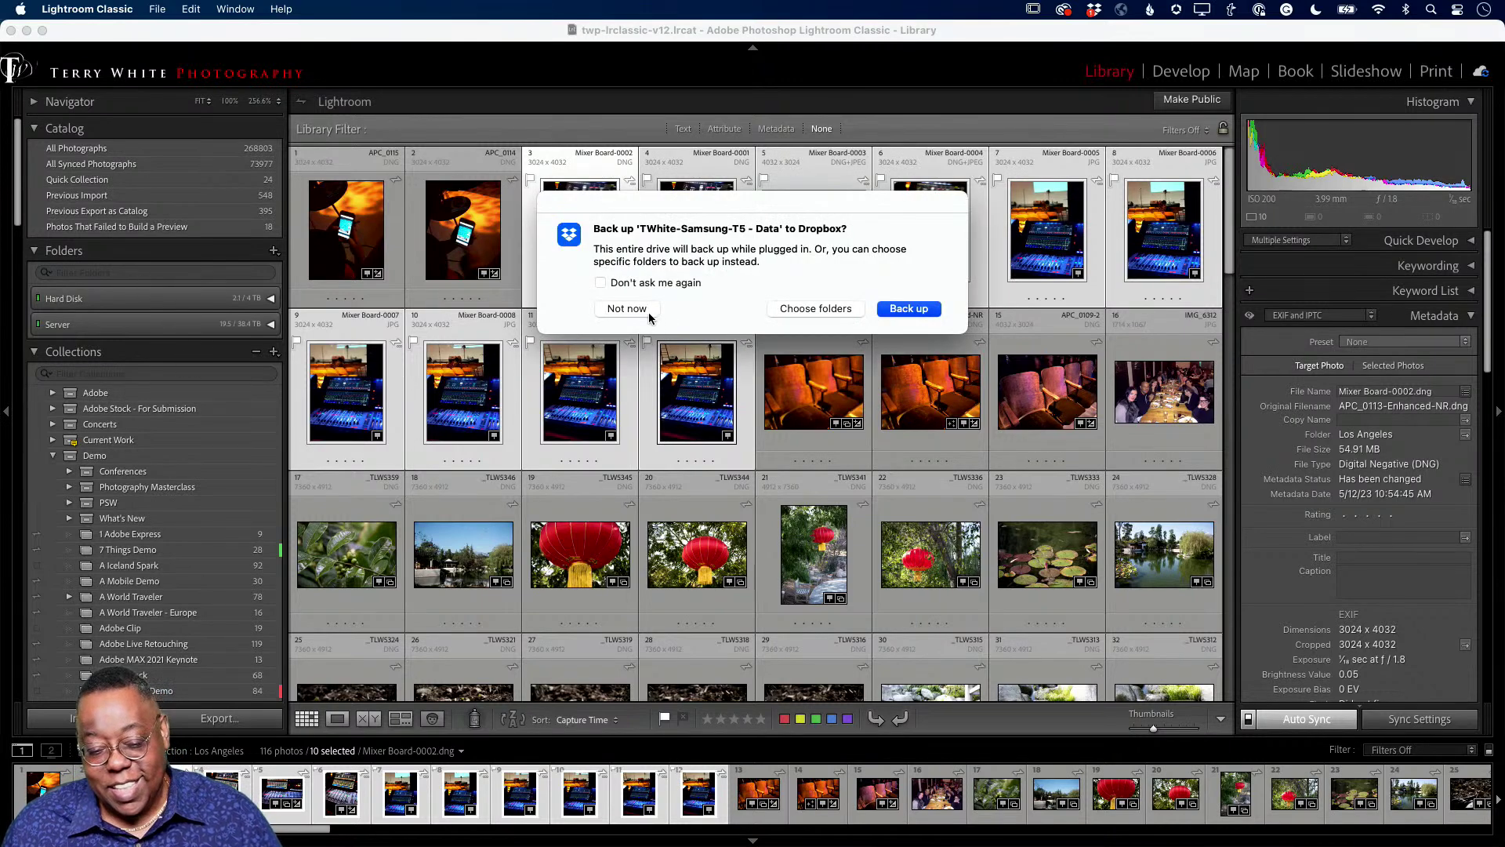
Decline the Dropbox backup of the Samsung T5 data drive and opt out of being asked again
{"action": "left_click", "coordinate": [639, 283]}
{"action": "left_click", "coordinate": [627, 309]}
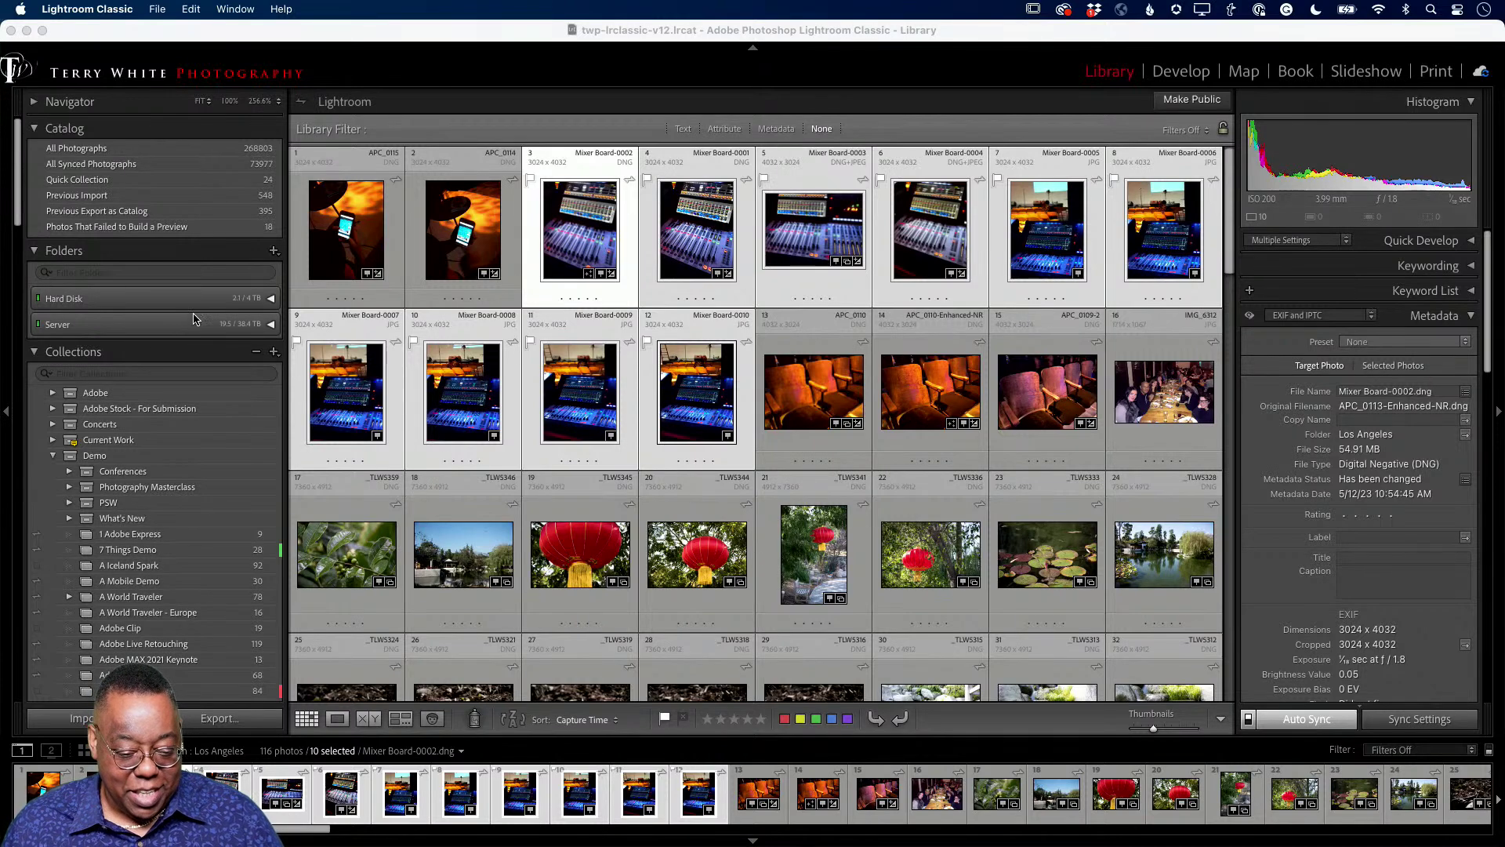
Start adding a folder to the catalog and browse to the MAC-WIN external drive as its location
{"action": "left_click", "coordinate": [273, 253]}
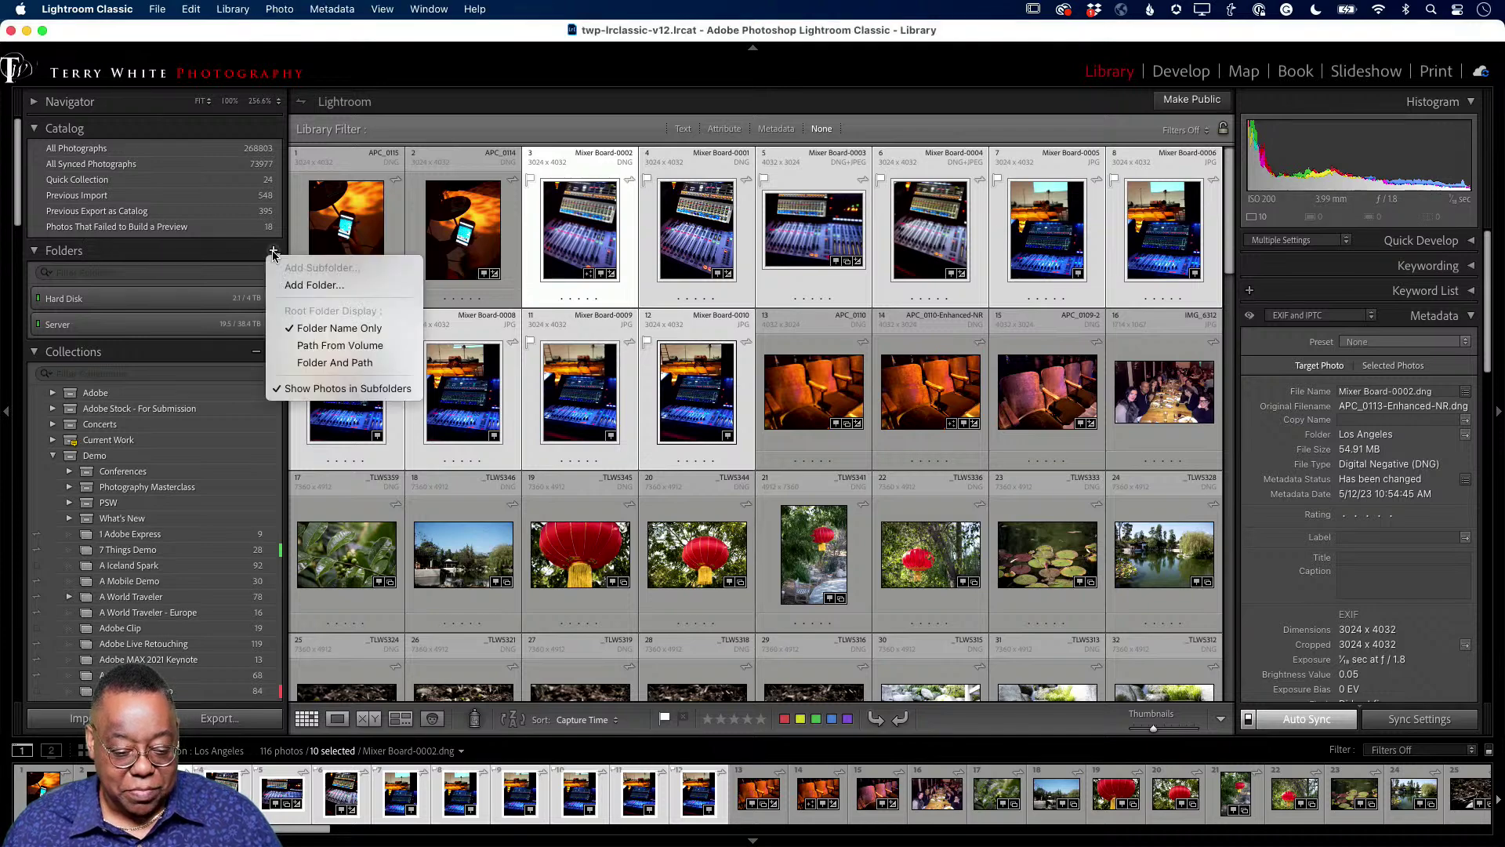
{"action": "left_click", "coordinate": [289, 287]}
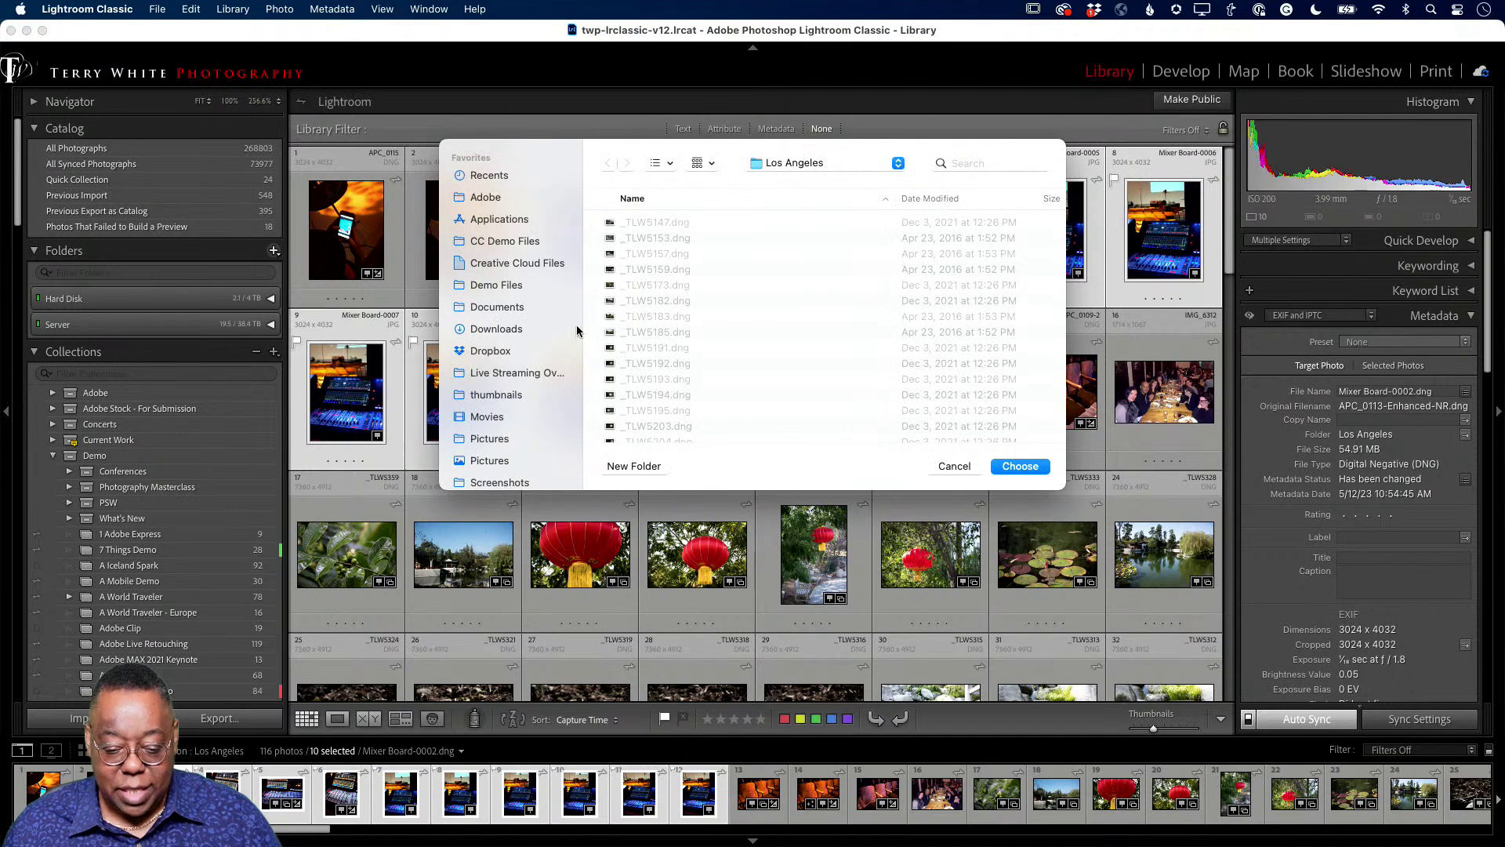
{"action": "scroll", "coordinate": [544, 365], "scroll_direction": "down", "scroll_amount": 5}
{"action": "scroll", "coordinate": [543, 365], "scroll_direction": "down", "scroll_amount": 5}
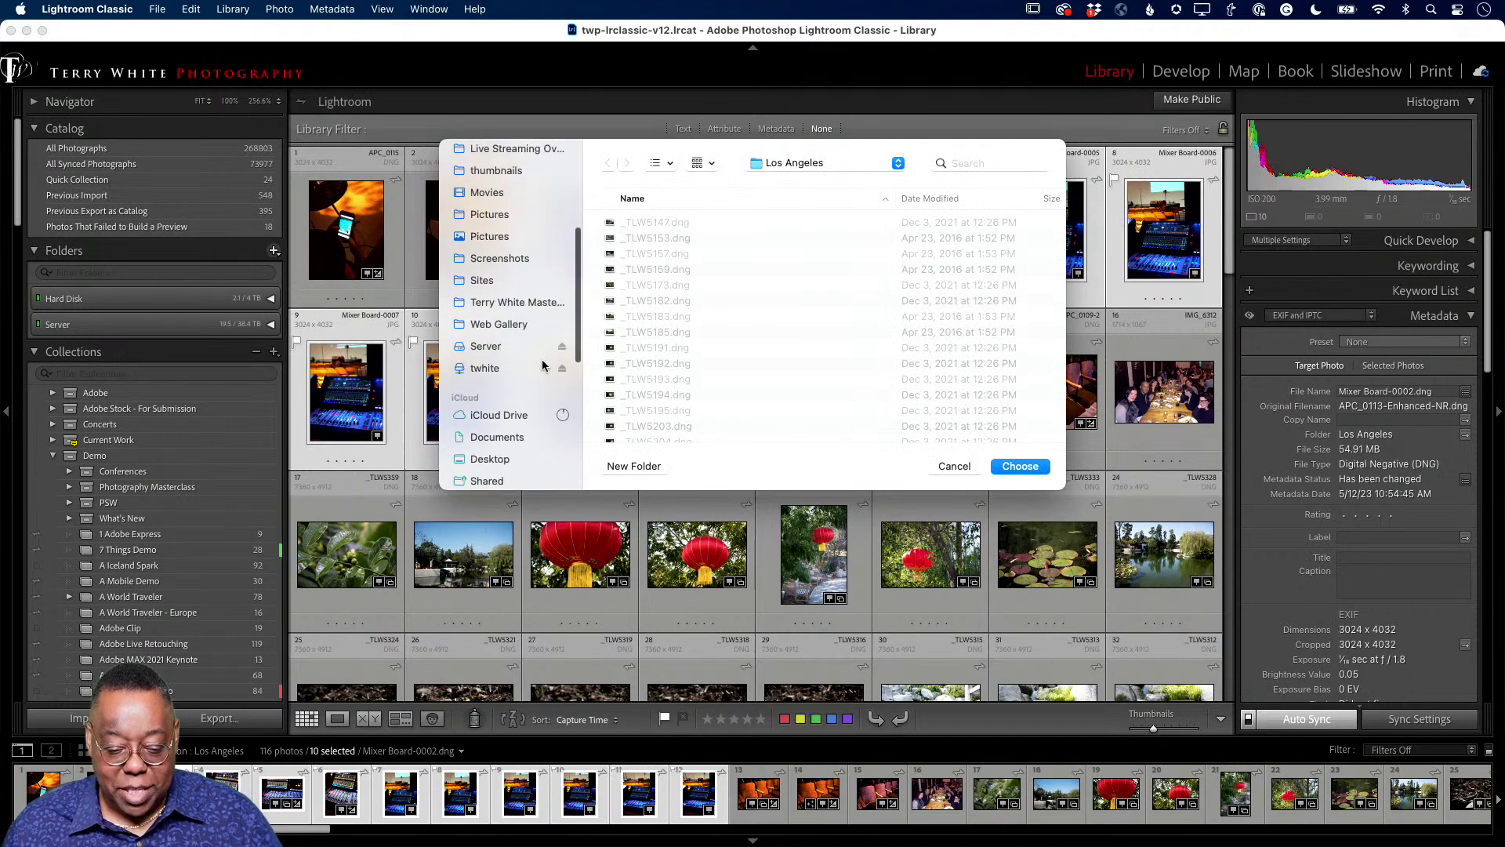
{"action": "scroll", "coordinate": [543, 365], "scroll_direction": "down", "scroll_amount": 3}
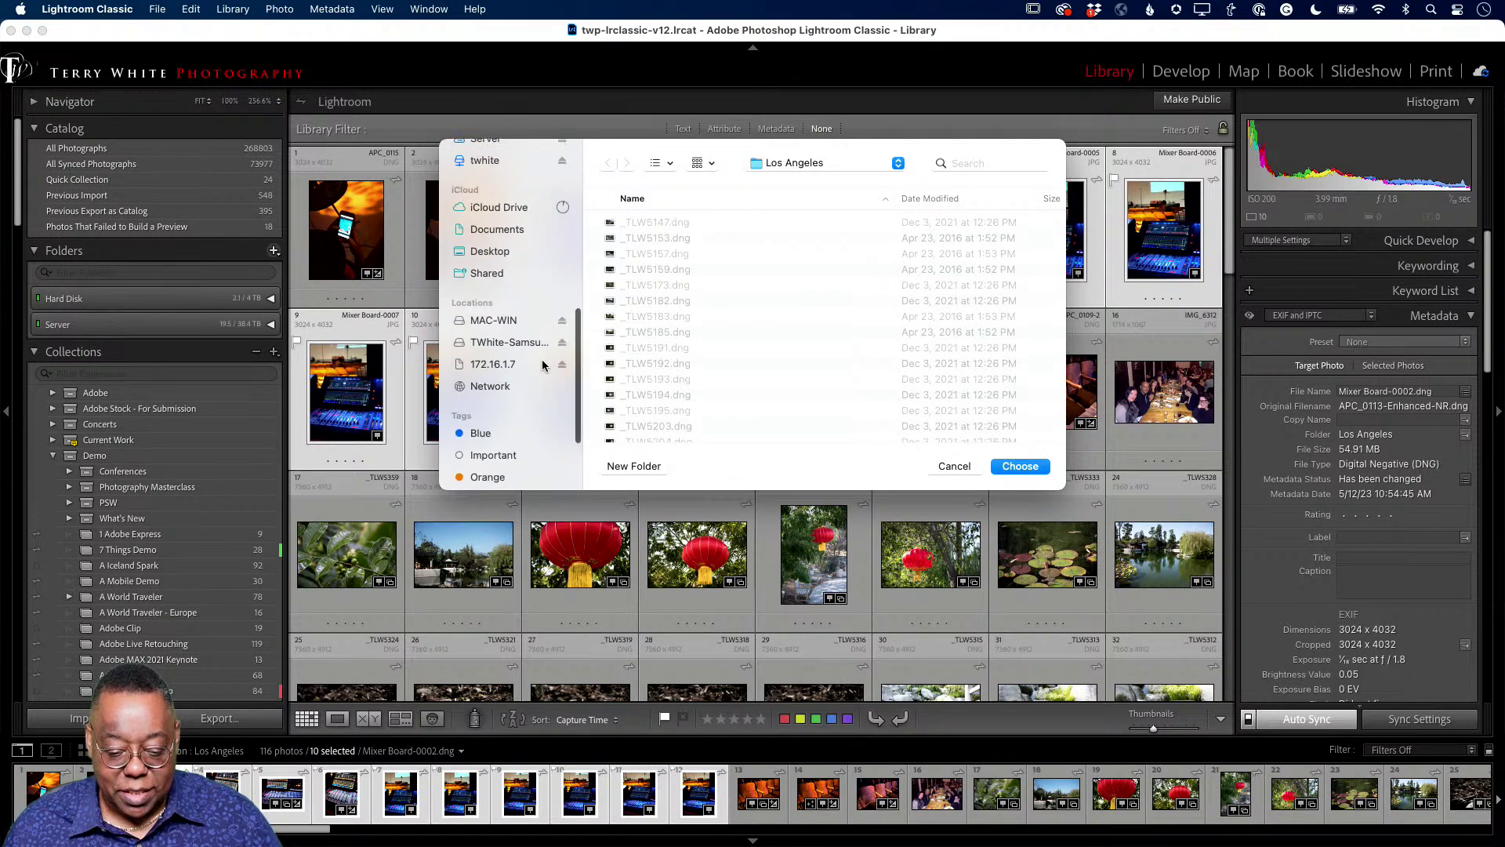
{"action": "left_click", "coordinate": [524, 343]}
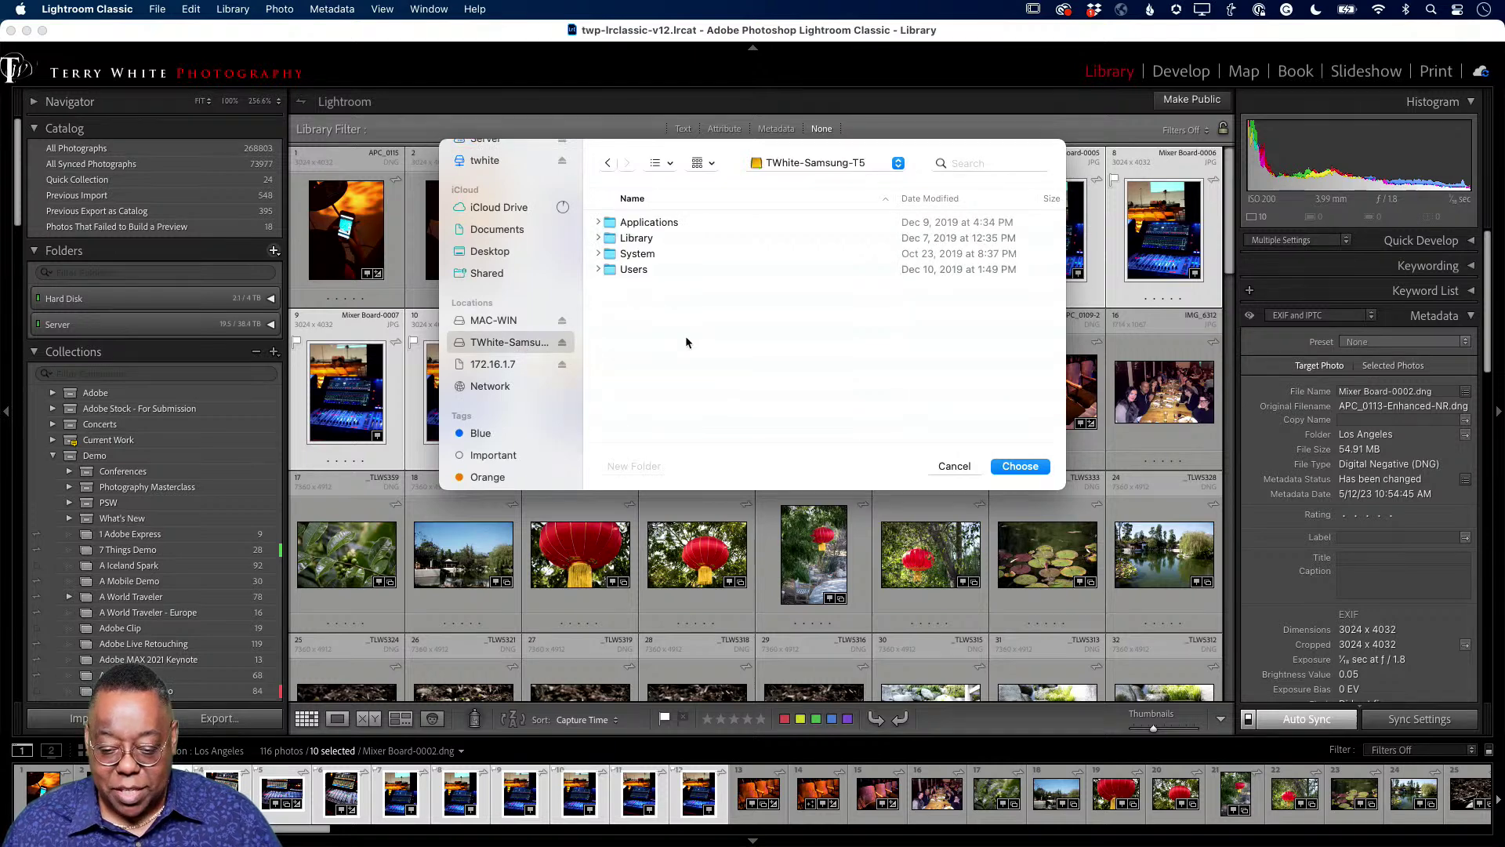
{"action": "left_click", "coordinate": [501, 321]}
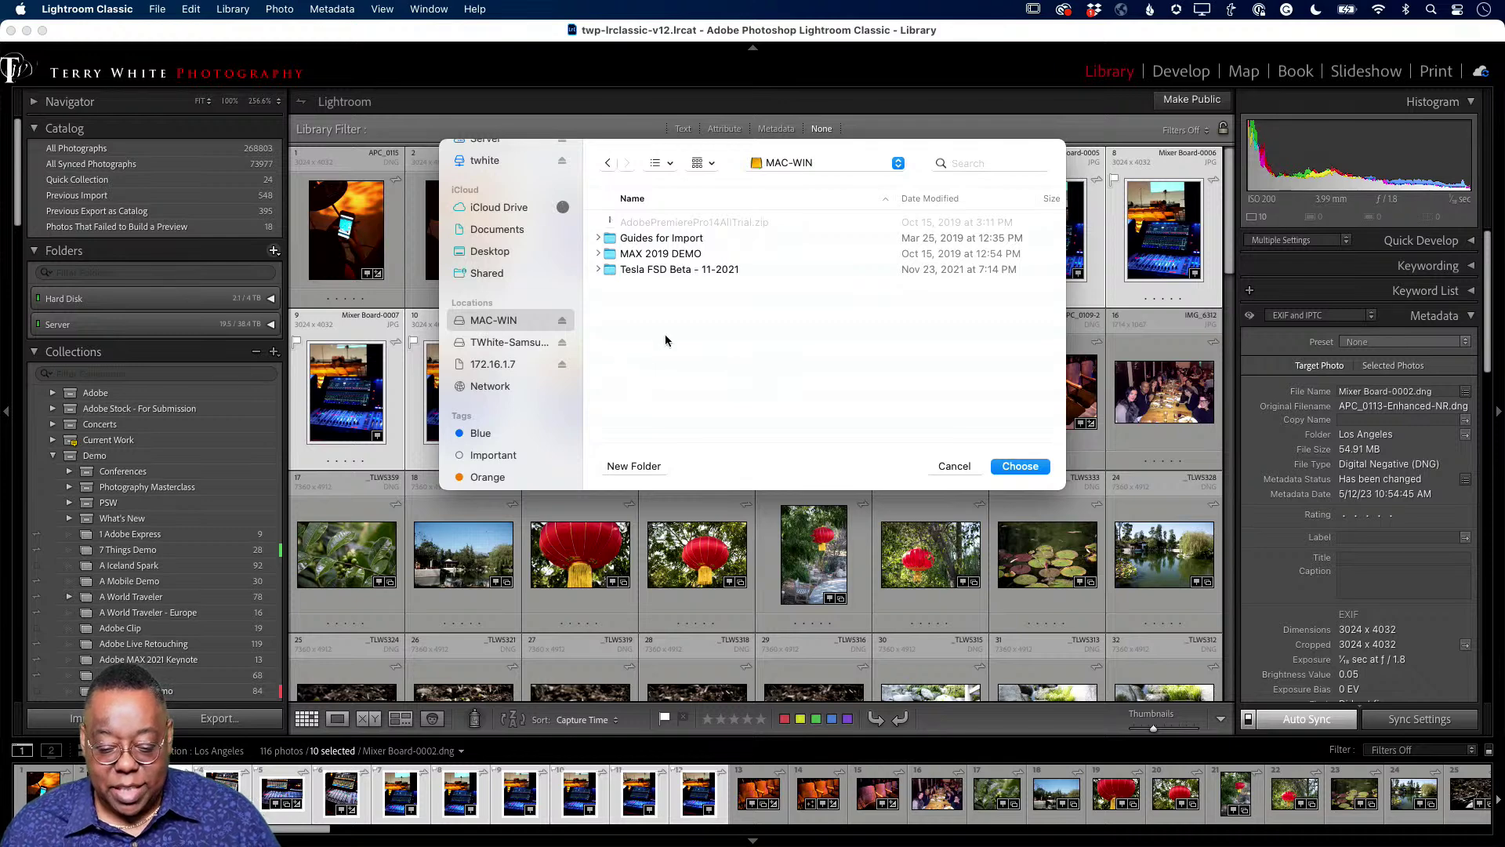
Create a folder named Photos and Videos External on the MAC-WIN drive, add it to the catalog and show it under the drive
{"action": "left_click", "coordinate": [641, 468]}
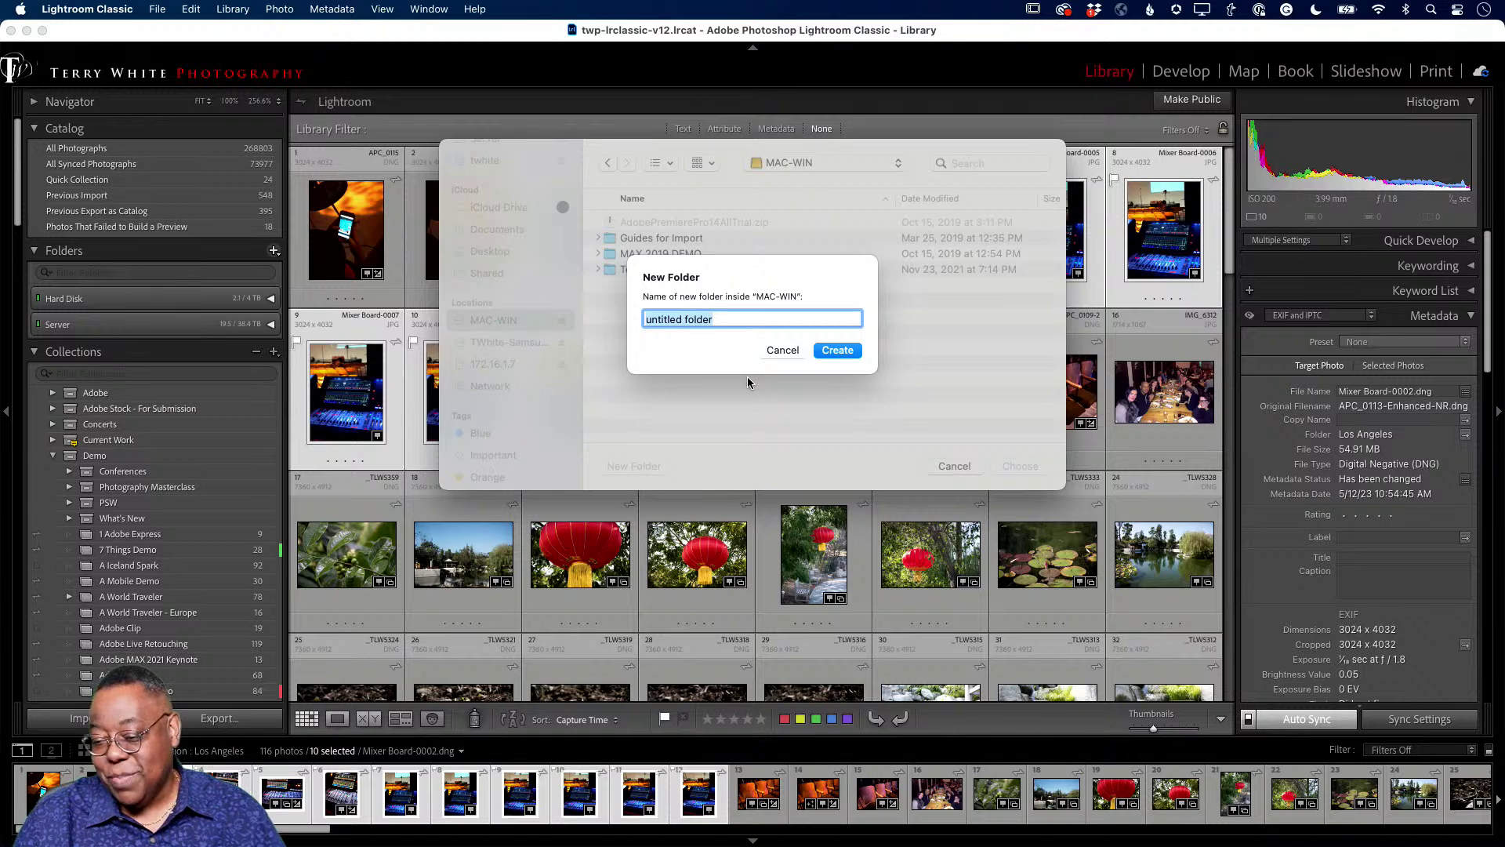
{"action": "type", "text": "Photos "}
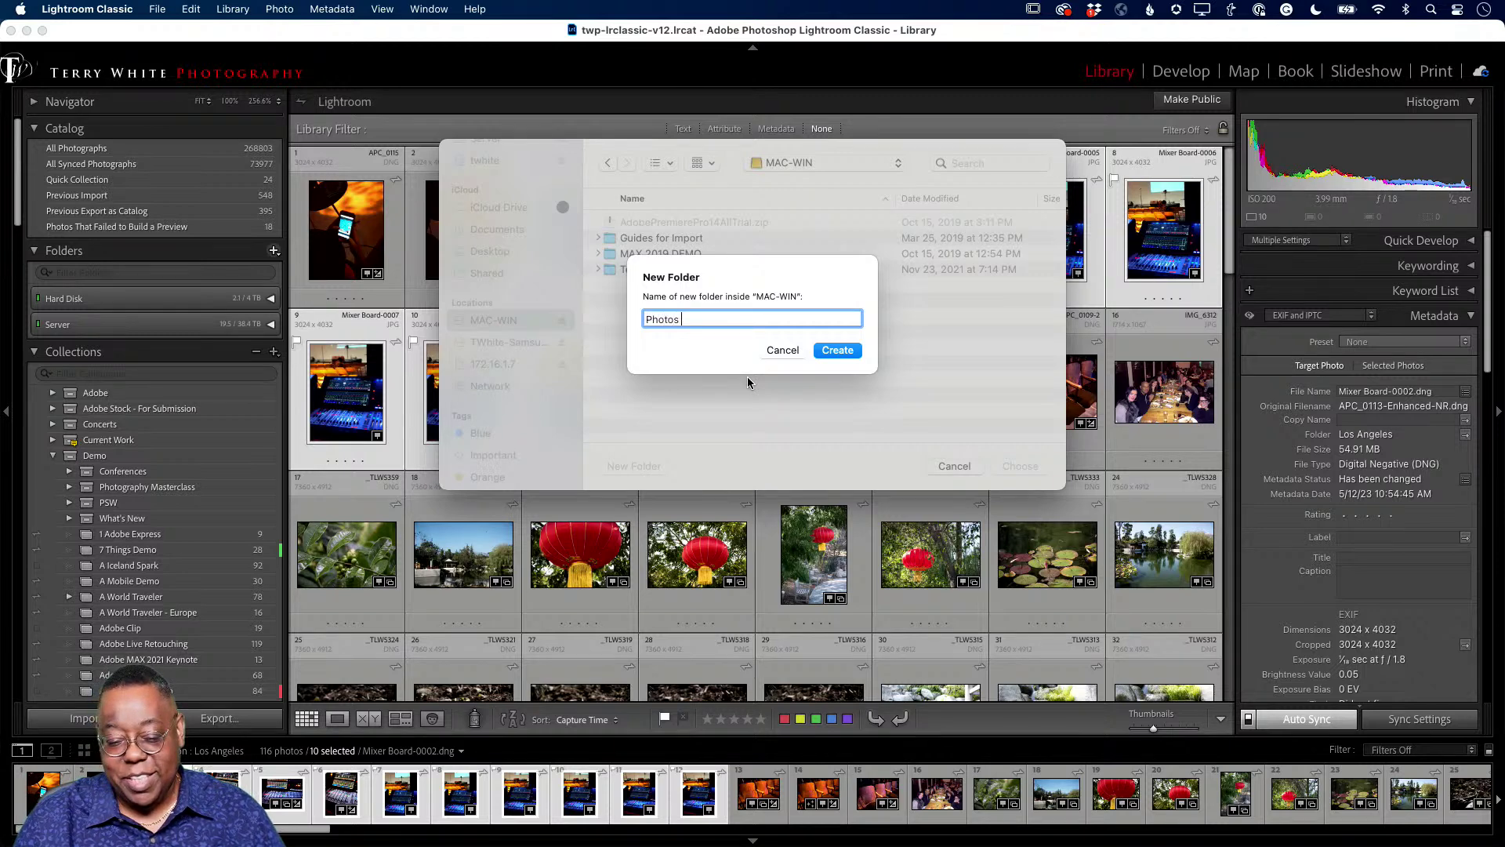
{"action": "type", "text": "and Vido"}
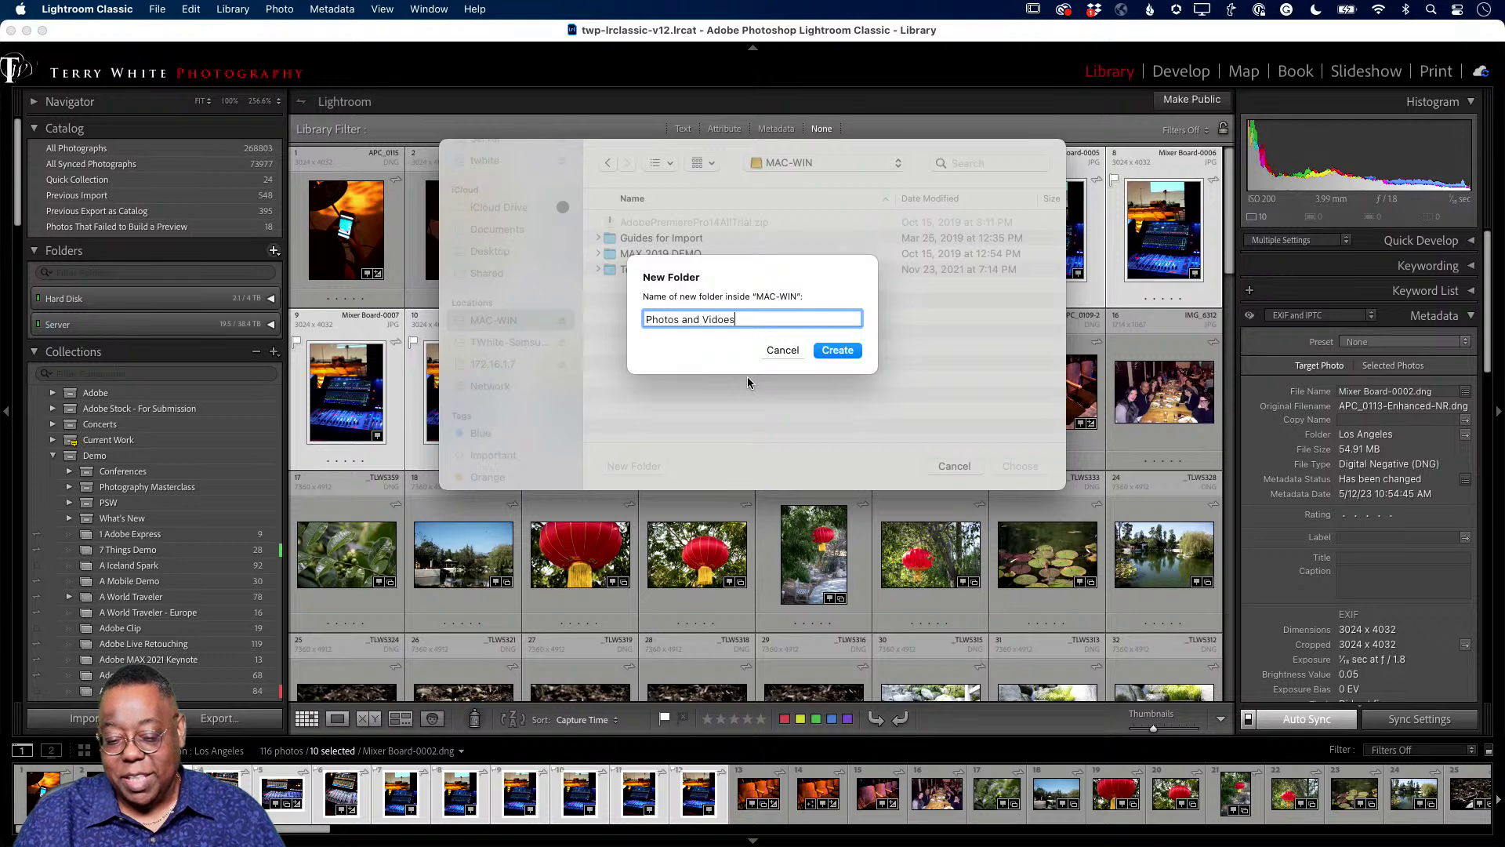
{"action": "type", "text": "os"}
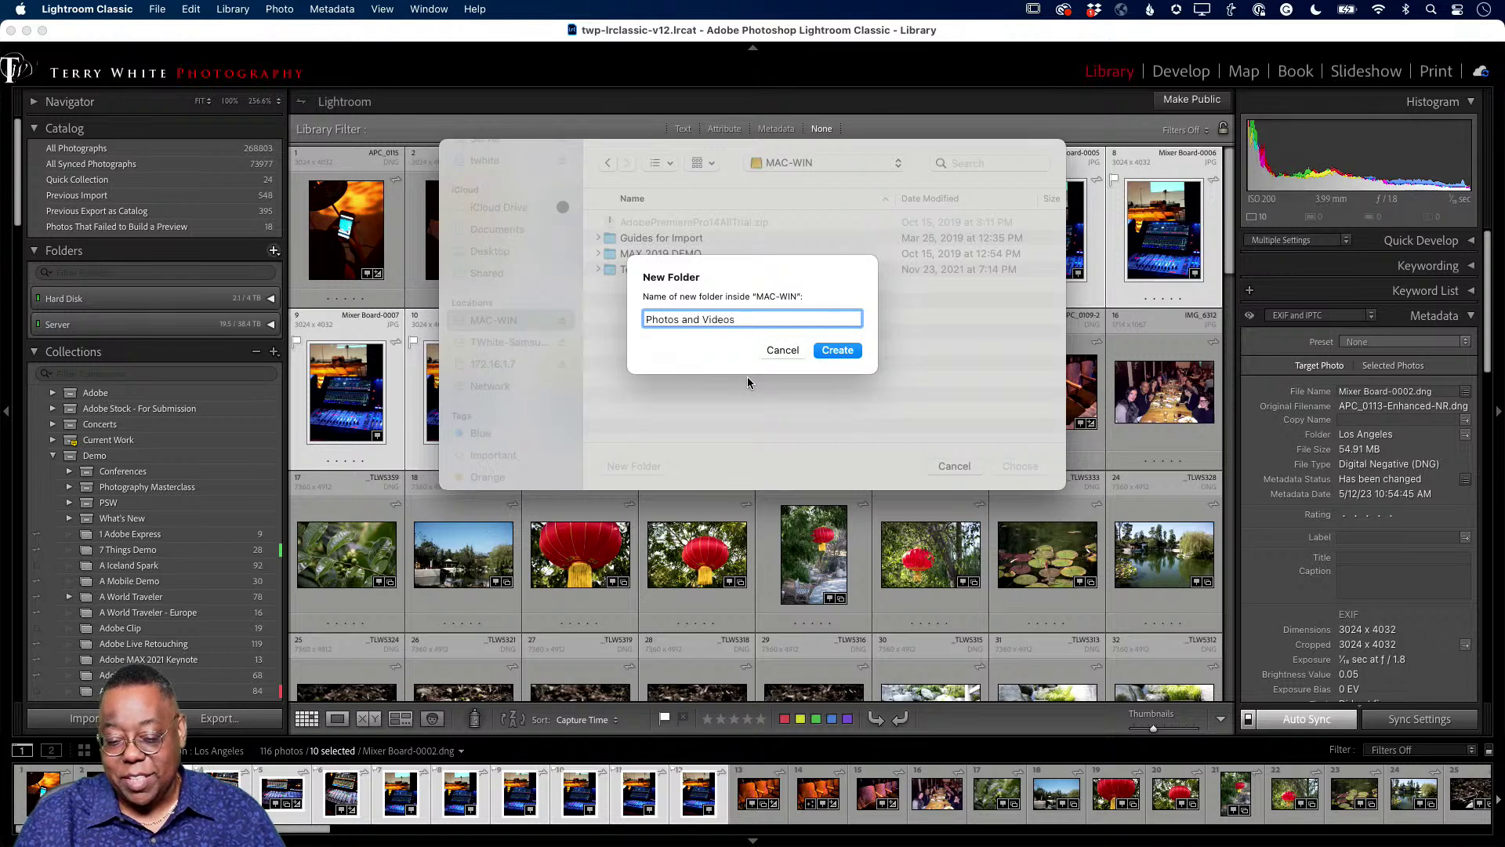
{"action": "type", "text": " Ext"}
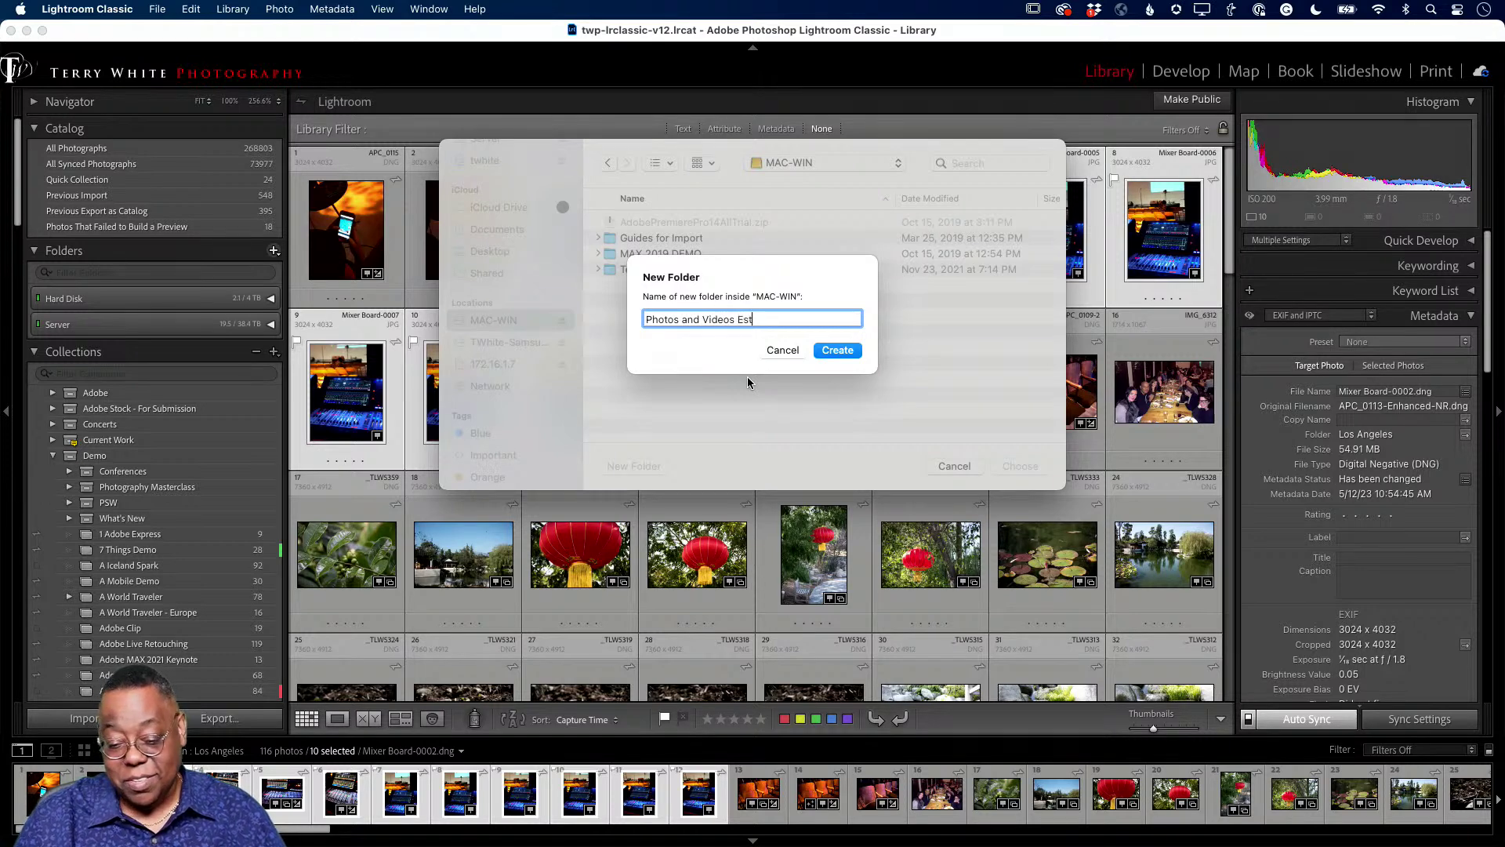
{"action": "type", "text": "er"}
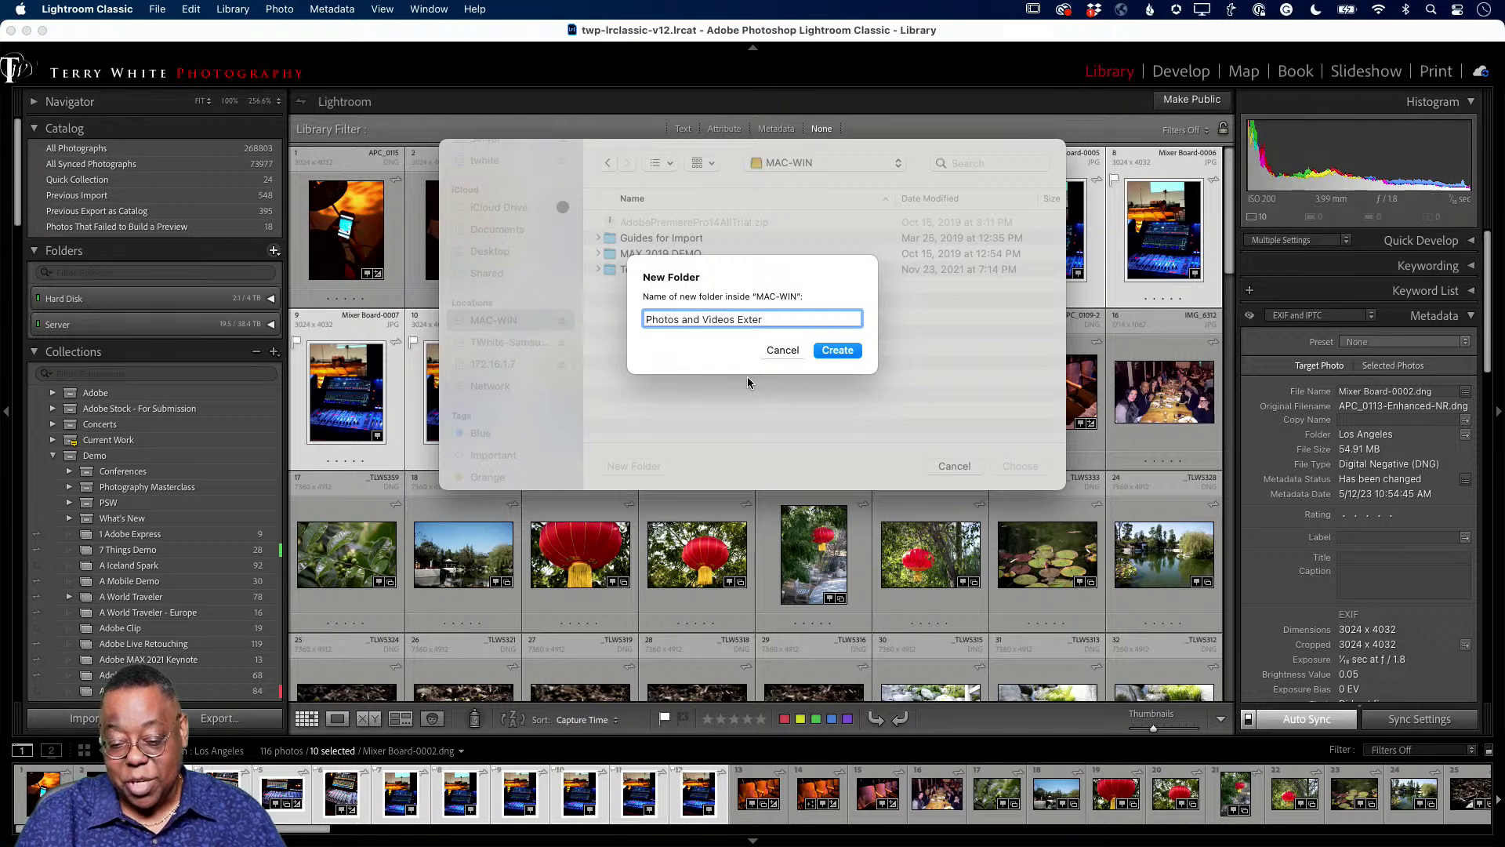
{"action": "type", "text": "nal"}
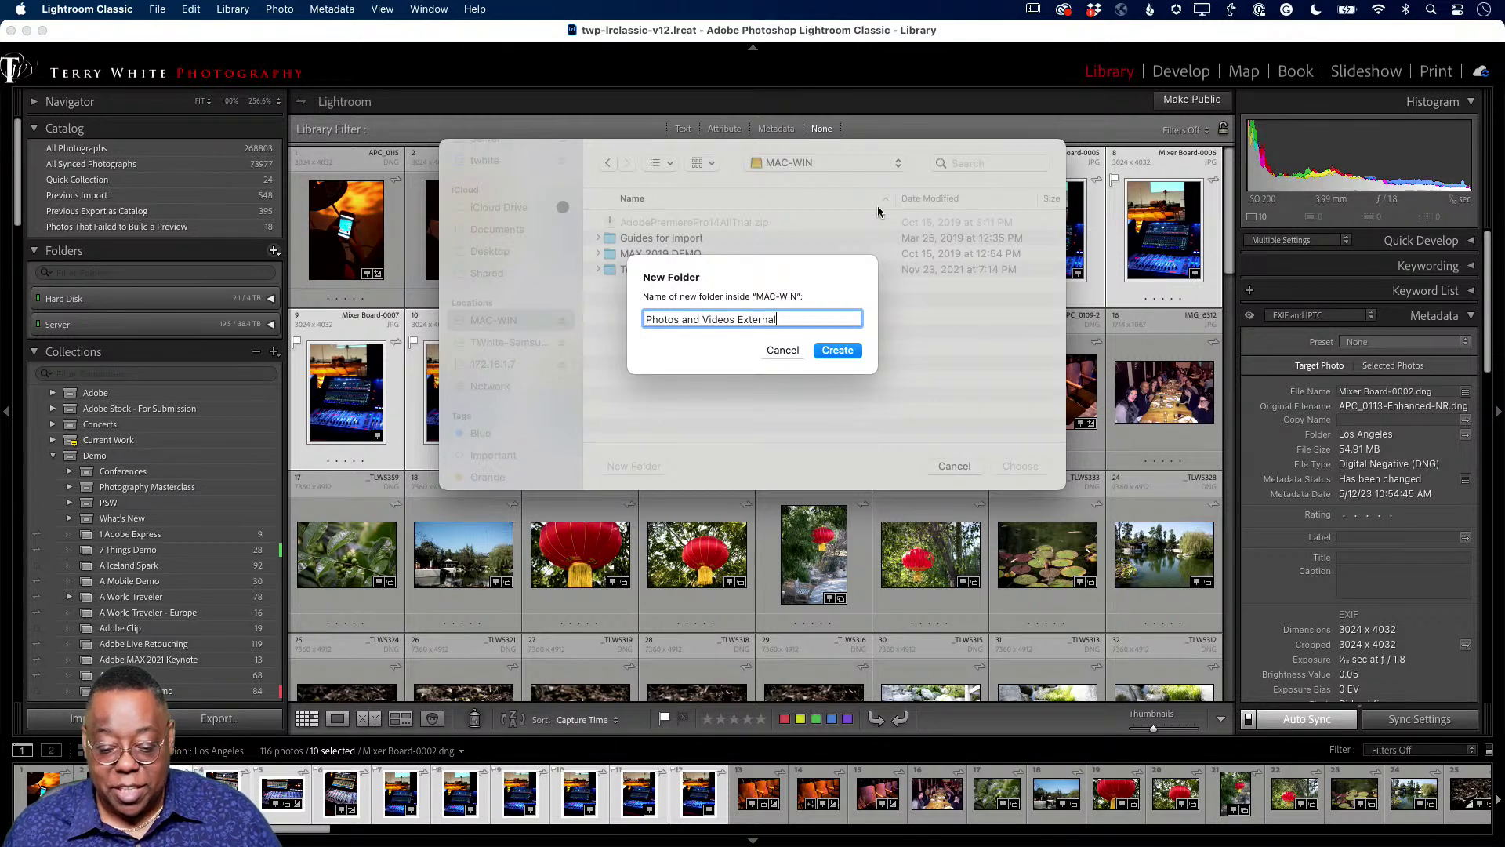
{"action": "left_click", "coordinate": [855, 351]}
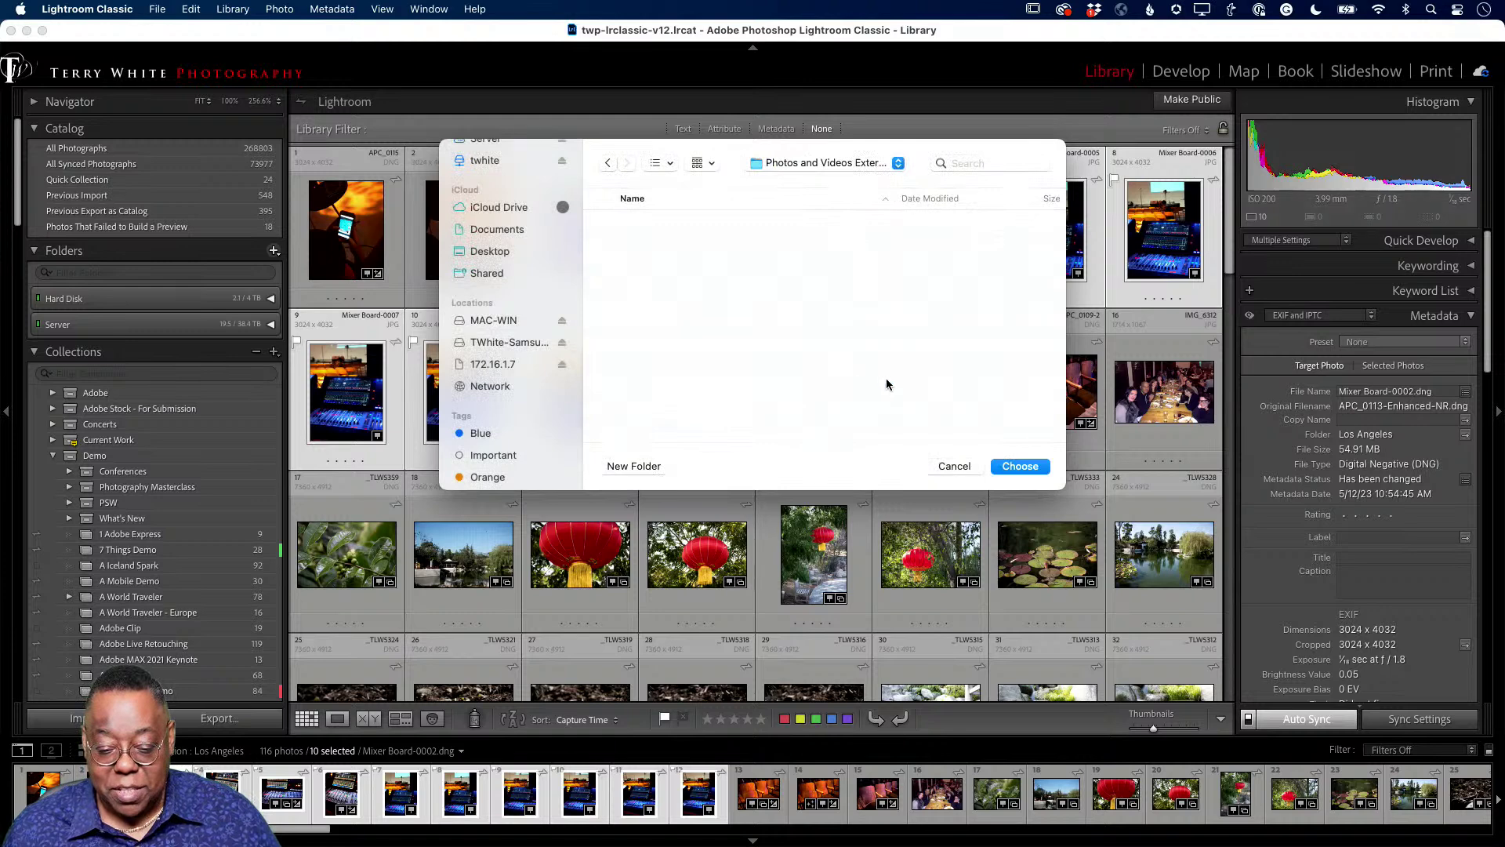
{"action": "left_click", "coordinate": [1019, 466]}
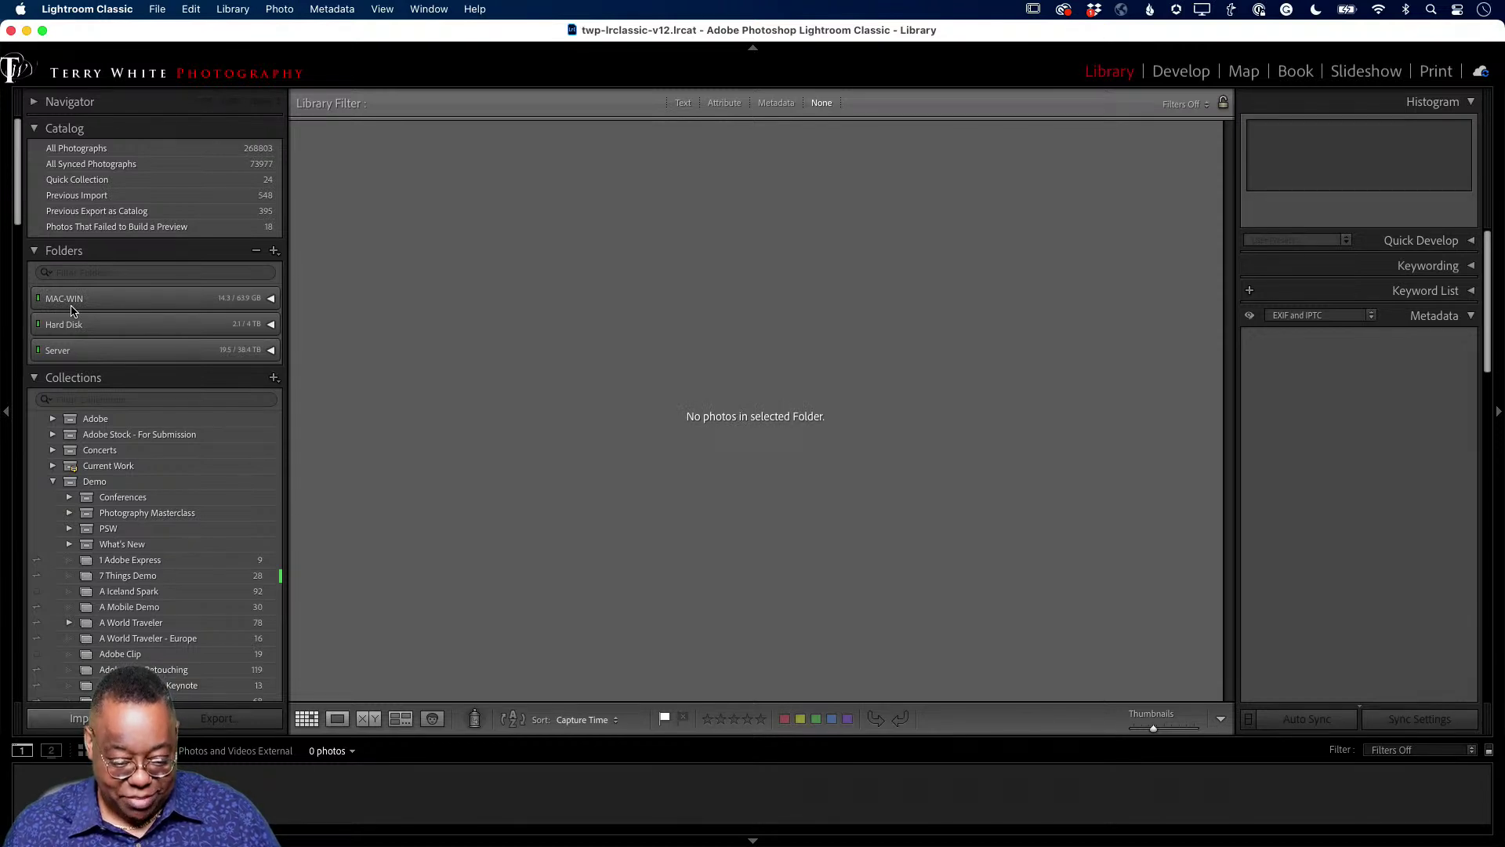
{"action": "left_click", "coordinate": [271, 298]}
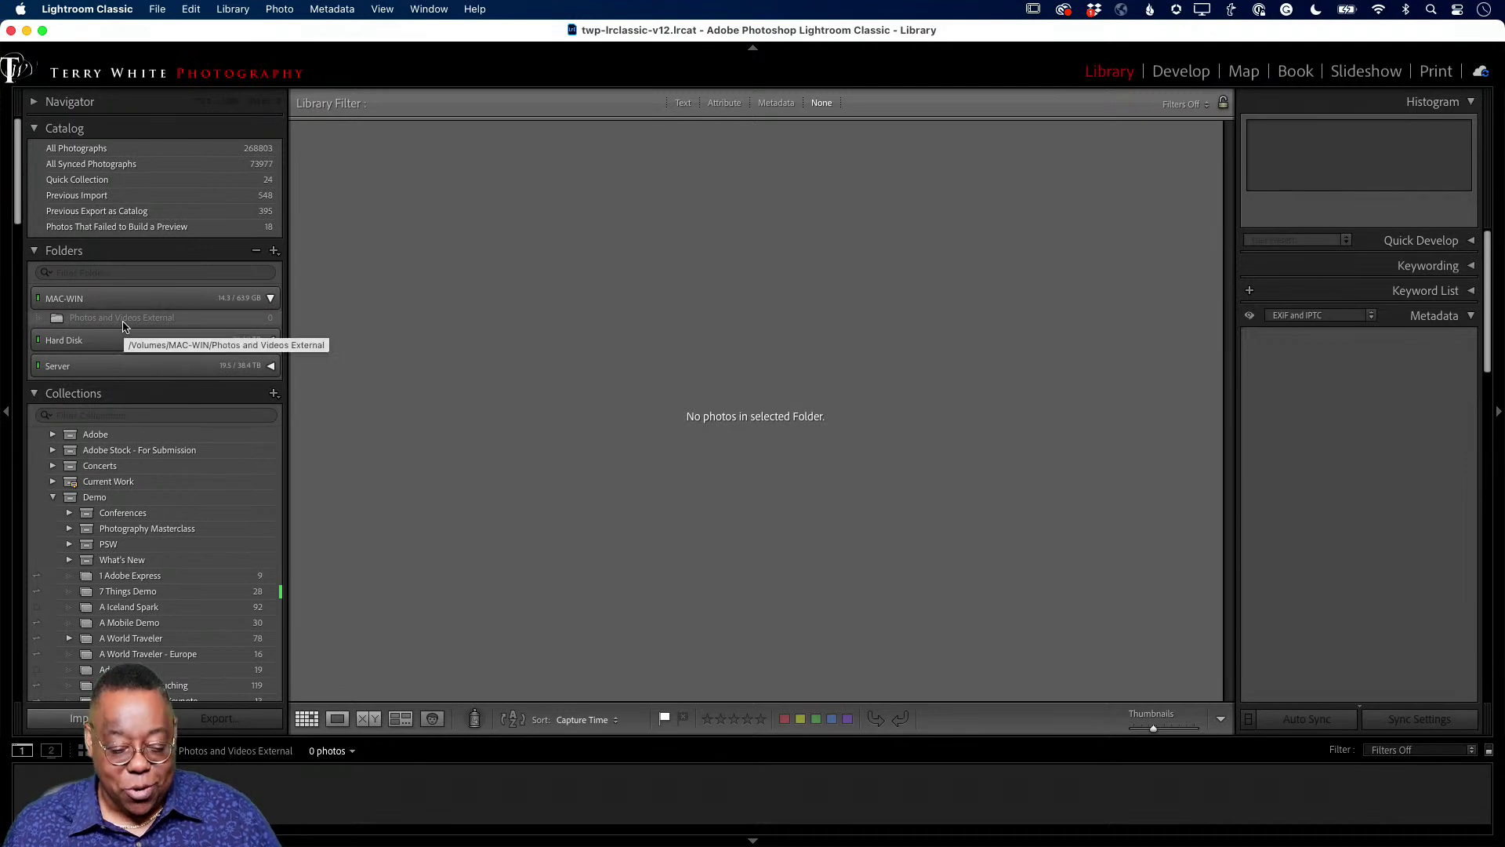
Find the Los Angeles collection in the collections list and open it
{"action": "scroll", "coordinate": [165, 446], "scroll_direction": "down", "scroll_amount": 1}
{"action": "scroll", "coordinate": [165, 446], "scroll_direction": "down", "scroll_amount": 5}
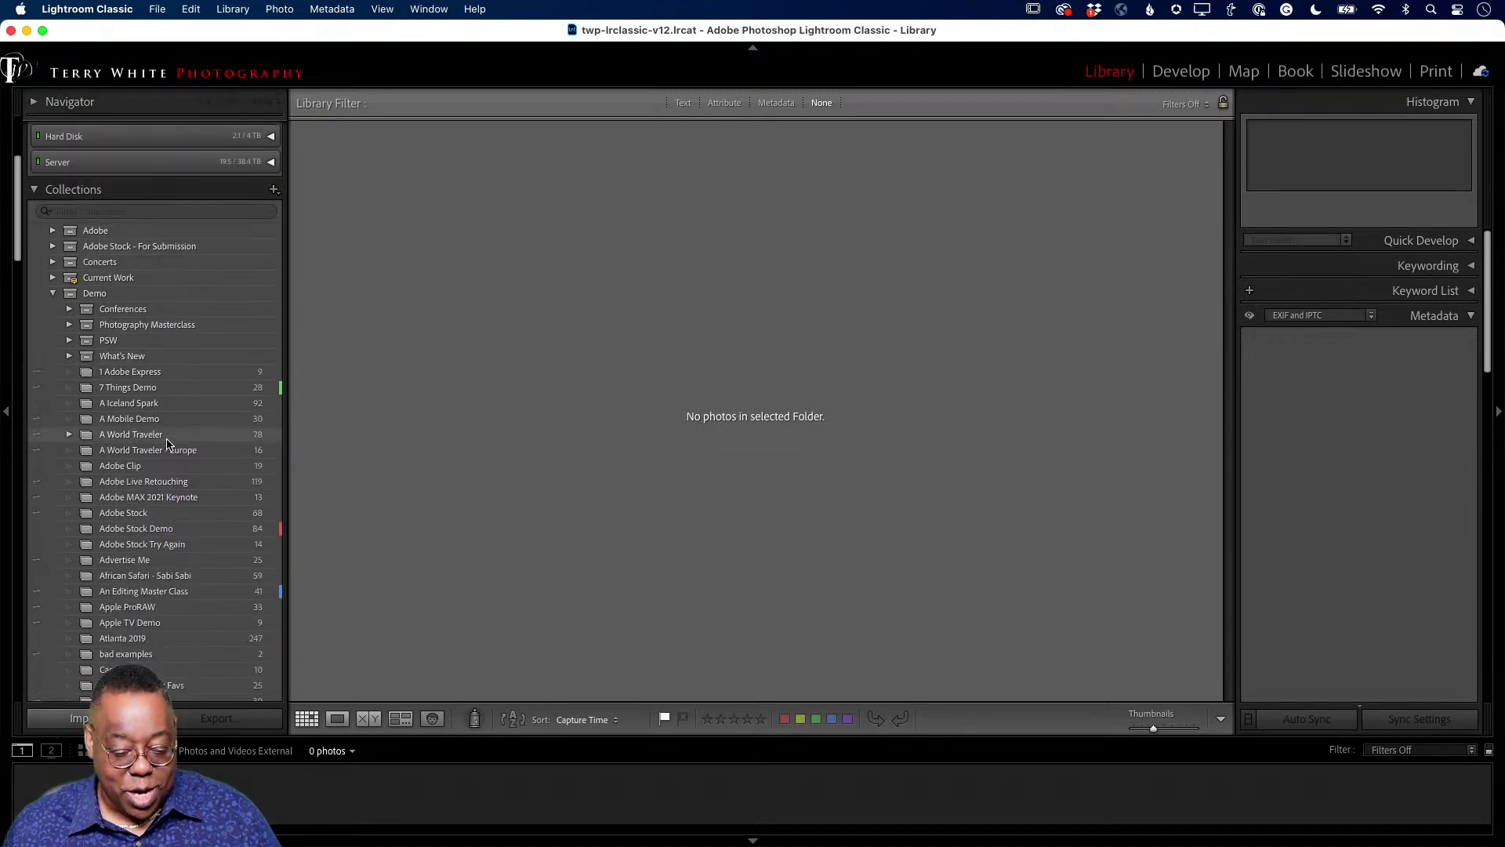
{"action": "scroll", "coordinate": [192, 406], "scroll_direction": "up", "scroll_amount": 1}
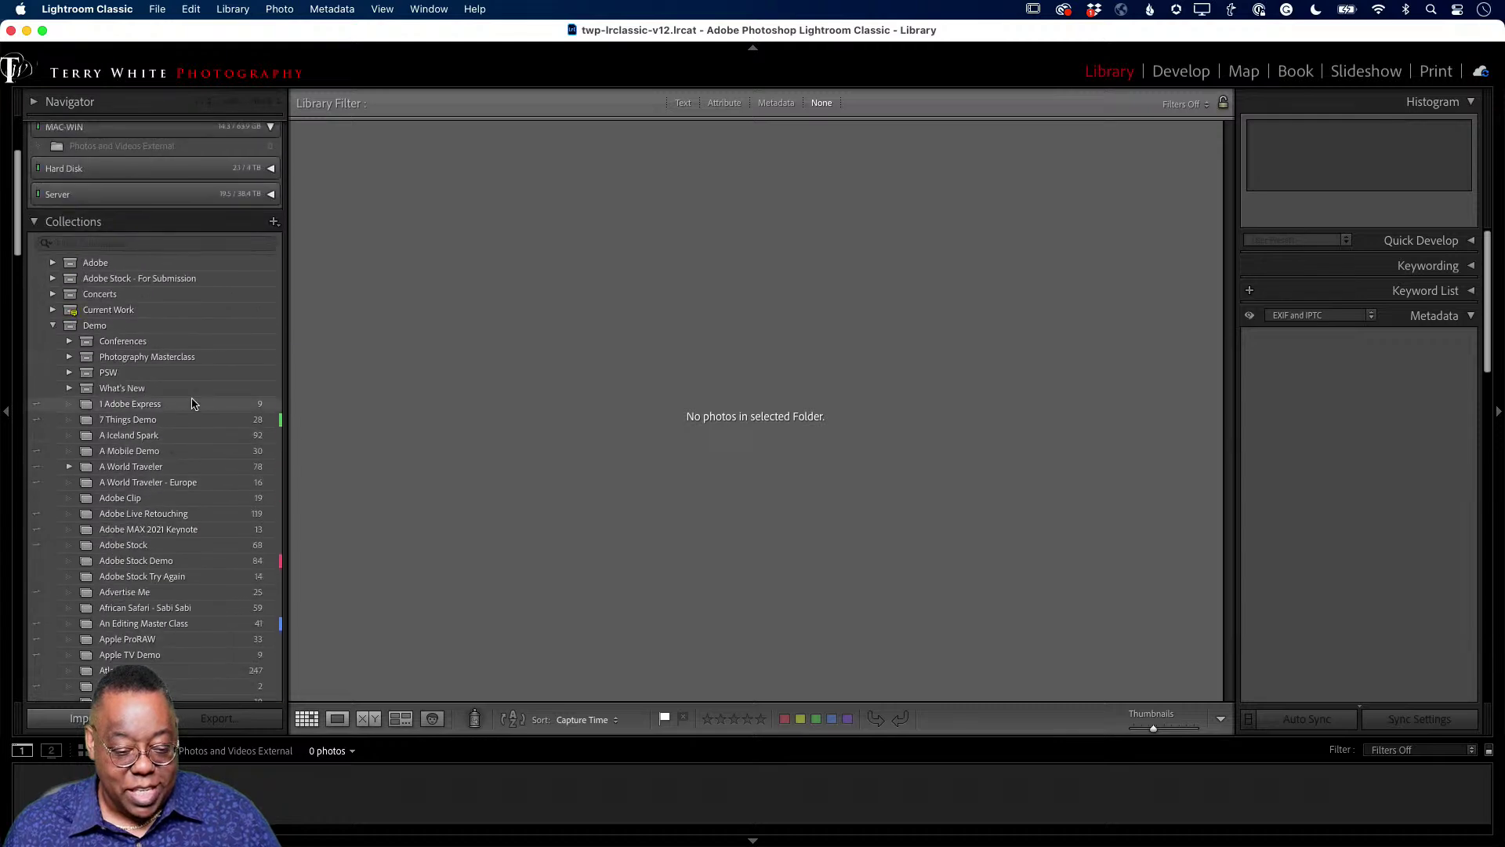
{"action": "scroll", "coordinate": [192, 407], "scroll_direction": "down", "scroll_amount": 8}
{"action": "scroll", "coordinate": [195, 413], "scroll_direction": "down", "scroll_amount": 15}
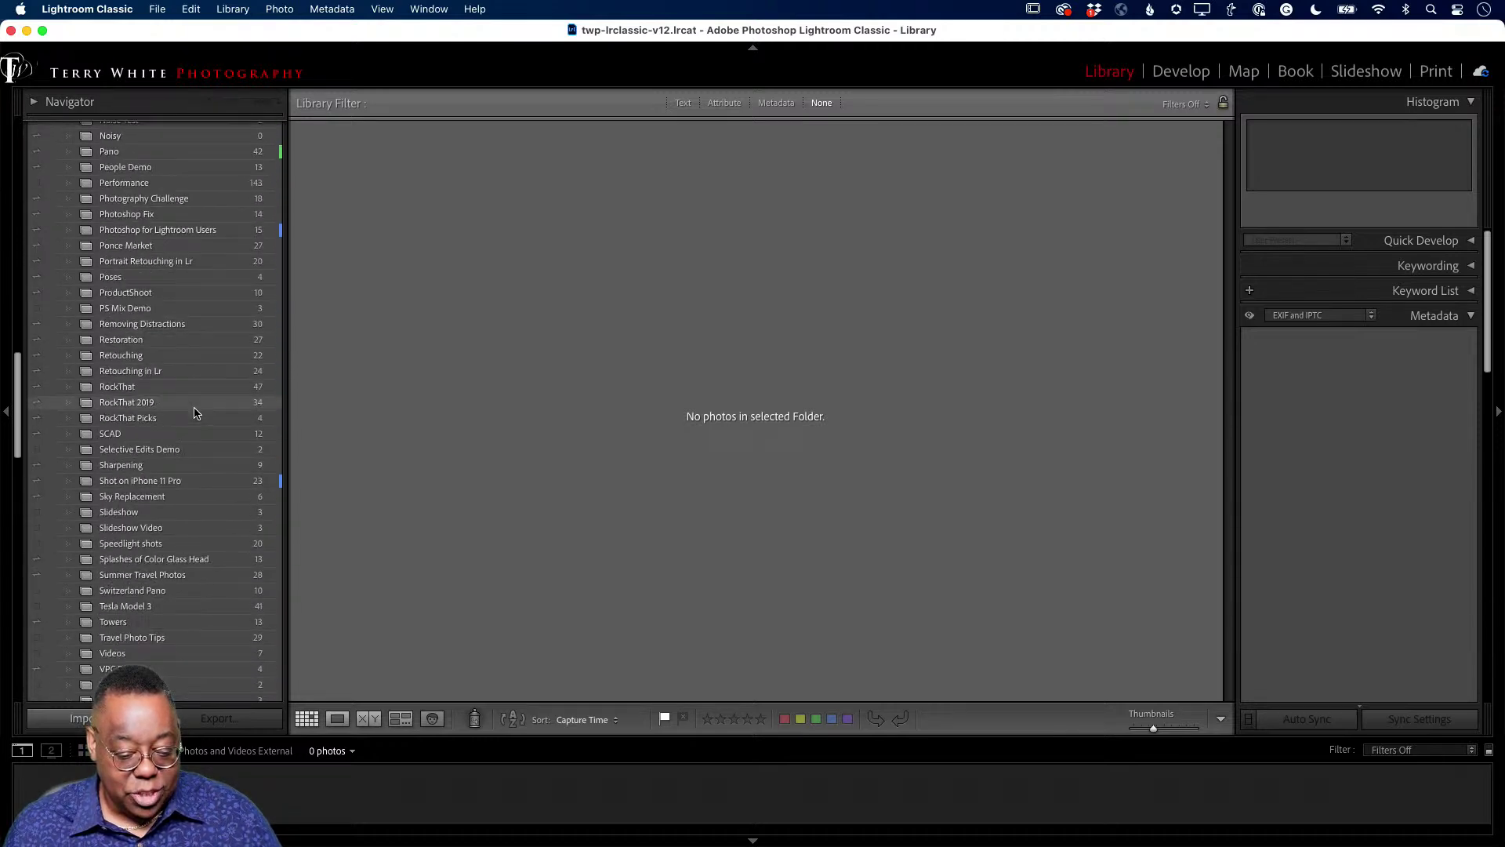
{"action": "scroll", "coordinate": [194, 413], "scroll_direction": "down", "scroll_amount": 15}
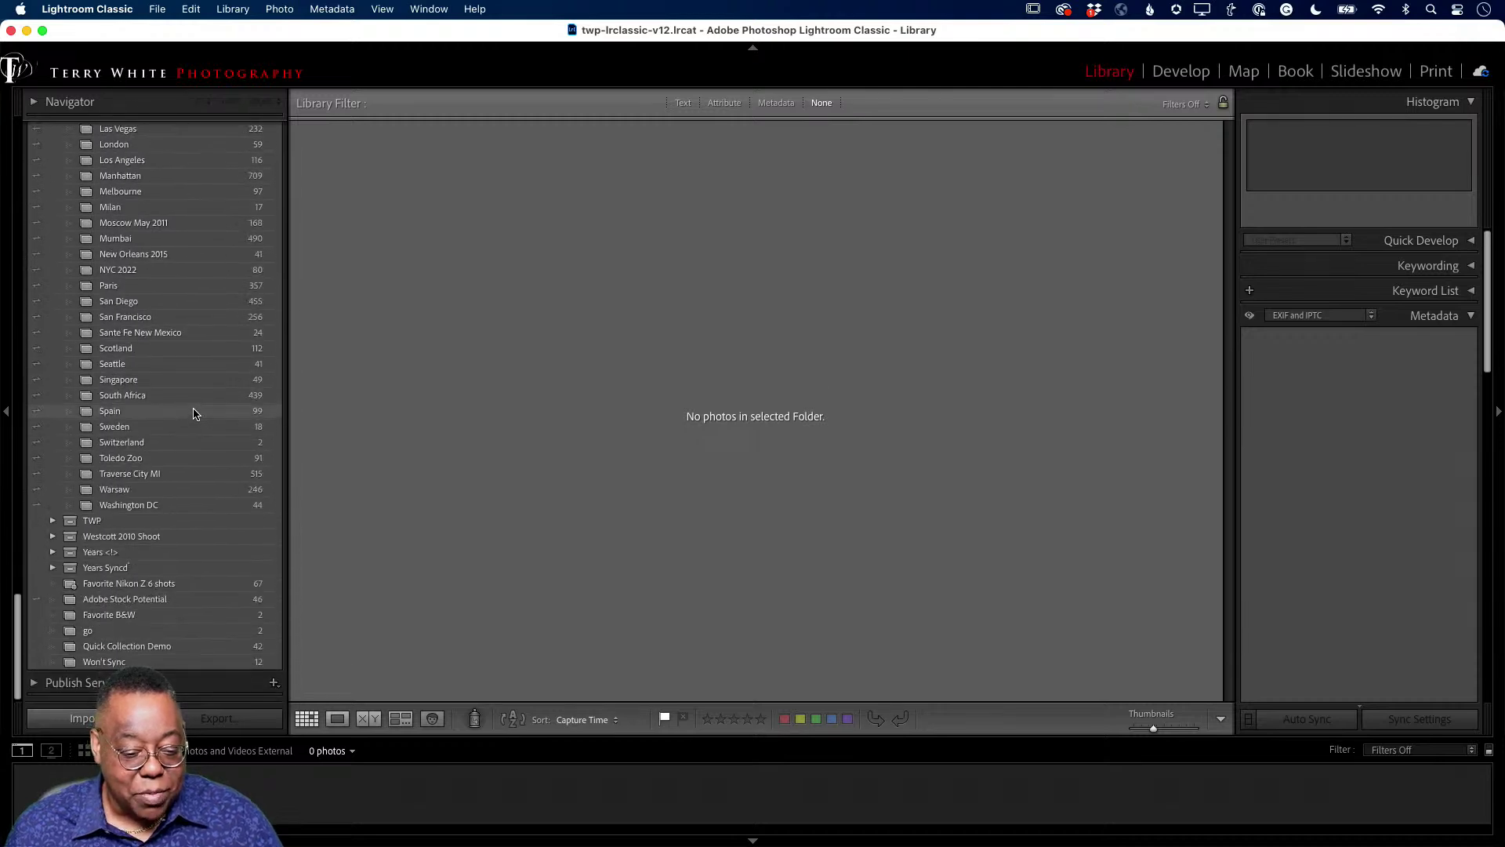
{"action": "scroll", "coordinate": [194, 413], "scroll_direction": "up", "scroll_amount": 5}
{"action": "left_click", "coordinate": [159, 369]}
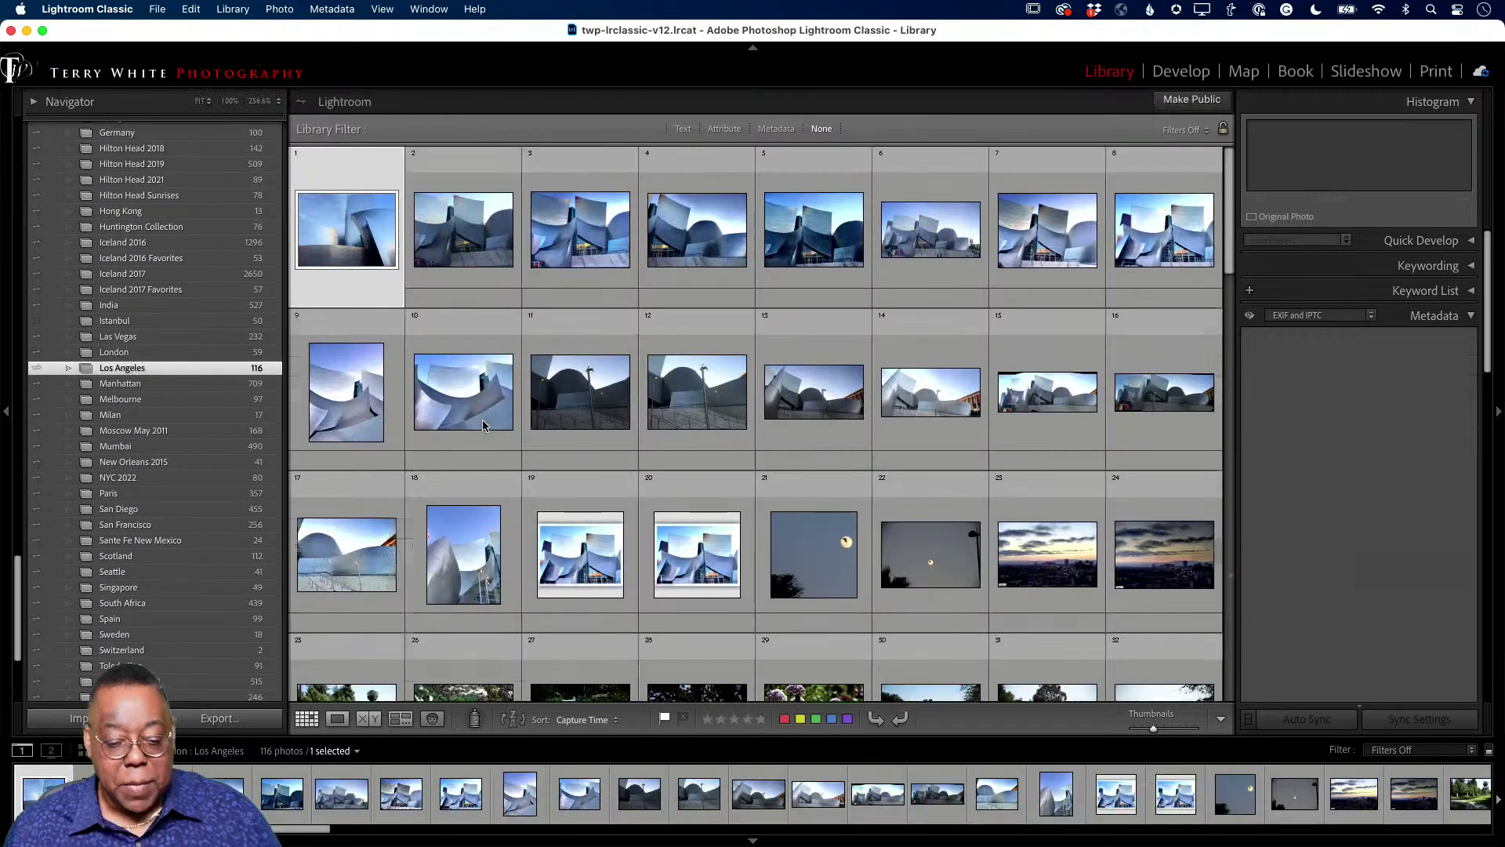
Select all ten Mixer Board photos in the Los Angeles collection
{"action": "scroll", "coordinate": [787, 420], "scroll_direction": "up", "scroll_amount": 10}
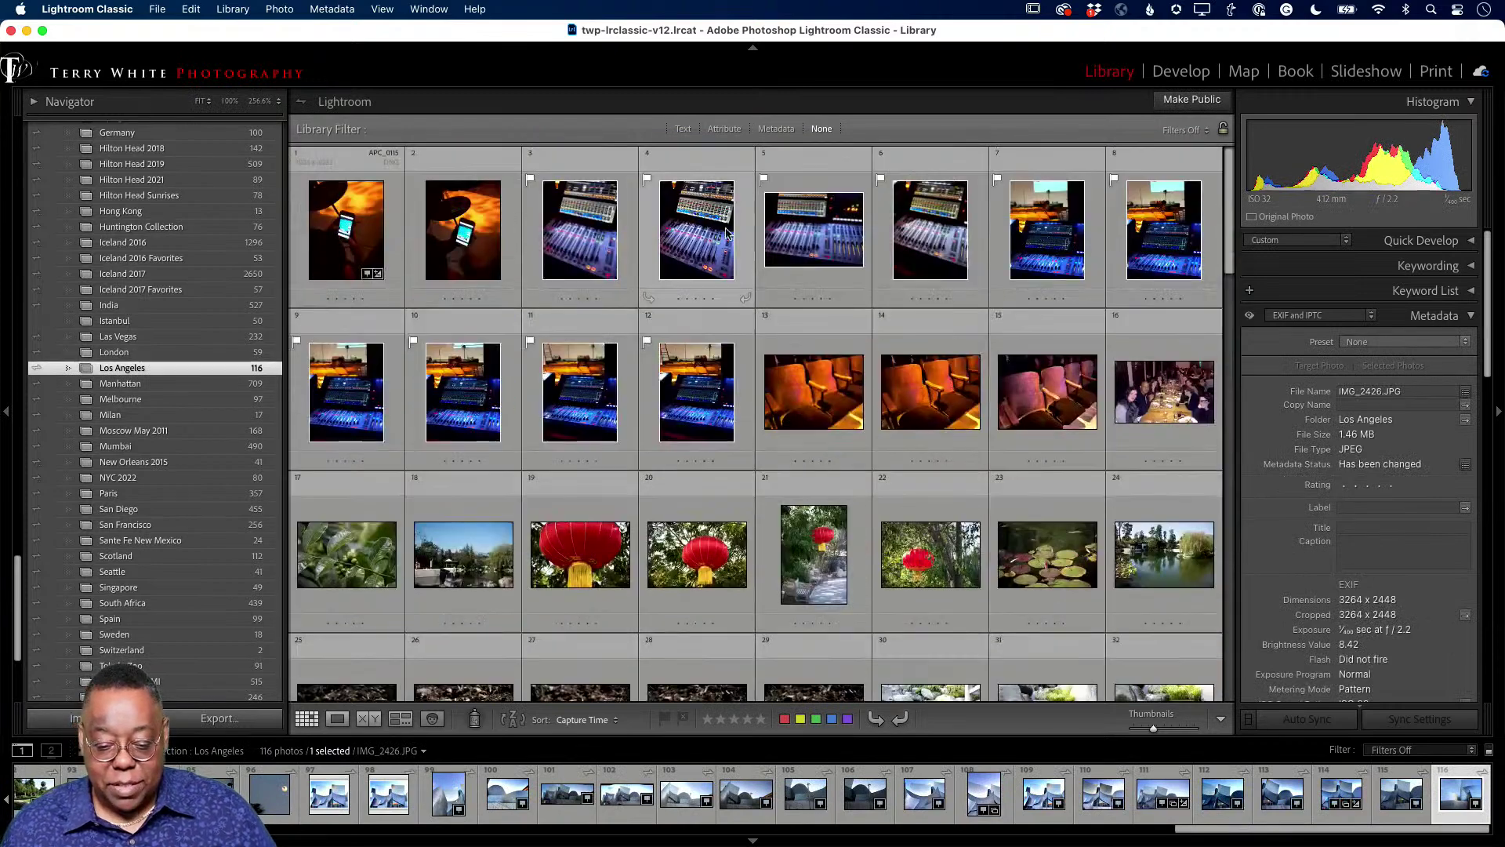
{"action": "left_click", "coordinate": [624, 274]}
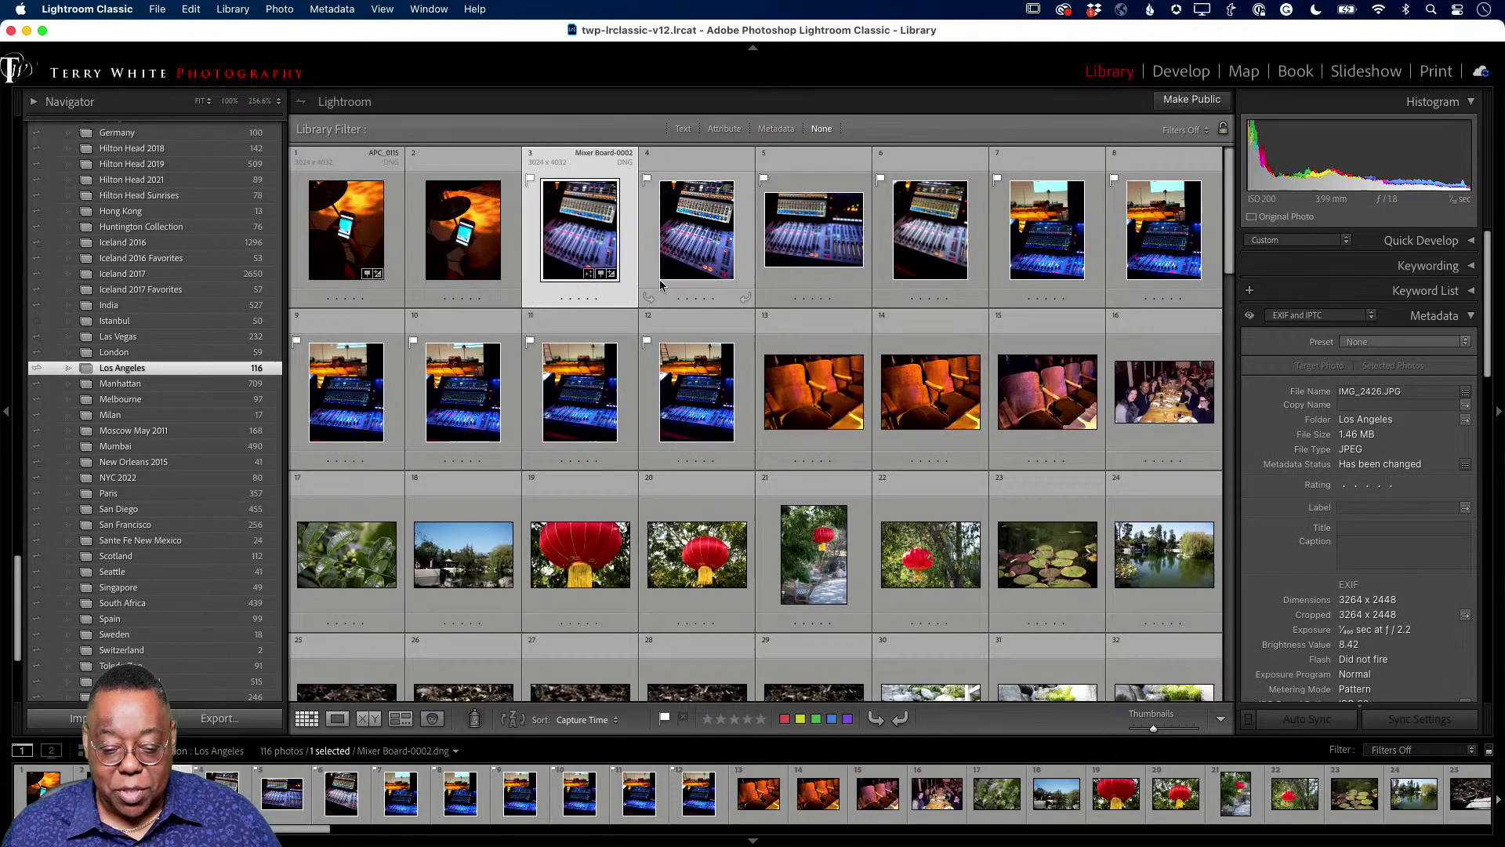
{"action": "left_click", "coordinate": [643, 381], "text": "shift"}
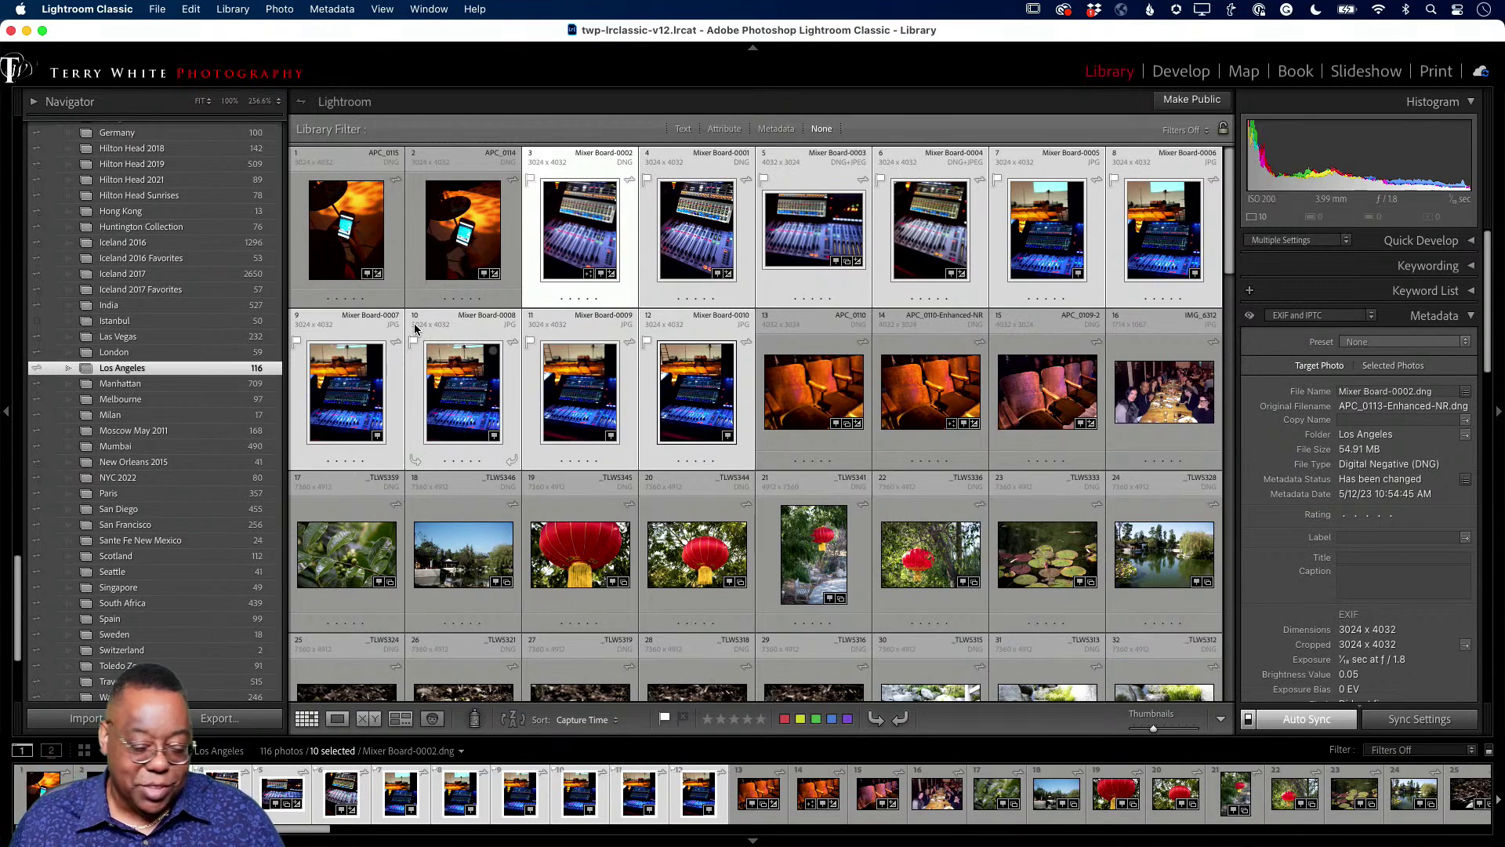
Create a subfolder named LA Mixer Board inside Photos and Videos External, without including the selected photos
{"action": "scroll", "coordinate": [181, 228], "scroll_direction": "down", "scroll_amount": 15}
{"action": "scroll", "coordinate": [181, 228], "scroll_direction": "up", "scroll_amount": 20}
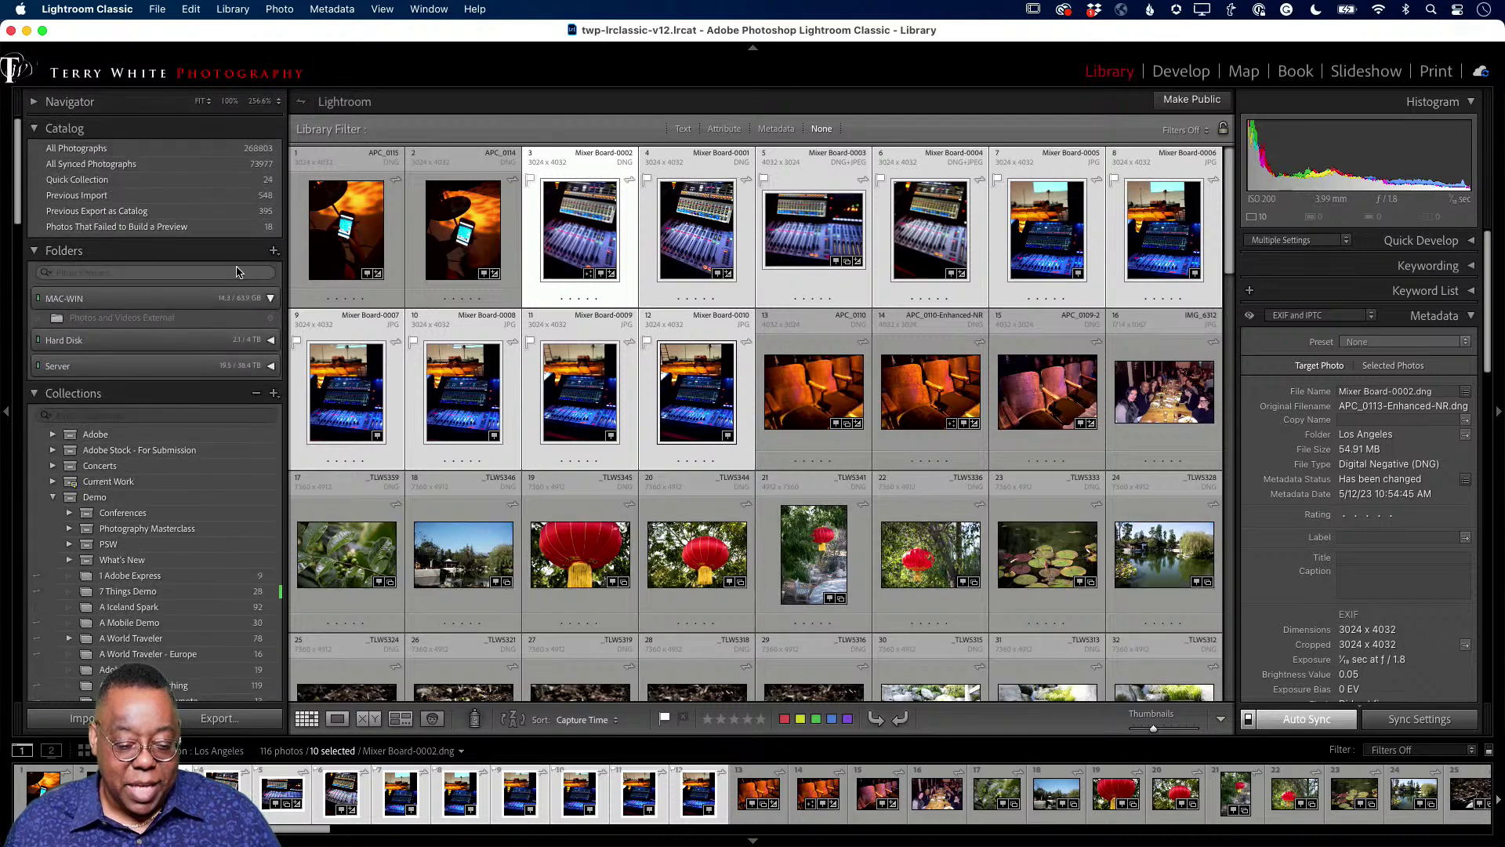
{"action": "right_click", "coordinate": [196, 324]}
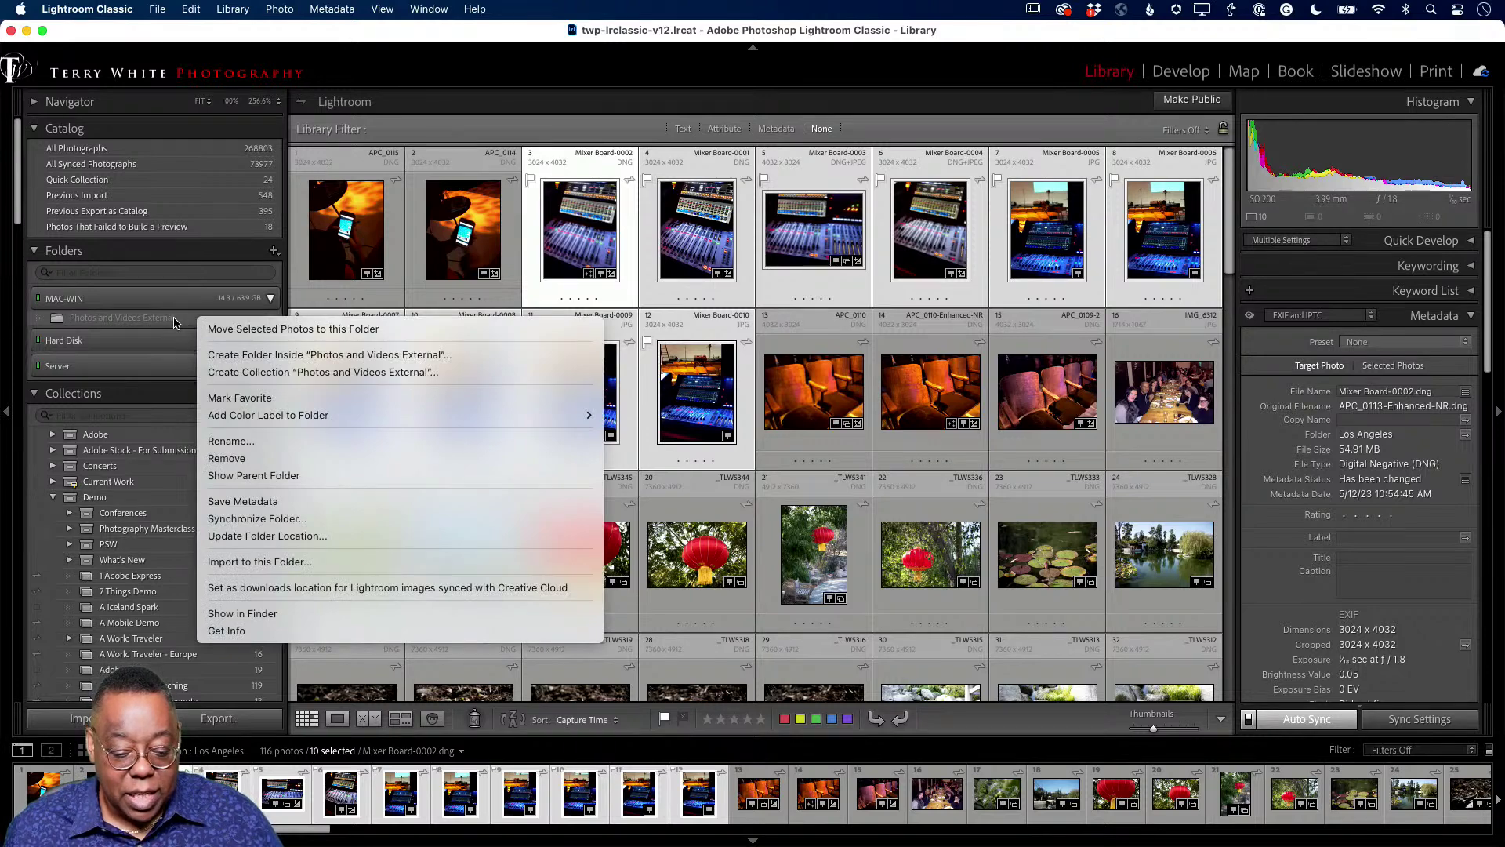
{"action": "left_click", "coordinate": [235, 357]}
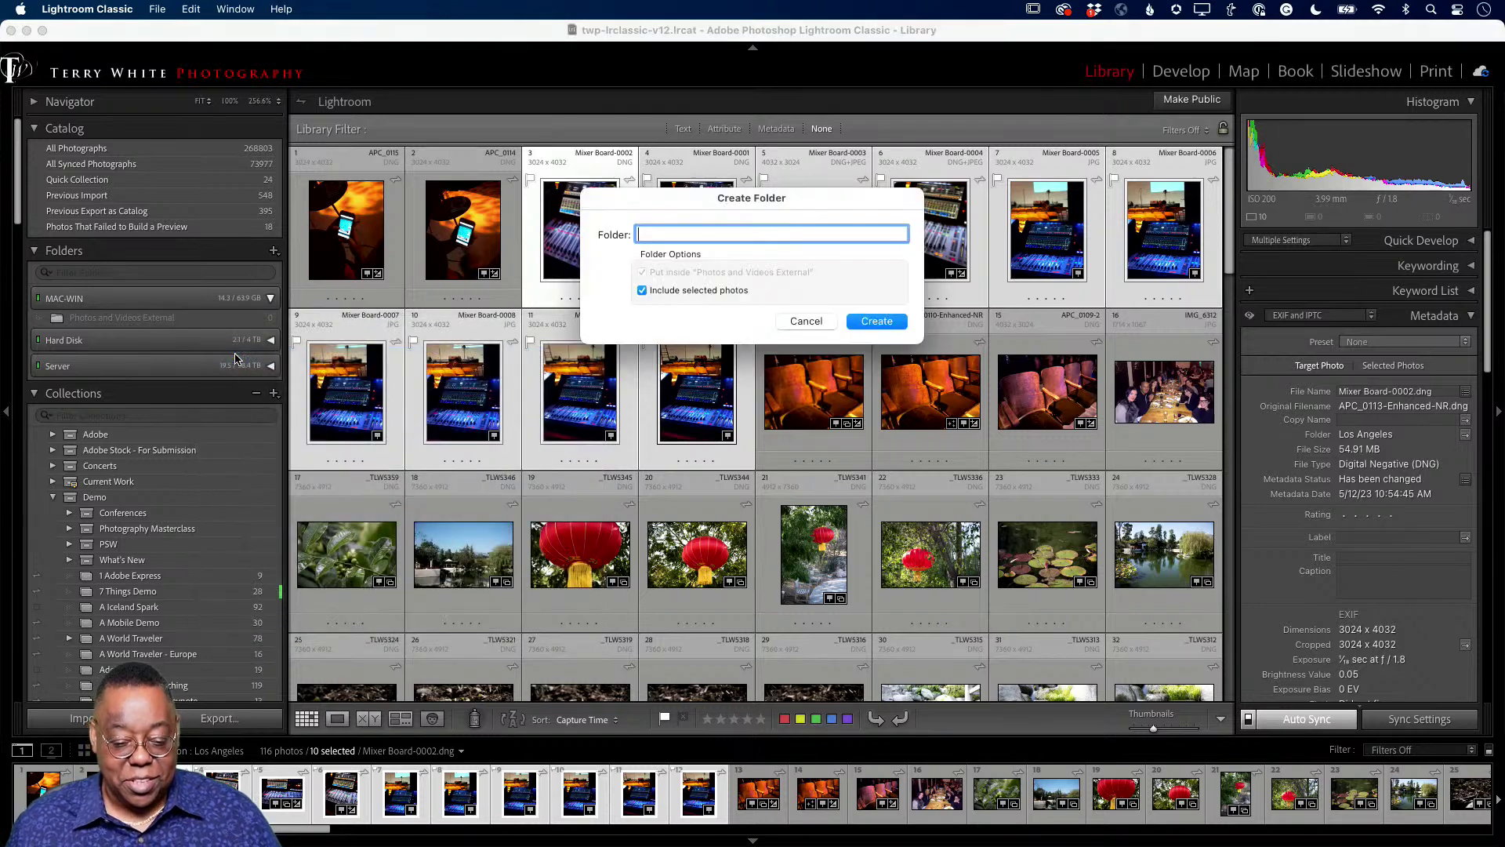
{"action": "type", "text": "LA"}
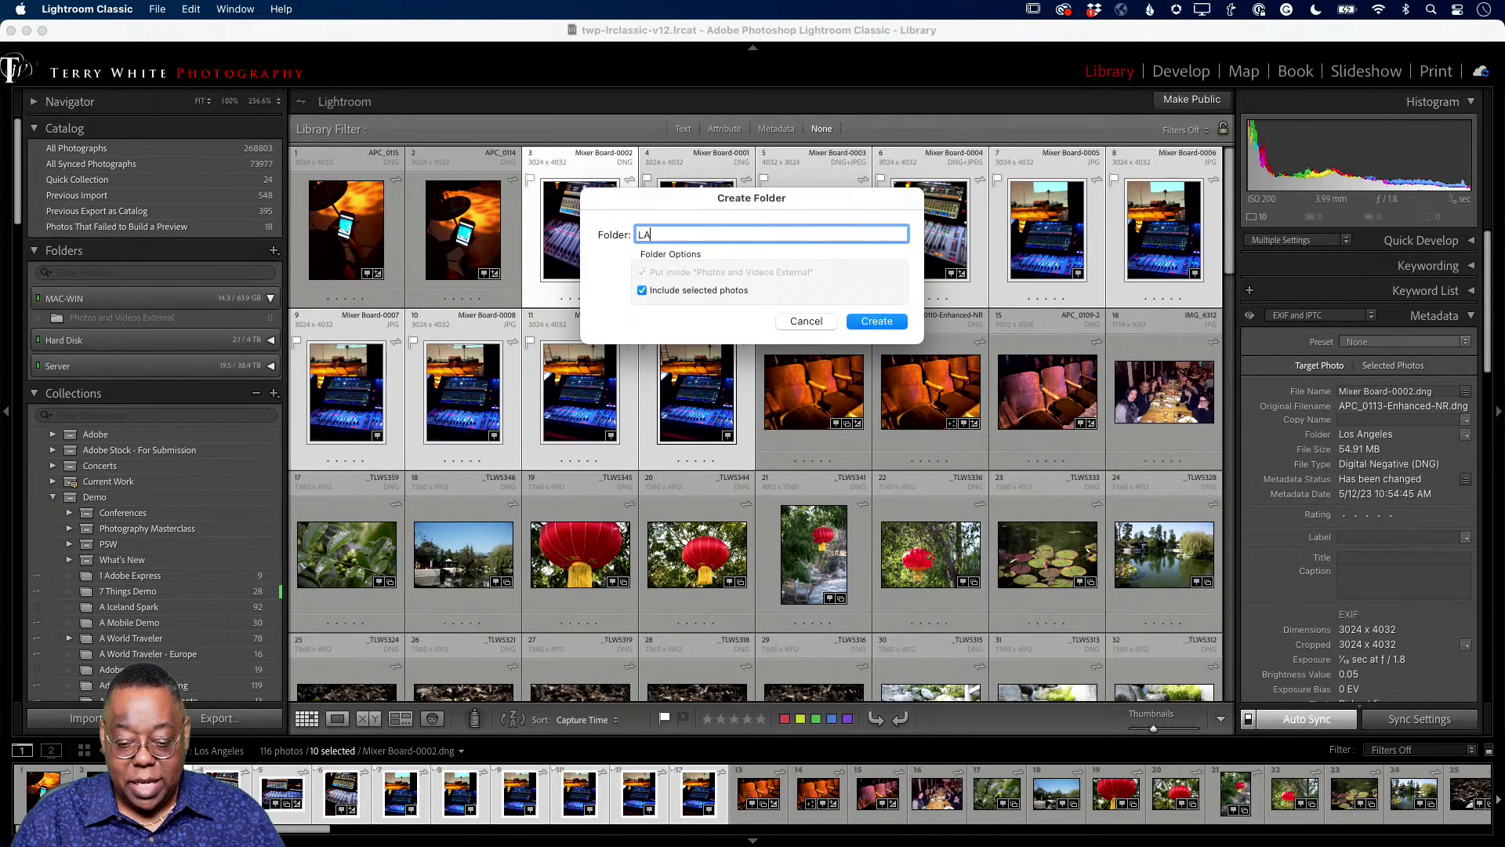
{"action": "type", "text": " Mixer B"}
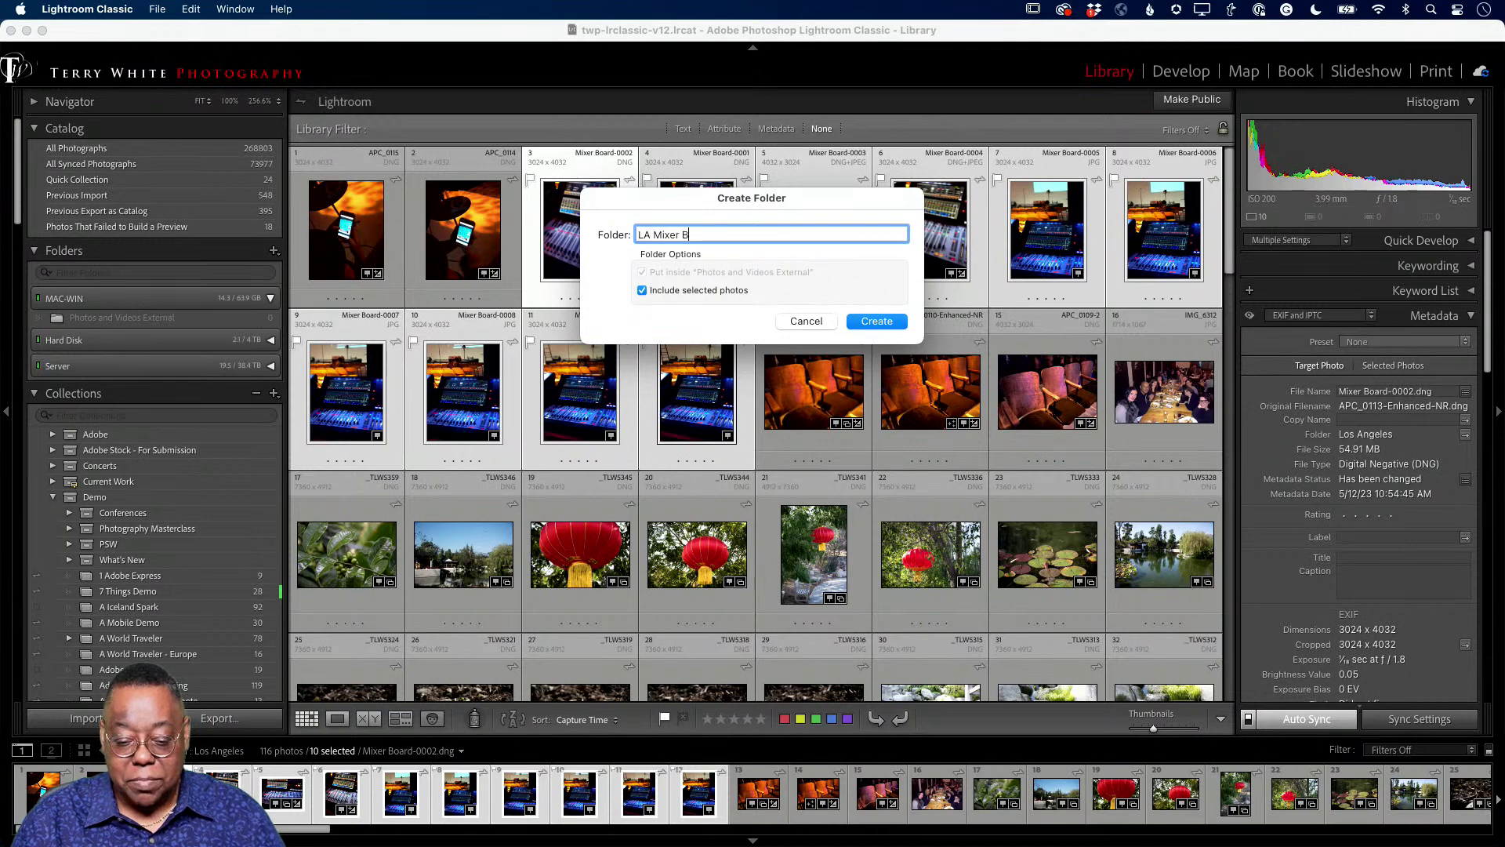
{"action": "type", "text": "oard"}
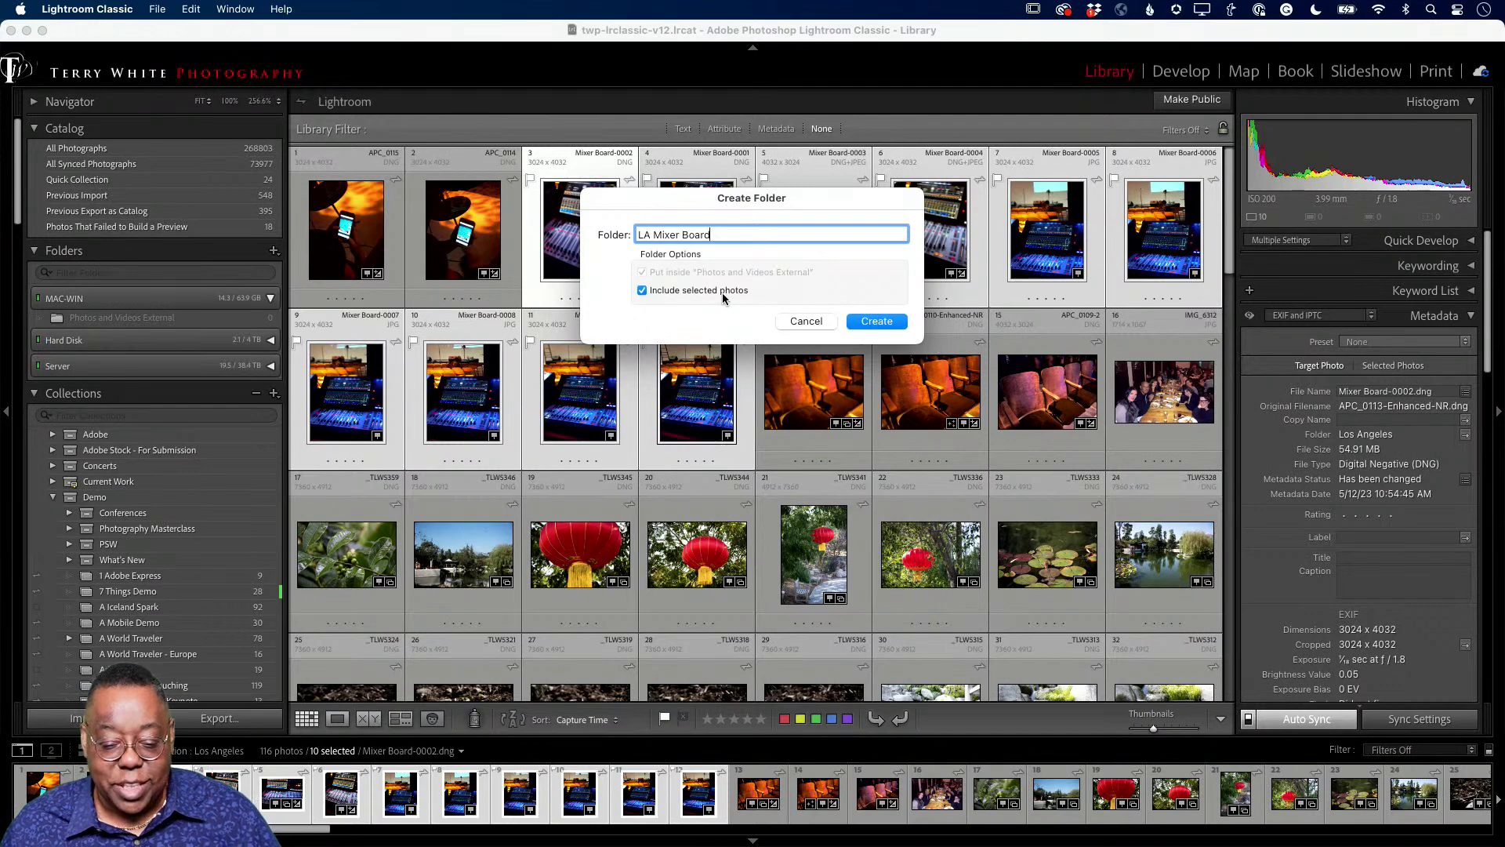
{"action": "left_click", "coordinate": [676, 292]}
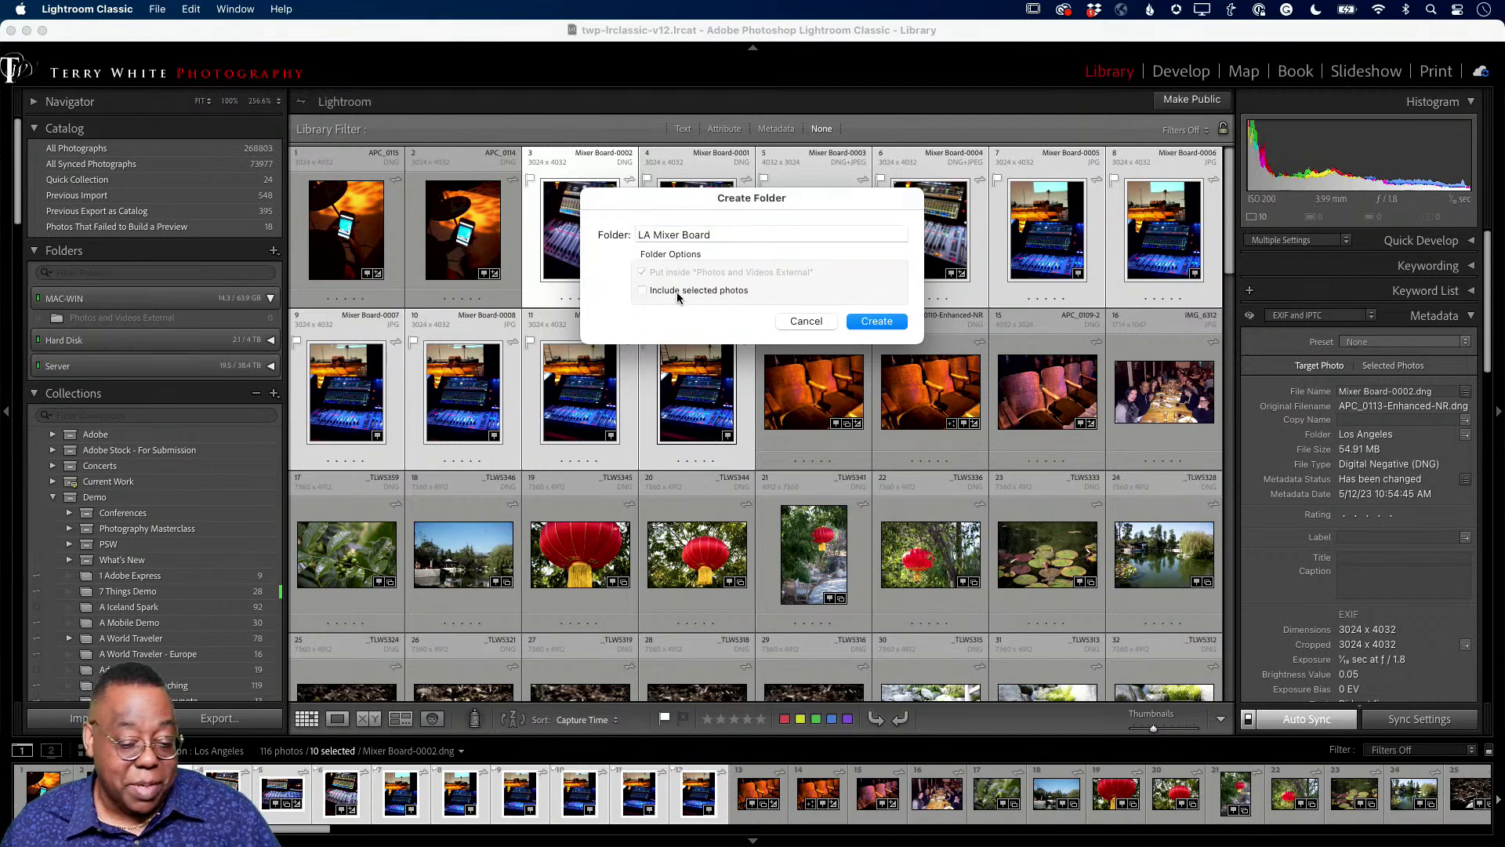
{"action": "left_click", "coordinate": [878, 322]}
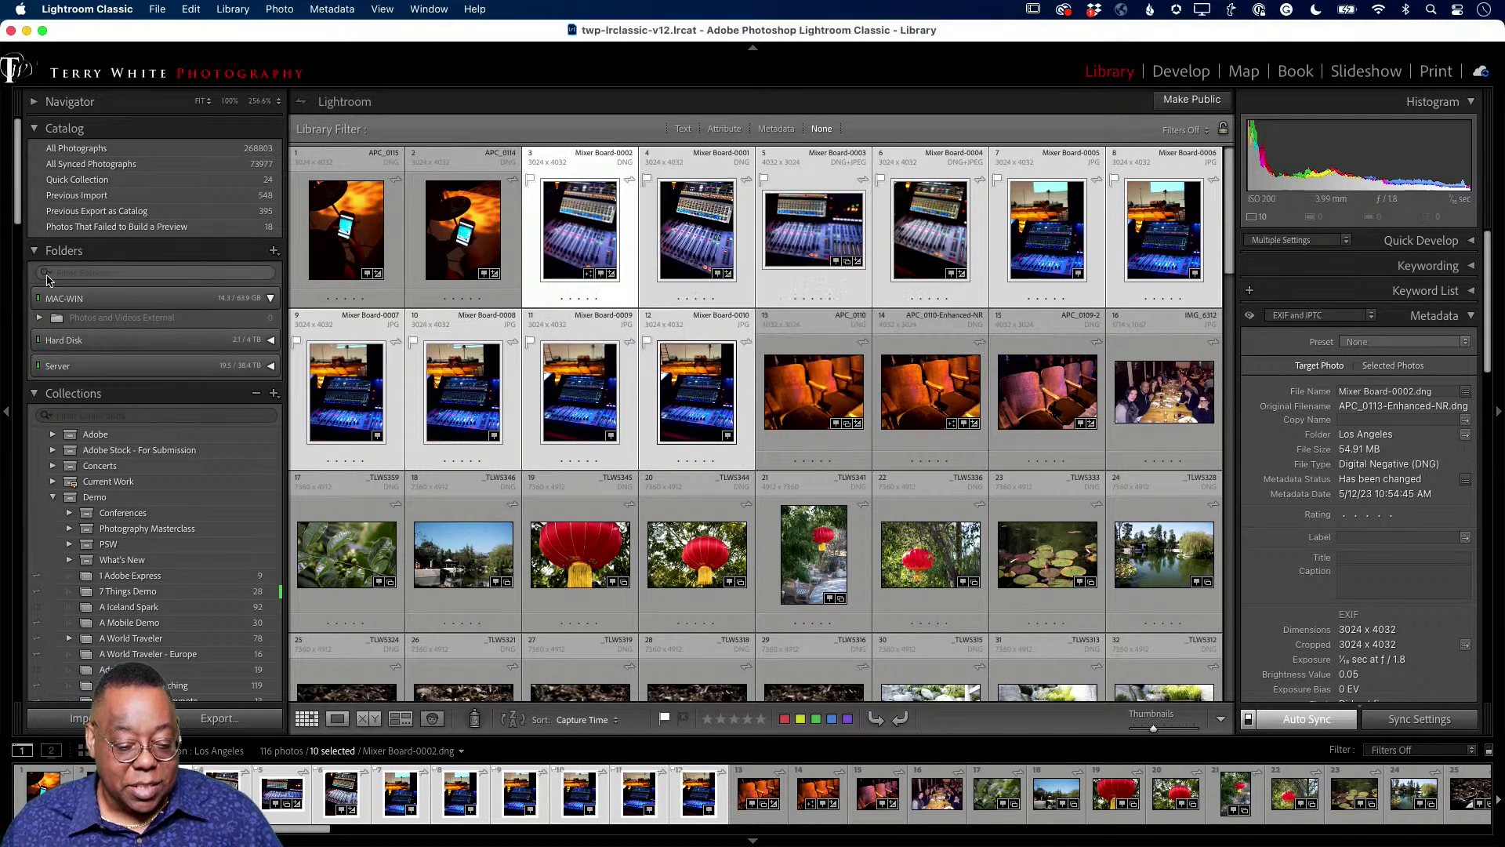
Reveal the LA Mixer Board subfolder under Photos and Videos External and move the ten selected Mixer Board photos into it
{"action": "left_click", "coordinate": [39, 317]}
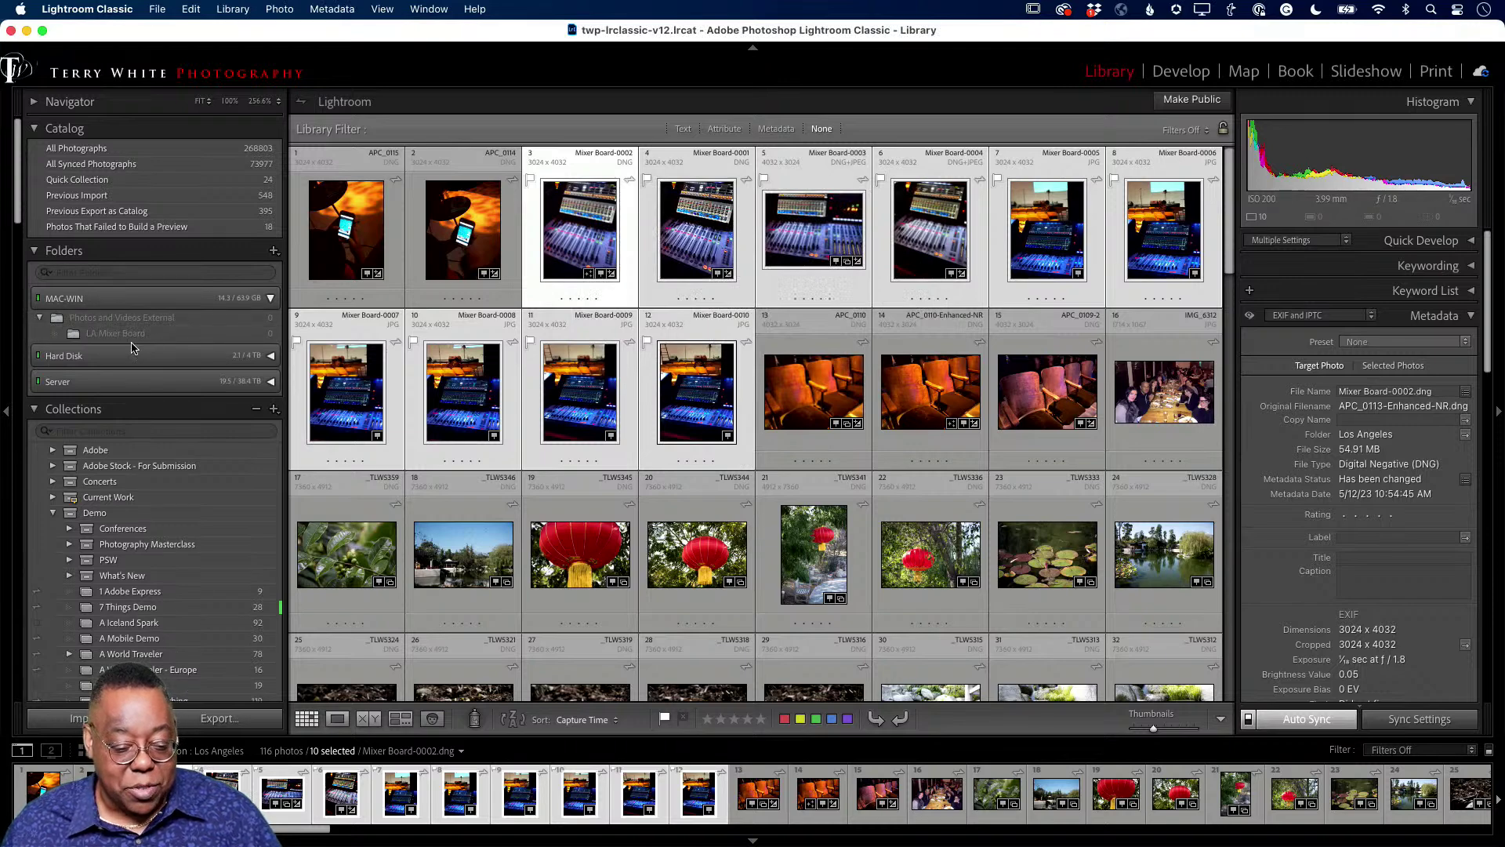
{"action": "left_click_drag", "start_coordinate": [365, 380], "coordinate": [205, 334]}
{"action": "key", "text": "alt"}
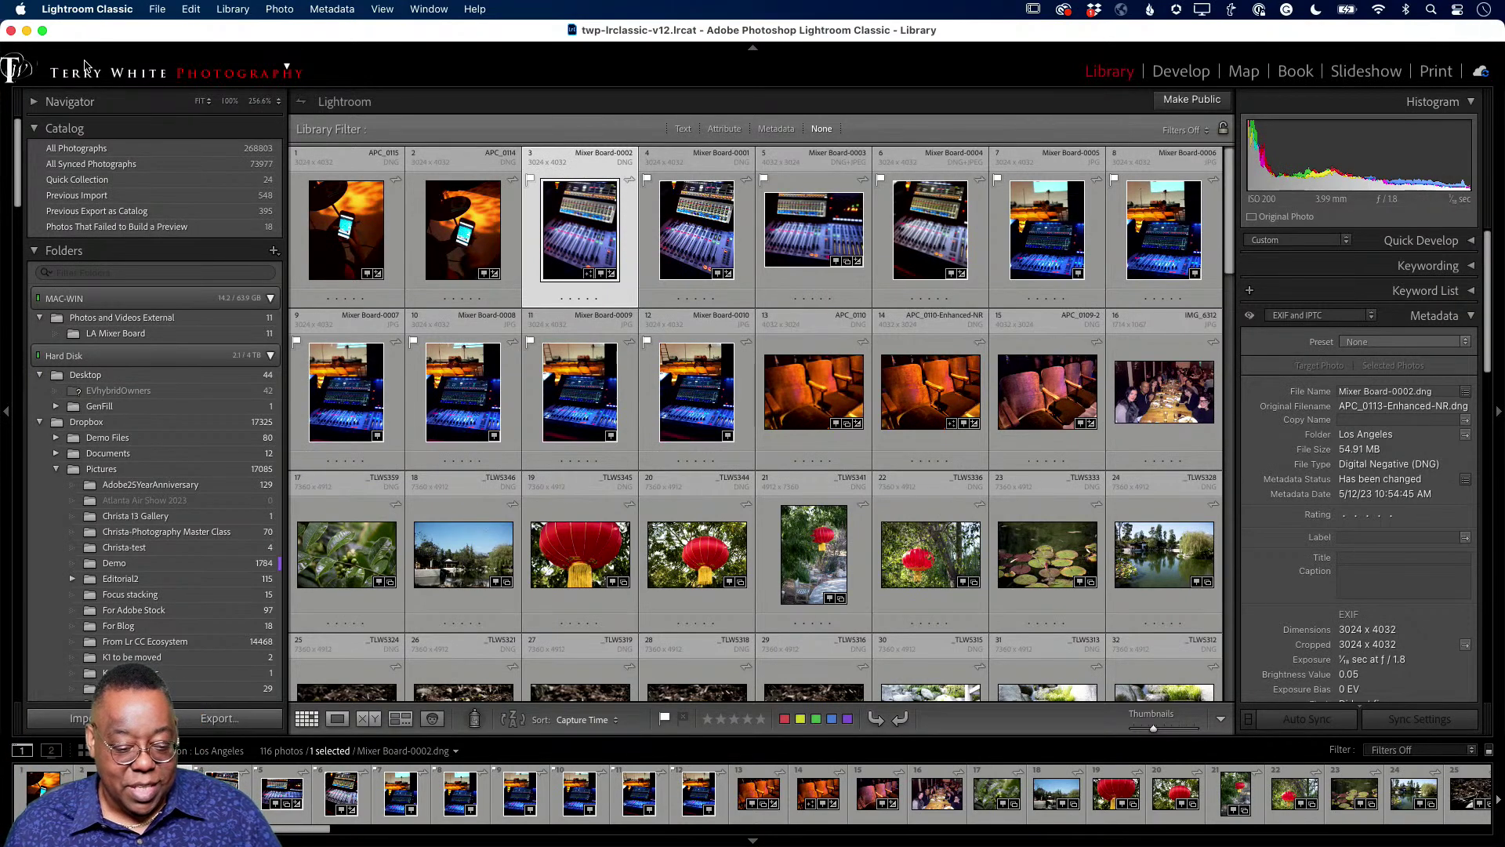
Open the LA Mixer Board subfolder under Photos and Videos External and view its photos in the Library grid
{"action": "left_click", "coordinate": [120, 336]}
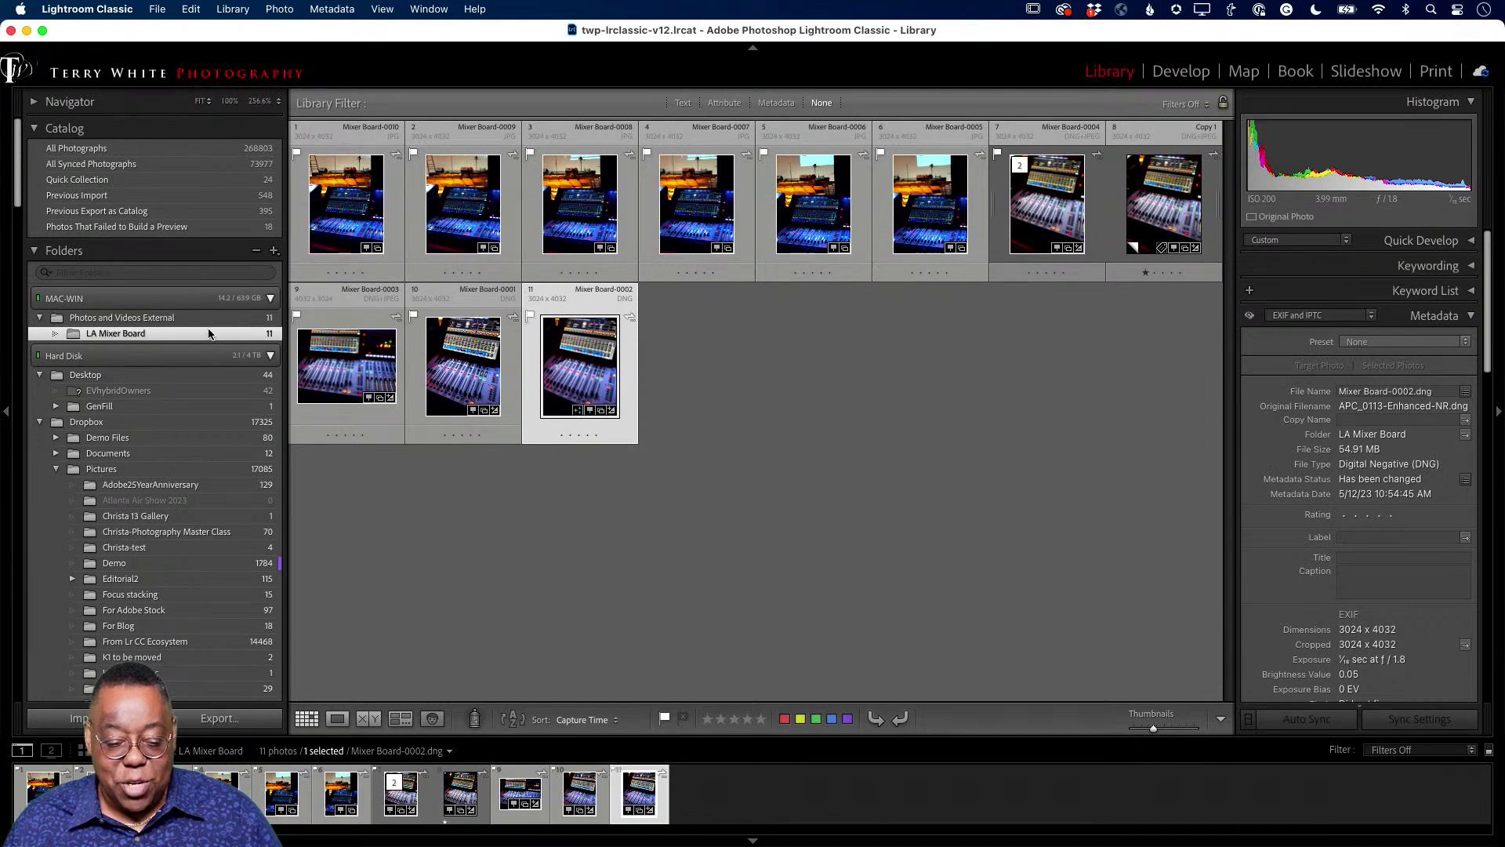
{"action": "left_click", "coordinate": [360, 218]}
{"action": "left_click", "coordinate": [592, 408]}
{"action": "key", "text": "super+alt+3"}
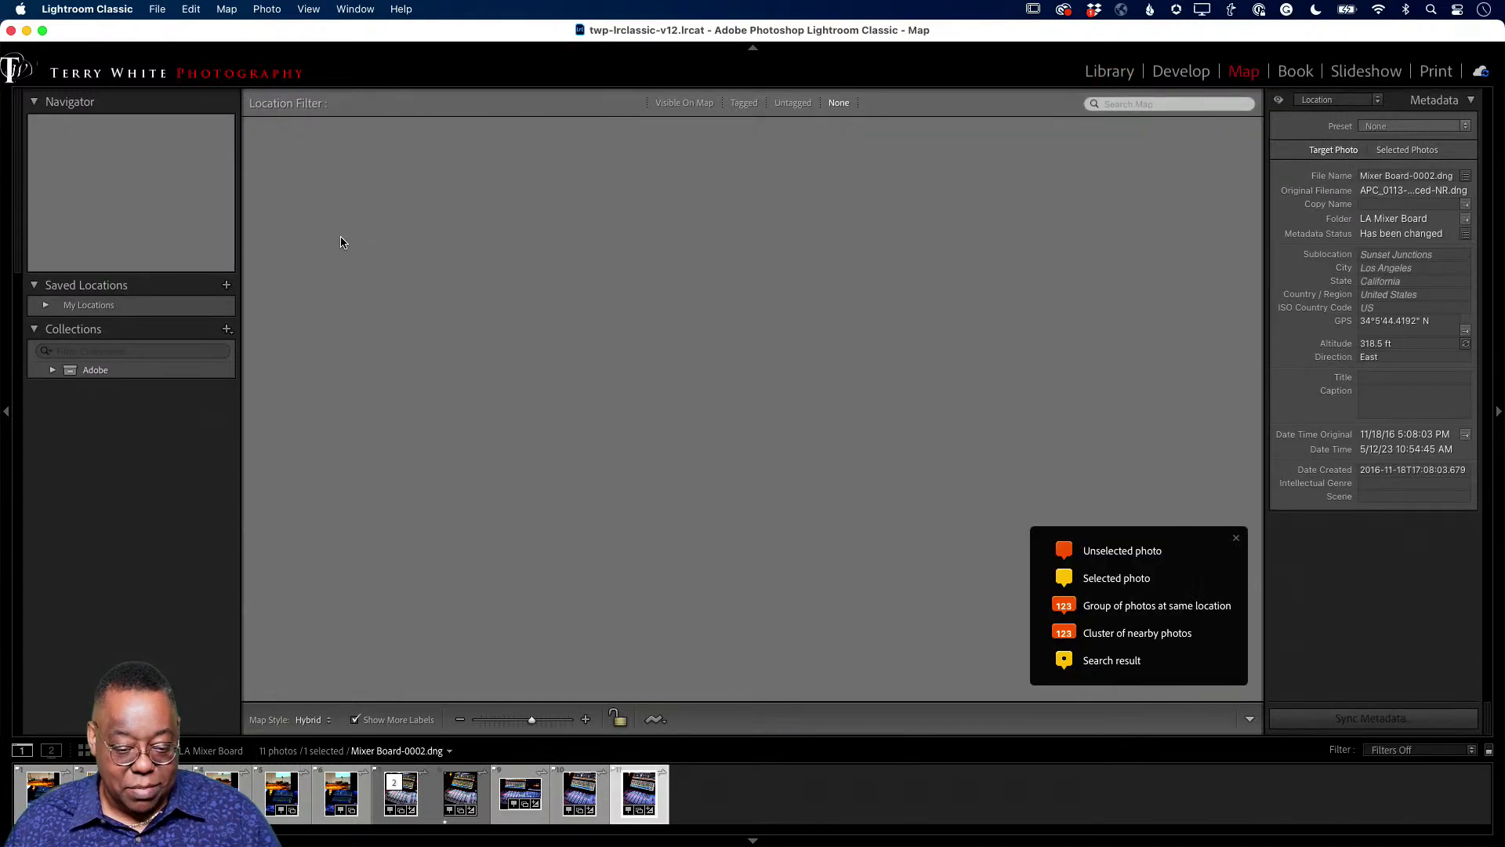
{"action": "key", "text": "super+alt+1"}
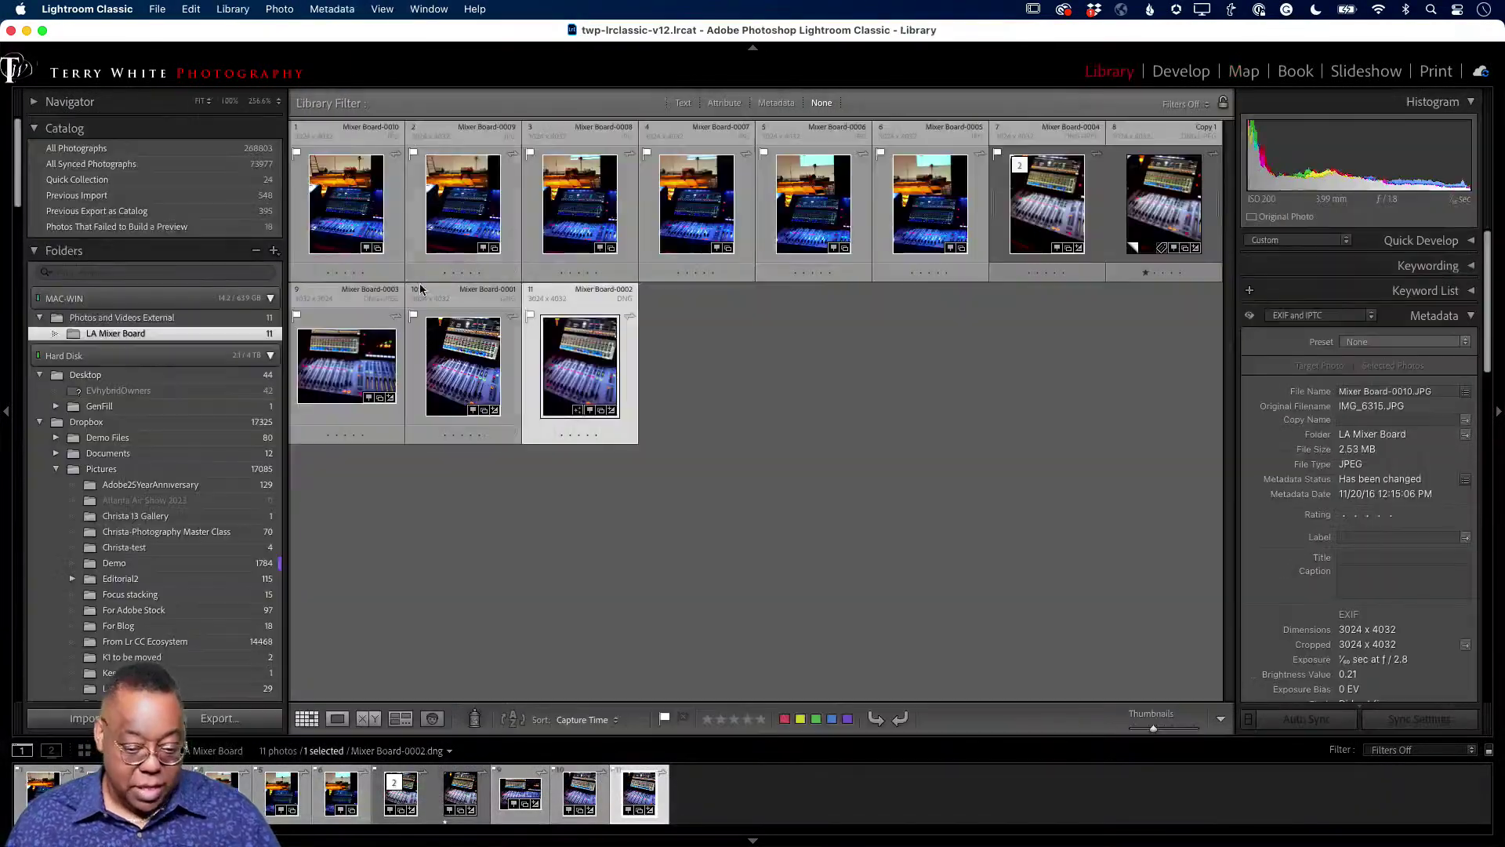
Select all photos in the LA Mixer Board folder and build smart previews for them
{"action": "left_click", "coordinate": [374, 237]}
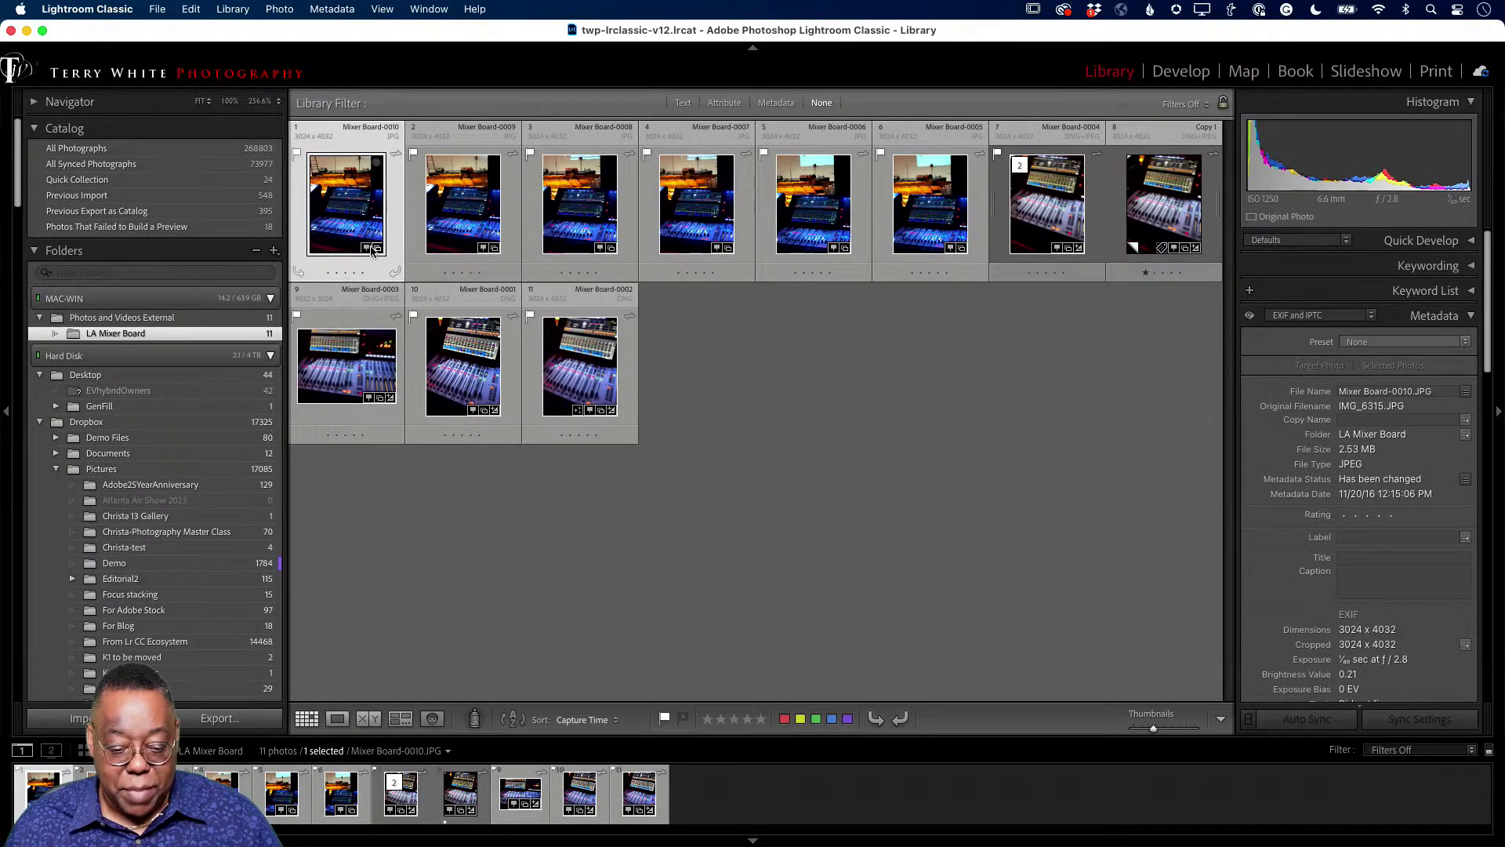
{"action": "key", "text": "super+a"}
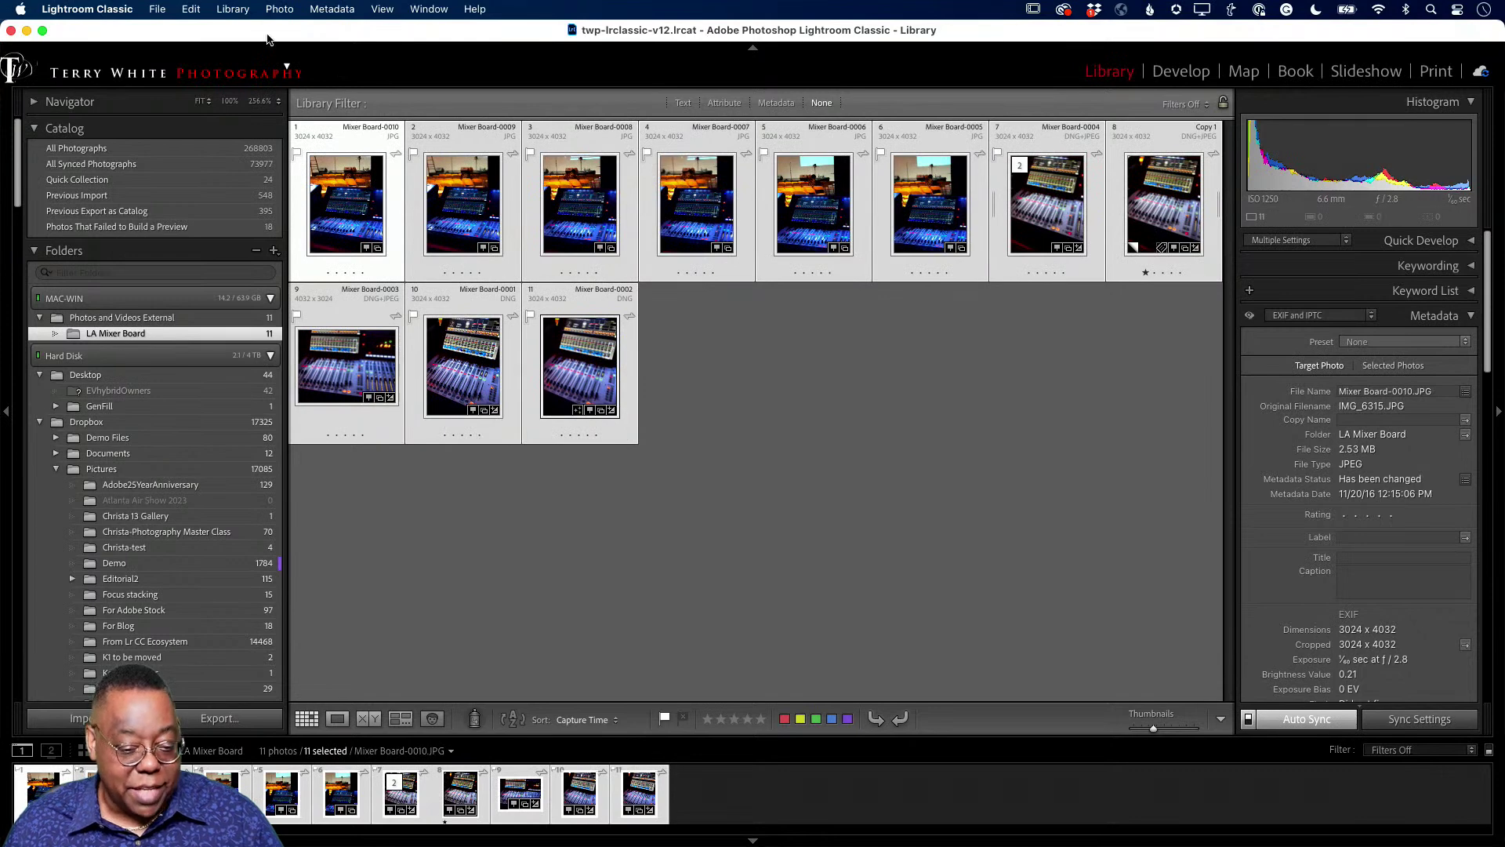
{"action": "left_click", "coordinate": [233, 9]}
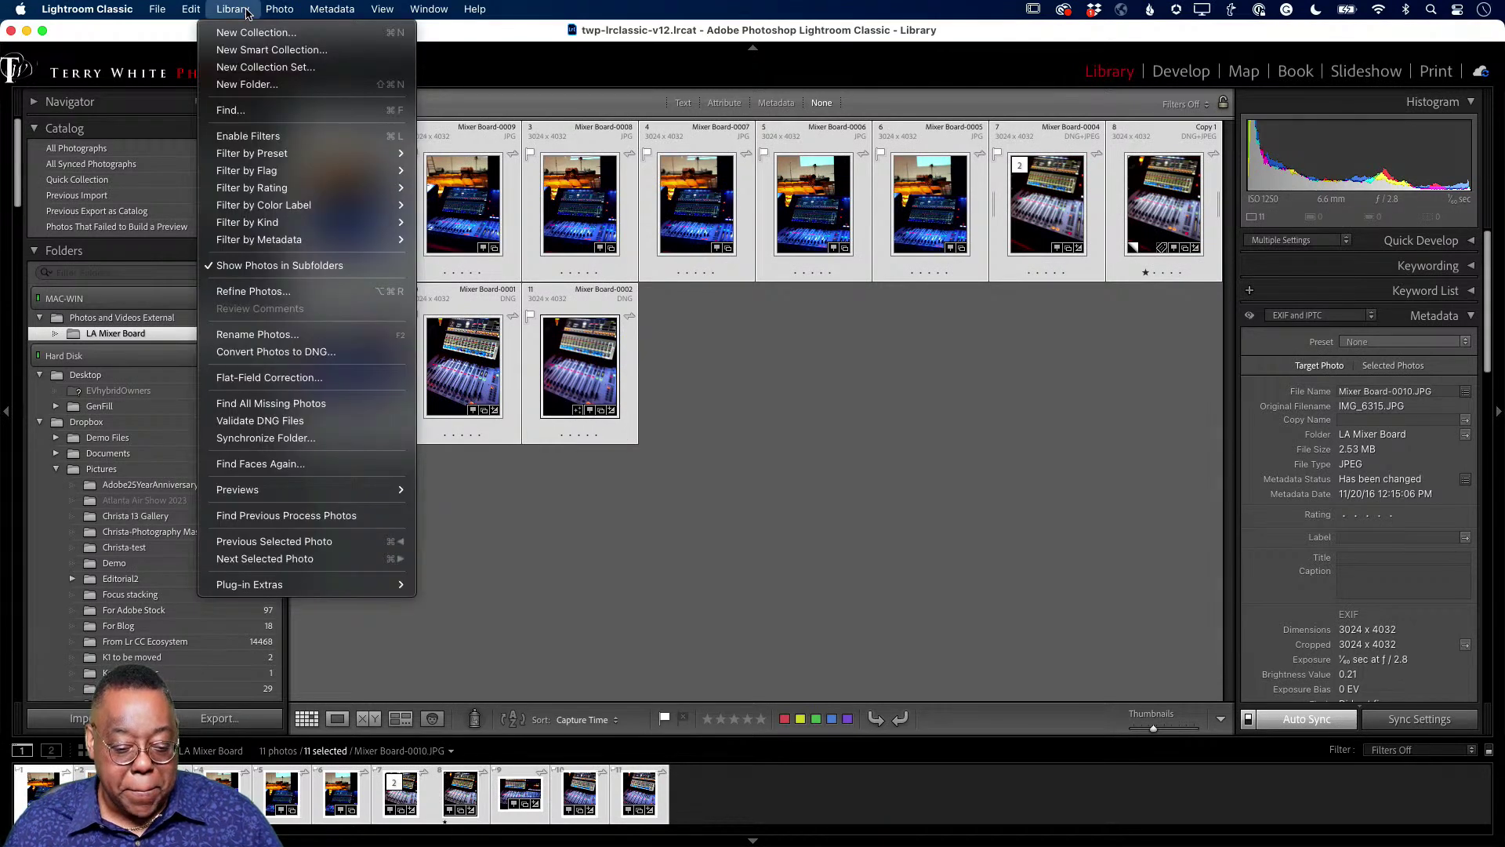
{"action": "mouse_move", "coordinate": [296, 168]}
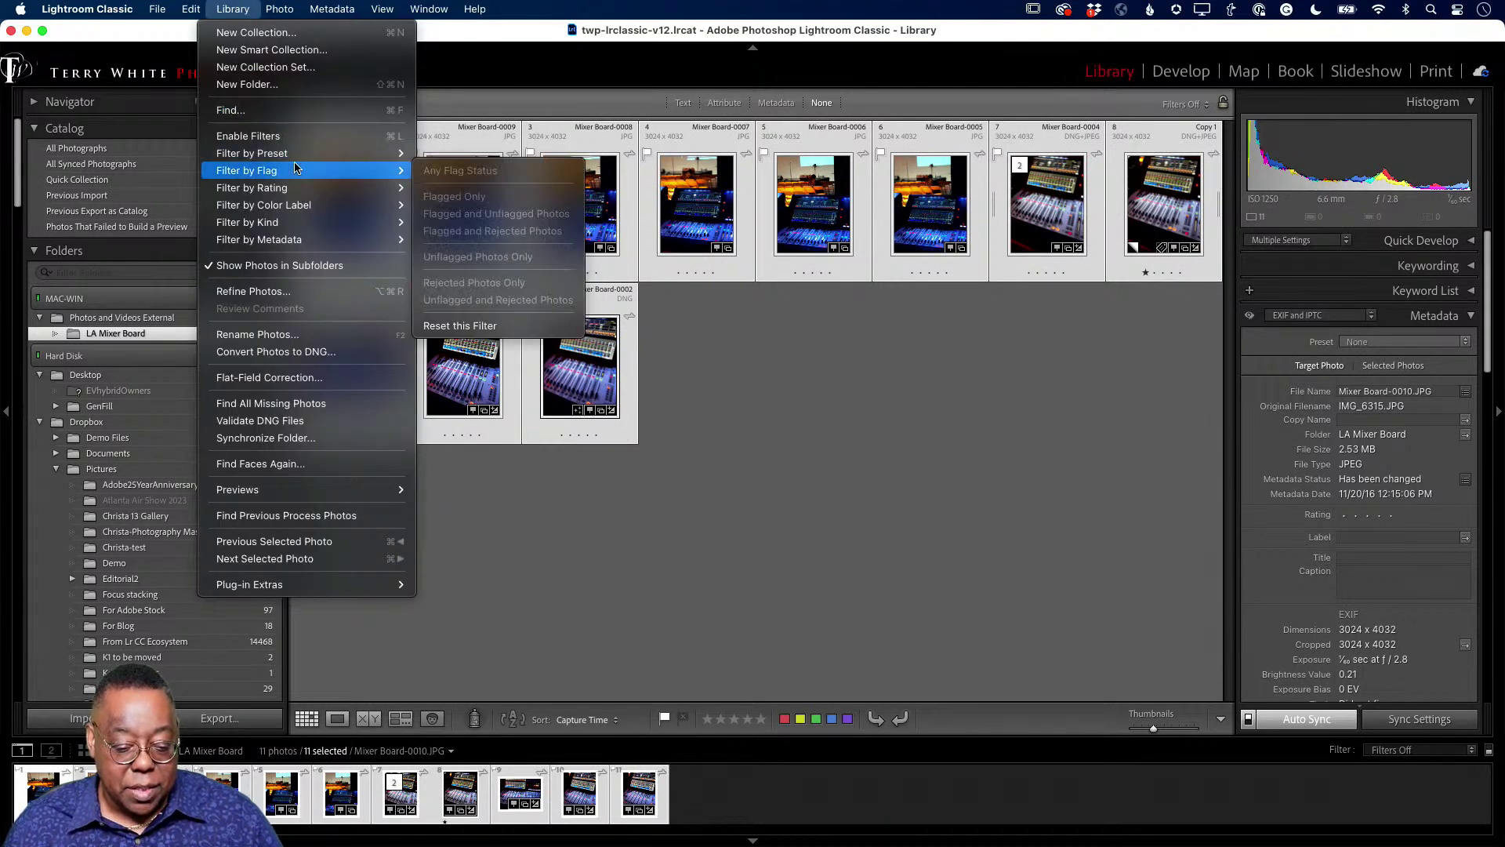
{"action": "mouse_move", "coordinate": [363, 491]}
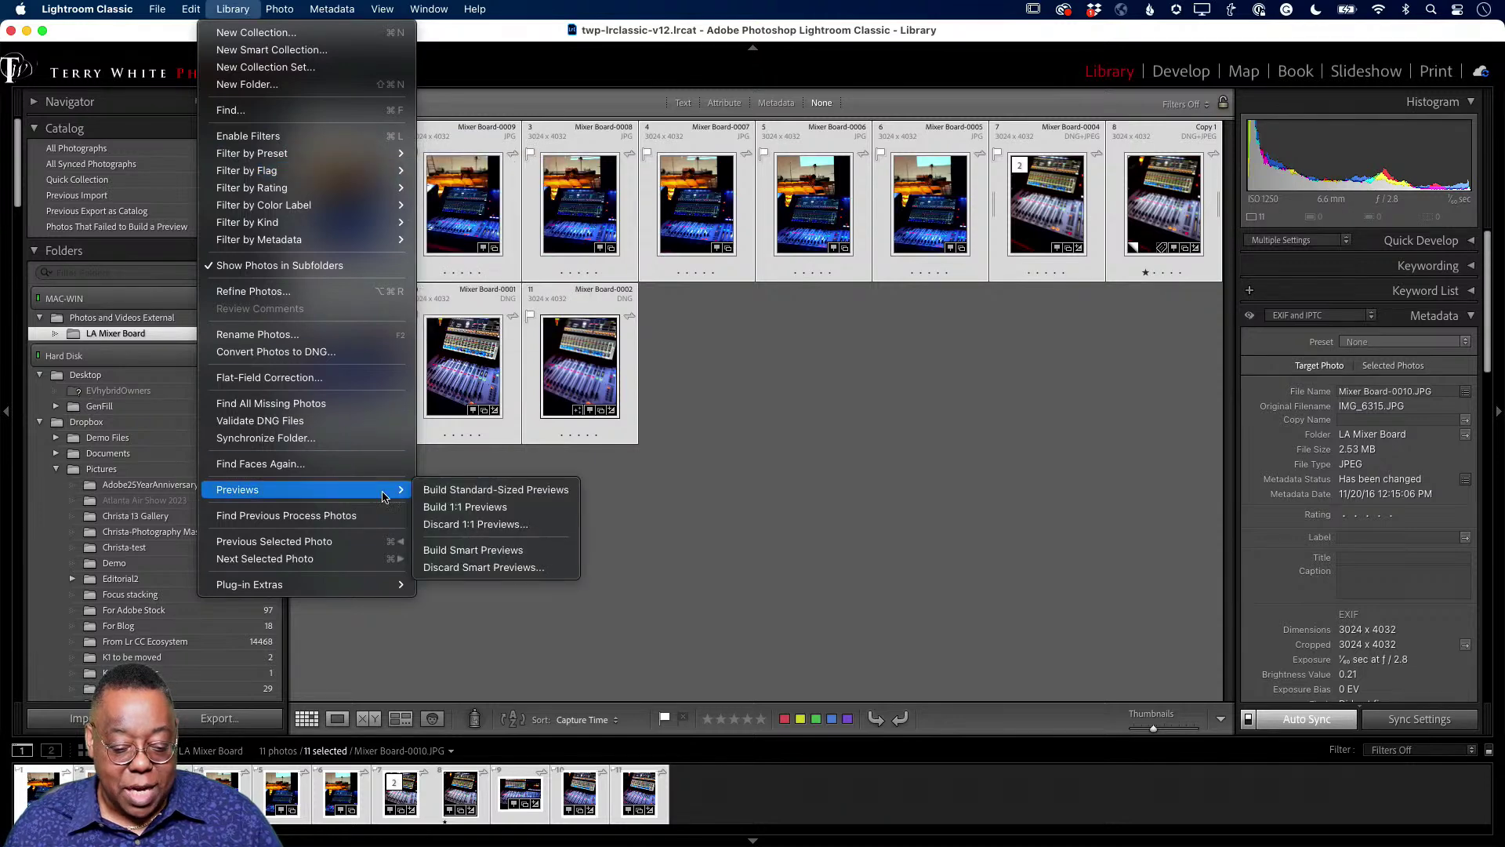
{"action": "left_click", "coordinate": [533, 546]}
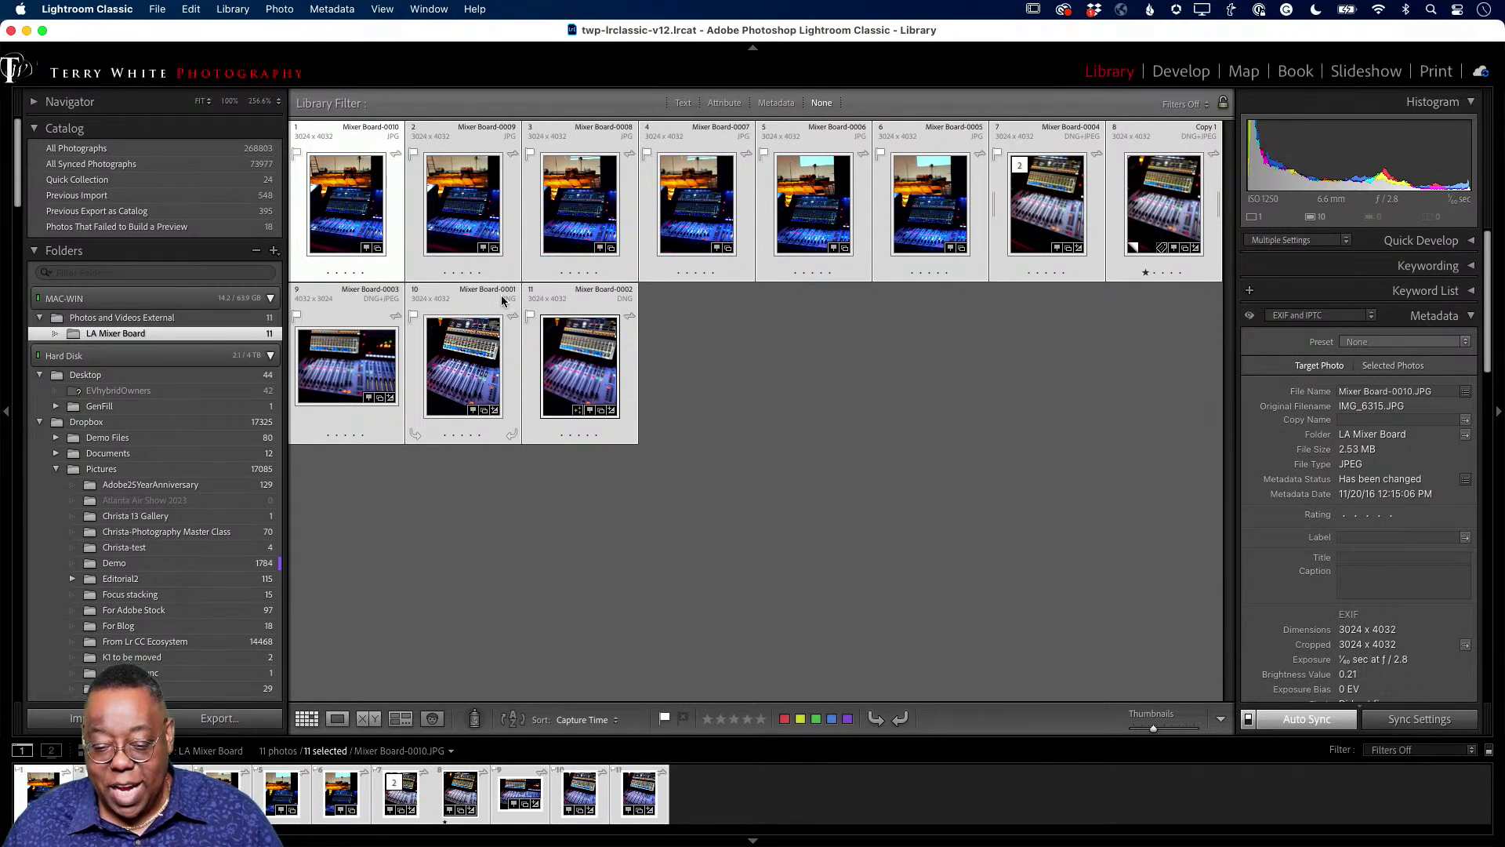
{"action": "left_click", "coordinate": [791, 378]}
Examine the original and smart preview status beneath the histogram for individual Mixer Board photos
{"action": "left_click", "coordinate": [363, 213]}
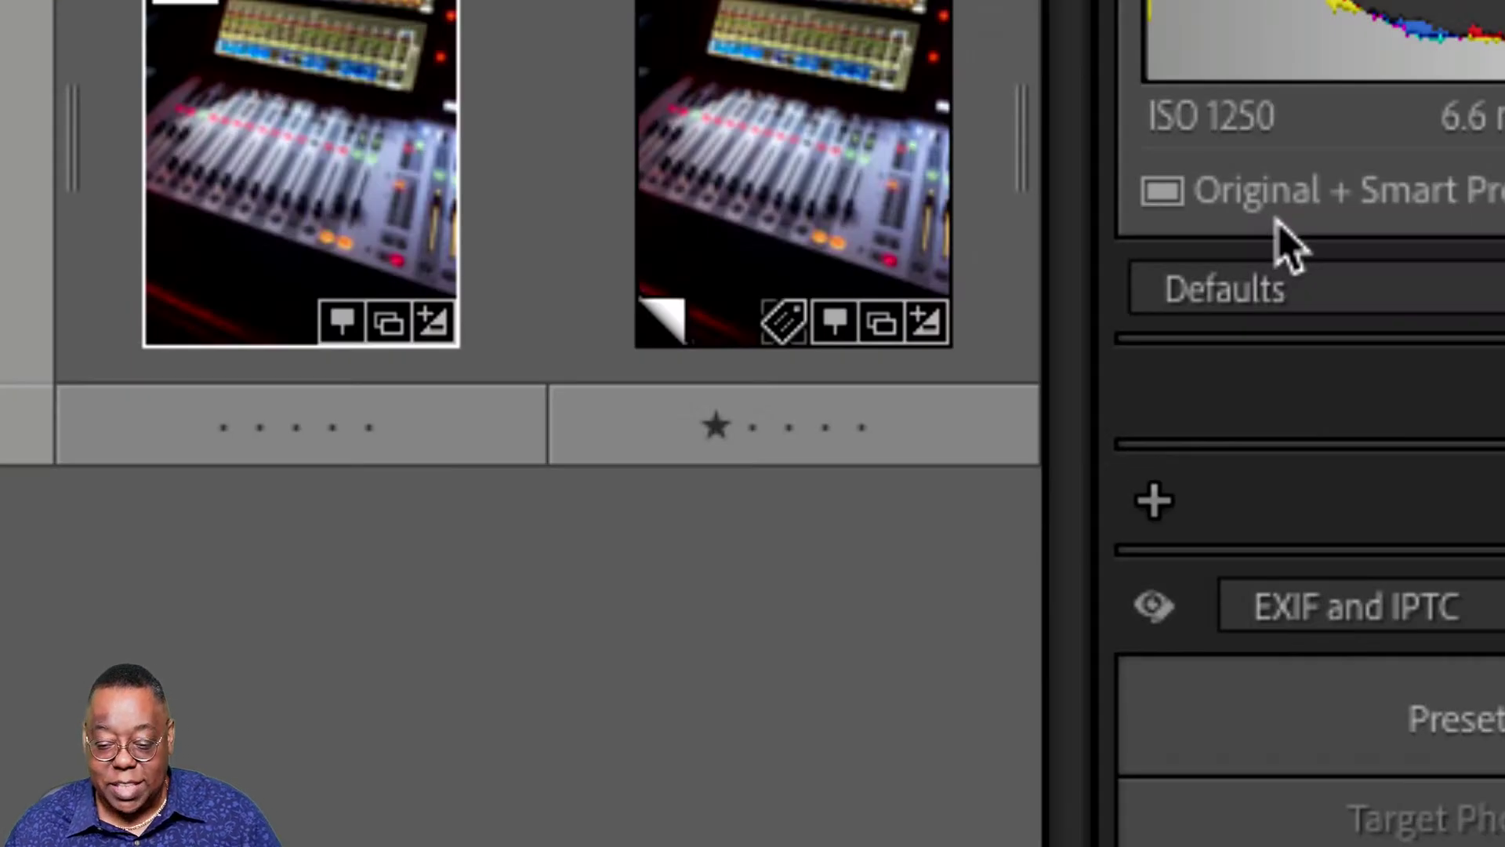
{"action": "mouse_move", "coordinate": [1435, 227]}
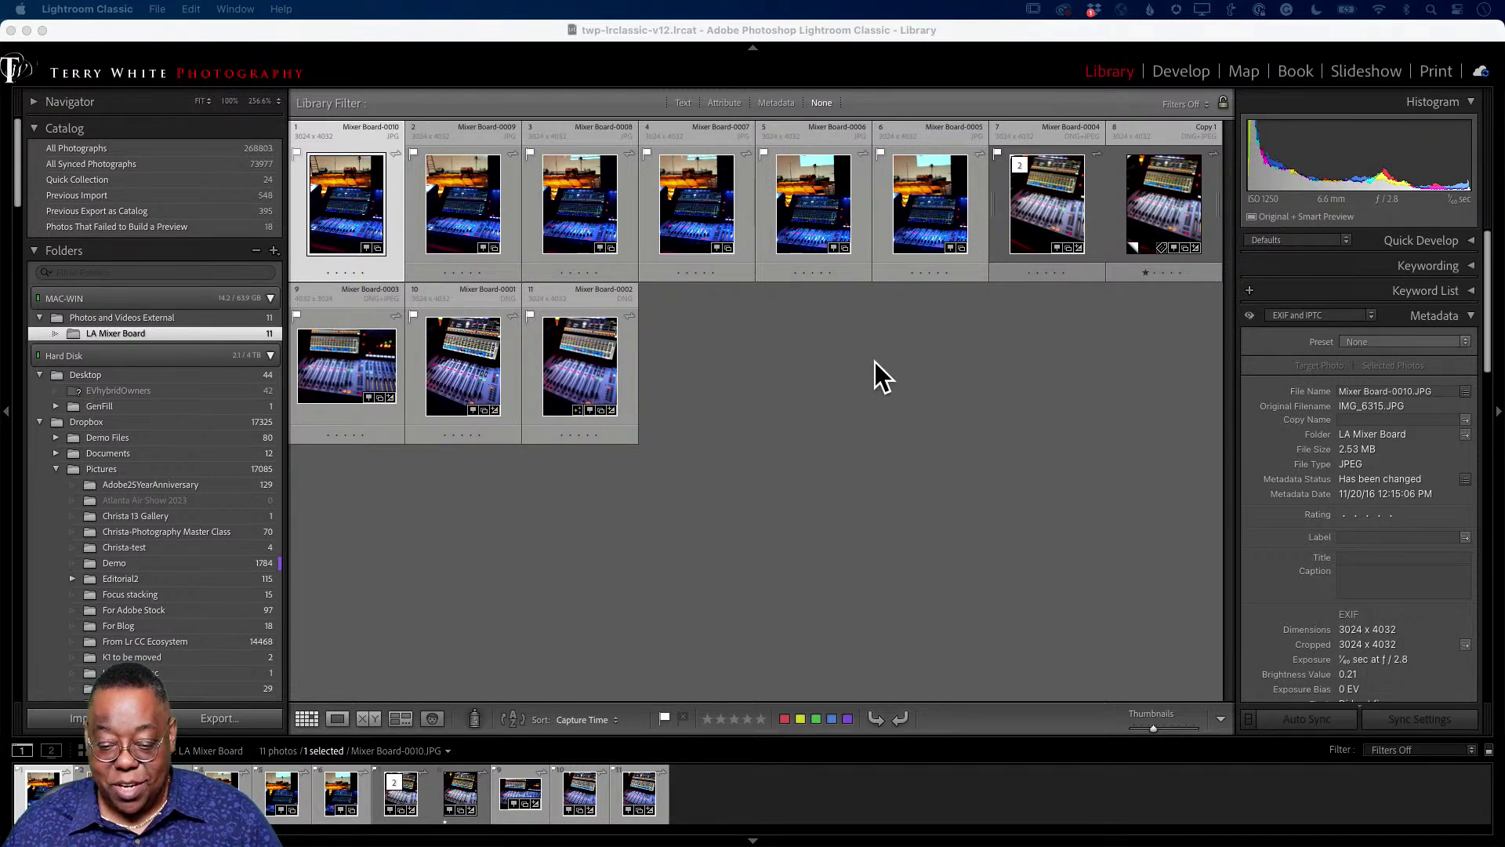
{"action": "left_click", "coordinate": [451, 205]}
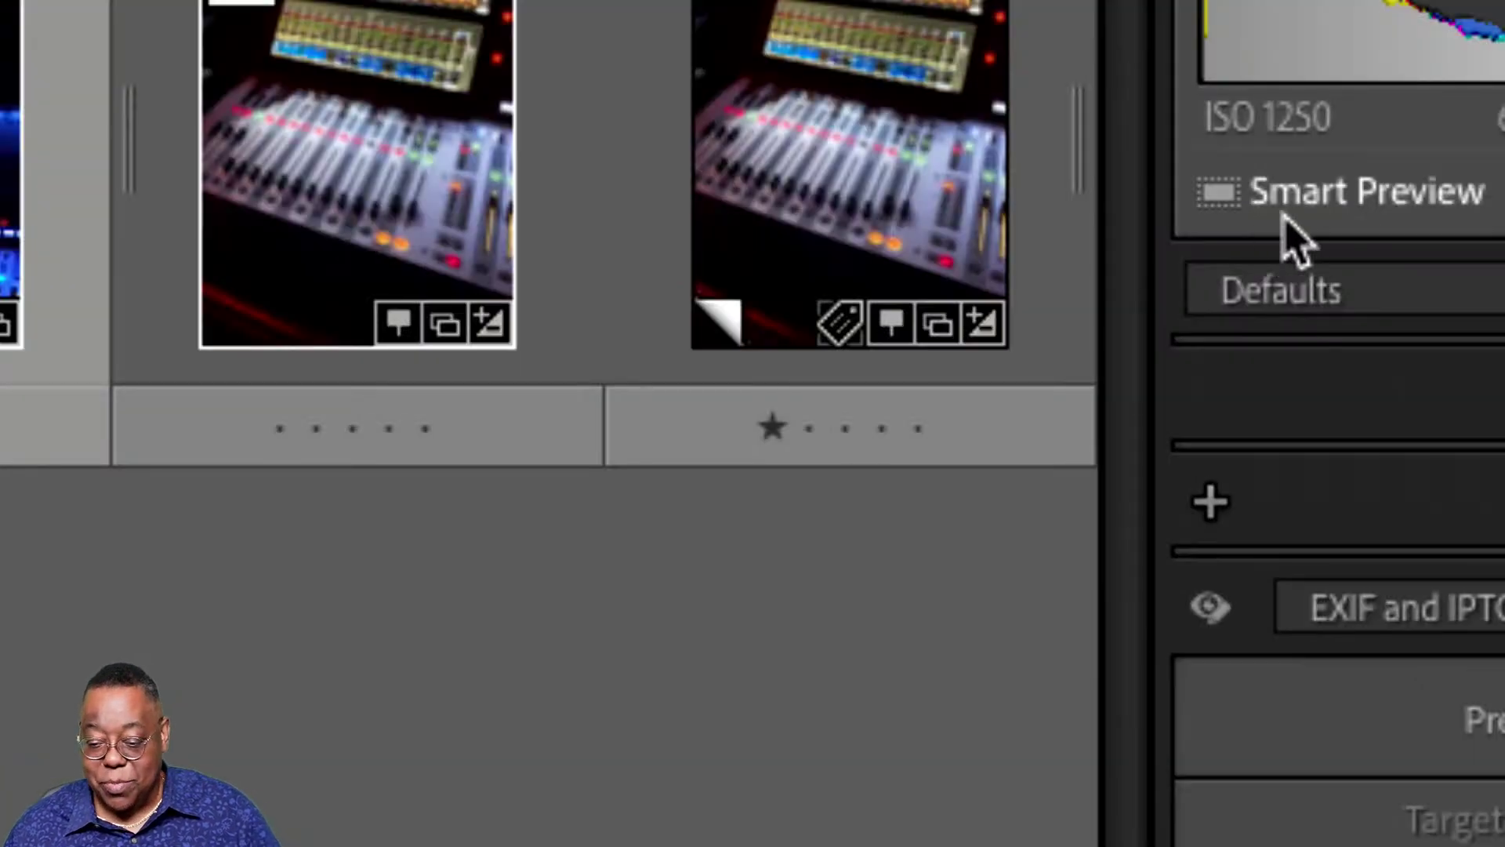
{"action": "left_click", "coordinate": [1327, 220]}
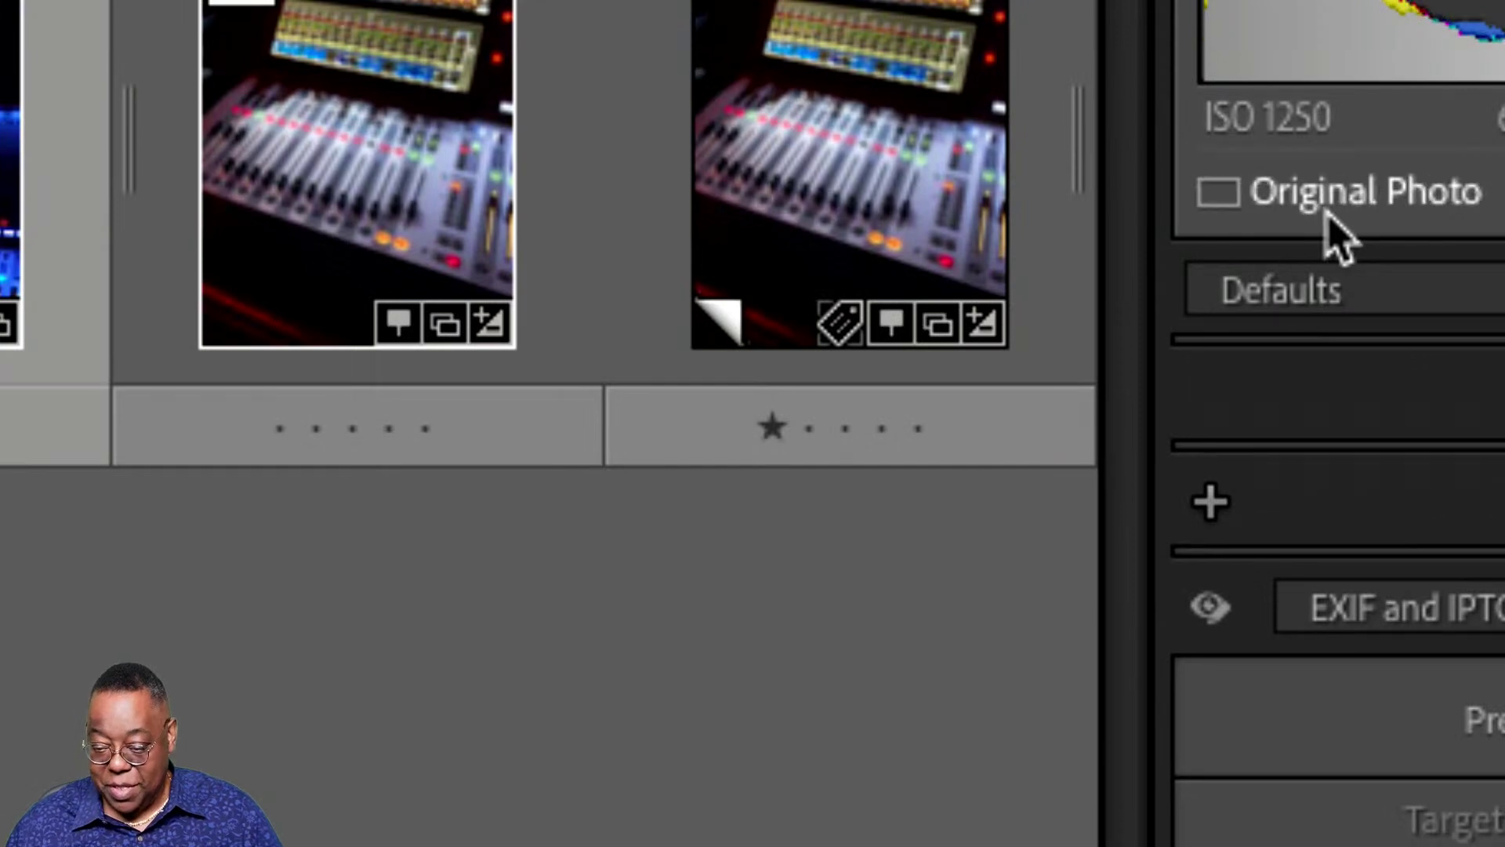
{"action": "left_click", "coordinate": [1327, 212]}
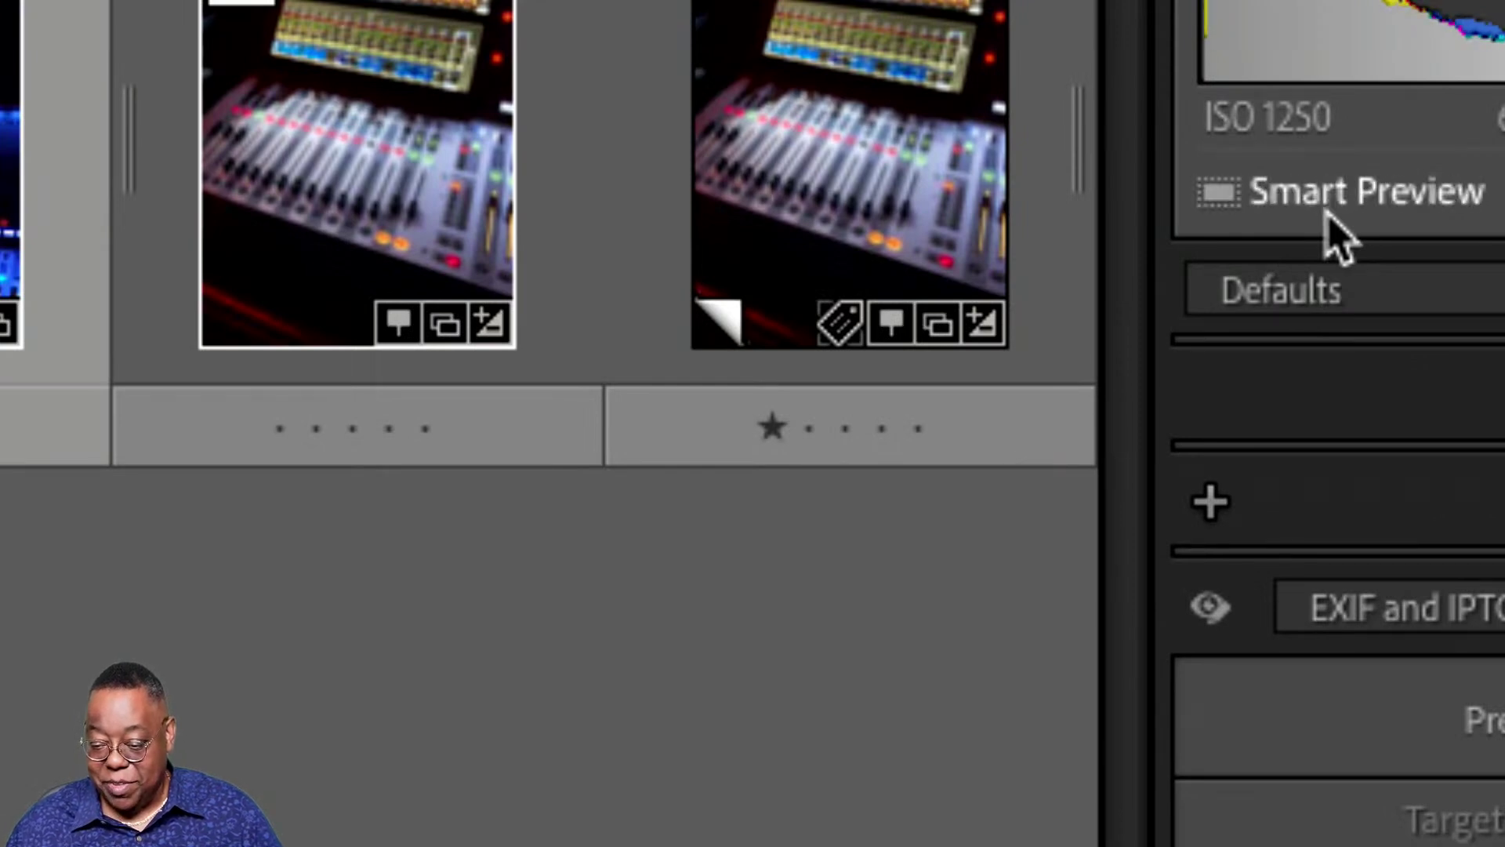
{"action": "left_click", "coordinate": [1326, 212]}
{"action": "left_click", "coordinate": [1326, 211]}
{"action": "left_click", "coordinate": [1327, 214]}
{"action": "left_click", "coordinate": [1327, 213]}
{"action": "left_click", "coordinate": [1327, 213]}
{"action": "key", "text": "Right"}
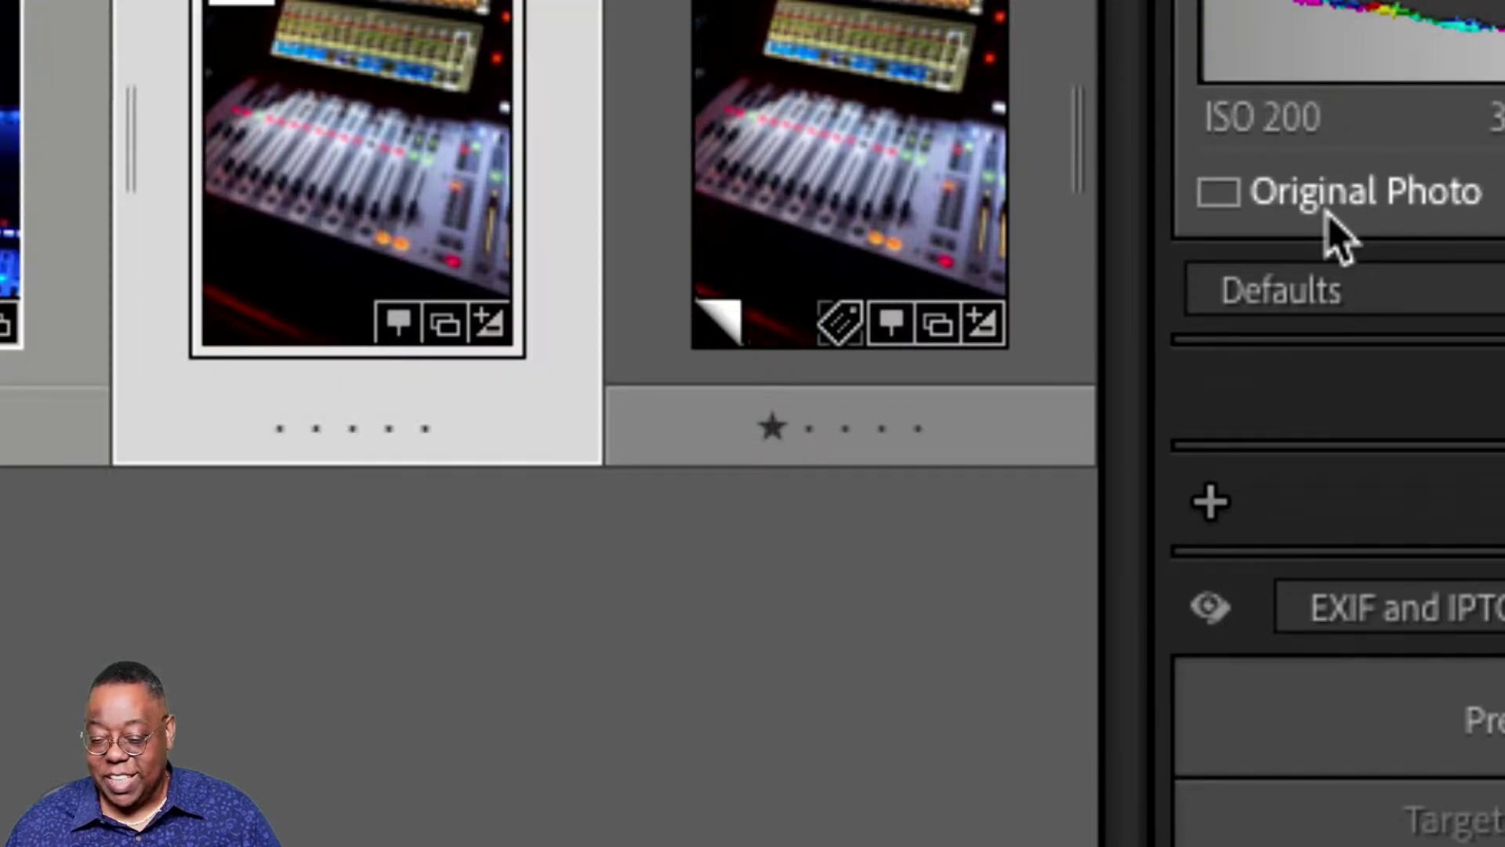
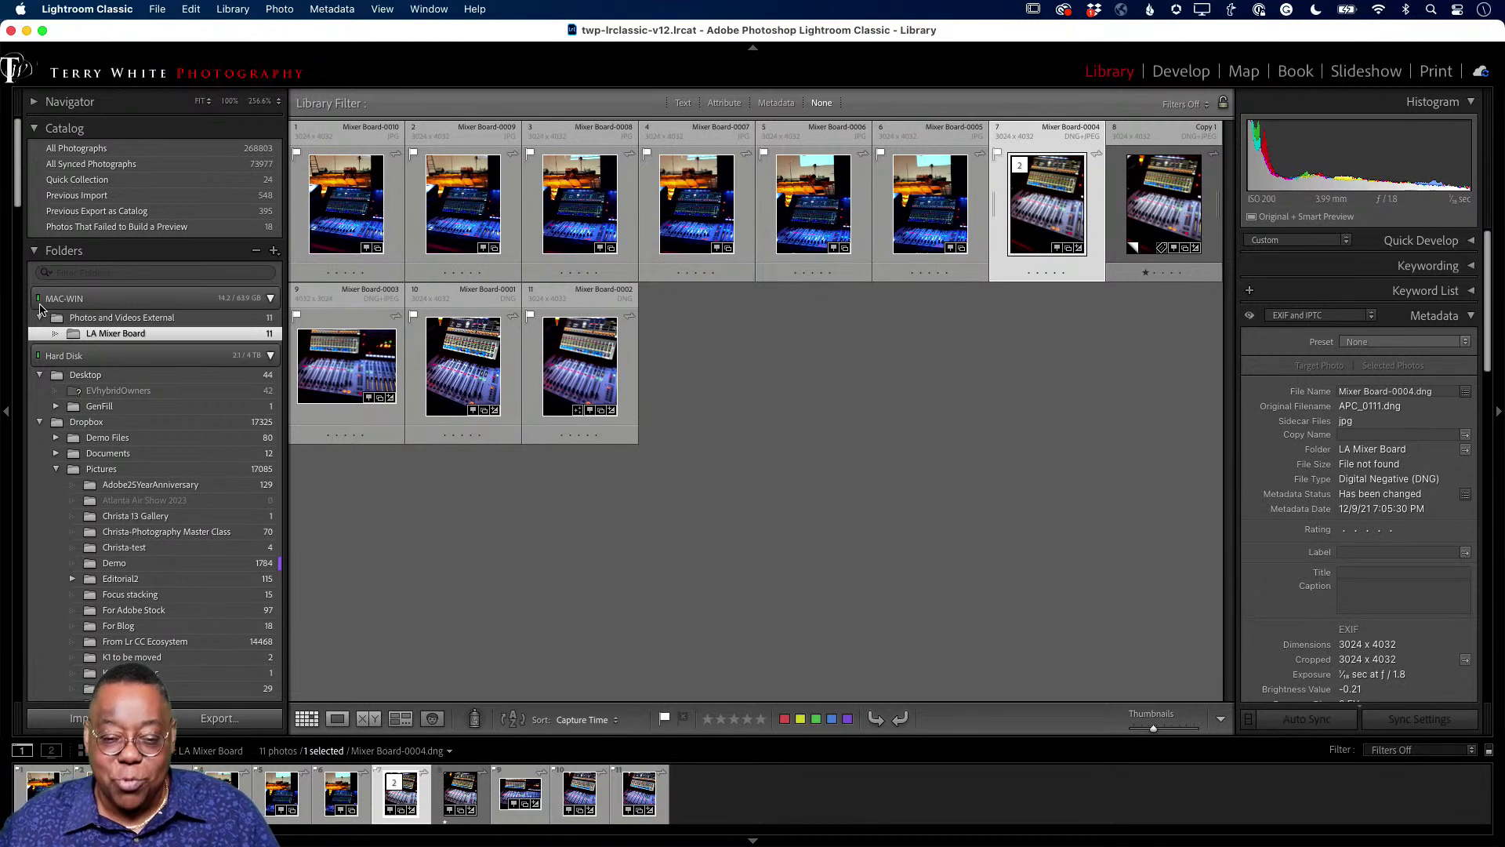
{"action": "left_click", "coordinate": [390, 523]}
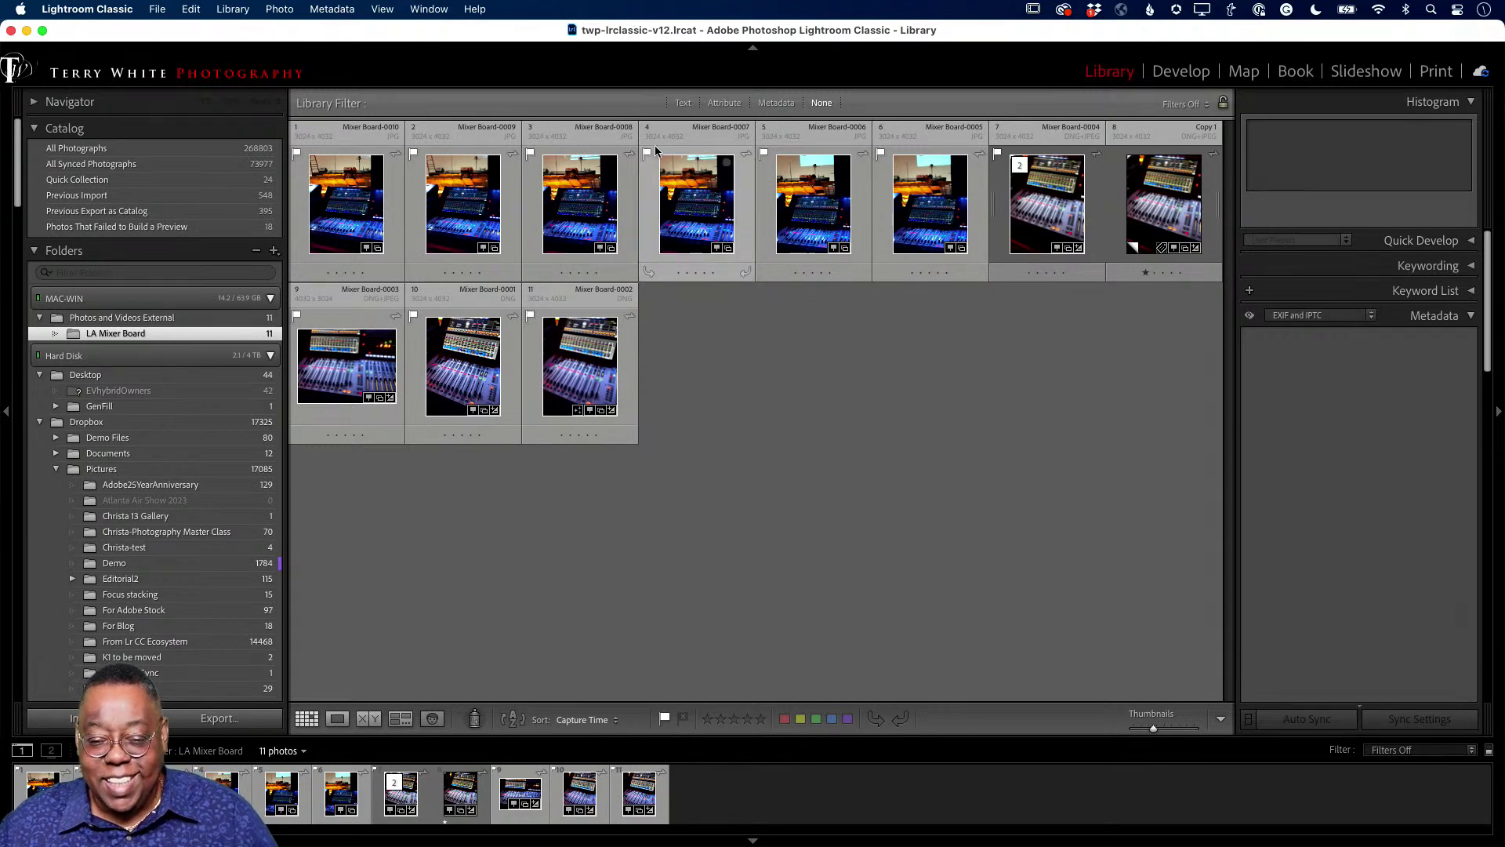
View the folder path that leads to the open catalog file, twp-lrclassic-v12.lrcat
{"action": "left_click", "coordinate": [616, 35], "text": "super"}
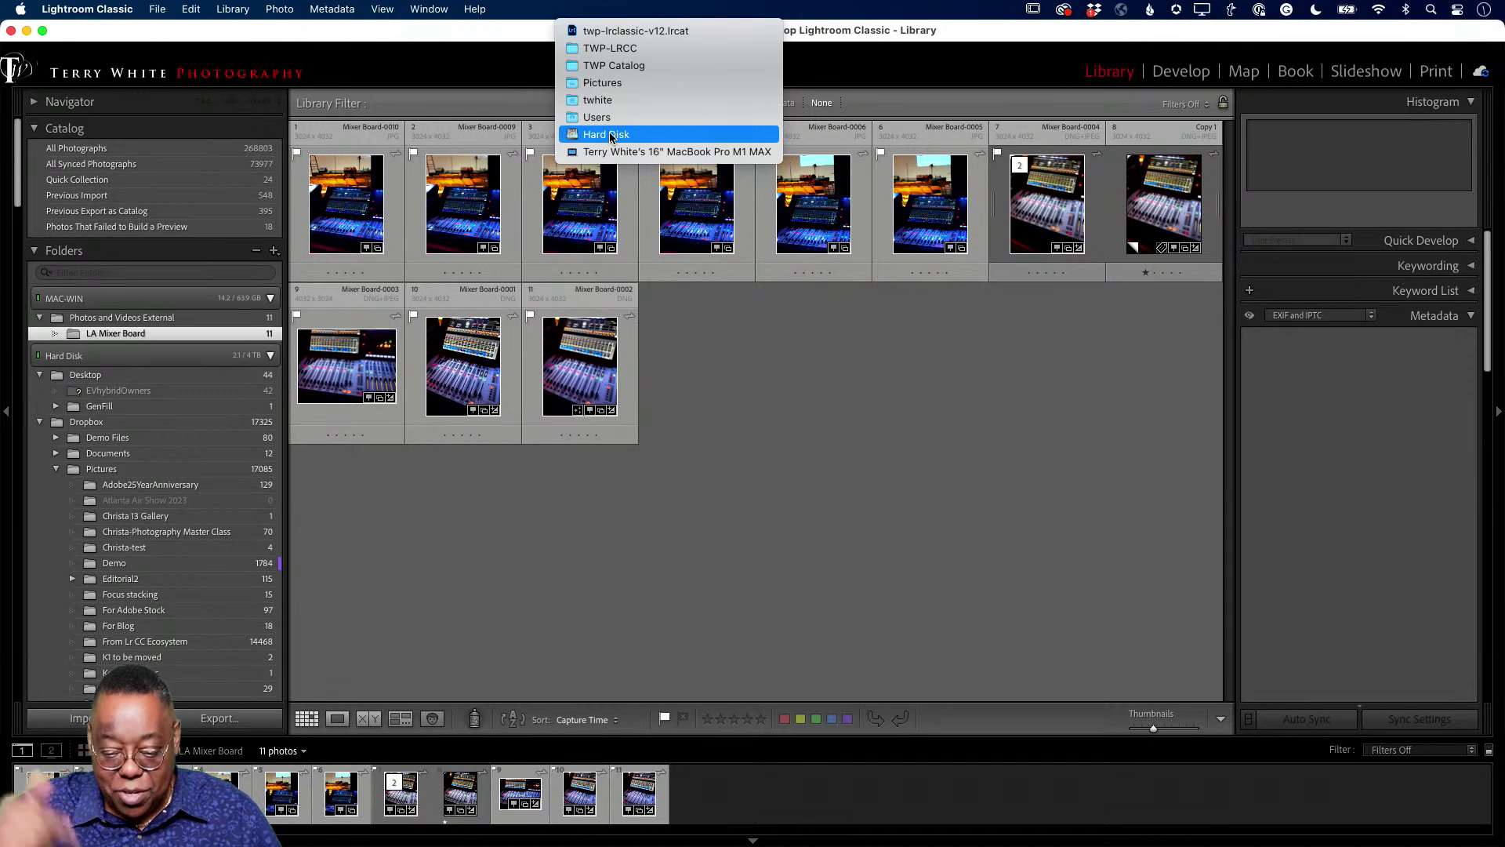
{"action": "left_click", "coordinate": [541, 30]}
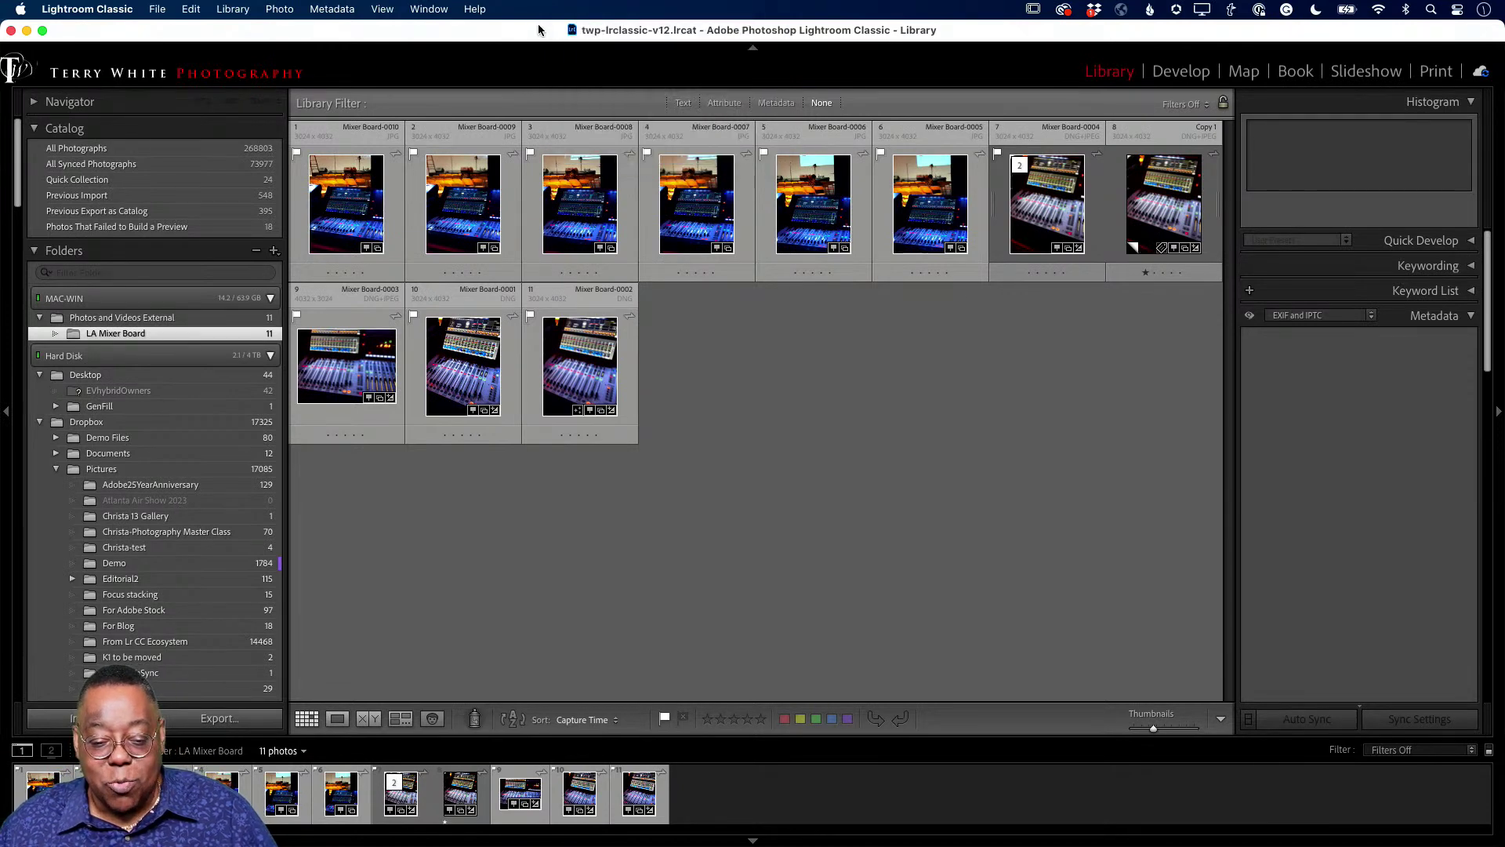
{"action": "left_click", "coordinate": [592, 34], "text": "super"}
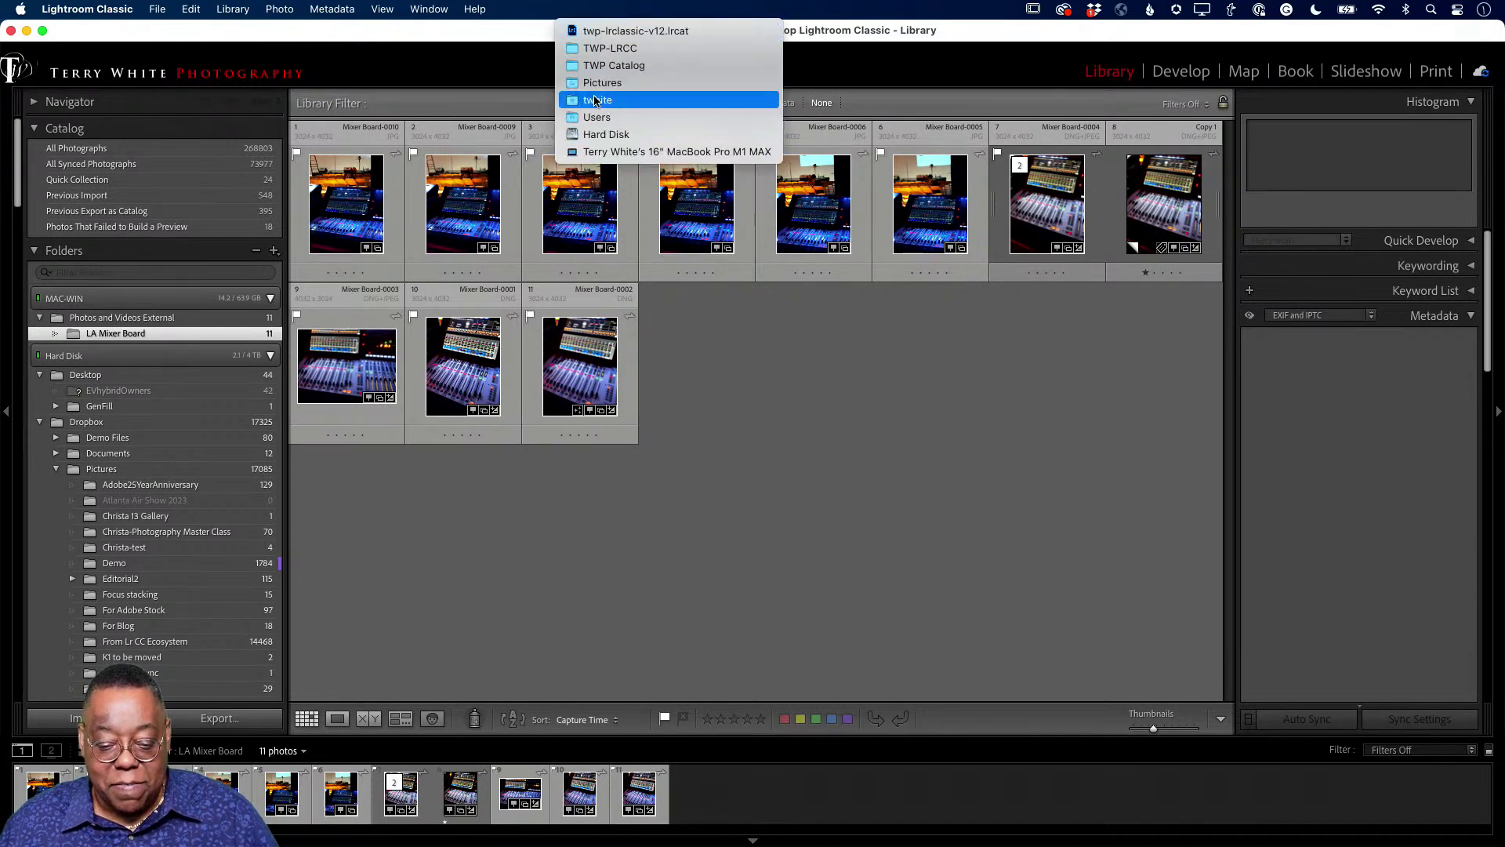
{"action": "left_click", "coordinate": [546, 35]}
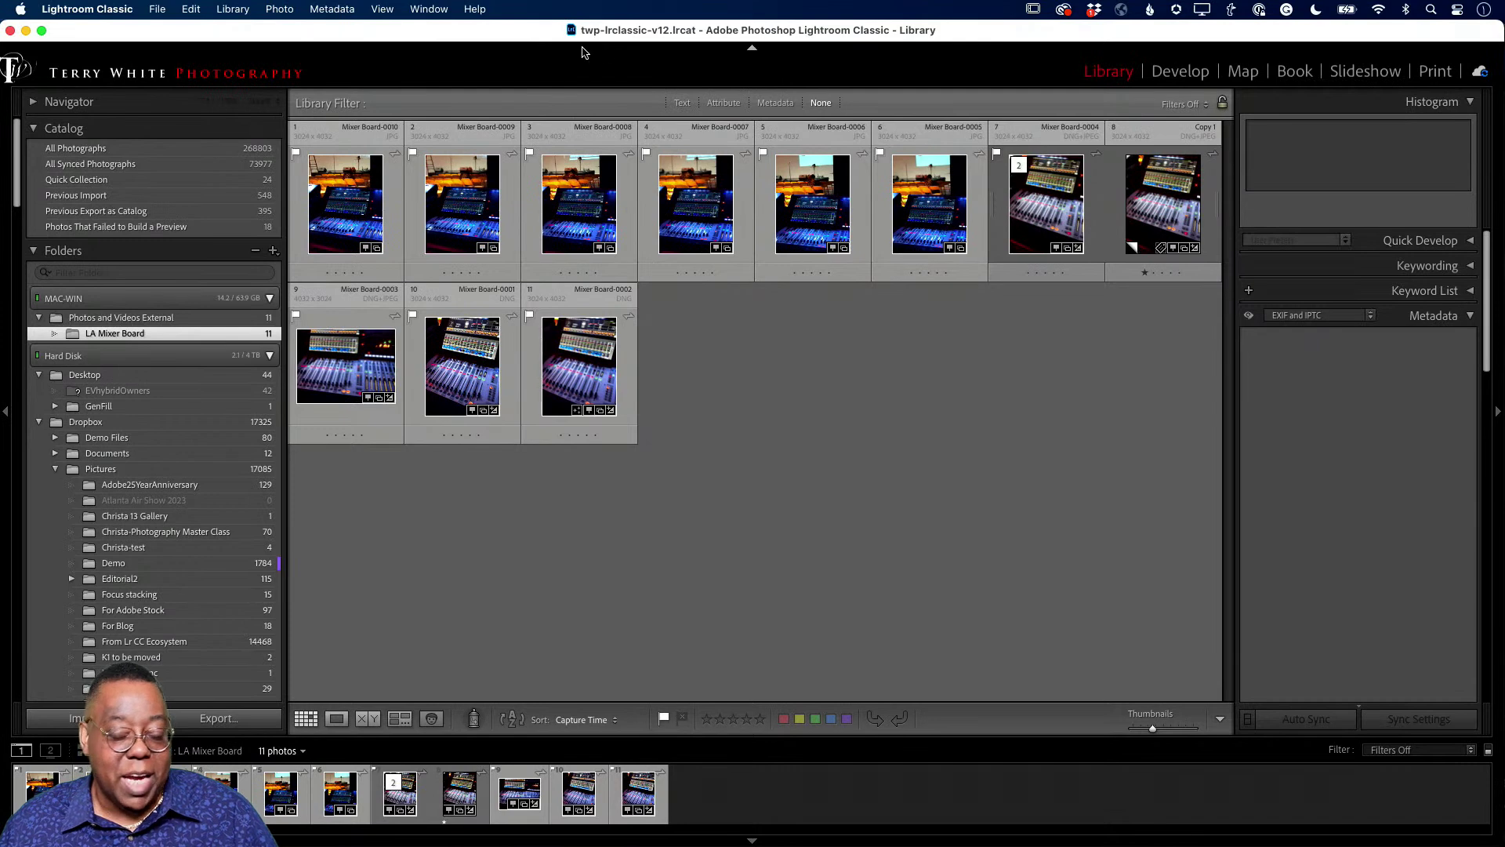
Look up the catalog's location in Catalog Settings and show it in Finder, enlarging the window to see every catalog file
{"action": "left_click", "coordinate": [100, 9]}
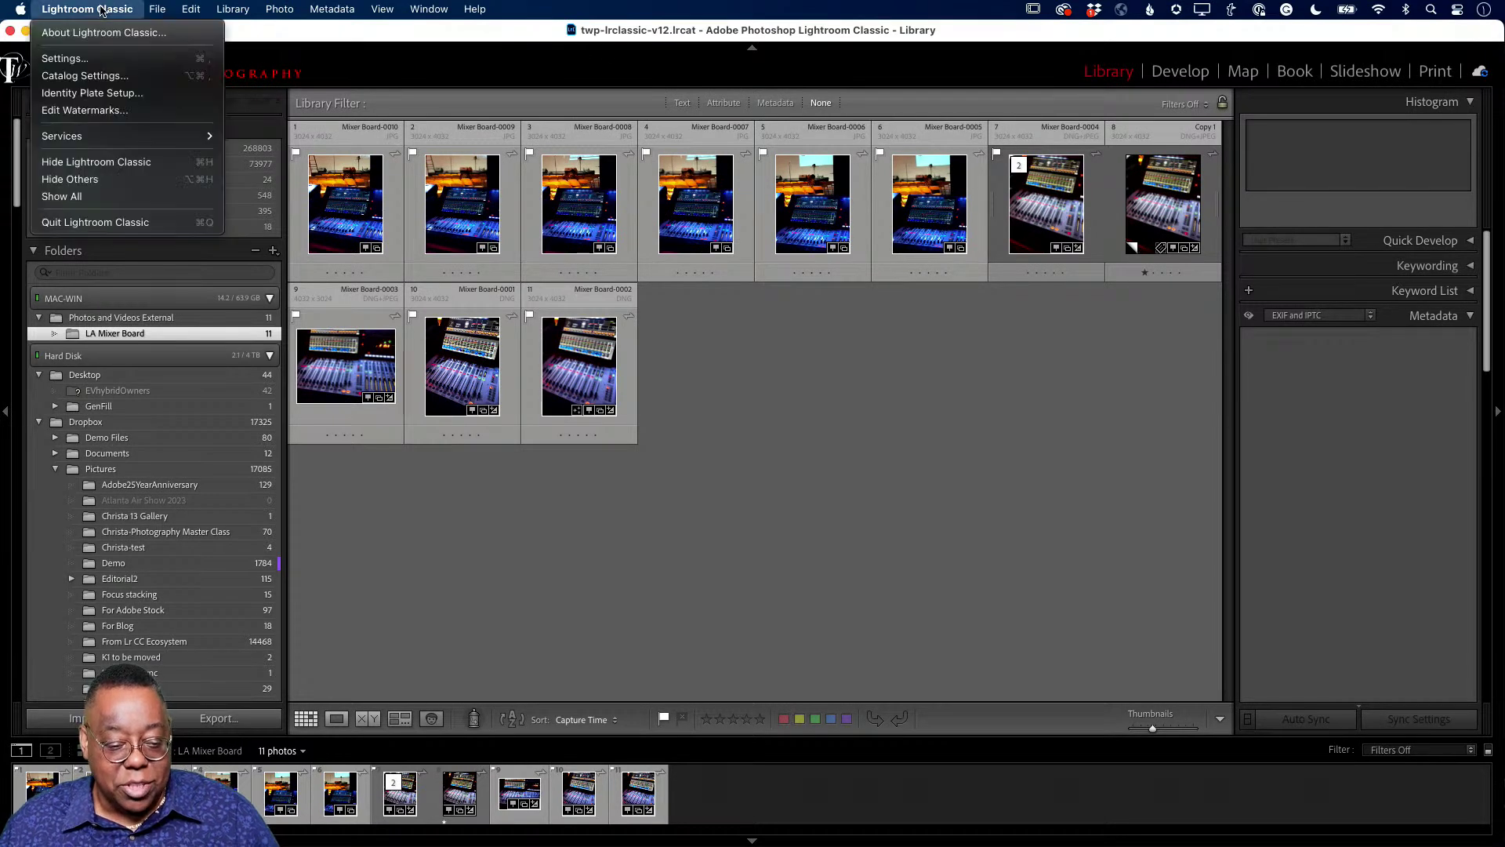
{"action": "left_click", "coordinate": [113, 76]}
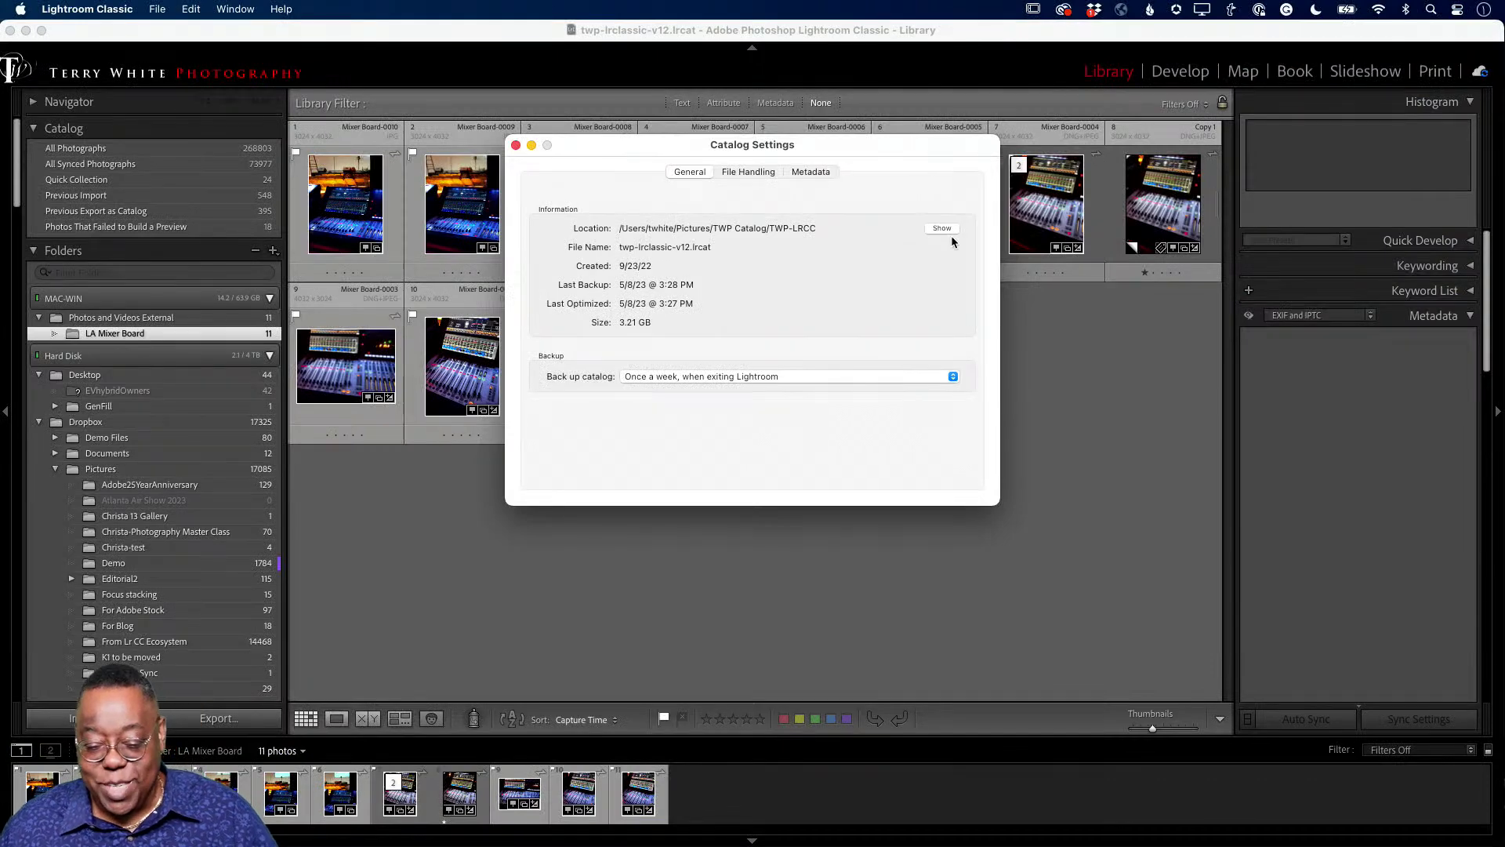
{"action": "left_click", "coordinate": [945, 230]}
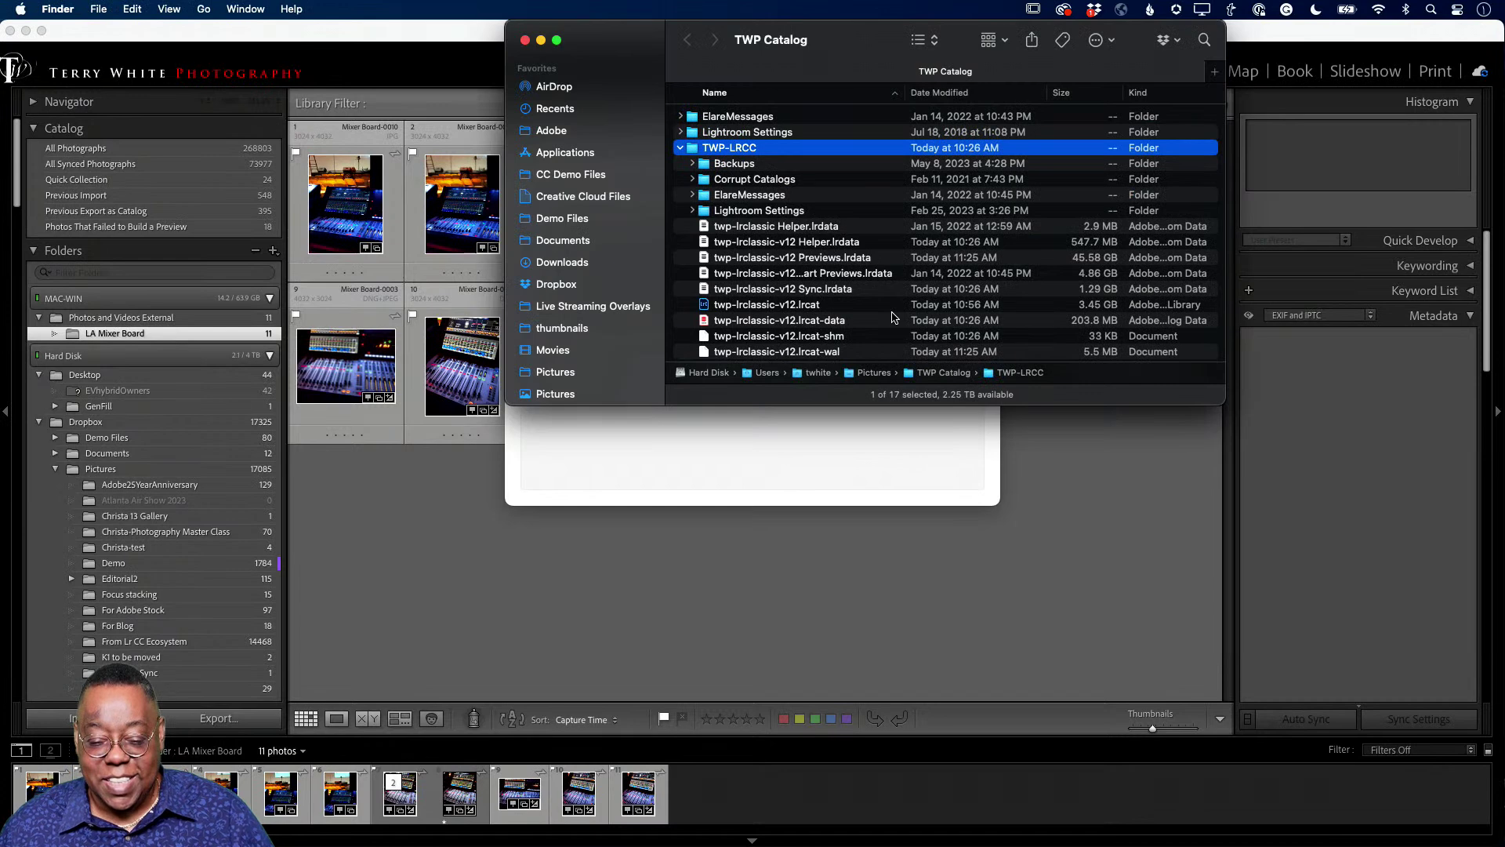
{"action": "left_click_drag", "start_coordinate": [1211, 400], "coordinate": [1244, 534]}
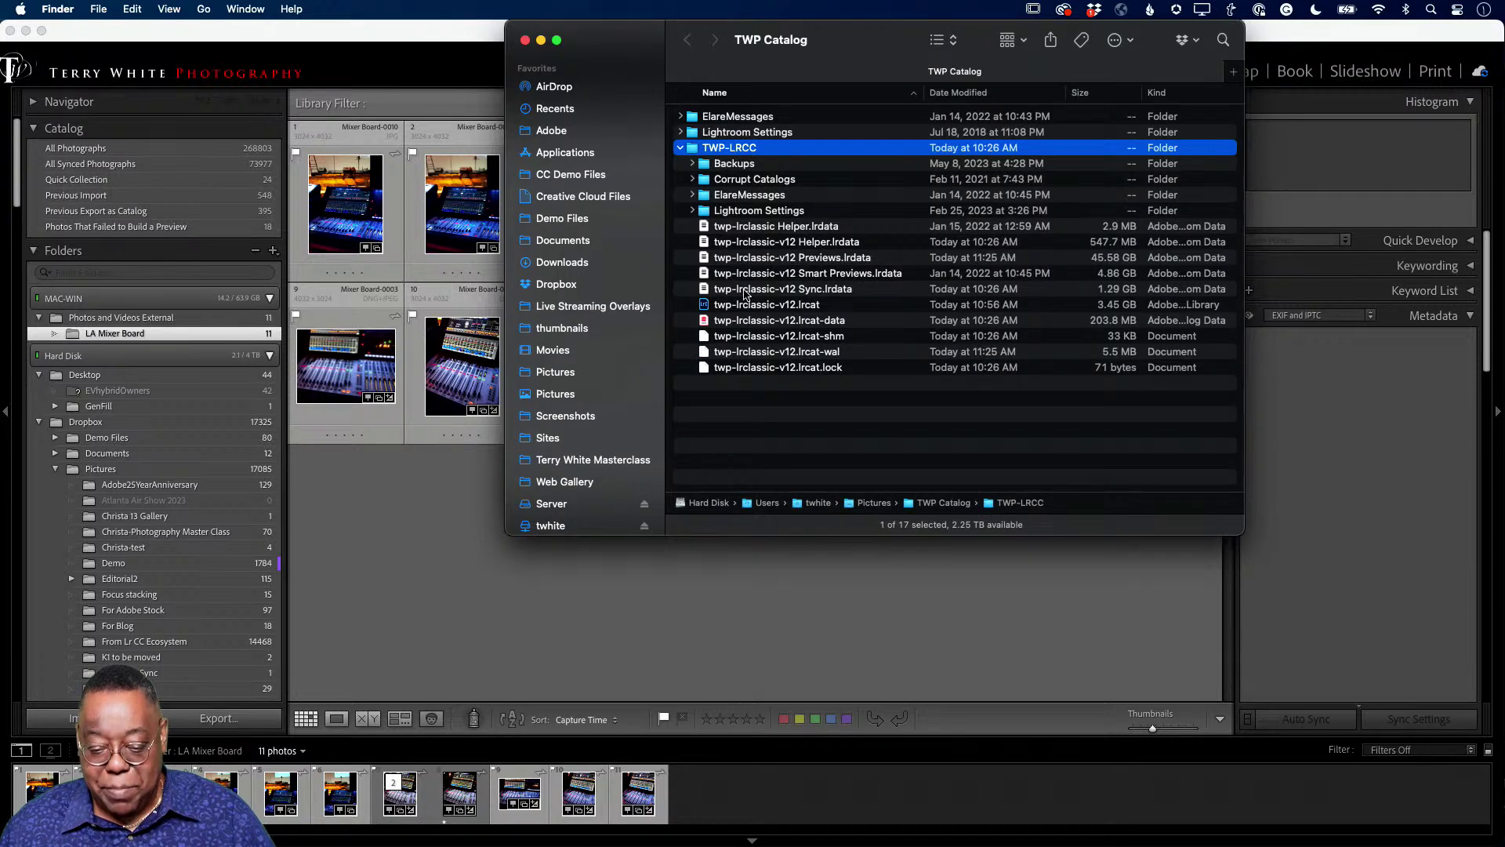
Inspect the Smart Previews data file and twp-lrclassic-v12.lrcat in the TWP-LRCC folder, and return to Lightroom Classic
{"action": "mouse_move", "coordinate": [762, 49]}
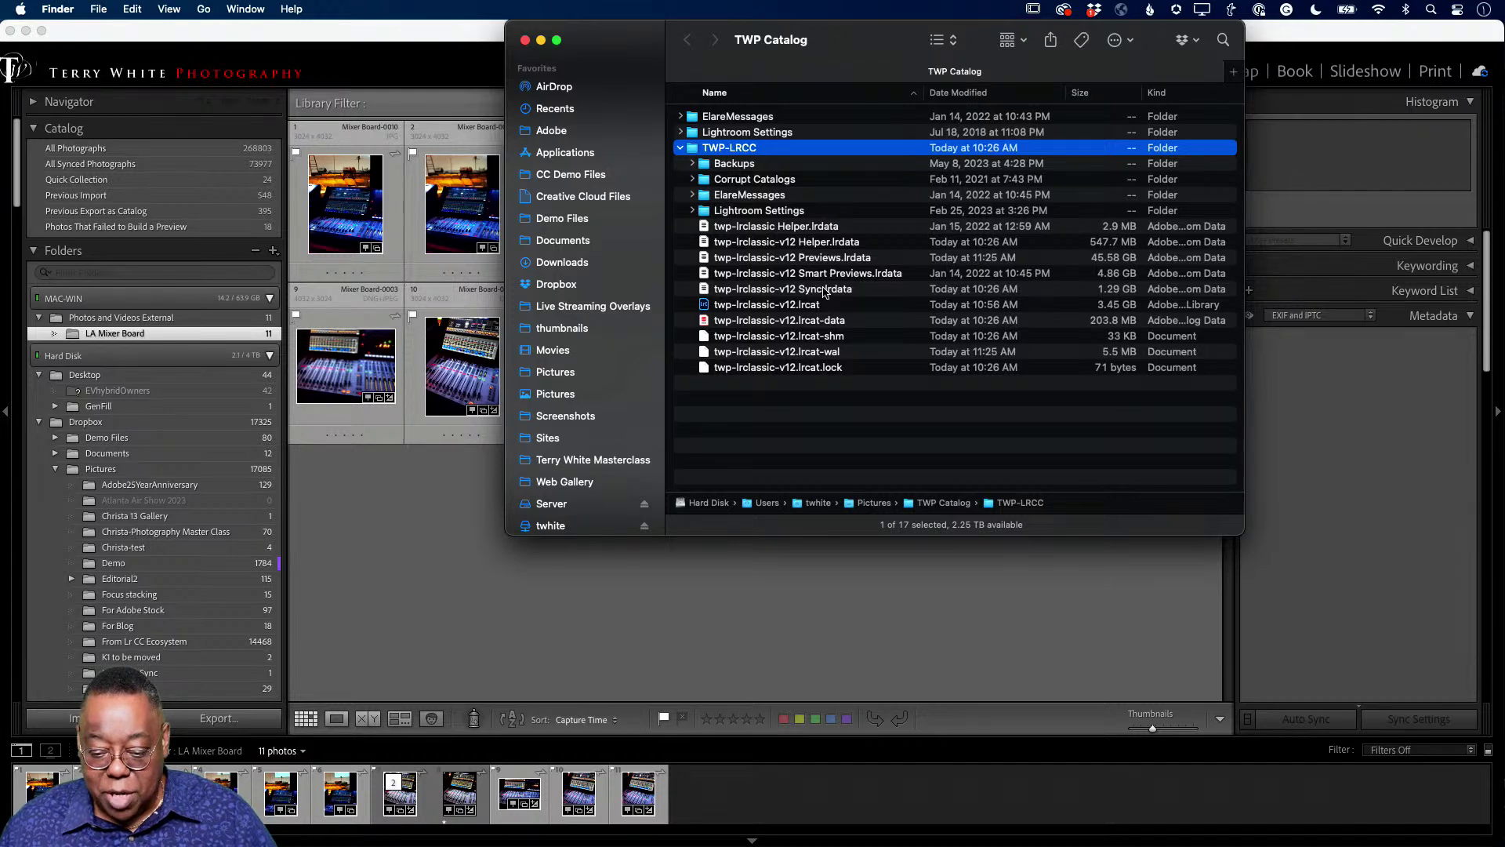
{"action": "left_click", "coordinate": [854, 278]}
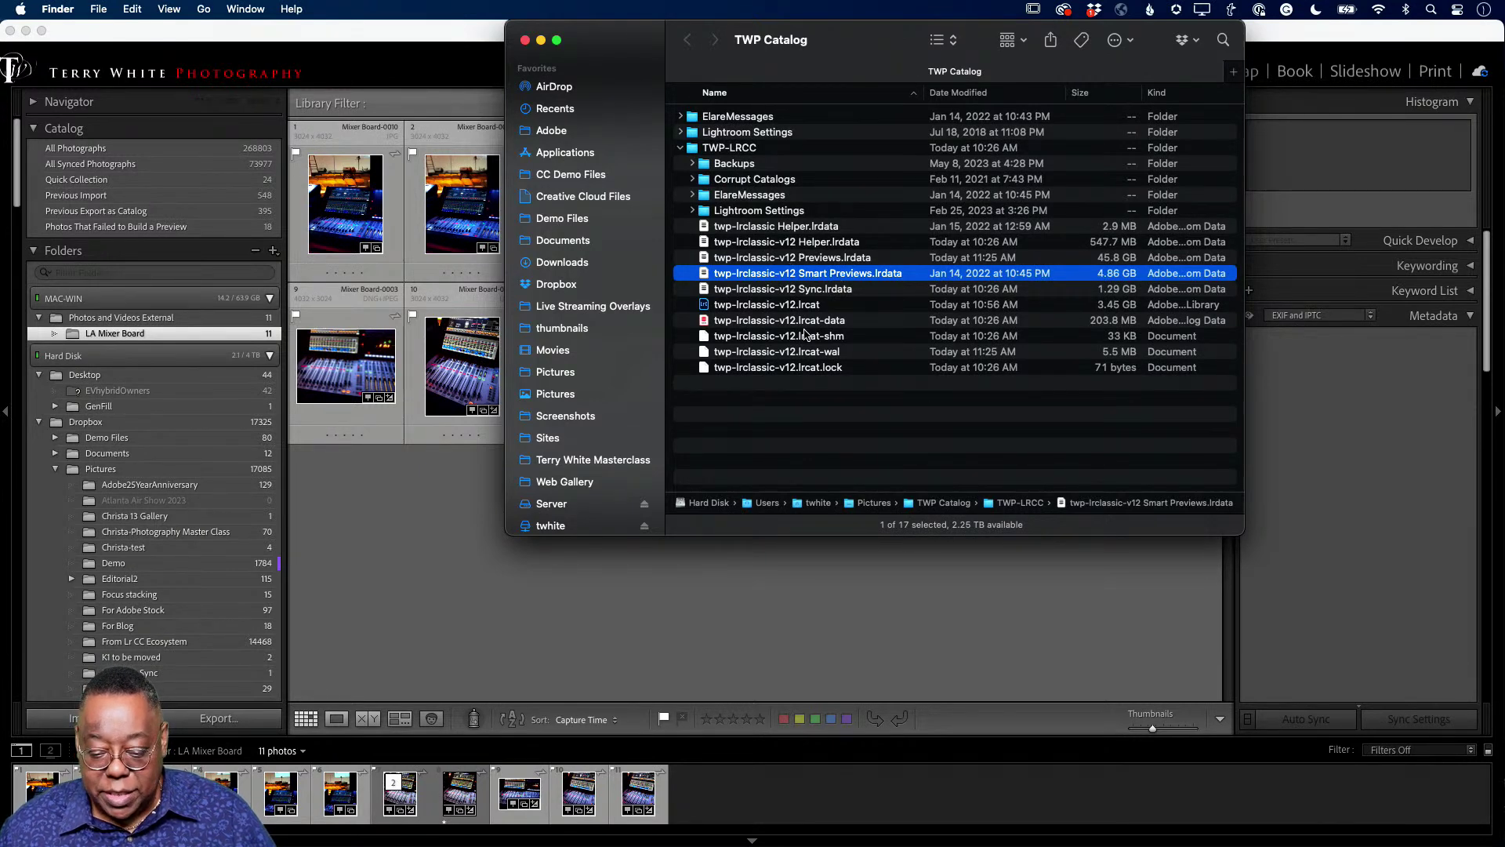
{"action": "left_click", "coordinate": [815, 308]}
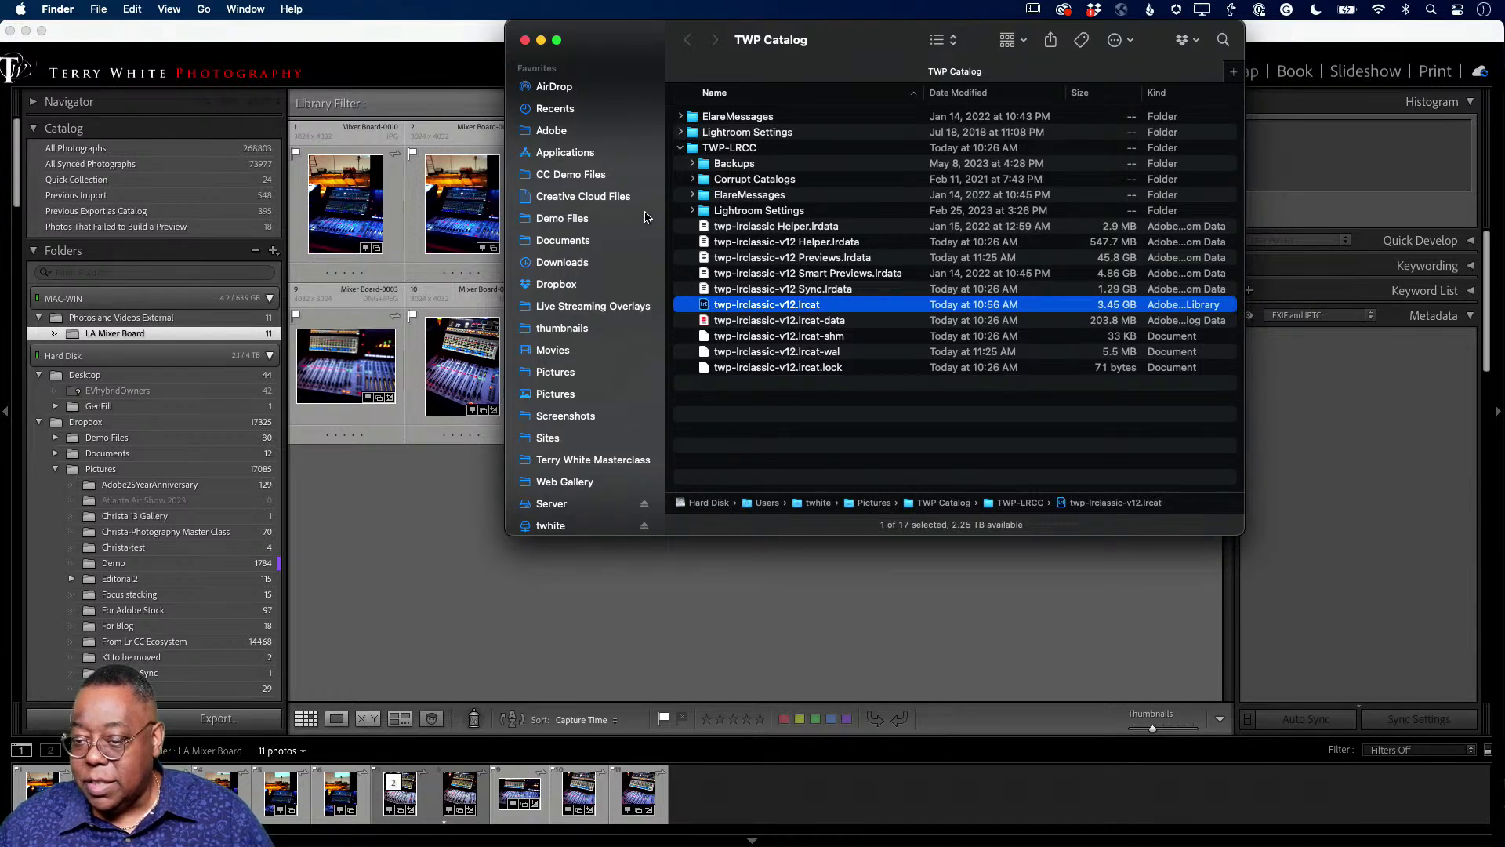
{"action": "left_click", "coordinate": [459, 49]}
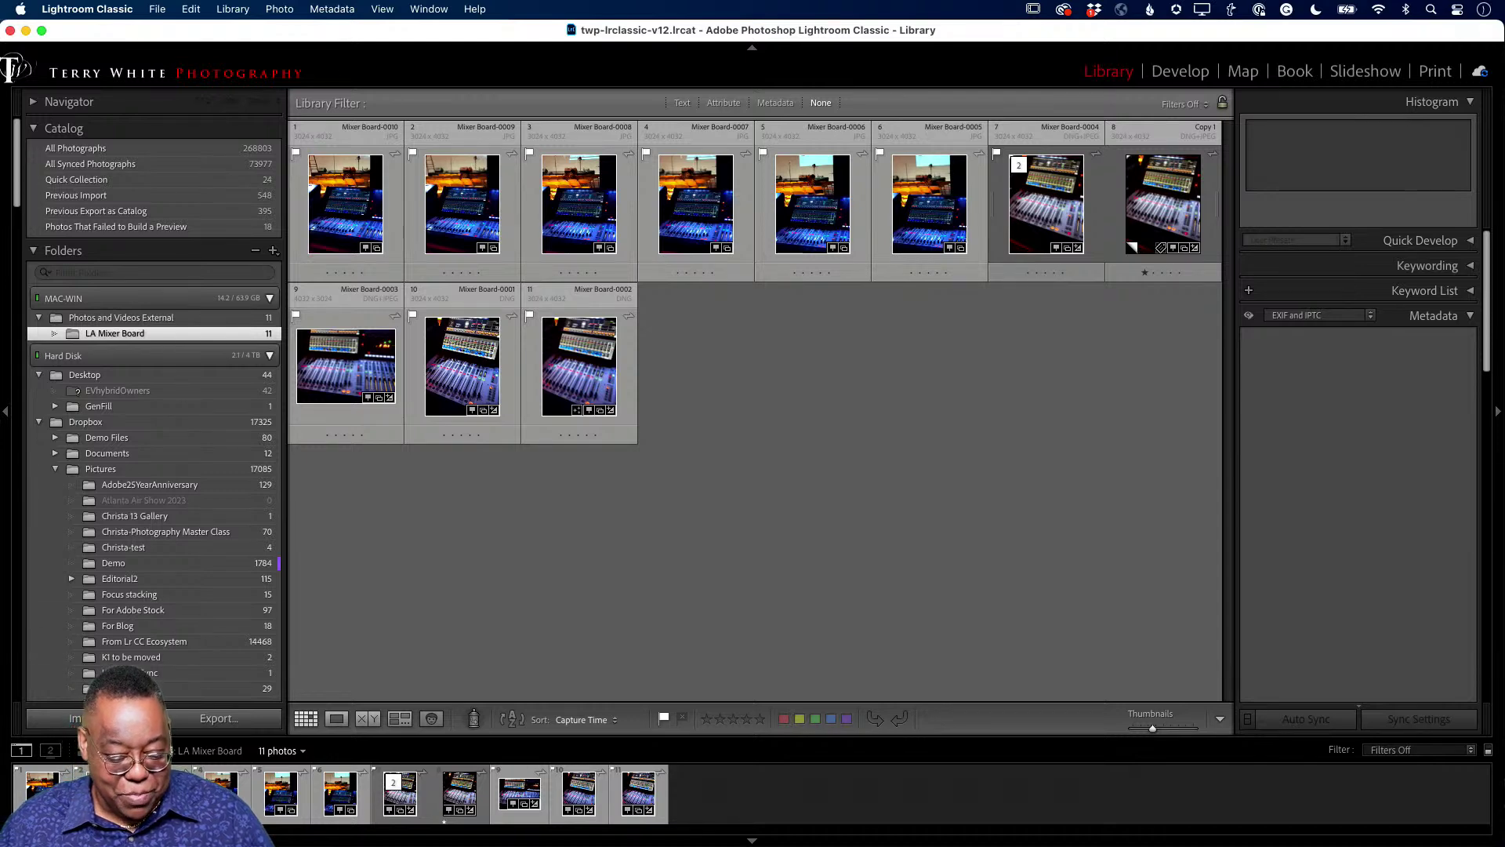
Open the photo import dialog, set the import method to Copy and organize the destination by date
{"action": "key", "text": "super+shift+i"}
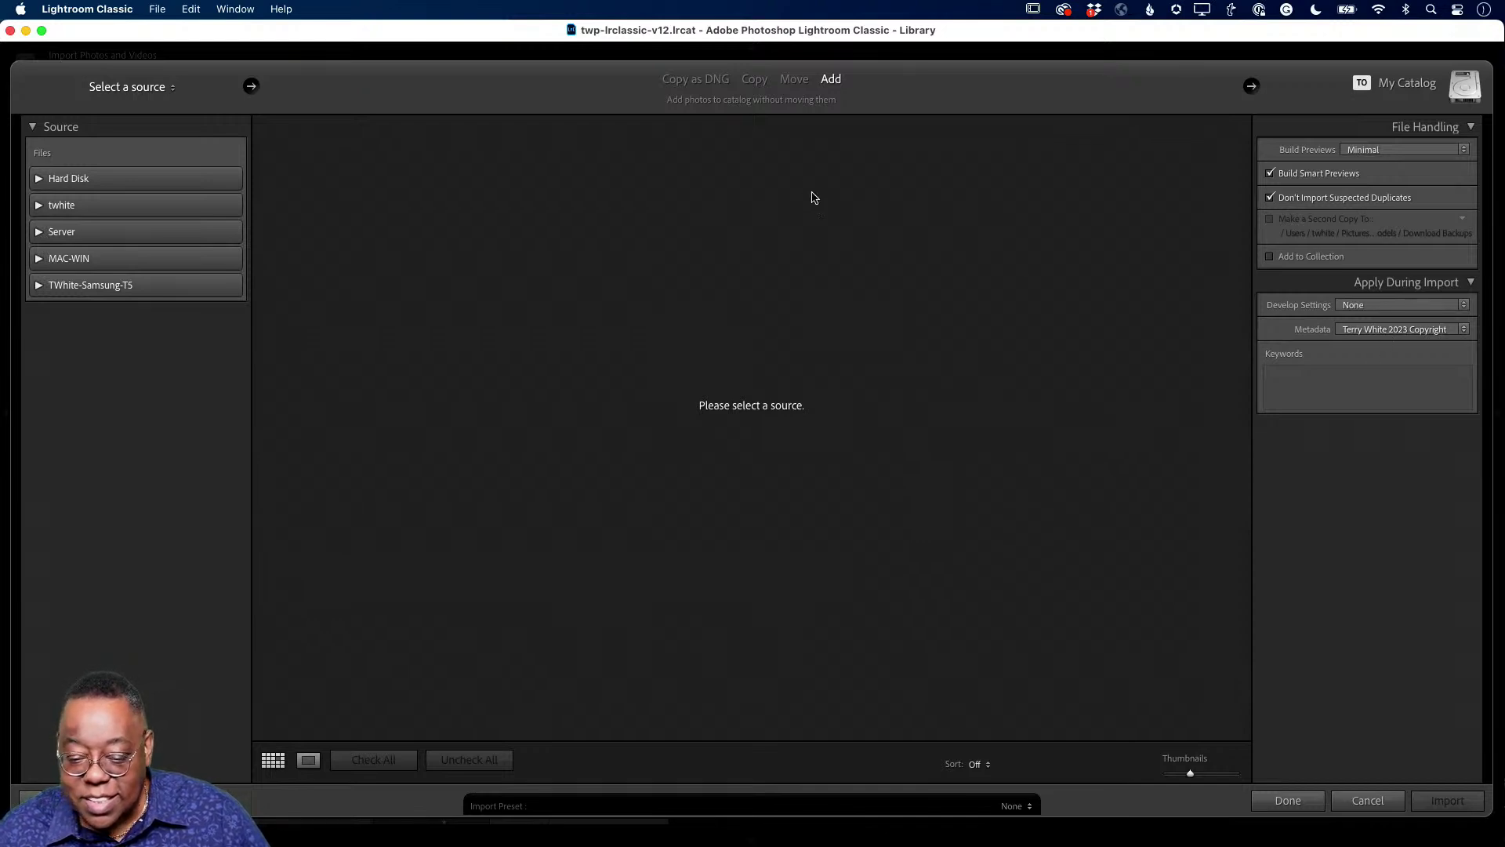
{"action": "left_click", "coordinate": [762, 83]}
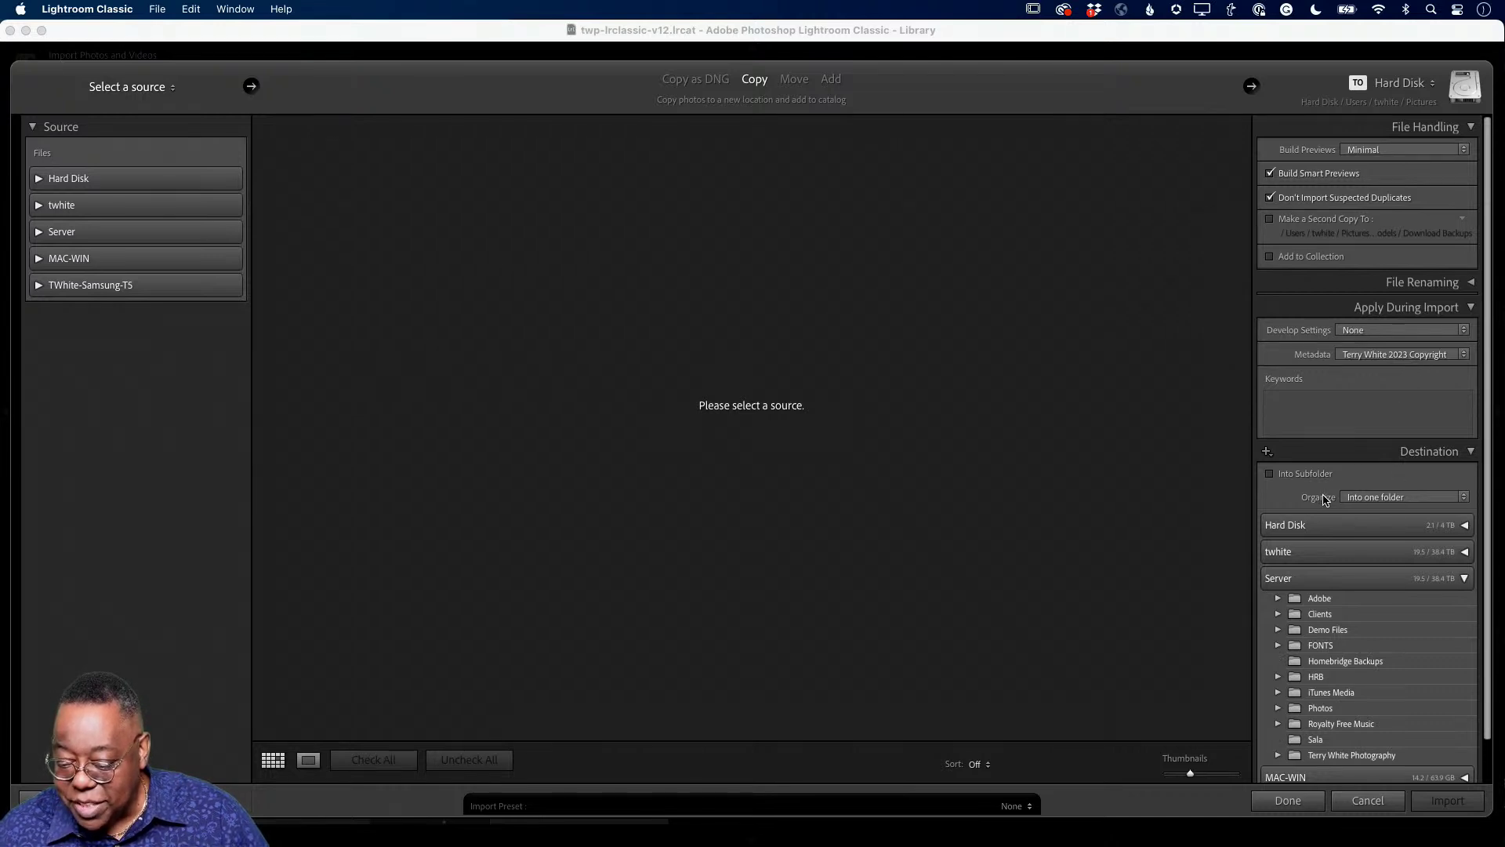
{"action": "left_click", "coordinate": [1352, 497]}
{"action": "left_click", "coordinate": [1362, 481]}
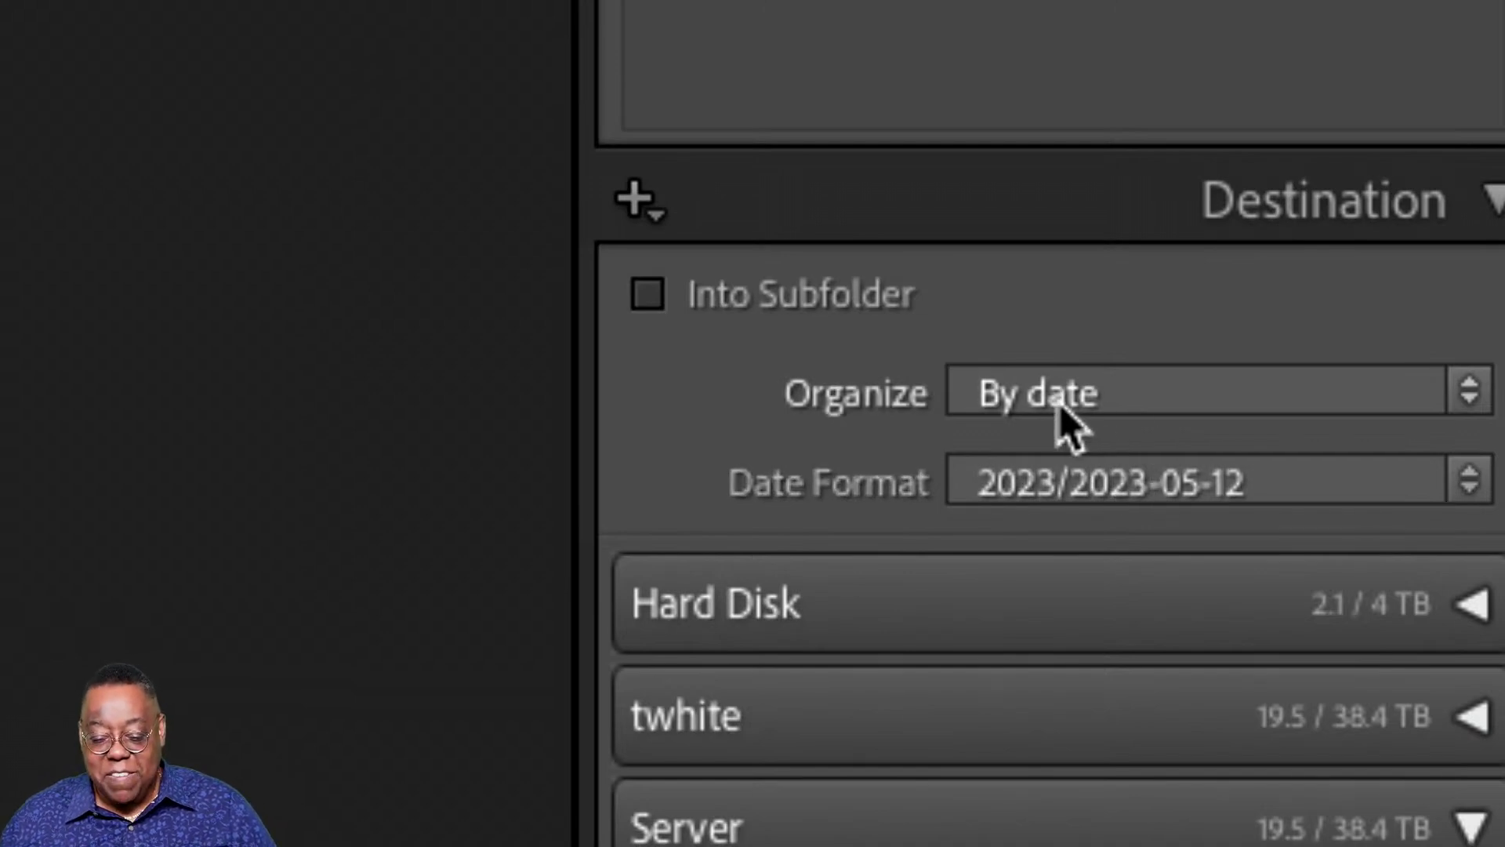
Organize the import destination into one folder and enable importing into a subfolder
{"action": "left_click", "coordinate": [1120, 403]}
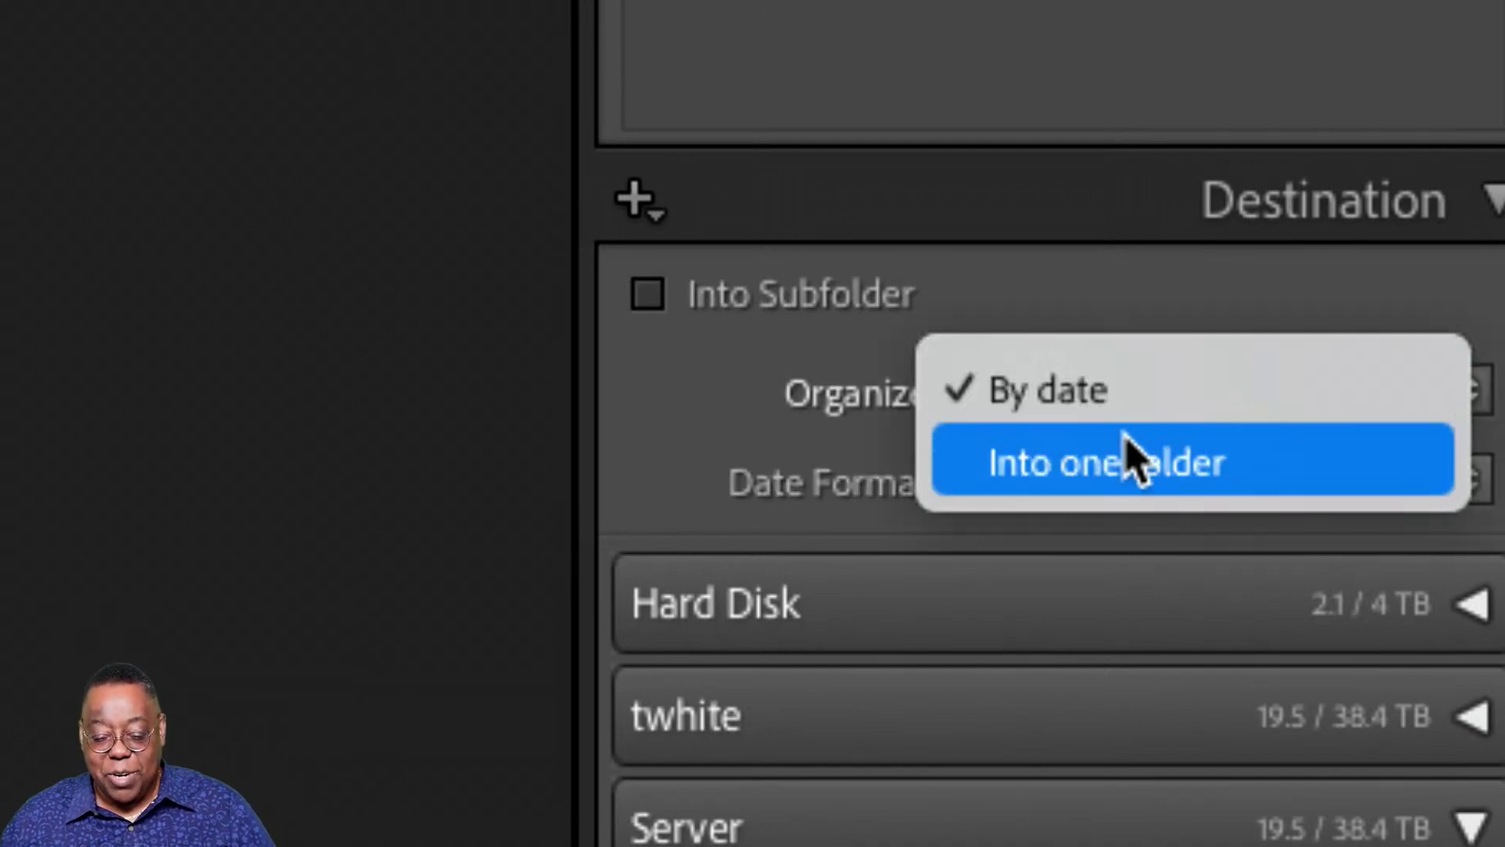
{"action": "left_click", "coordinate": [1127, 461]}
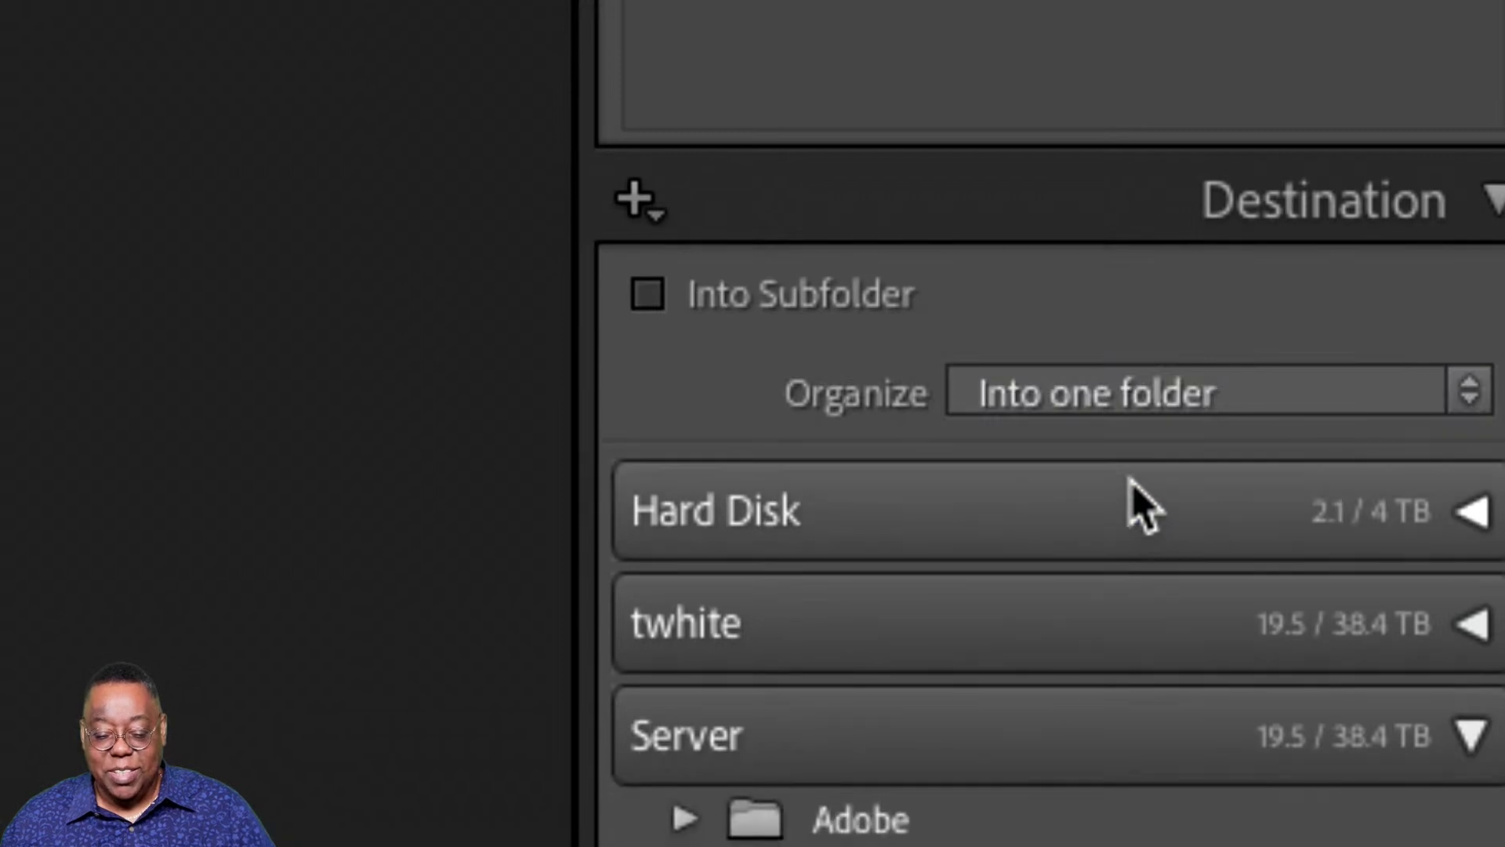
{"action": "left_click", "coordinate": [801, 300]}
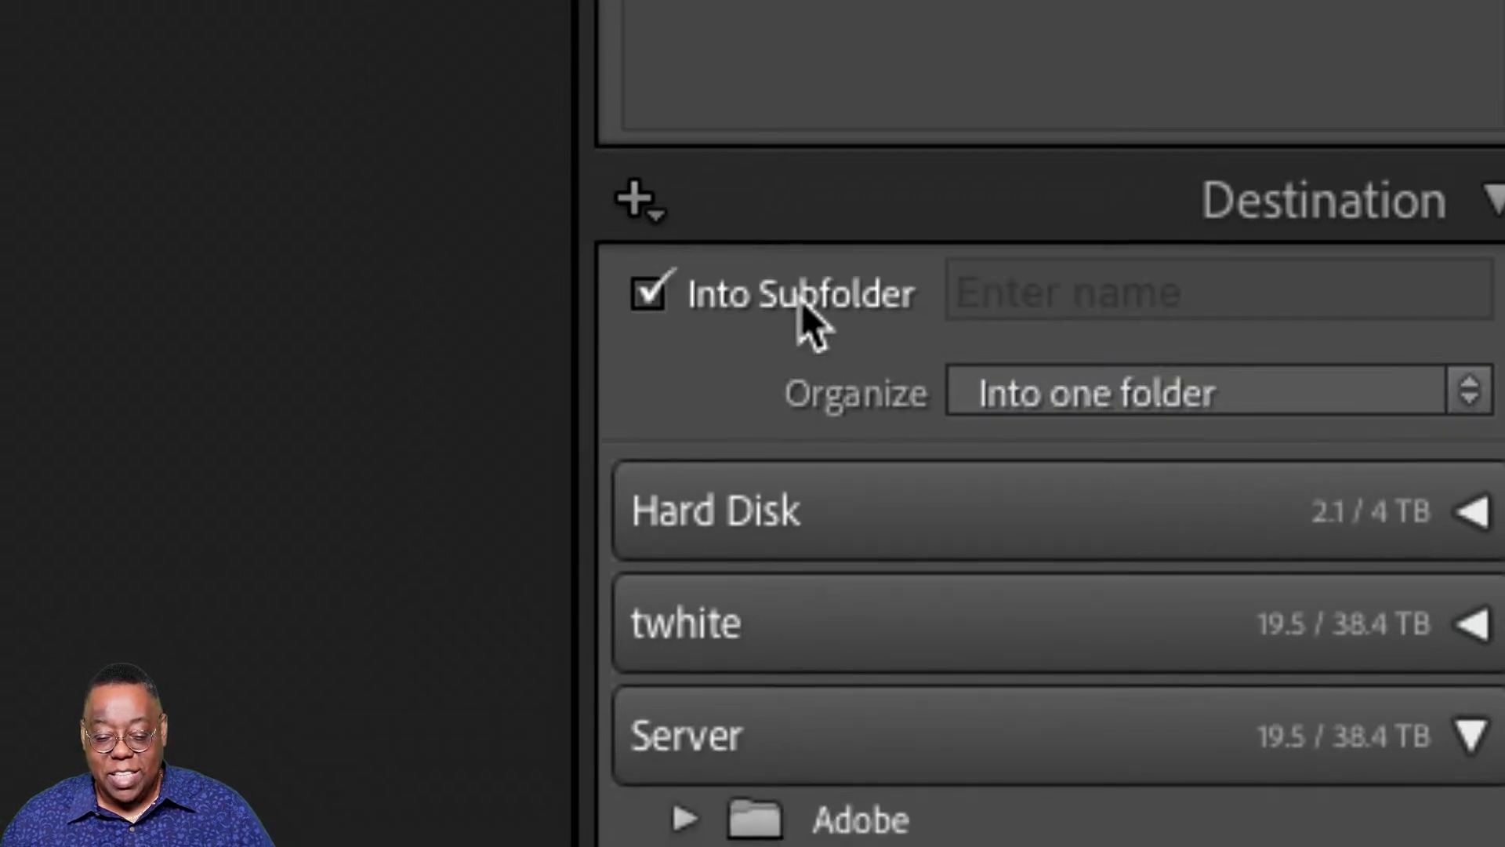
Activate the import subfolder's name field, and cancel the photo import
{"action": "left_click", "coordinate": [1043, 298]}
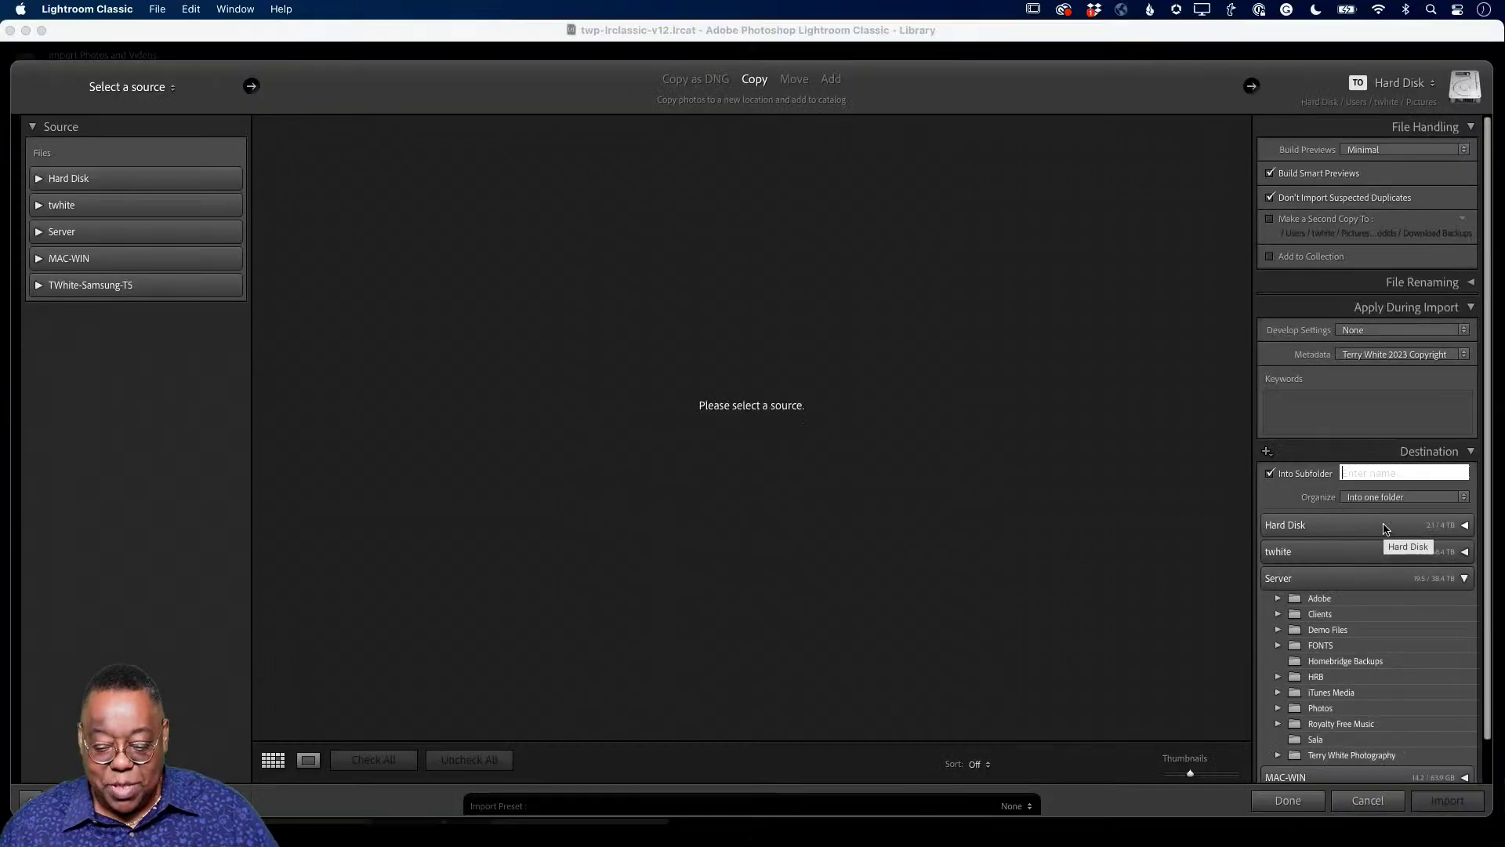
{"action": "left_click", "coordinate": [1368, 801]}
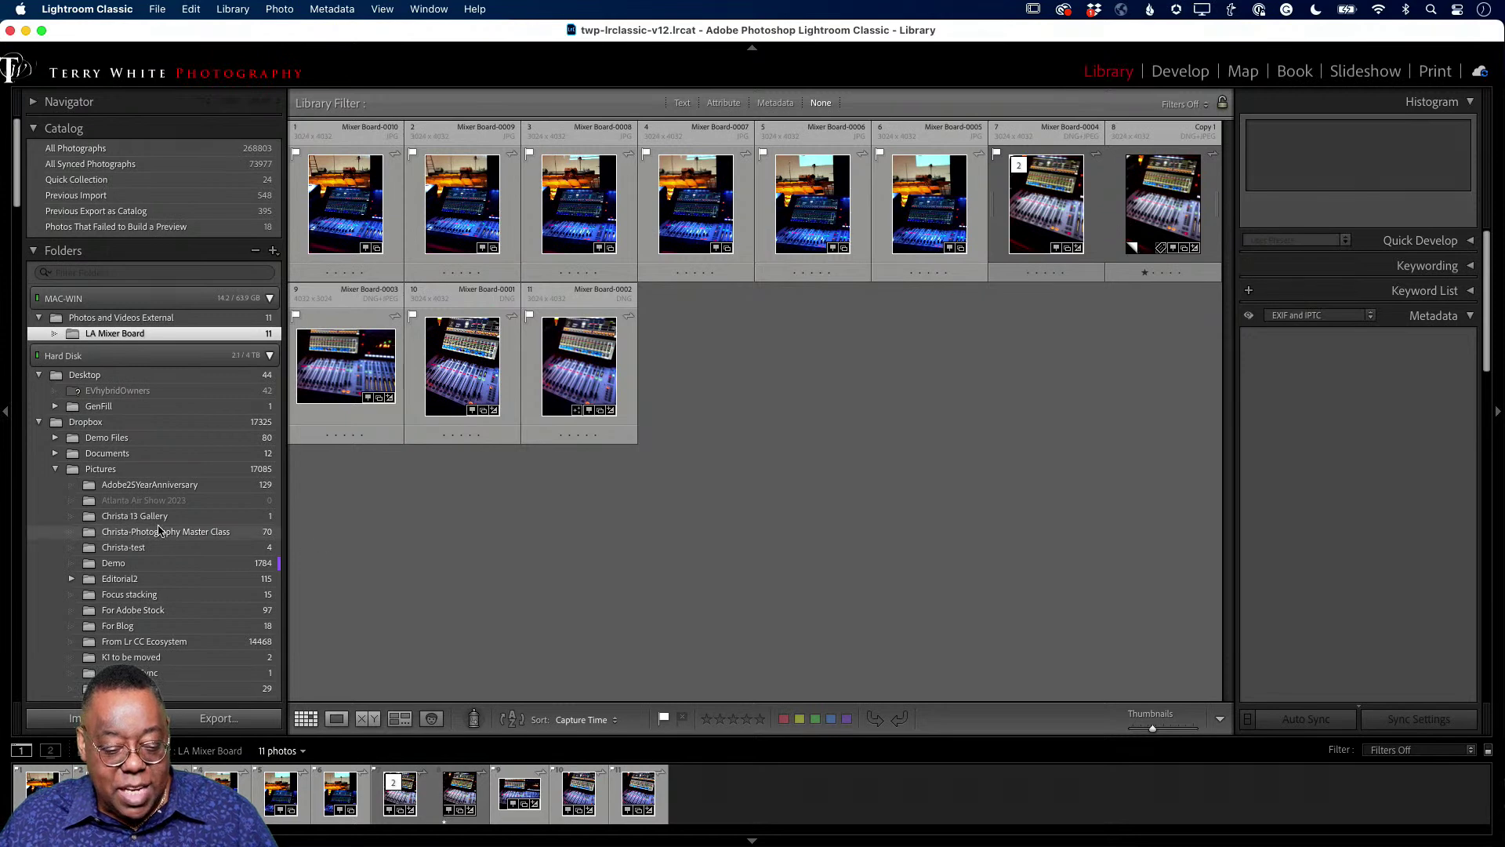
Collapse the Hard Disk and MAC-WIN volumes in the folder list
{"action": "scroll", "coordinate": [157, 527], "scroll_direction": "down", "scroll_amount": 5}
{"action": "scroll", "coordinate": [159, 528], "scroll_direction": "up", "scroll_amount": 3}
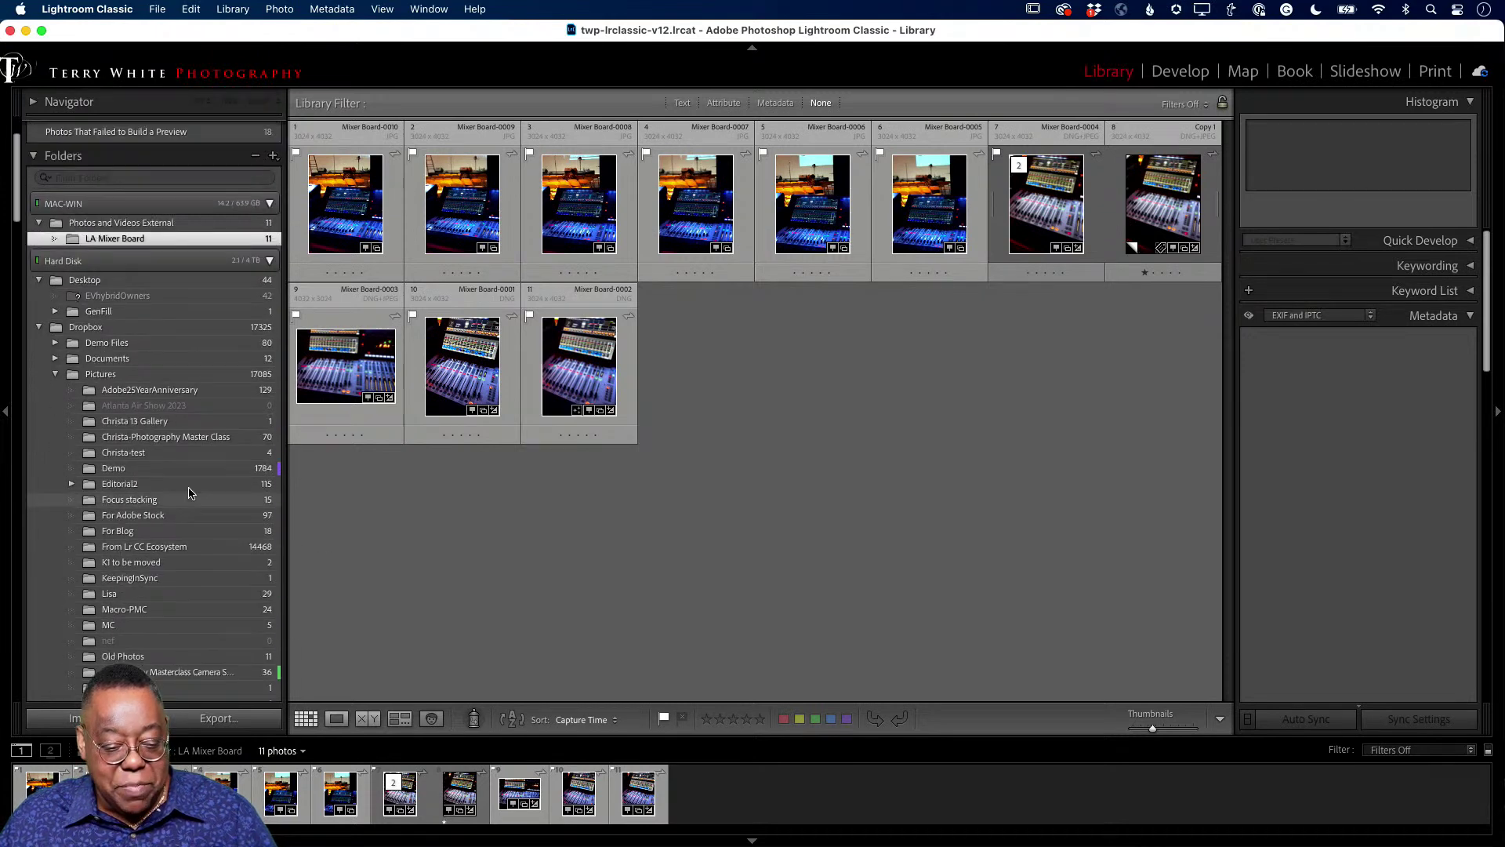
{"action": "left_click", "coordinate": [269, 269]}
{"action": "left_click", "coordinate": [270, 211]}
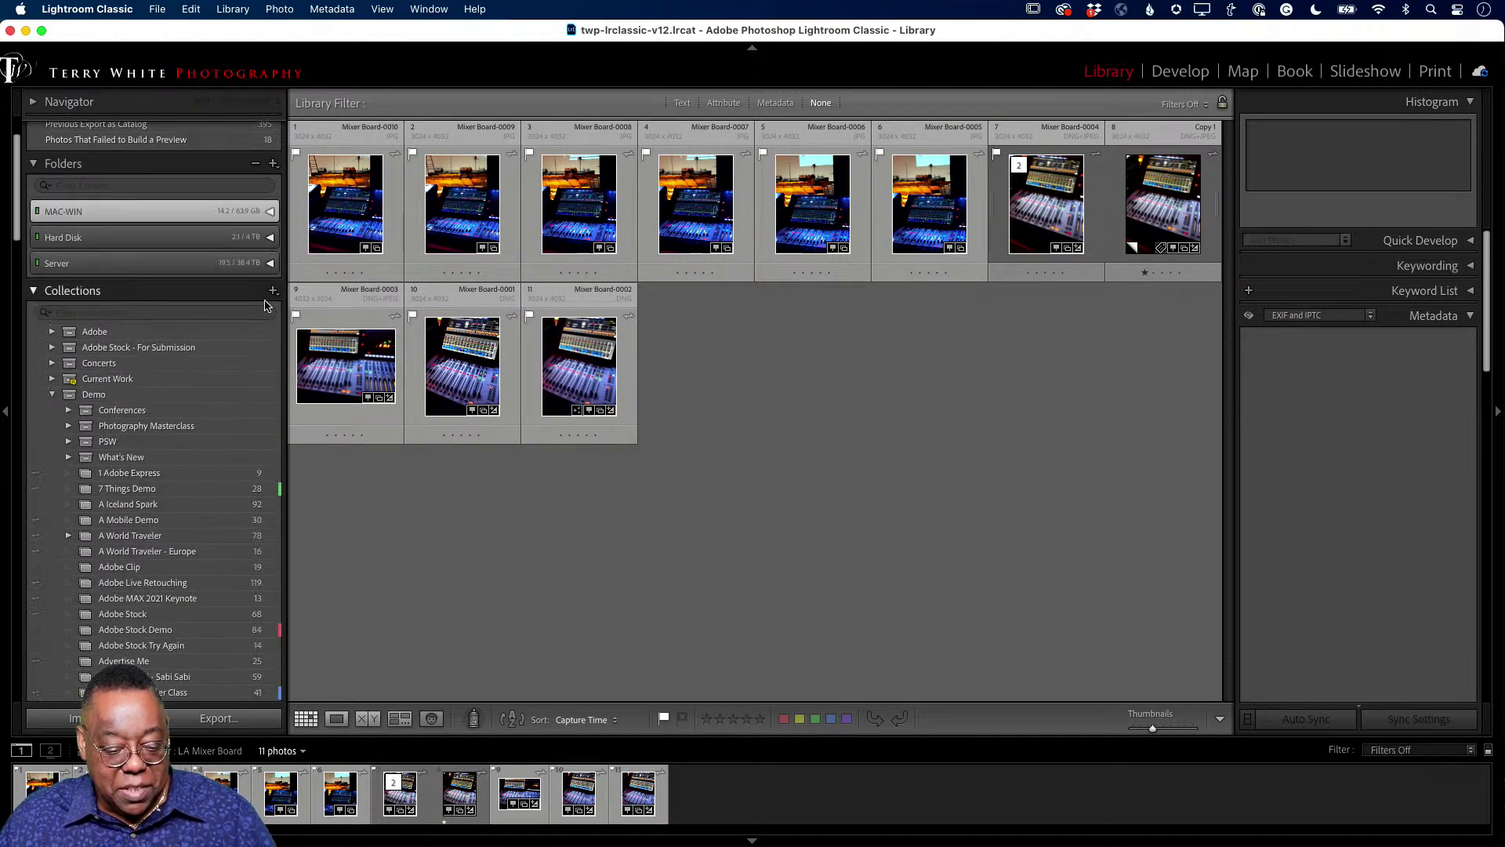
Collapse the Travel collection set among the collections
{"action": "scroll", "coordinate": [228, 420], "scroll_direction": "down", "scroll_amount": 15}
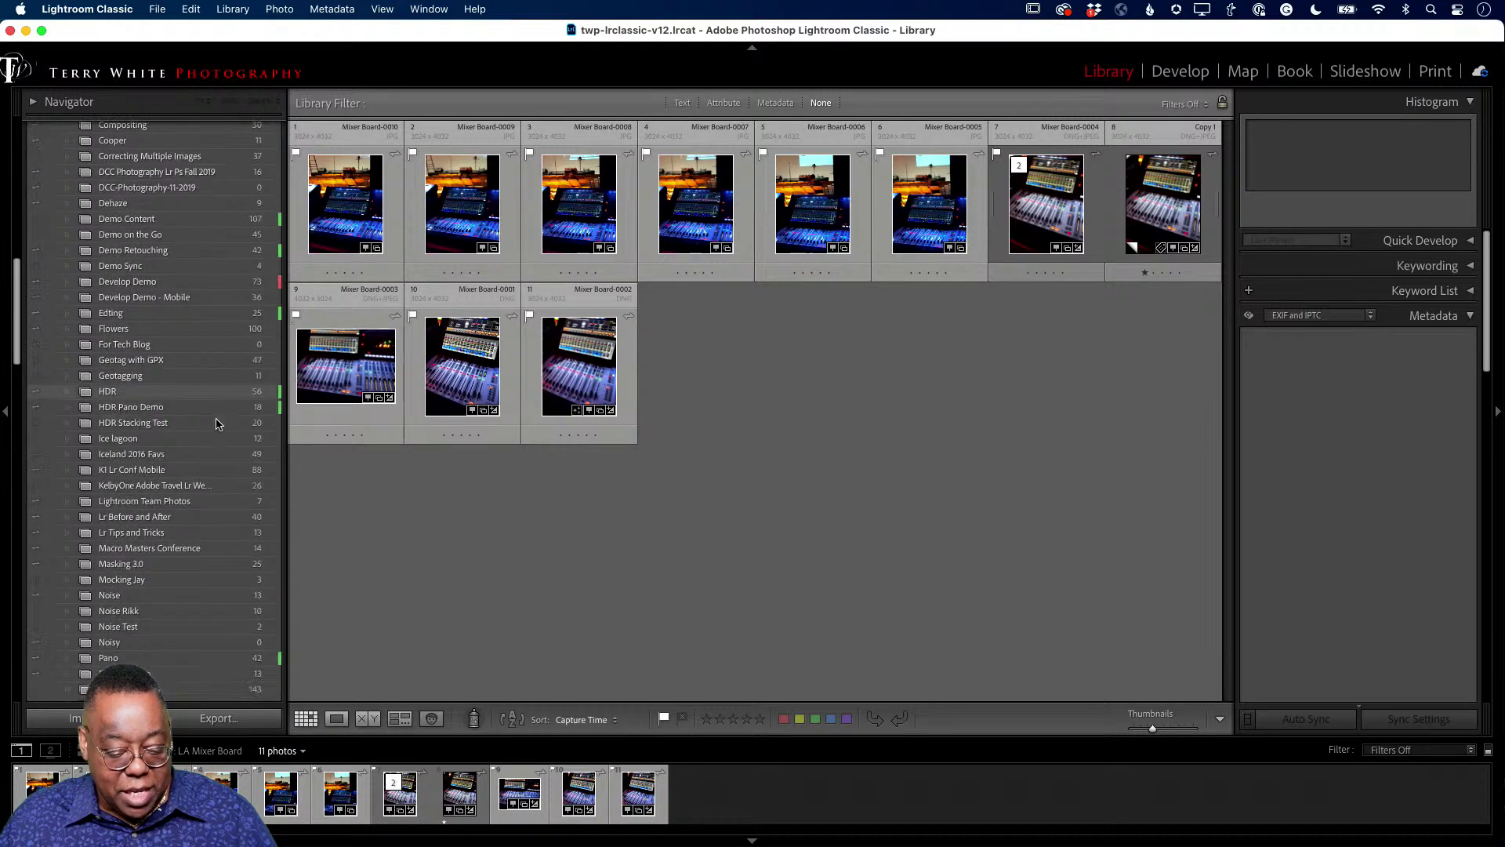
{"action": "scroll", "coordinate": [216, 425], "scroll_direction": "down", "scroll_amount": 15}
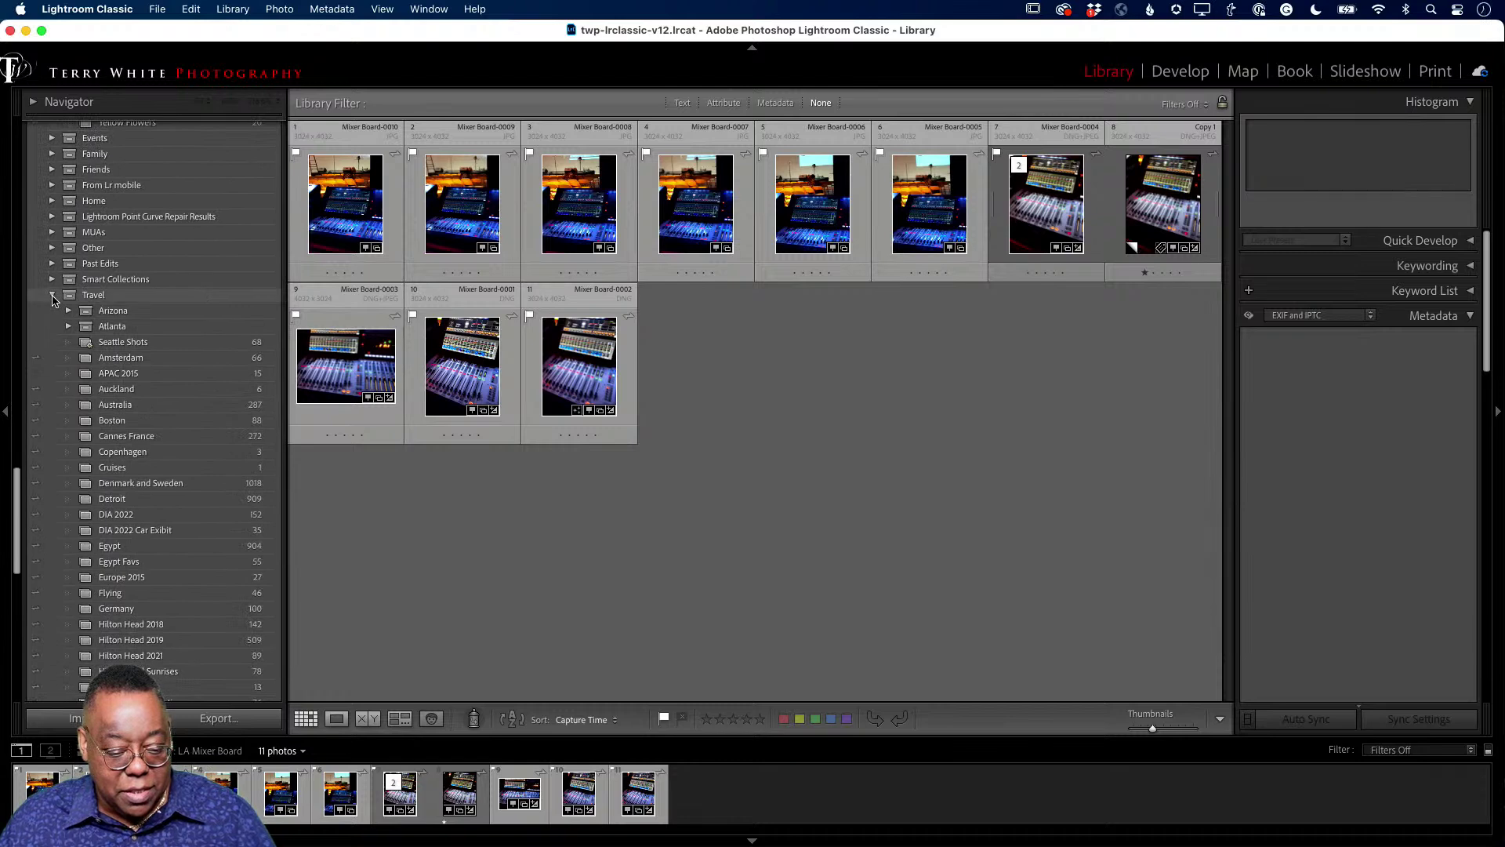
{"action": "left_click", "coordinate": [52, 290]}
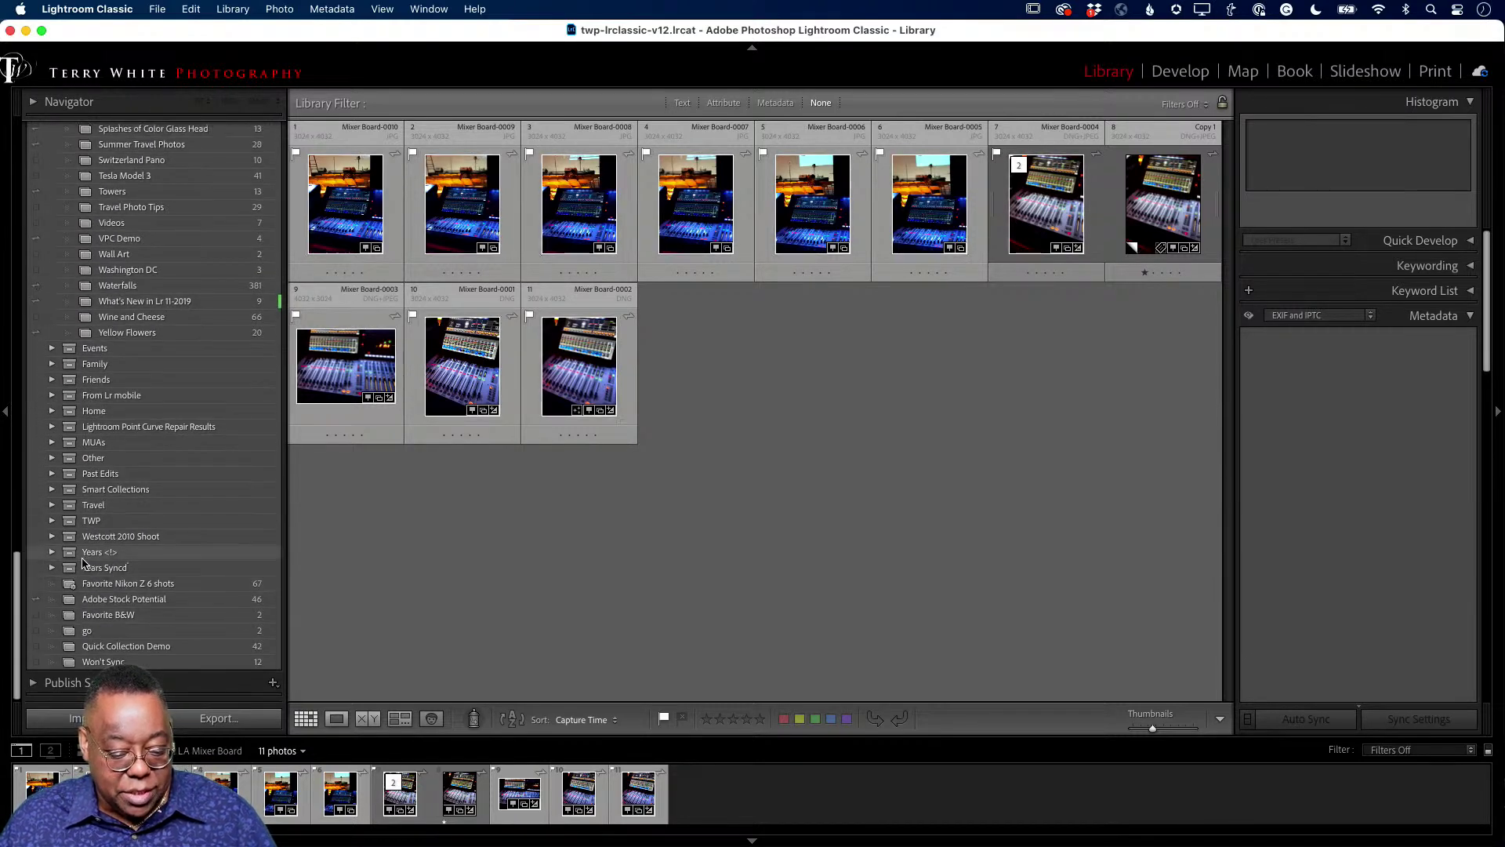
Expand the Years collection set, look over its smart collections by year, and collapse the set
{"action": "scroll", "coordinate": [100, 560], "scroll_direction": "up", "scroll_amount": 15}
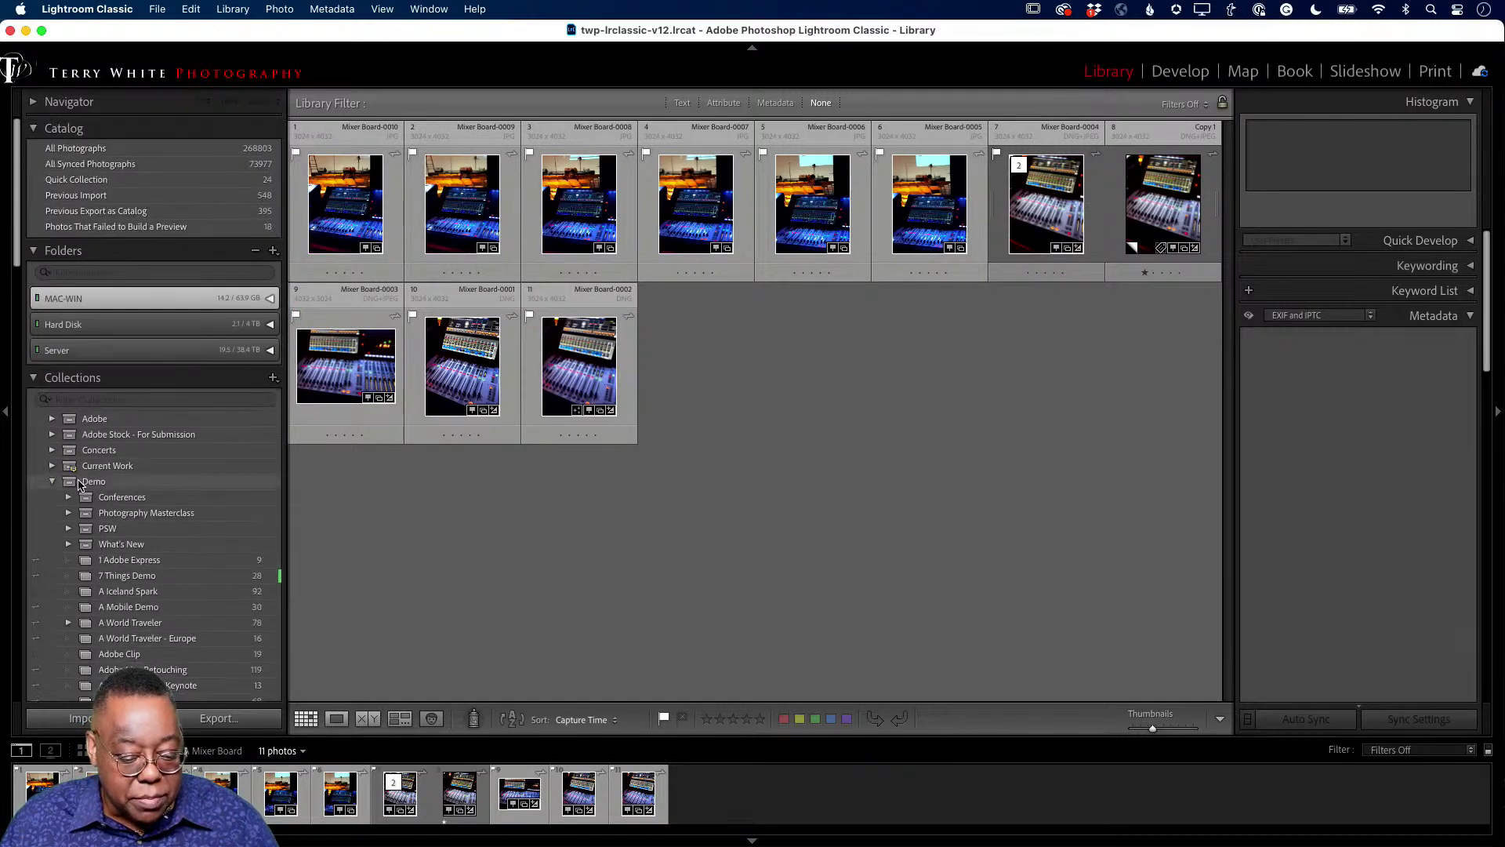
{"action": "scroll", "coordinate": [102, 517], "scroll_direction": "down", "scroll_amount": 15}
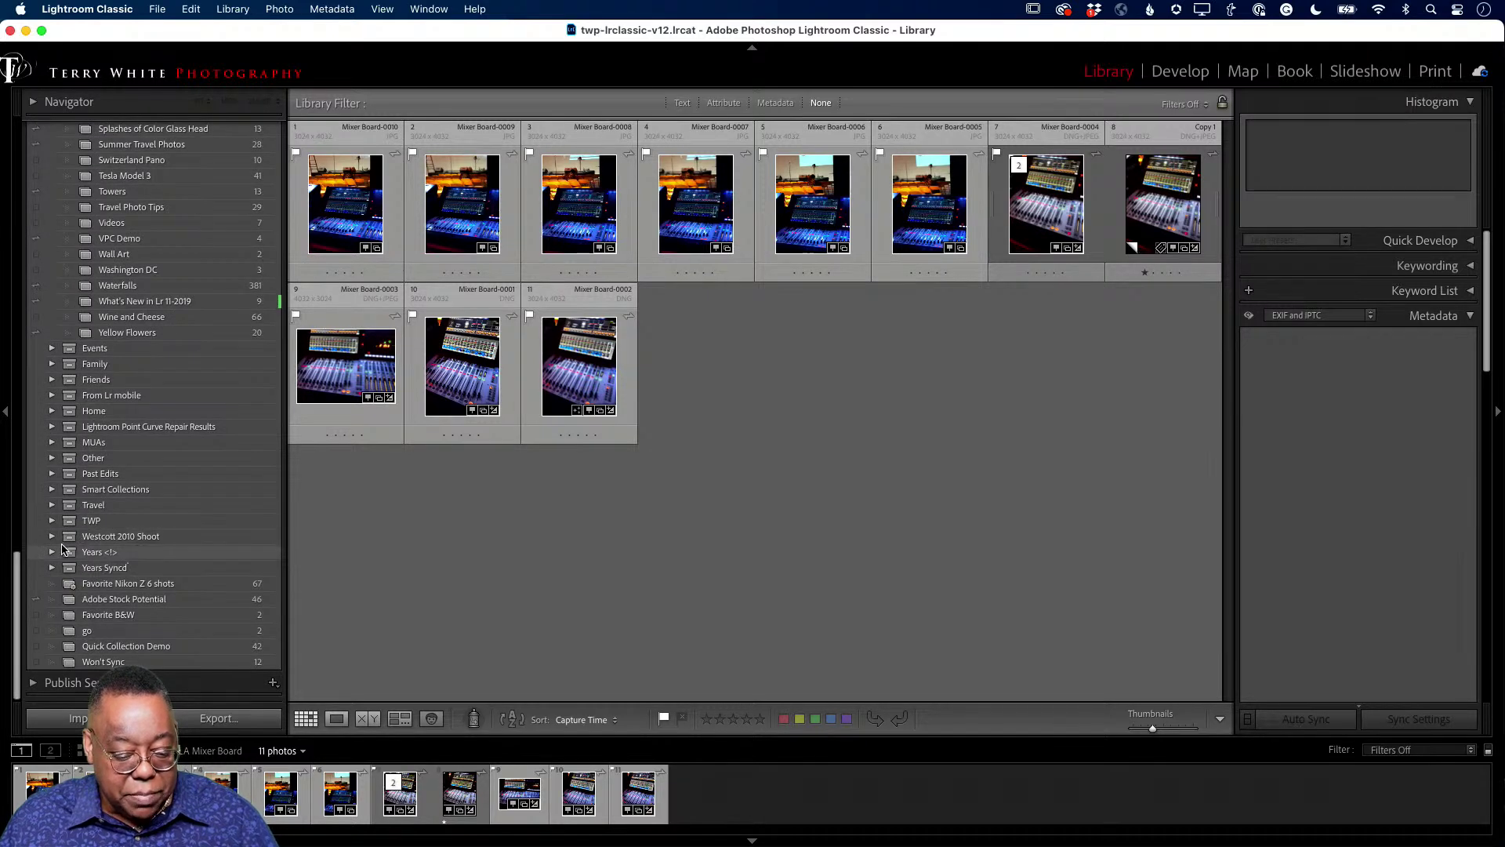
{"action": "left_click", "coordinate": [51, 553]}
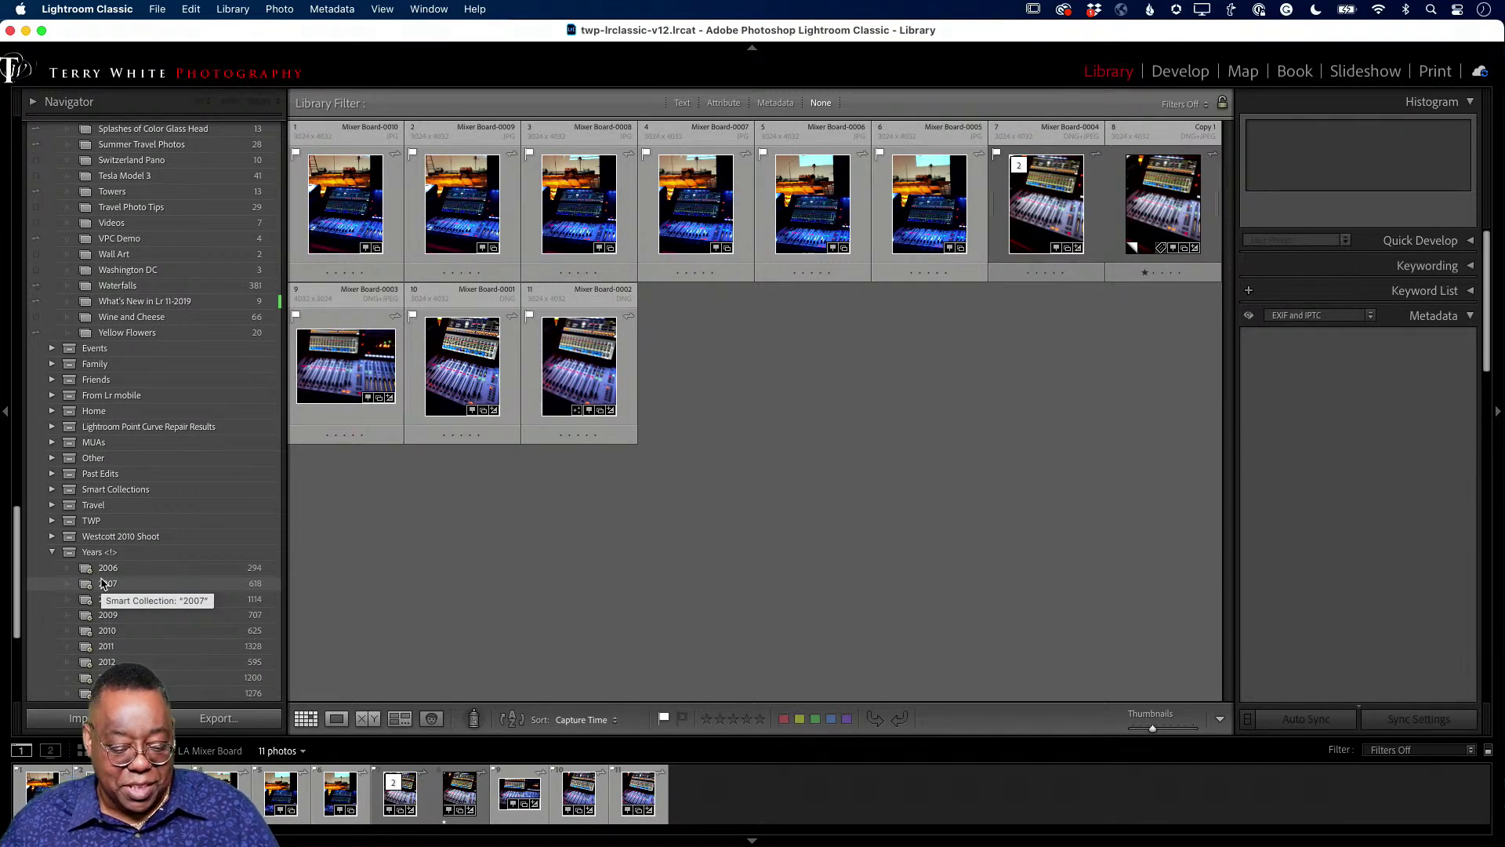
{"action": "scroll", "coordinate": [141, 580], "scroll_direction": "down", "scroll_amount": 8}
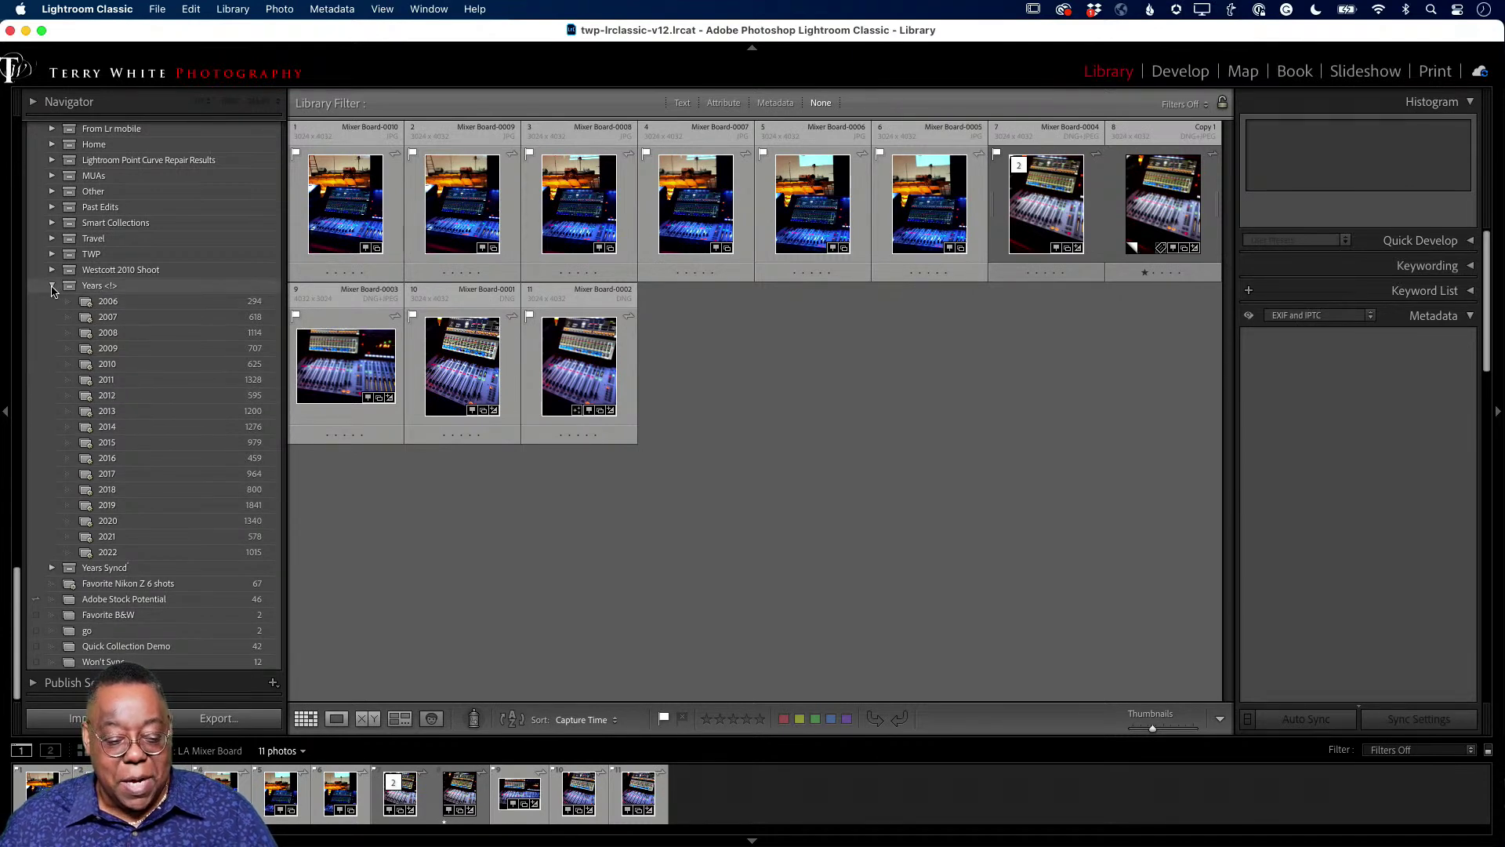
{"action": "left_click", "coordinate": [52, 286]}
Expand the Server volume in the folder list to show its photo folders
{"action": "scroll", "coordinate": [165, 290], "scroll_direction": "up", "scroll_amount": 15}
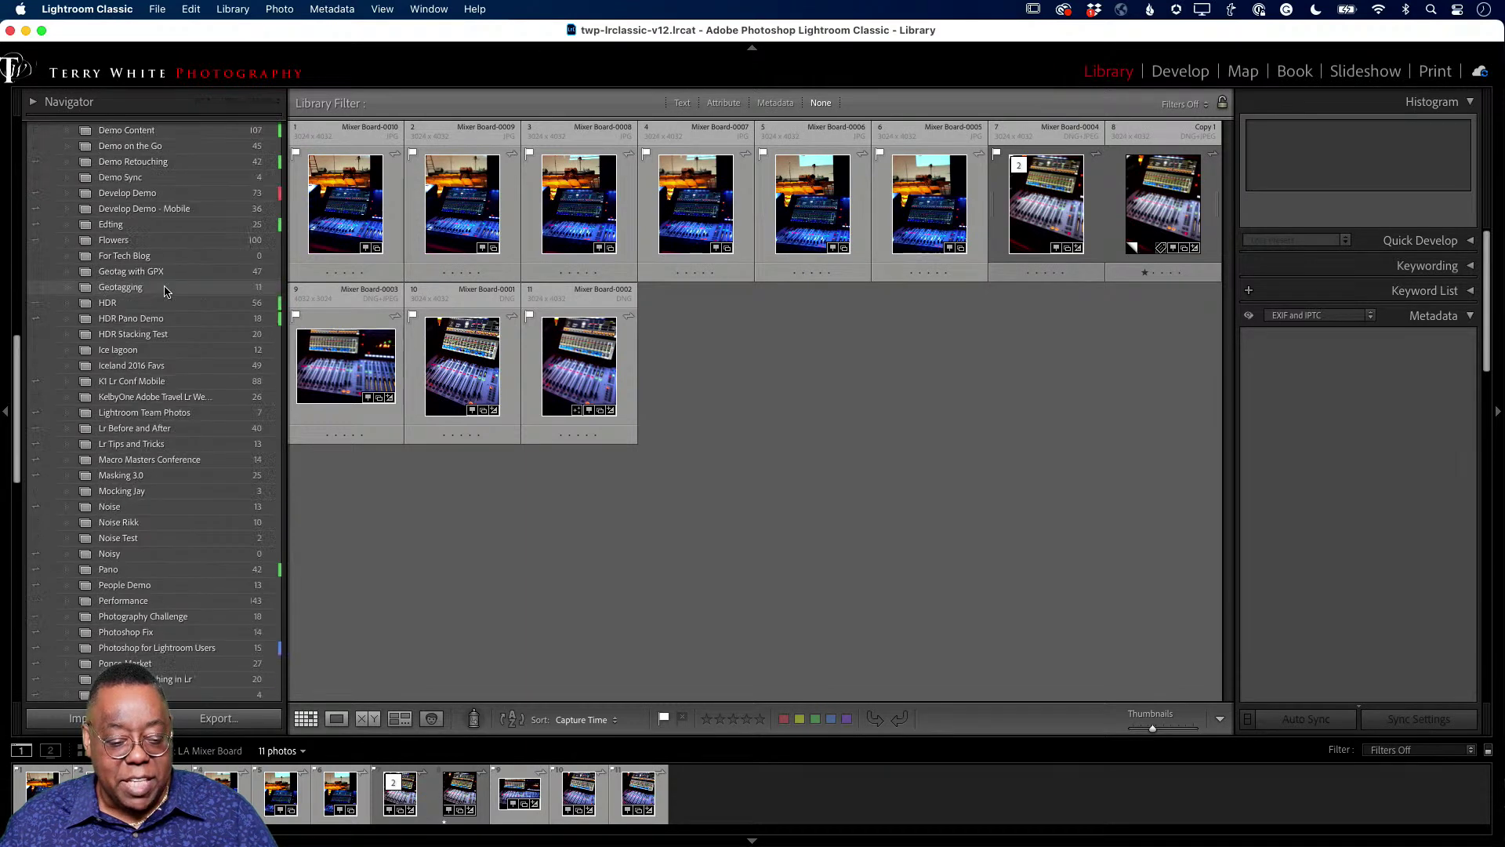
{"action": "scroll", "coordinate": [164, 291], "scroll_direction": "up", "scroll_amount": 3}
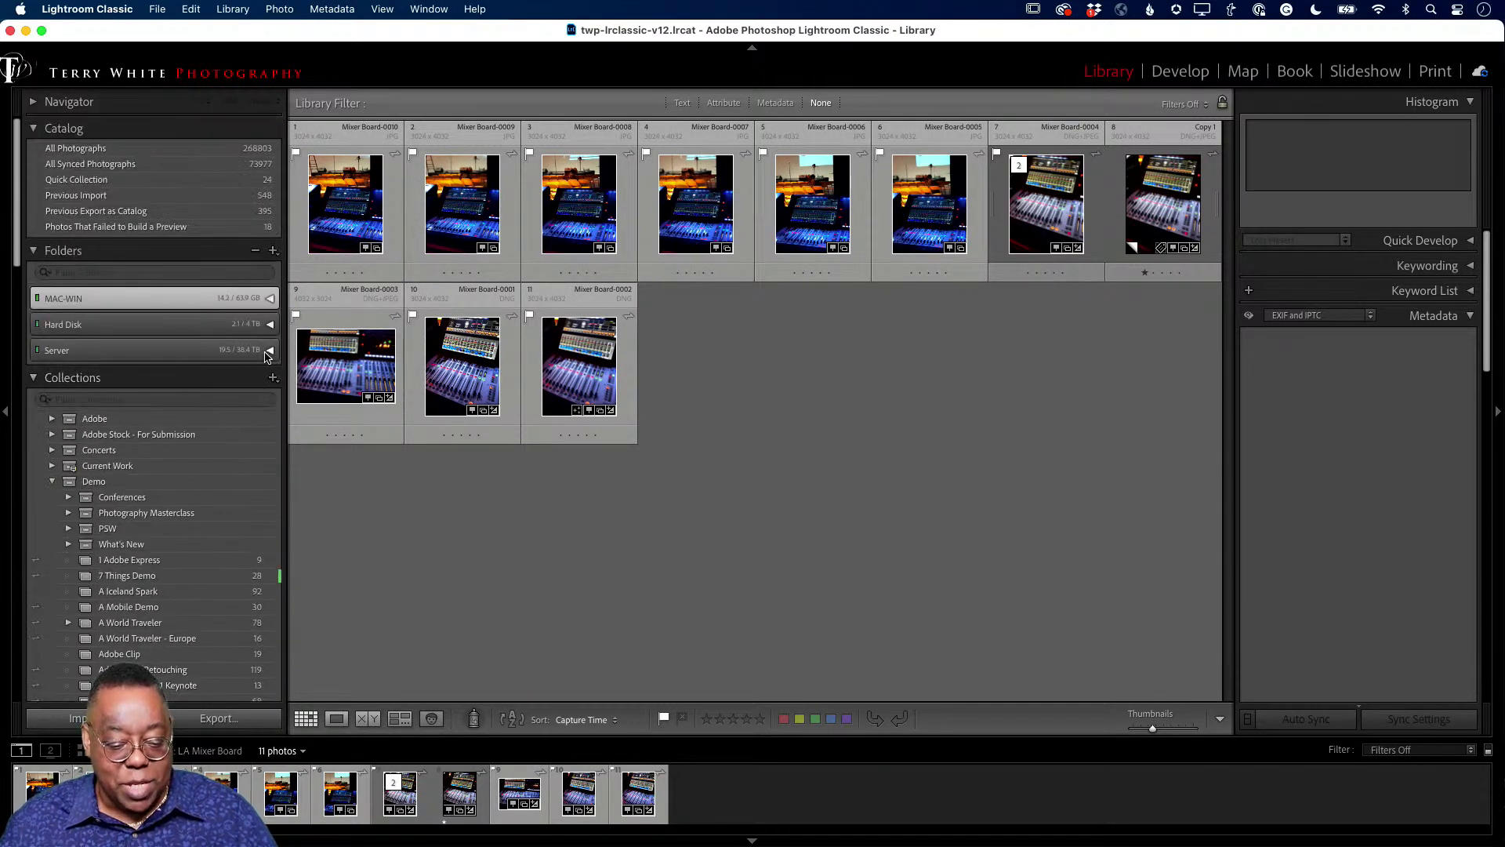
{"action": "left_click", "coordinate": [269, 352]}
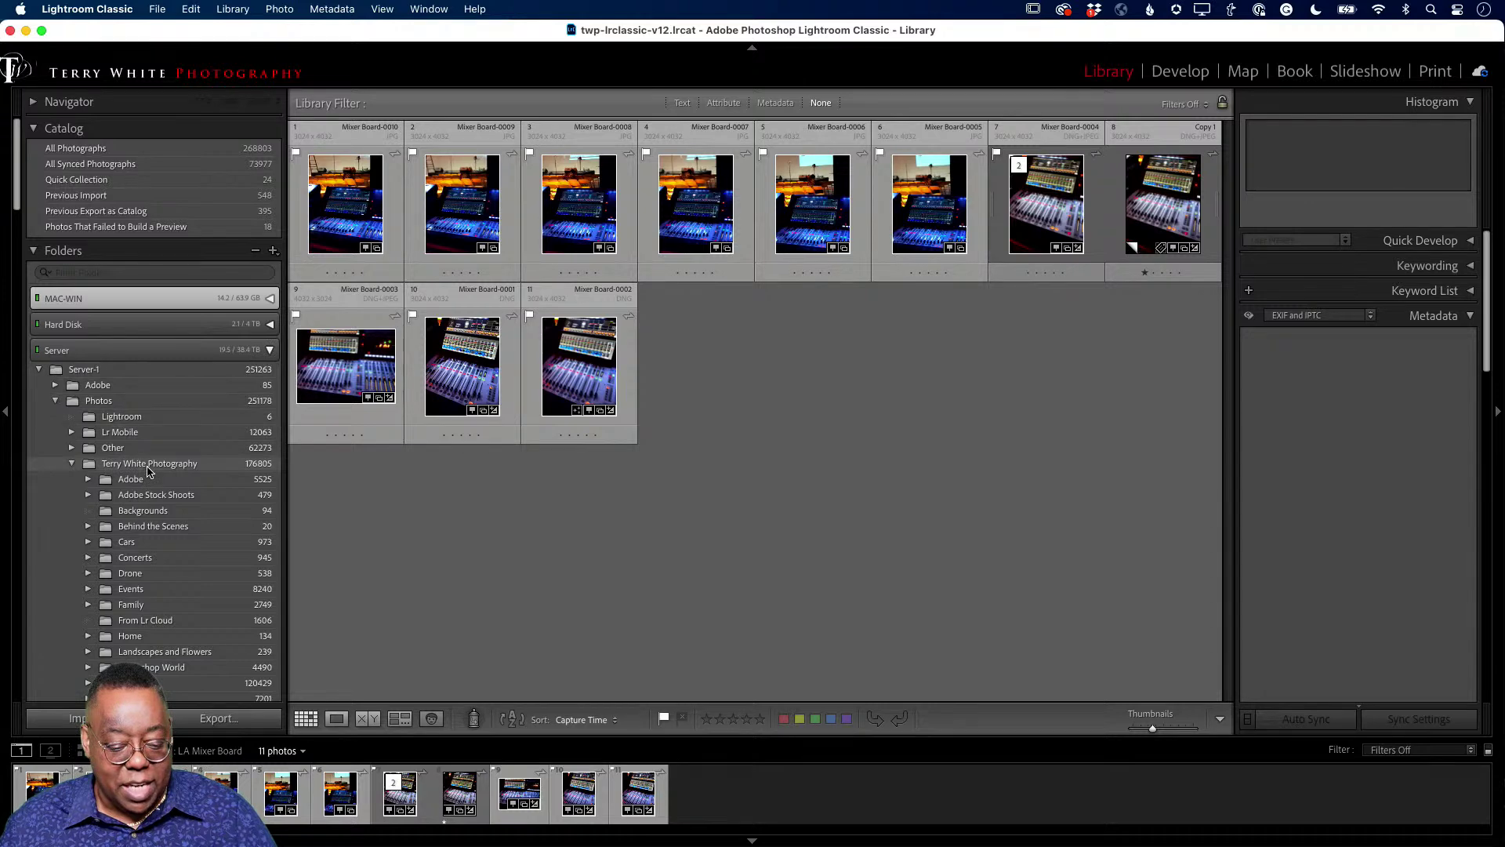
Examine how the Portraits folder on the Server is organized, including one subject's shoot subfolders, and collapse it
{"action": "scroll", "coordinate": [178, 476], "scroll_direction": "down", "scroll_amount": 3}
{"action": "scroll", "coordinate": [178, 476], "scroll_direction": "down", "scroll_amount": 1}
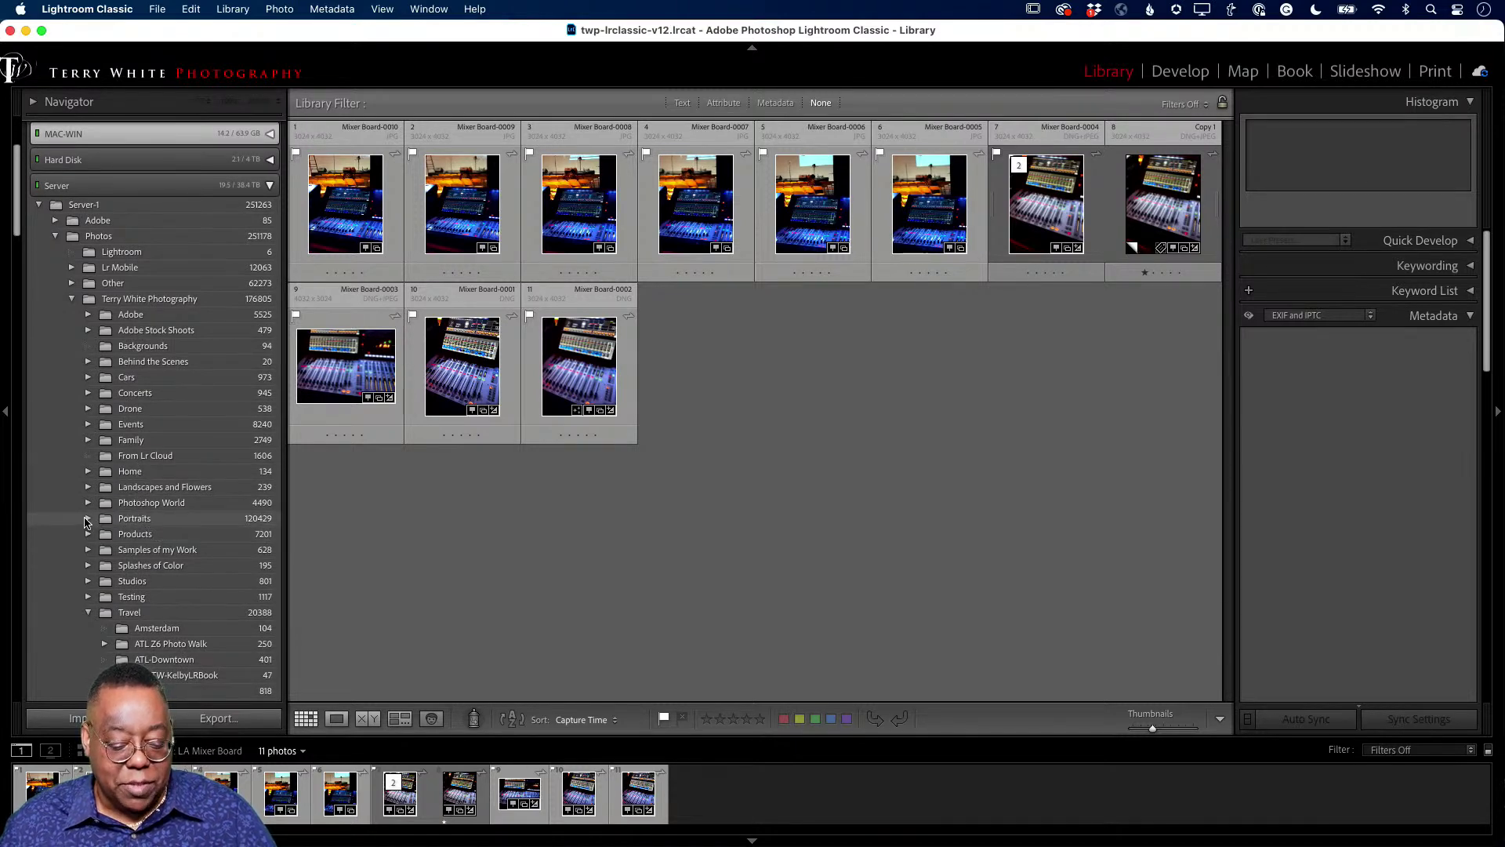
{"action": "left_click", "coordinate": [86, 519]}
{"action": "scroll", "coordinate": [216, 555], "scroll_direction": "down", "scroll_amount": 5}
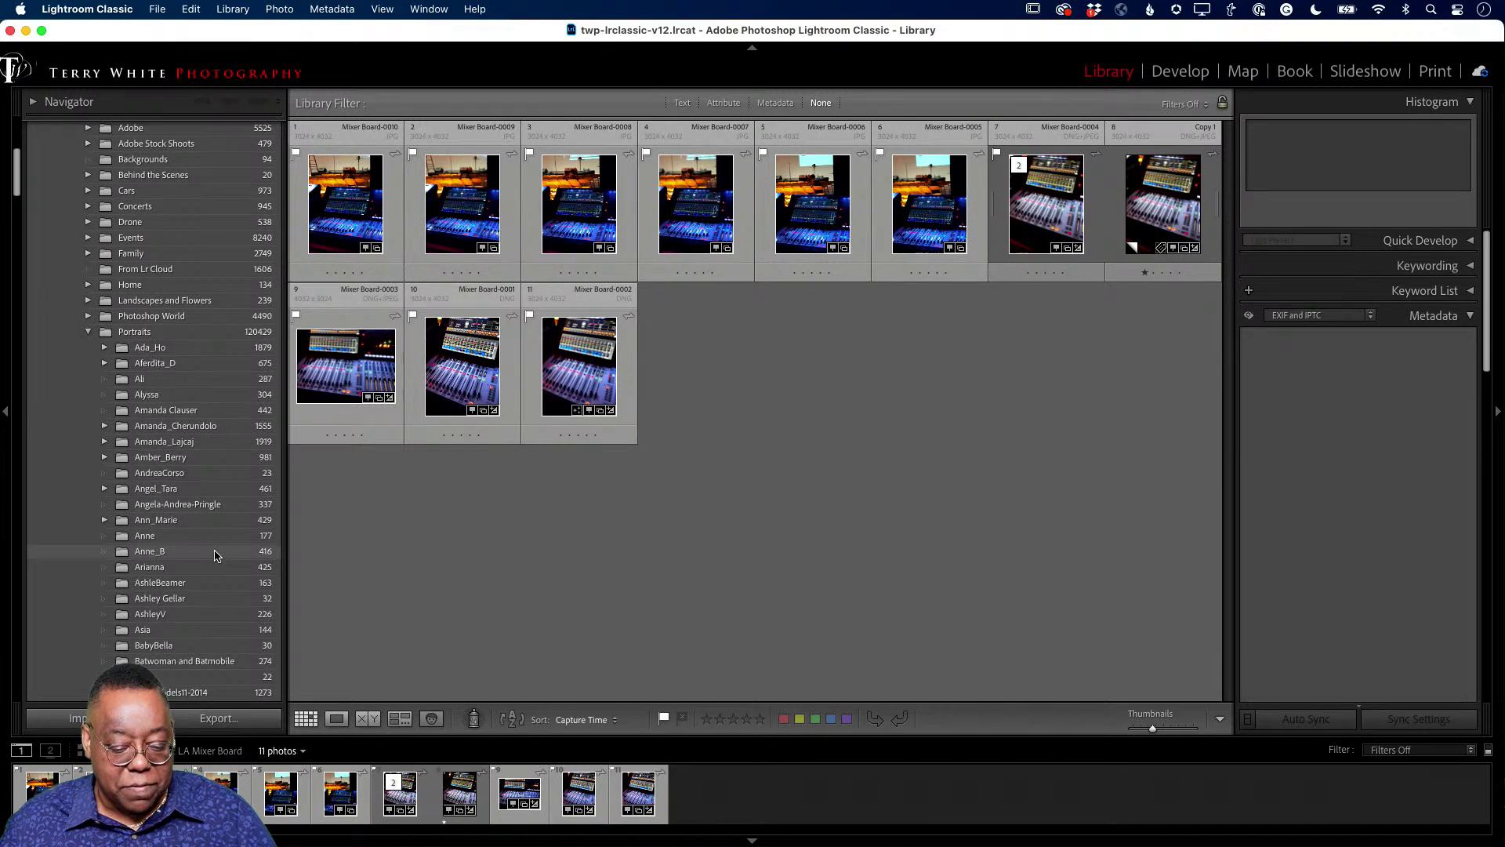
{"action": "scroll", "coordinate": [215, 555], "scroll_direction": "down", "scroll_amount": 2}
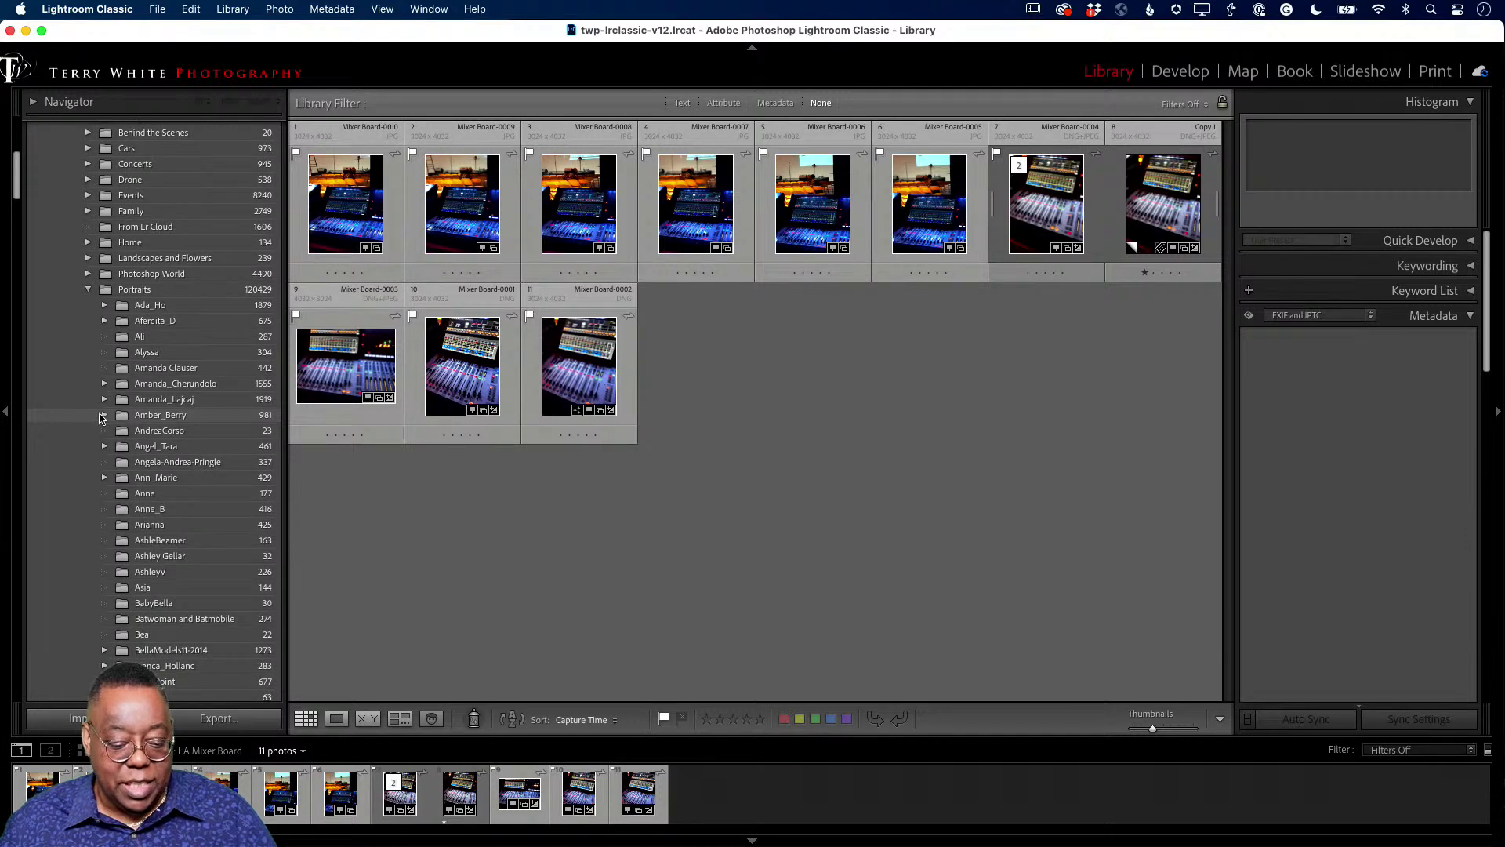
{"action": "left_click", "coordinate": [103, 415]}
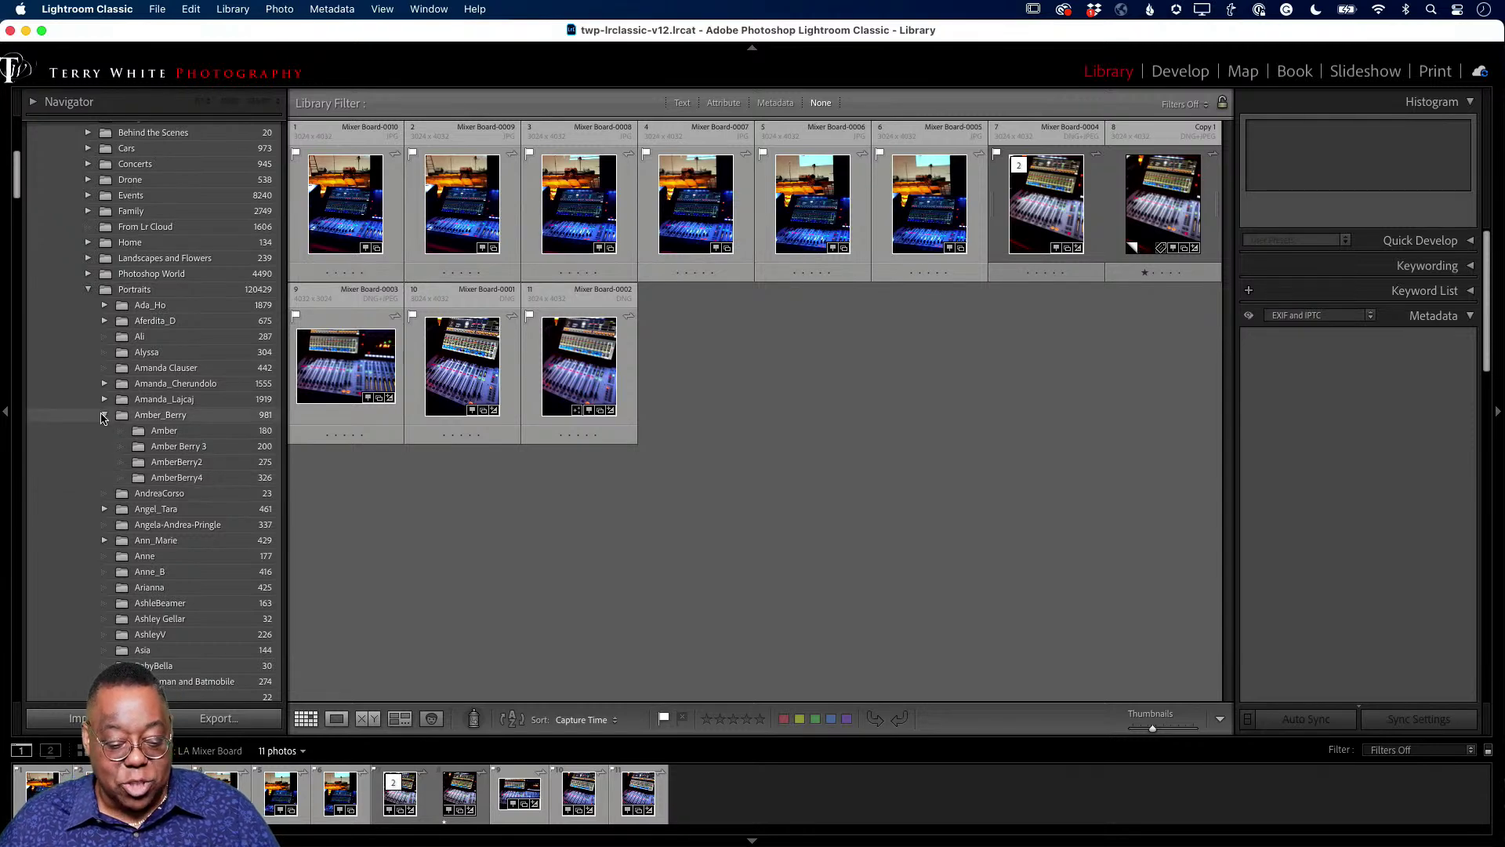
{"action": "left_click", "coordinate": [105, 414]}
{"action": "scroll", "coordinate": [141, 457], "scroll_direction": "down", "scroll_amount": 10}
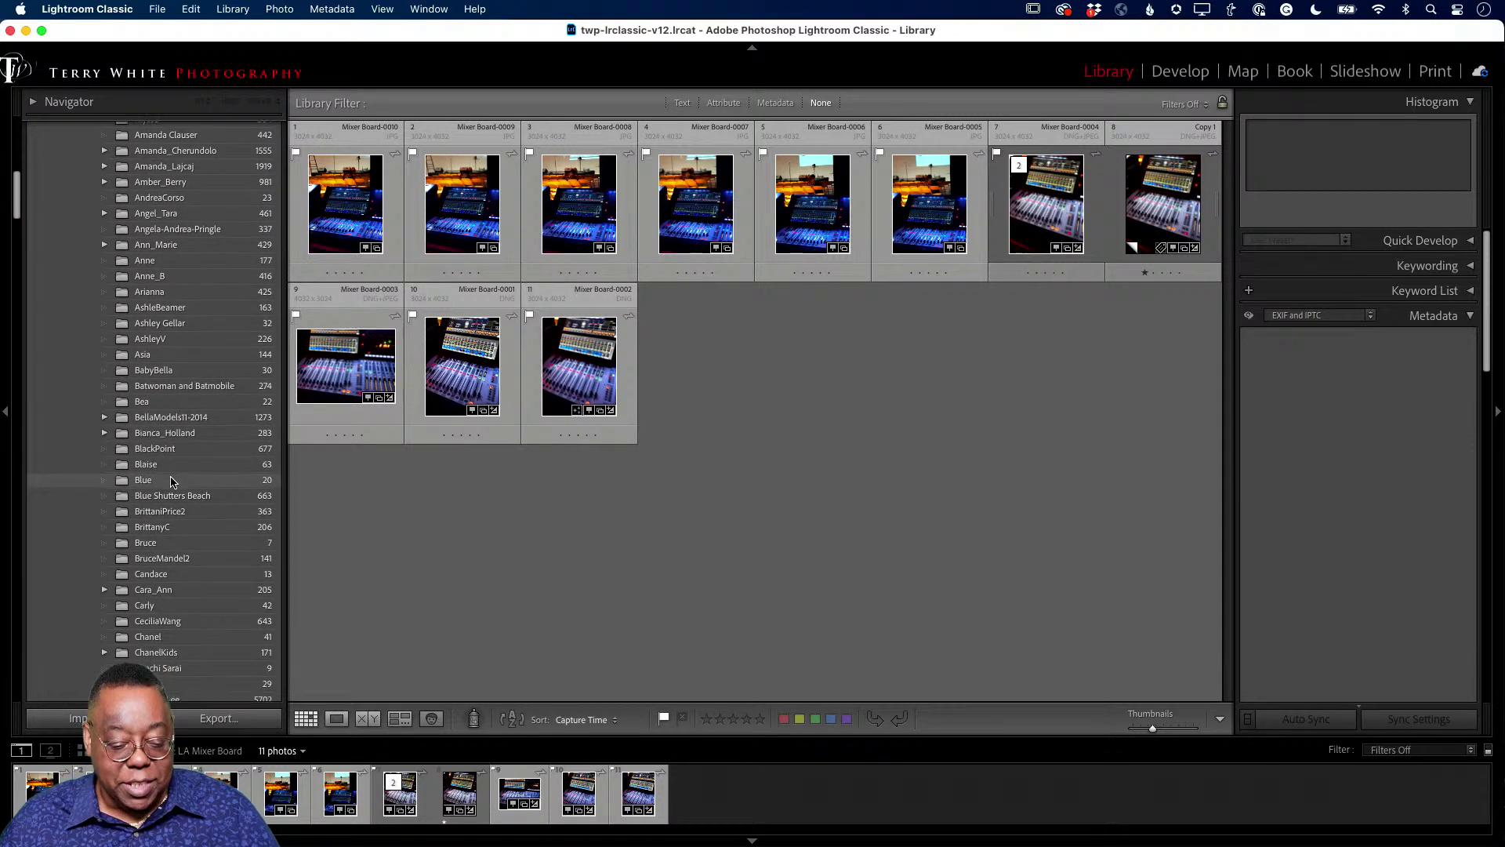
{"action": "scroll", "coordinate": [157, 470], "scroll_direction": "up", "scroll_amount": 10}
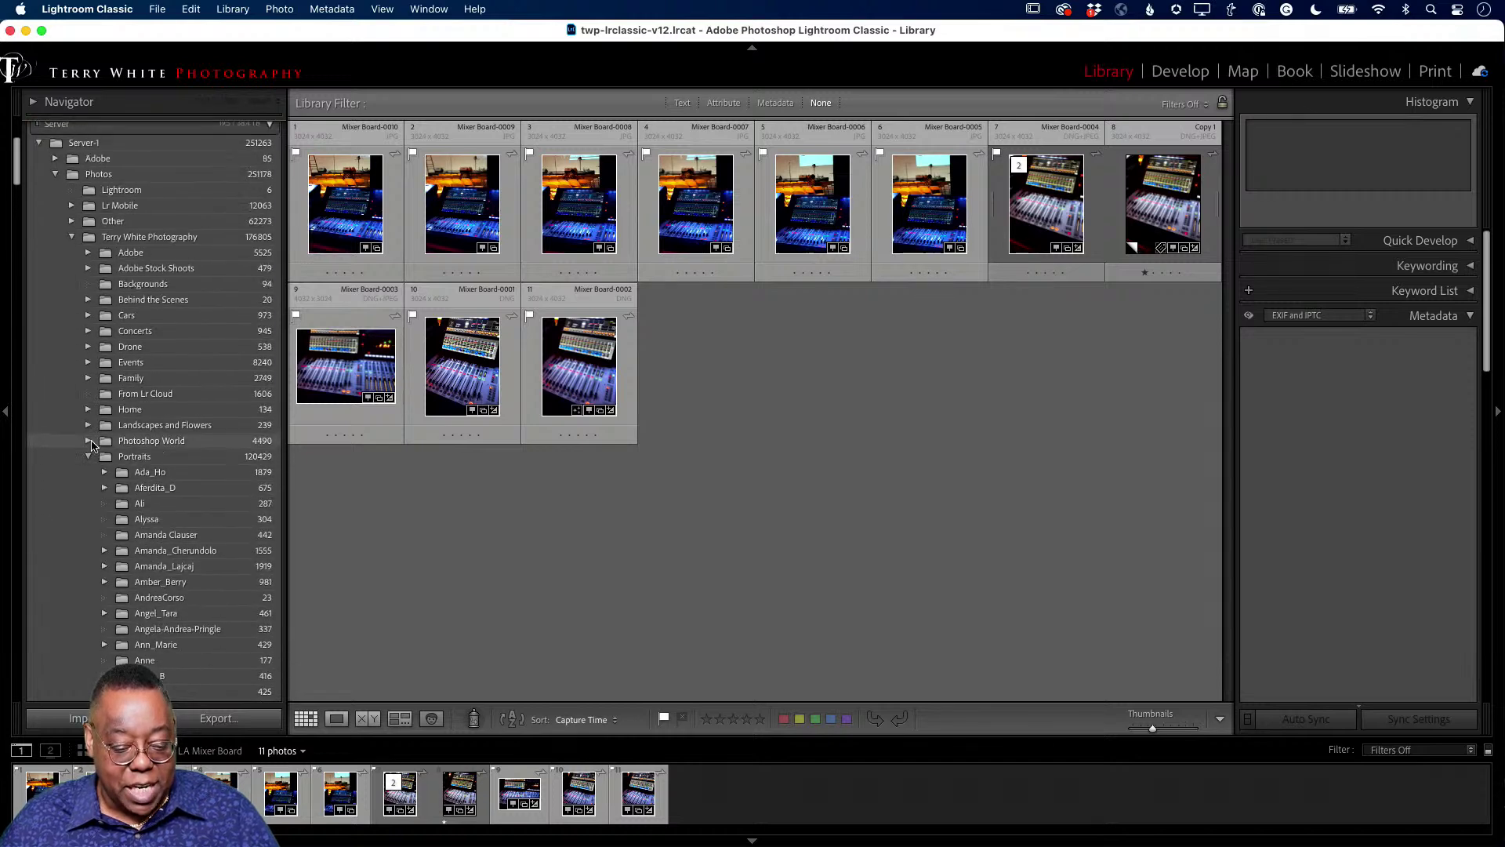
{"action": "left_click", "coordinate": [88, 457]}
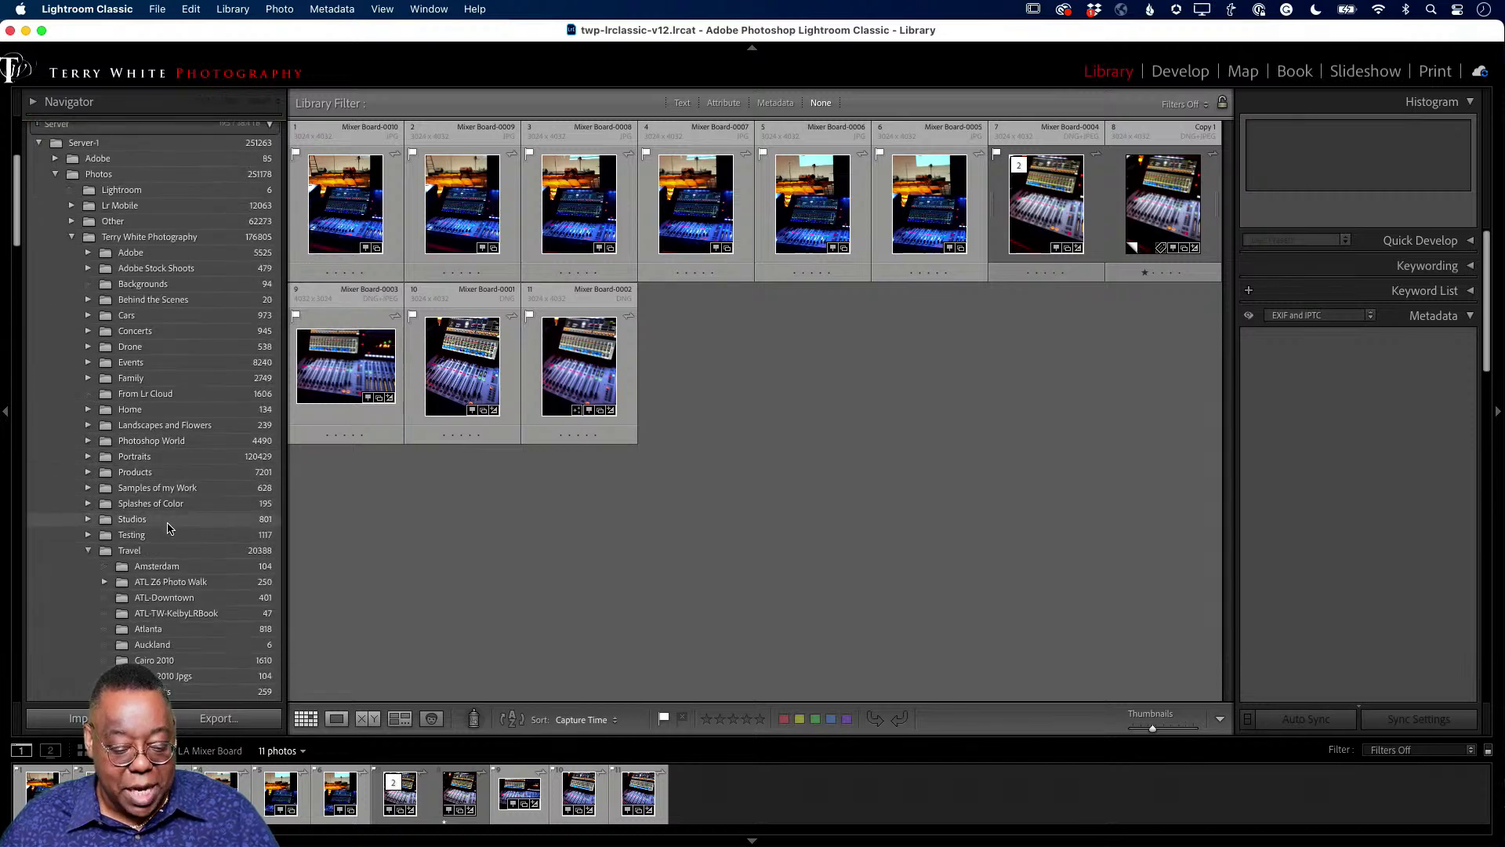
Select the Iceland 2017 and Iceland2016 folders together within the Server's Travel folder
{"action": "scroll", "coordinate": [169, 530], "scroll_direction": "down", "scroll_amount": 5}
{"action": "scroll", "coordinate": [169, 529], "scroll_direction": "down", "scroll_amount": 5}
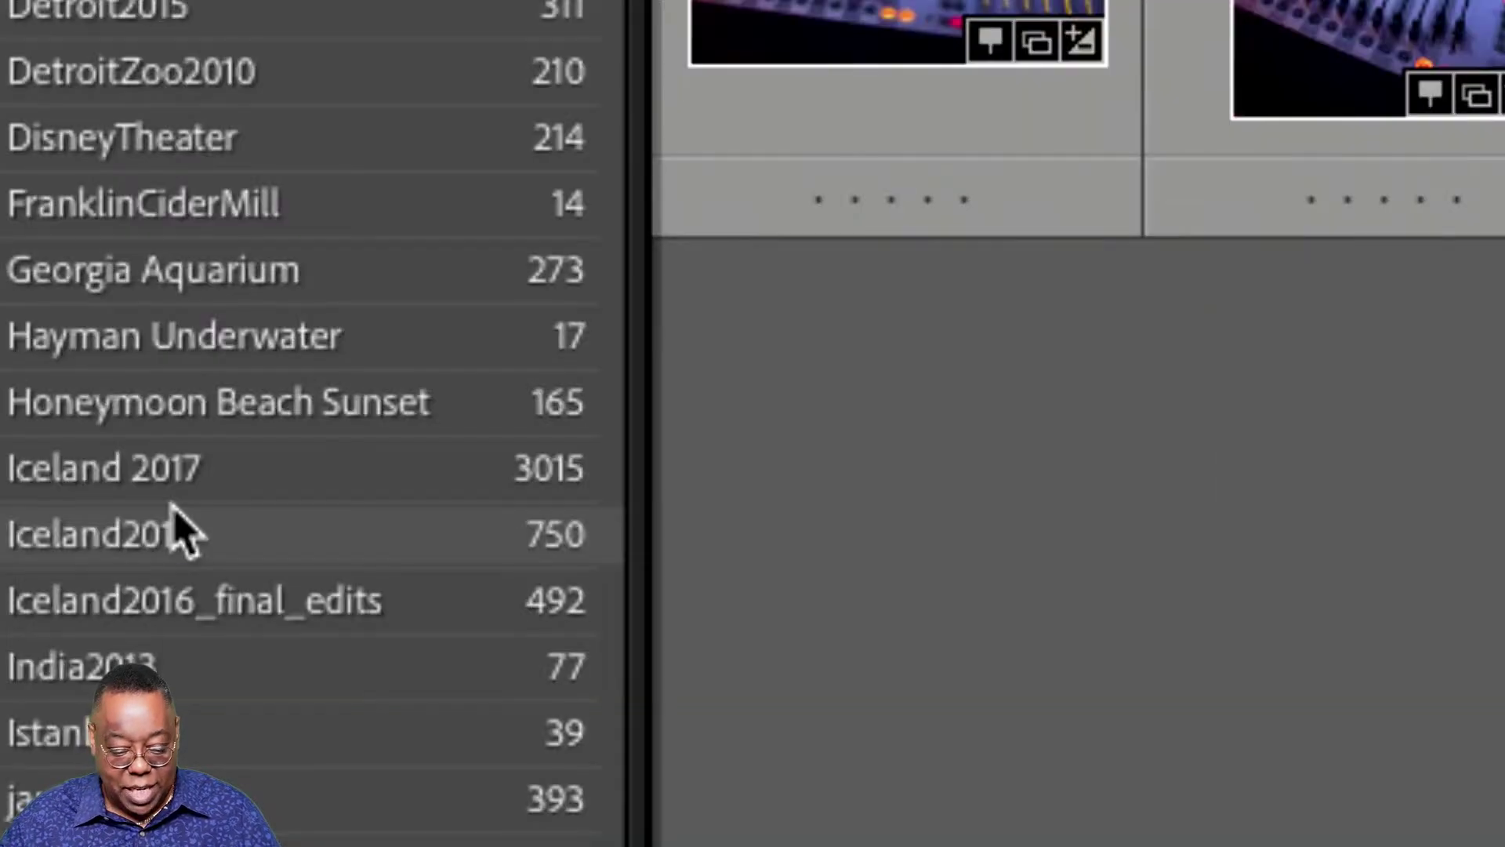
{"action": "mouse_move", "coordinate": [174, 516]}
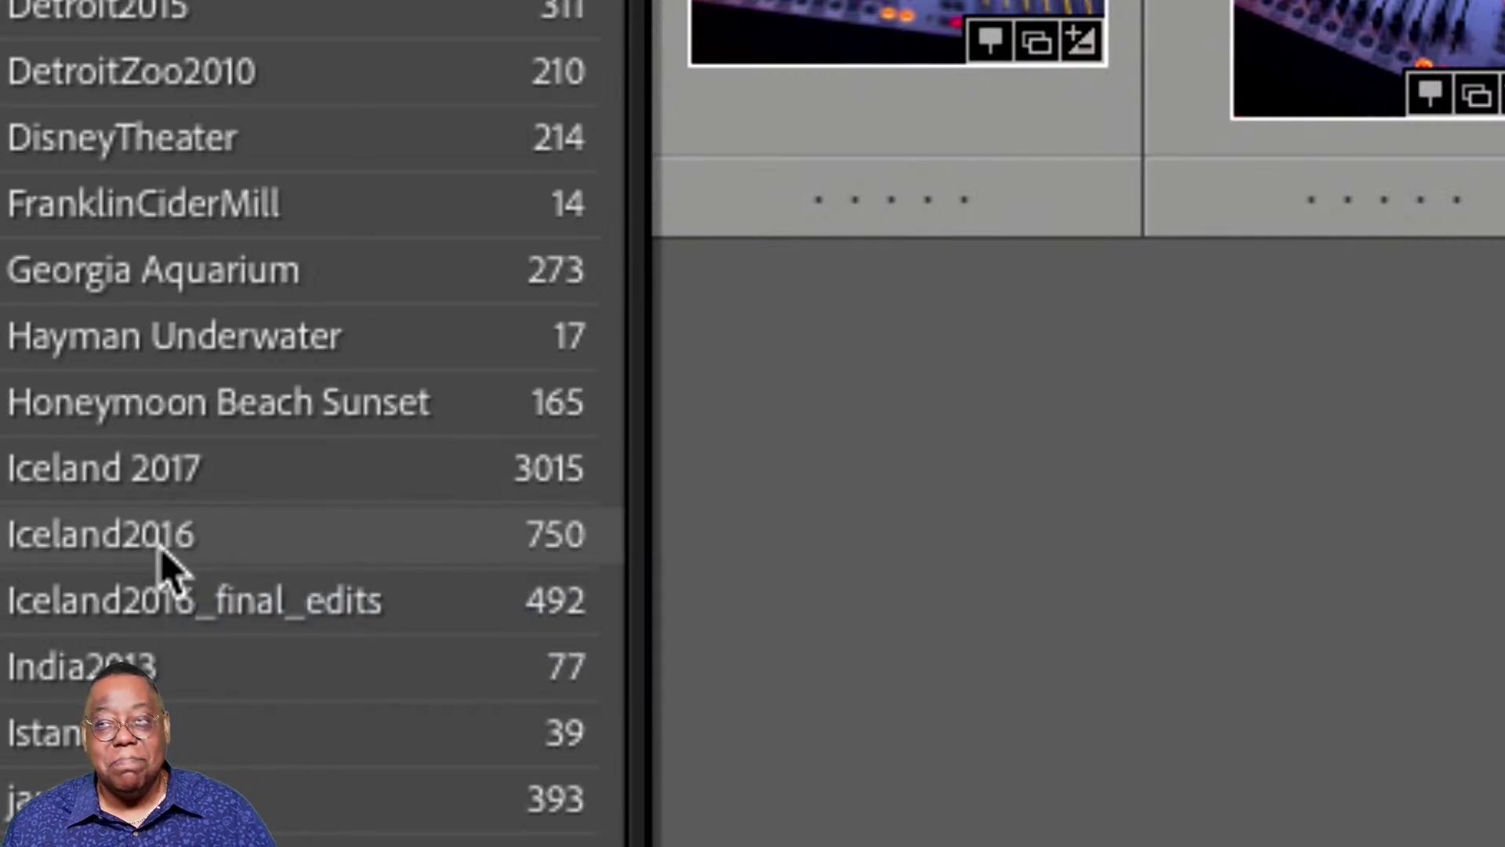
{"action": "mouse_move", "coordinate": [162, 548]}
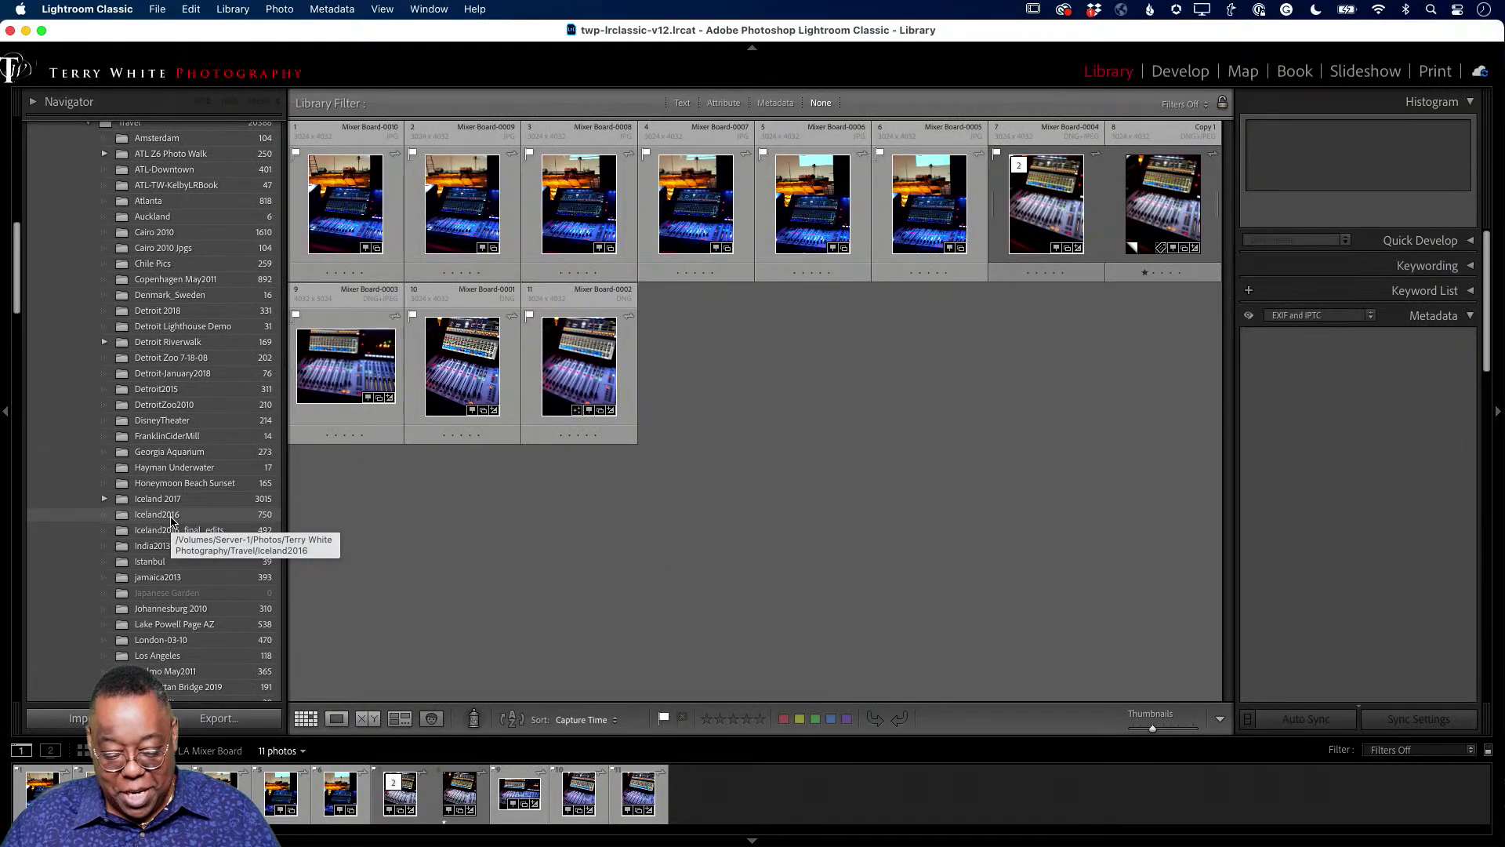
{"action": "left_click", "coordinate": [170, 518], "text": "shift"}
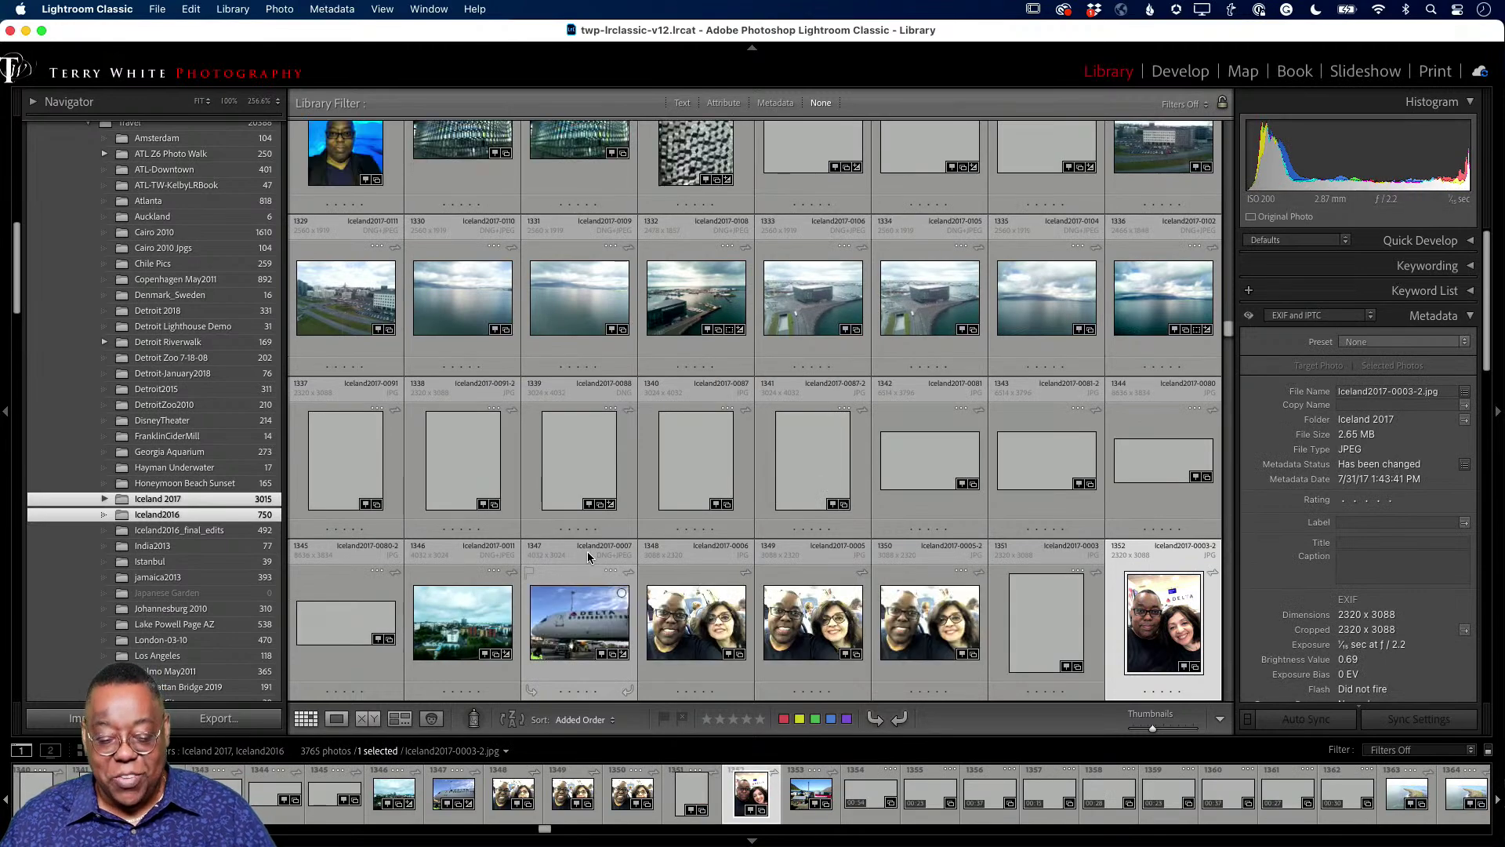
Browse the combined photos of both Iceland folders, and narrow the view to the Iceland2016 folder
{"action": "scroll", "coordinate": [588, 553], "scroll_direction": "up", "scroll_amount": 3}
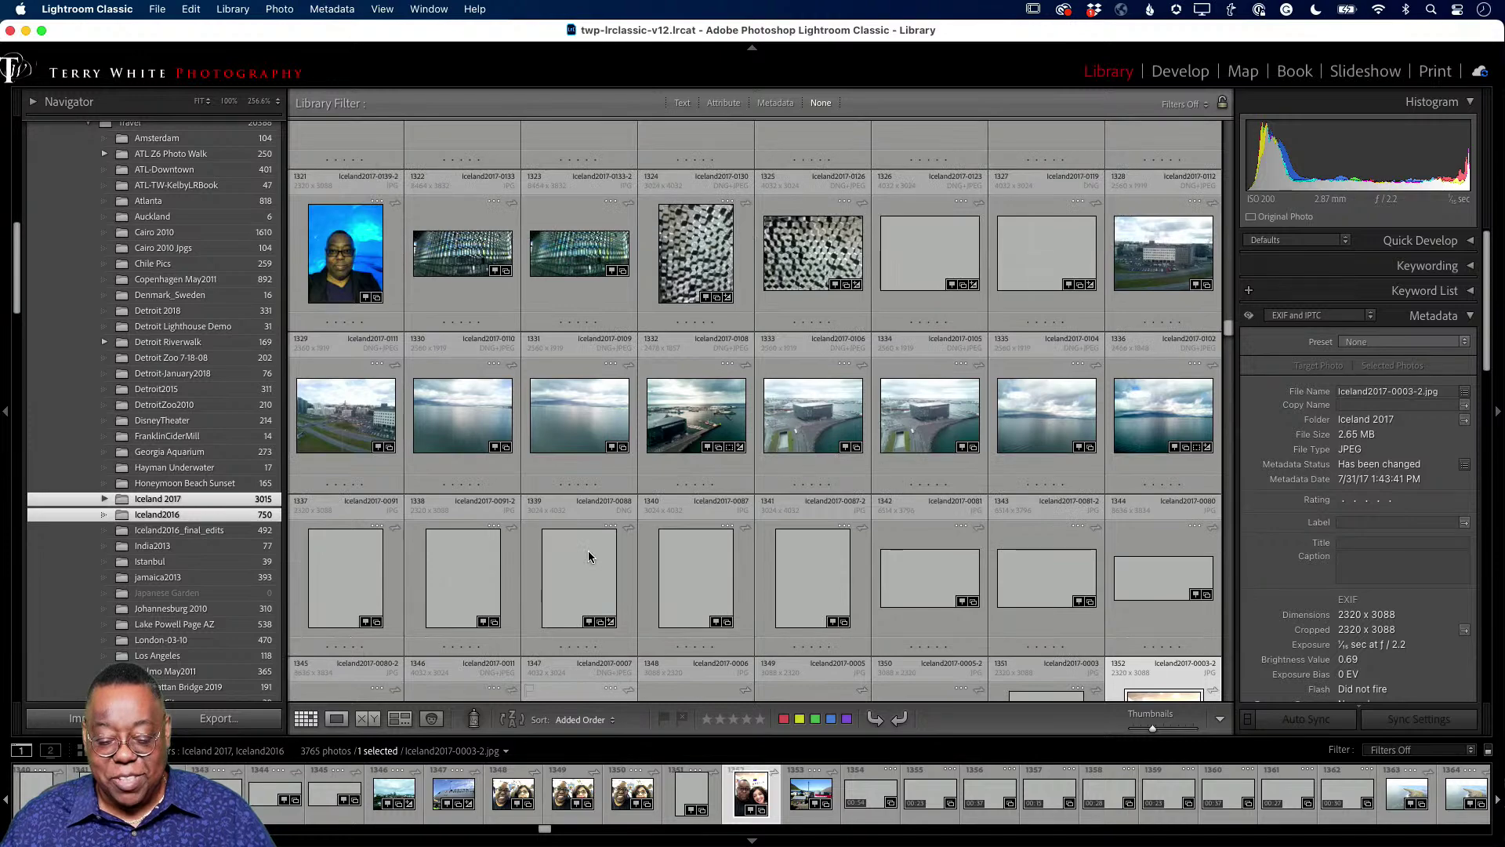
{"action": "scroll", "coordinate": [588, 555], "scroll_direction": "up", "scroll_amount": 6}
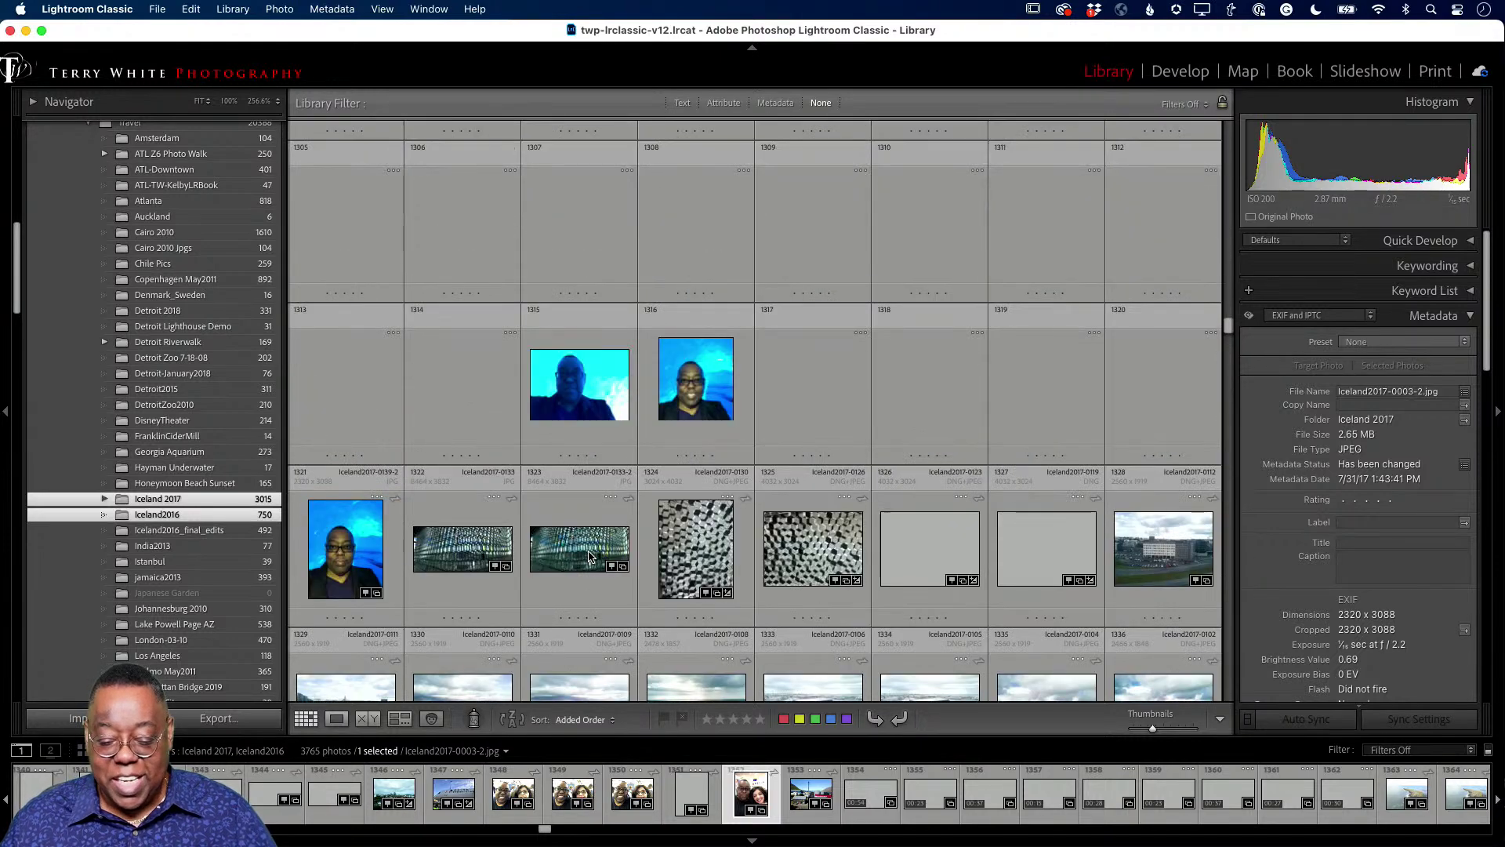
{"action": "scroll", "coordinate": [589, 555], "scroll_direction": "down", "scroll_amount": 15}
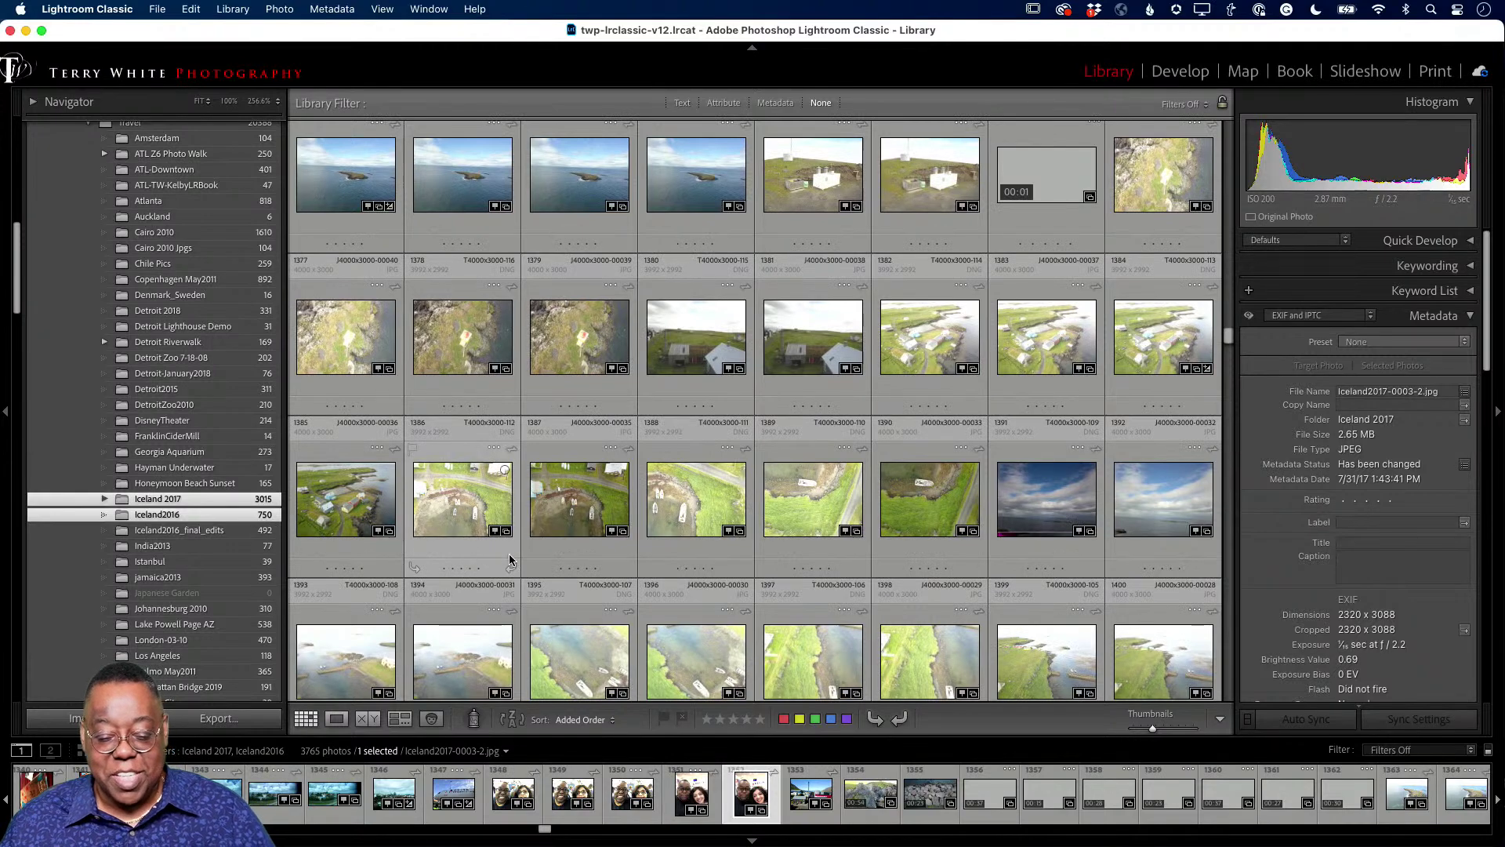
{"action": "scroll", "coordinate": [486, 553], "scroll_direction": "down", "scroll_amount": 10}
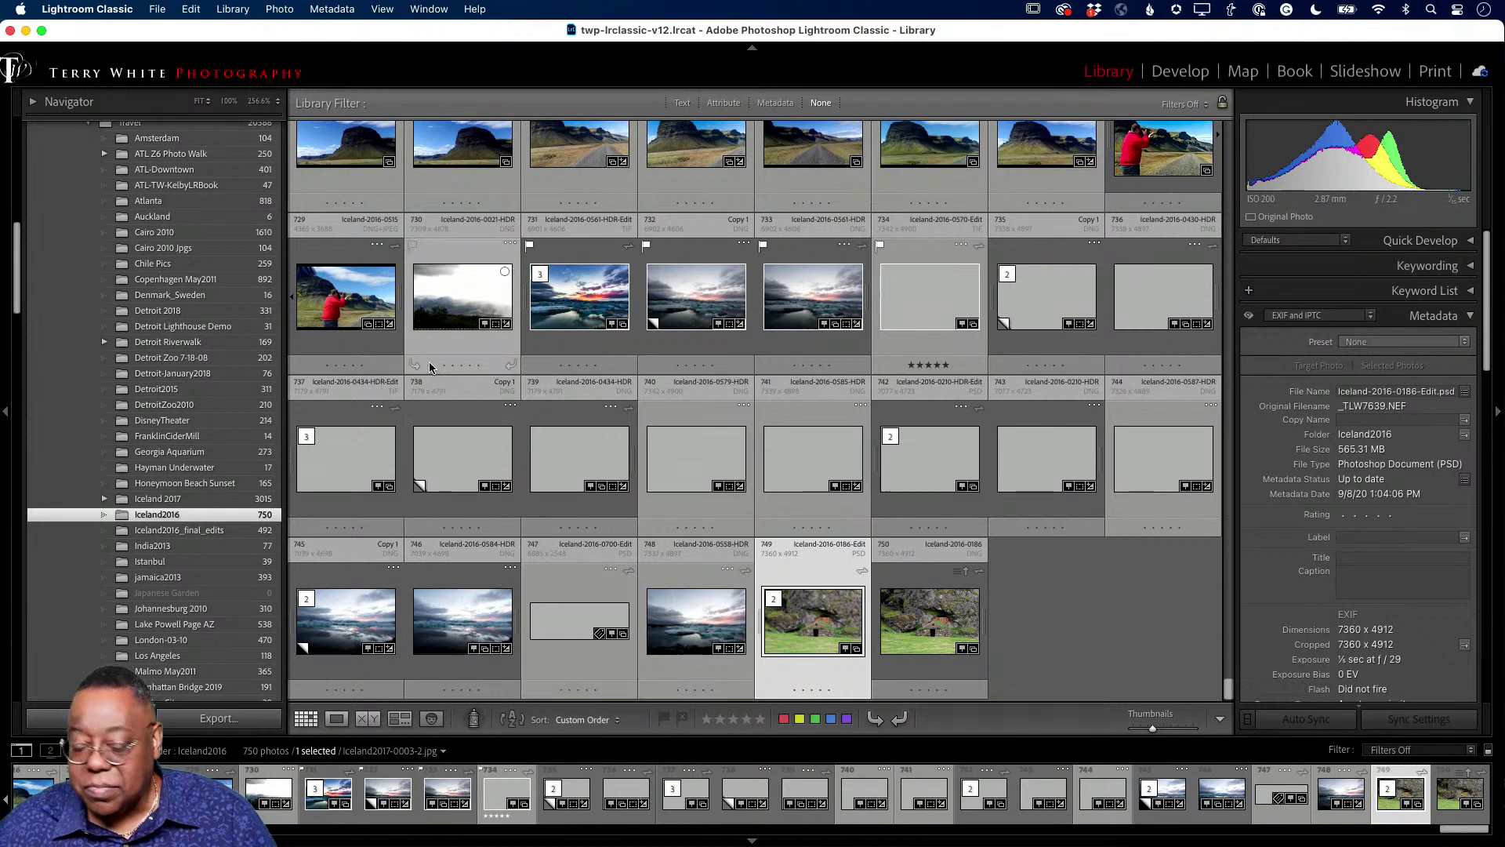
Look at the catalog files in Finder, return to Lightroom Classic, and check the backup schedule in Catalog Settings
{"action": "key", "text": "super+Tab"}
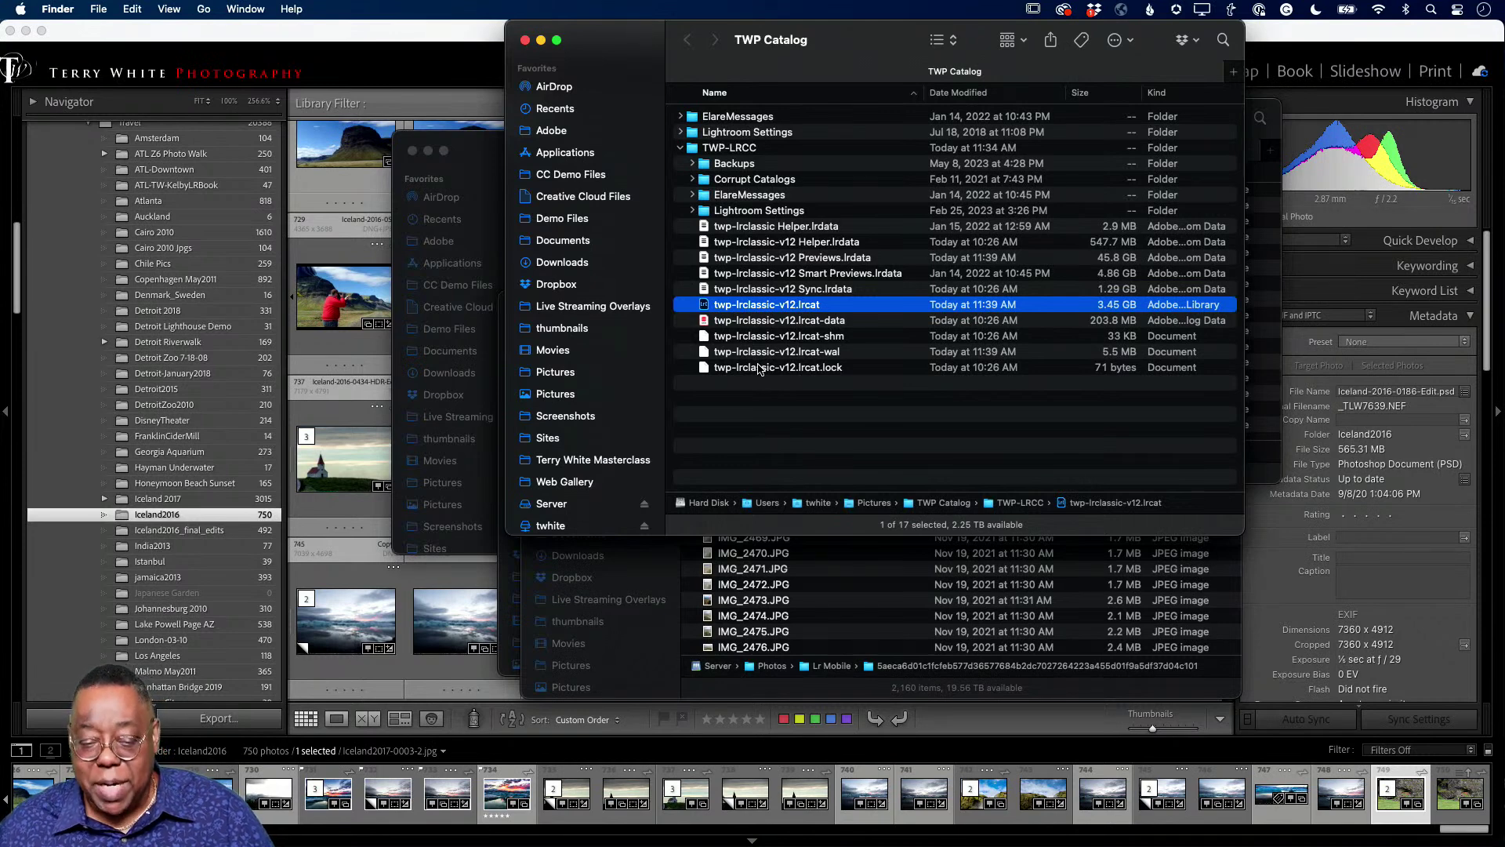
{"action": "left_click", "coordinate": [316, 40]}
{"action": "left_click", "coordinate": [63, 9]}
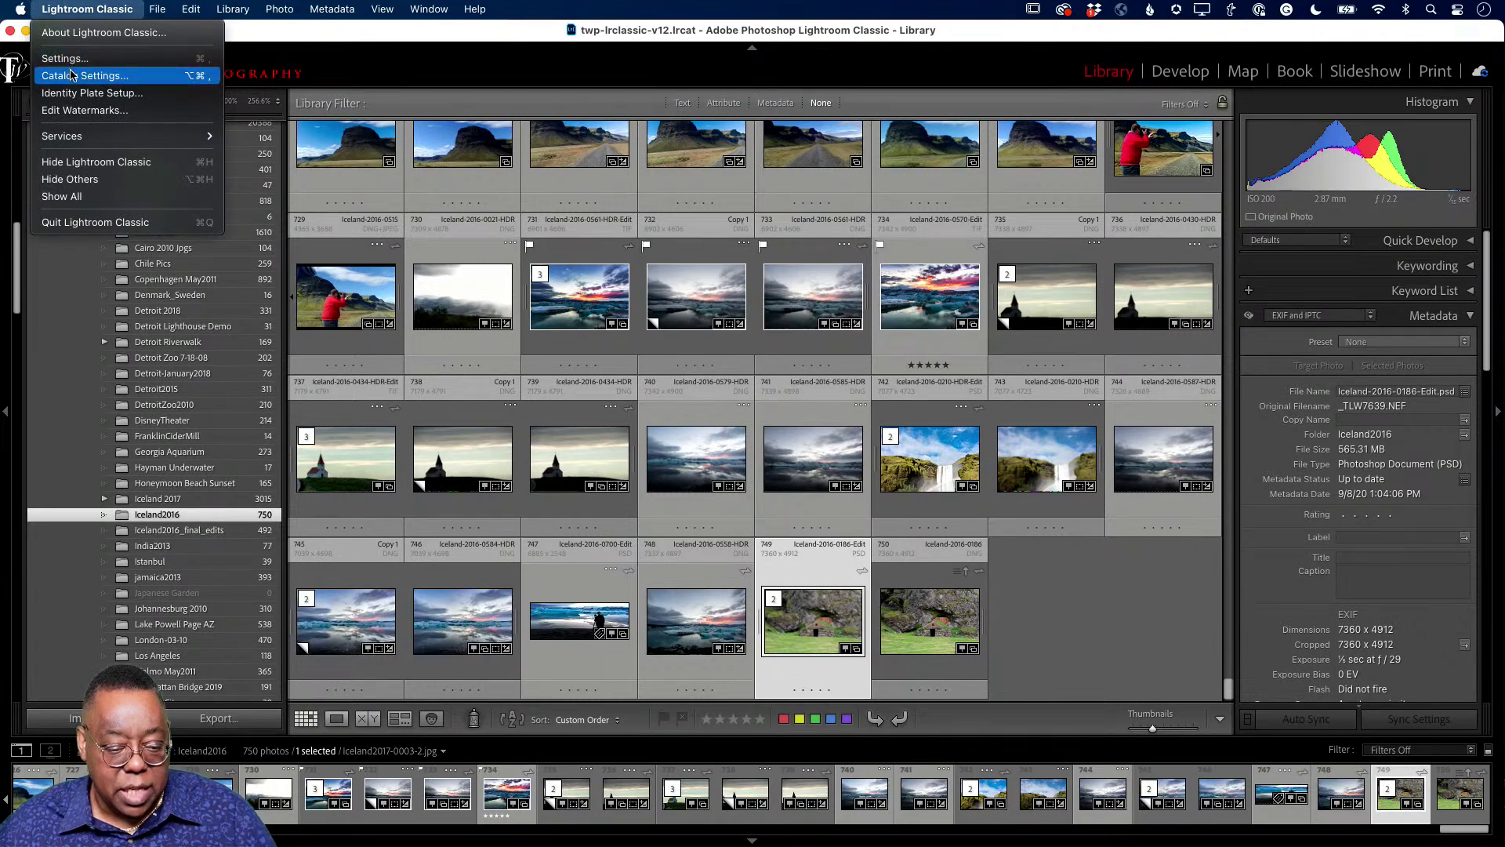
{"action": "left_click", "coordinate": [71, 76]}
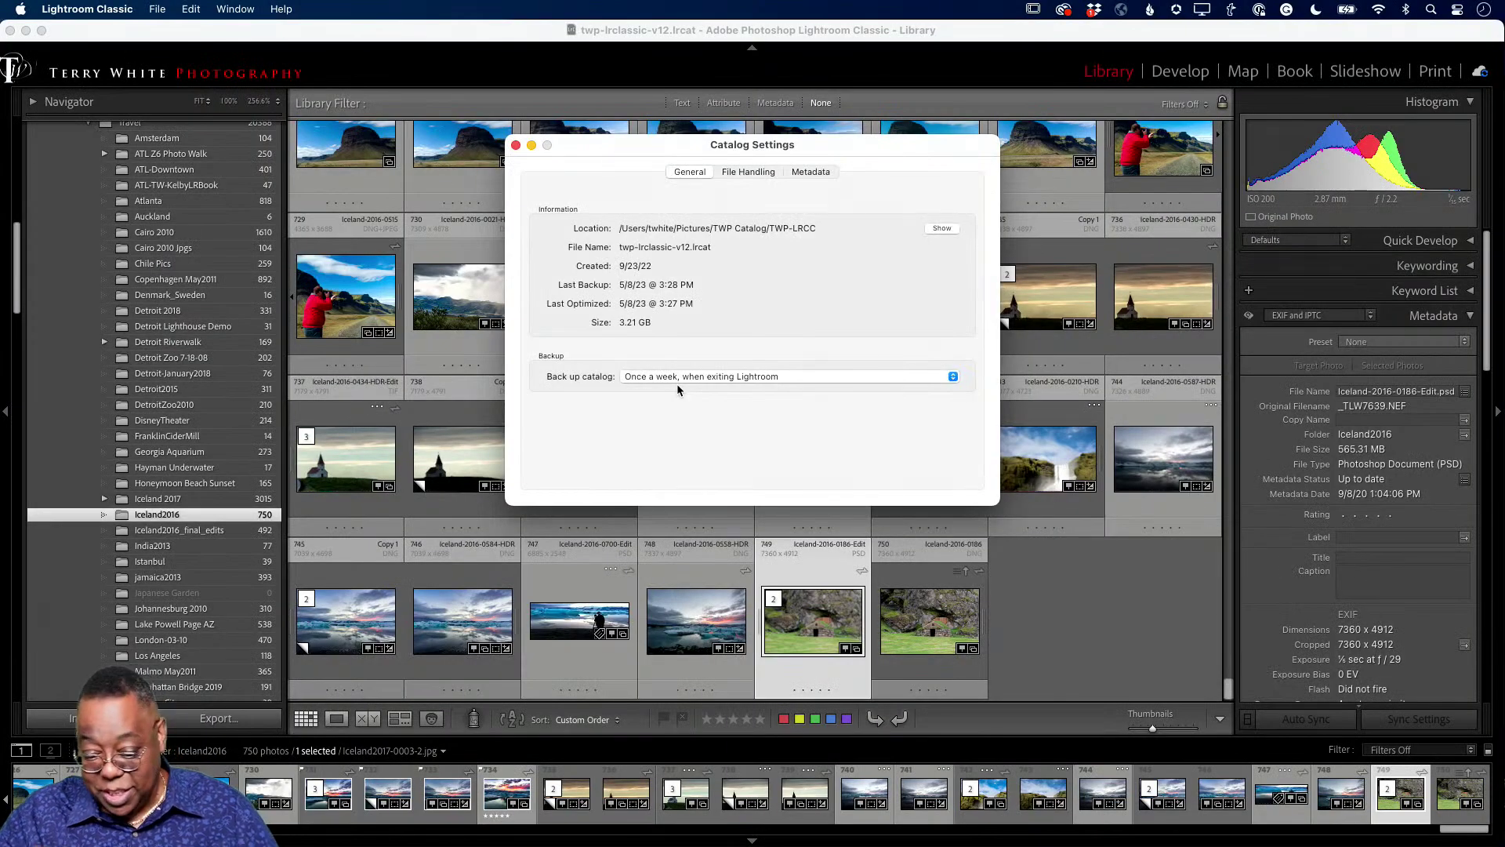
{"action": "left_click", "coordinate": [516, 146]}
Switch to Finder and expand the Backups folder inside TWP-LRCC to inspect the dated catalog backups
{"action": "key", "text": "super+Tab"}
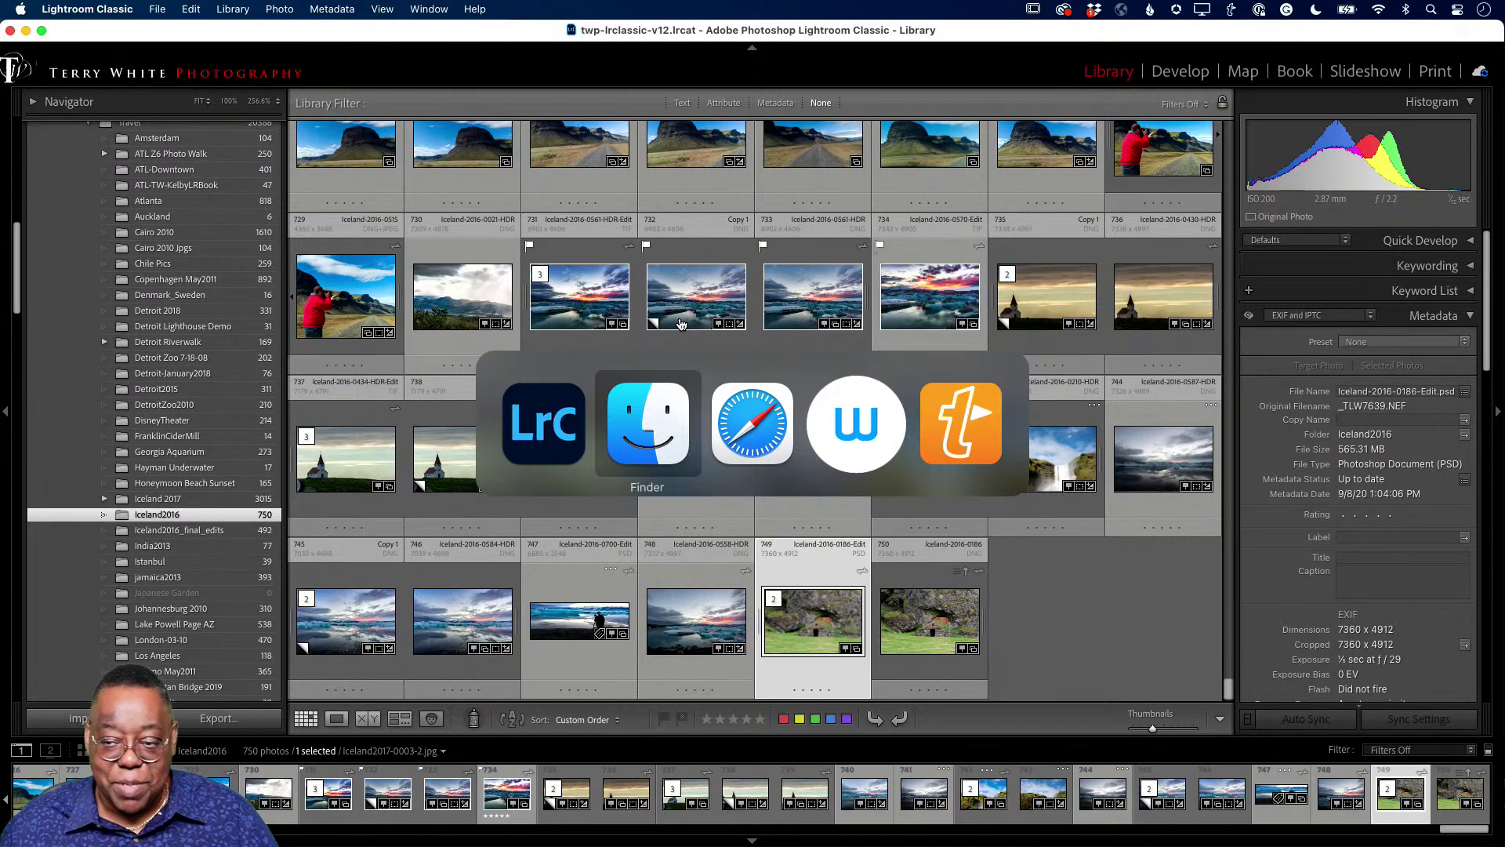
{"action": "key", "text": "super+Tab"}
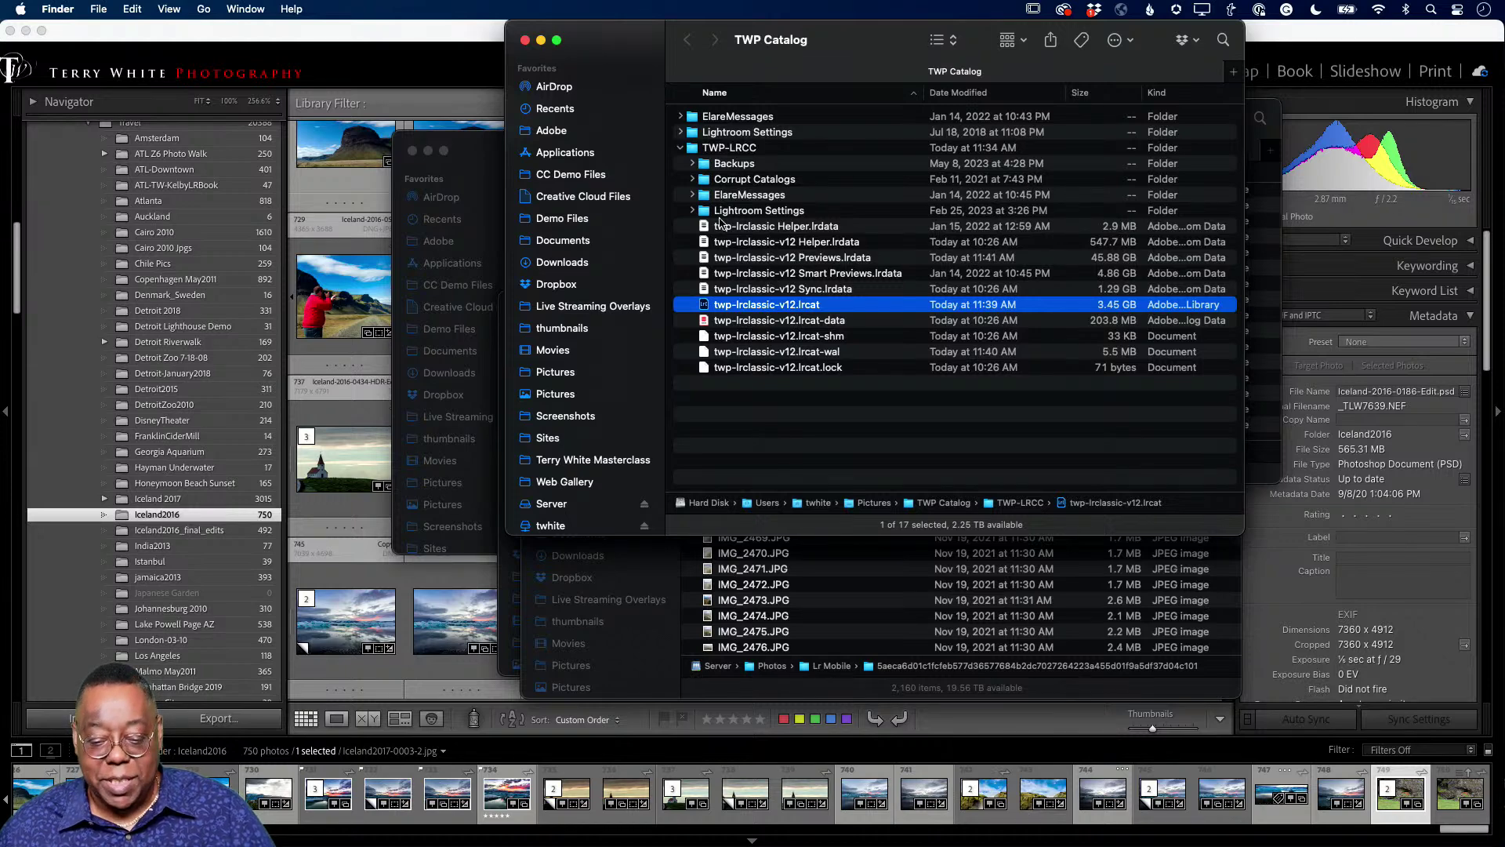
{"action": "left_click", "coordinate": [692, 165]}
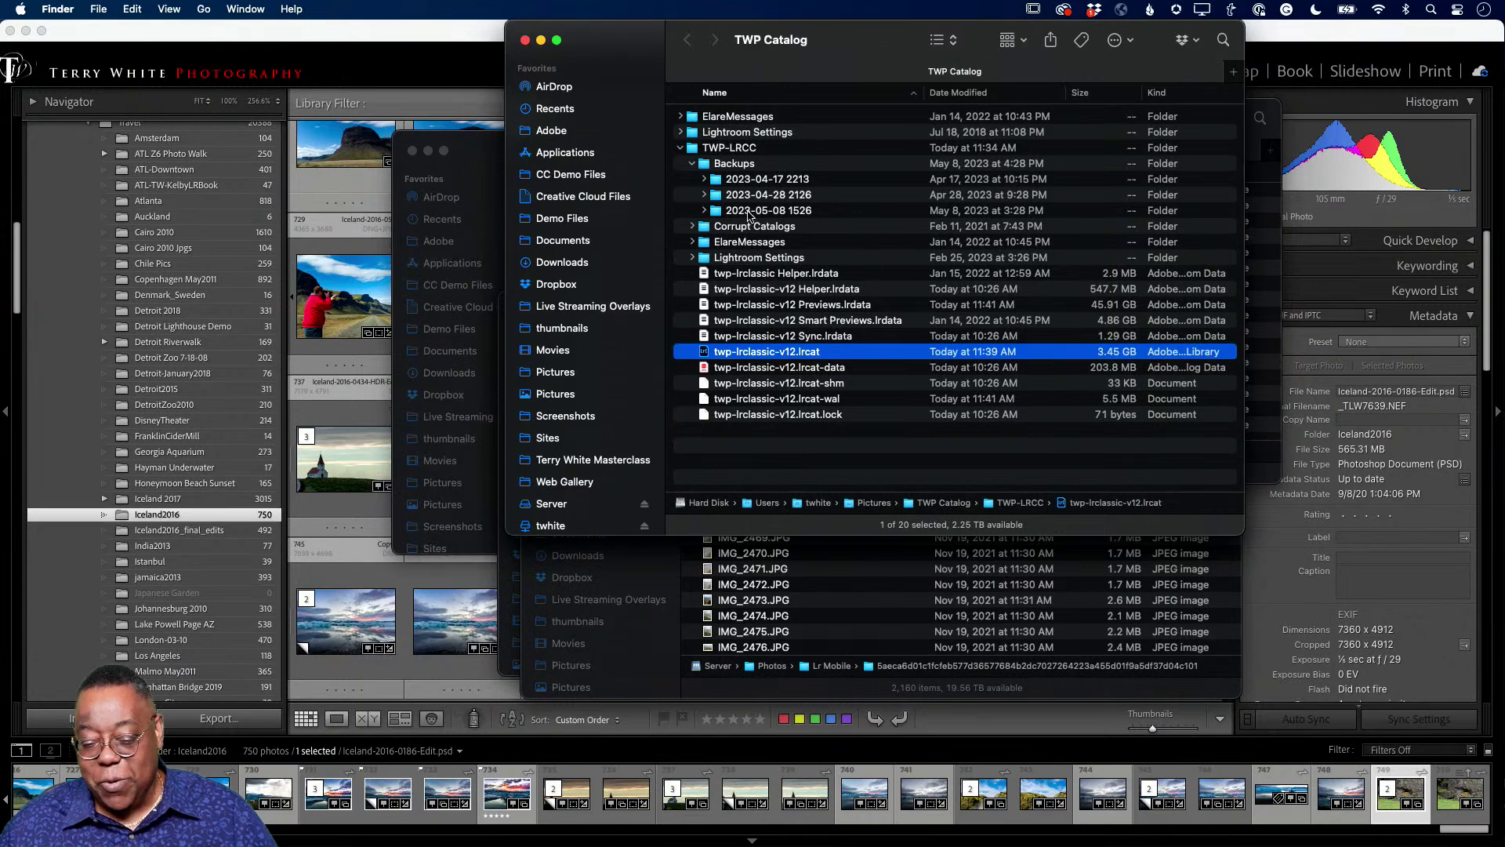
{"action": "left_click", "coordinate": [776, 212]}
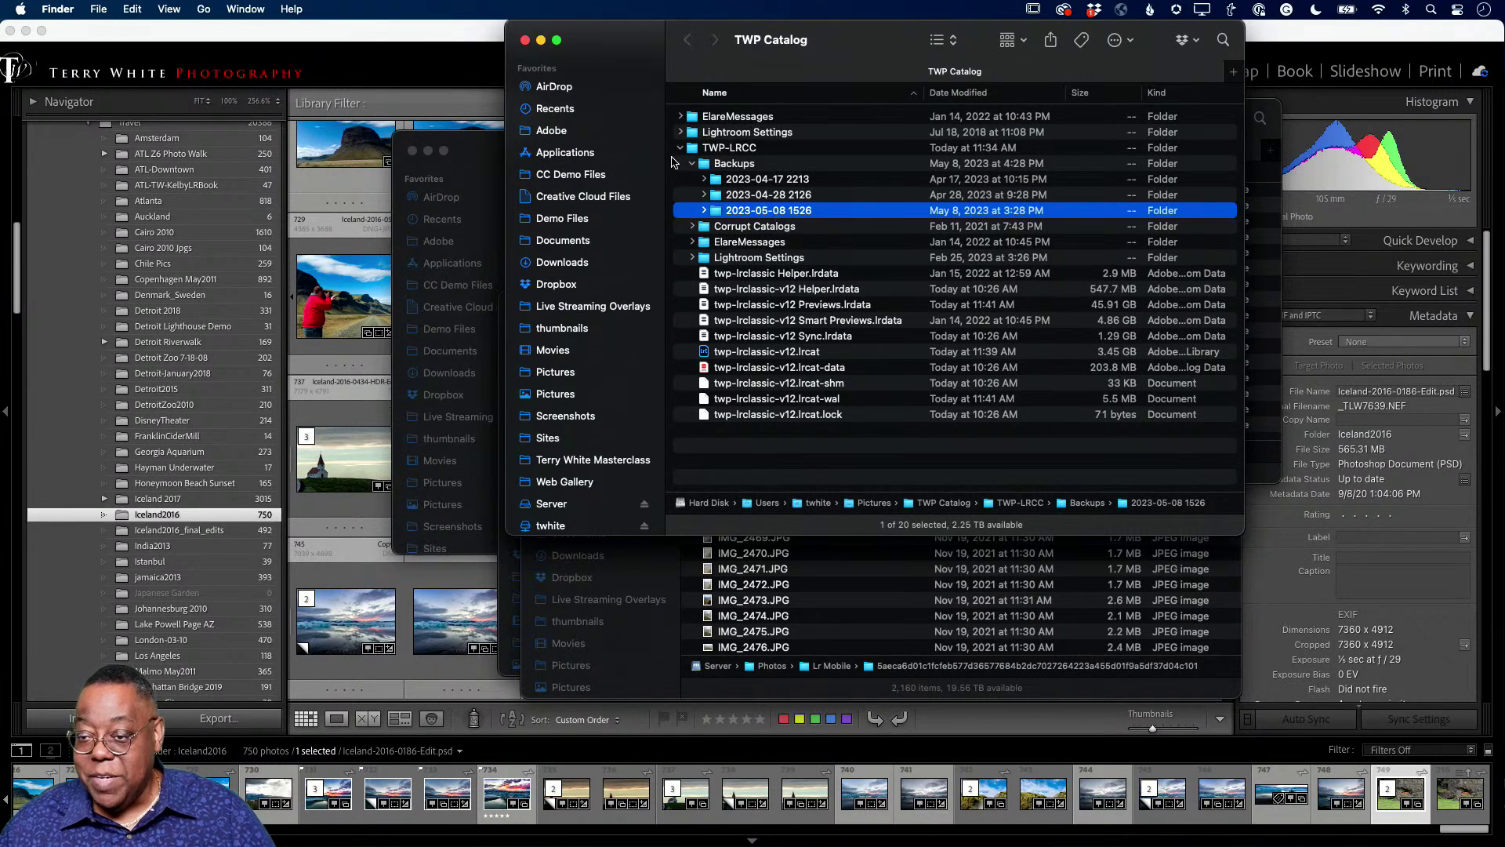
{"action": "left_click", "coordinate": [427, 31]}
Collapse the Server drive's folder list and the Demo collection set
{"action": "scroll", "coordinate": [72, 381], "scroll_direction": "up", "scroll_amount": 12}
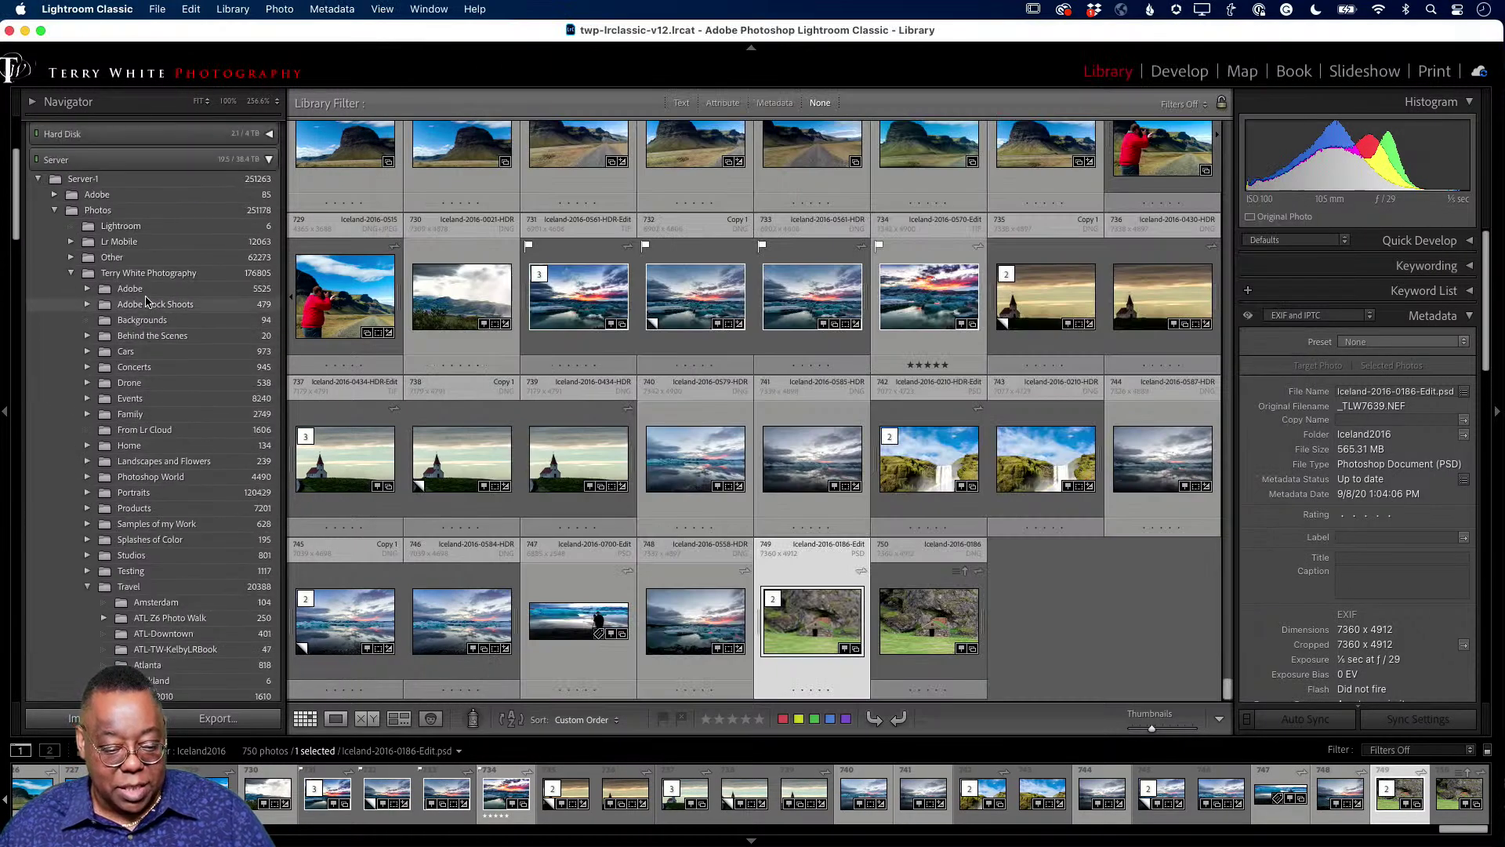
{"action": "left_click", "coordinate": [265, 160]}
{"action": "scroll", "coordinate": [172, 392], "scroll_direction": "down", "scroll_amount": 15}
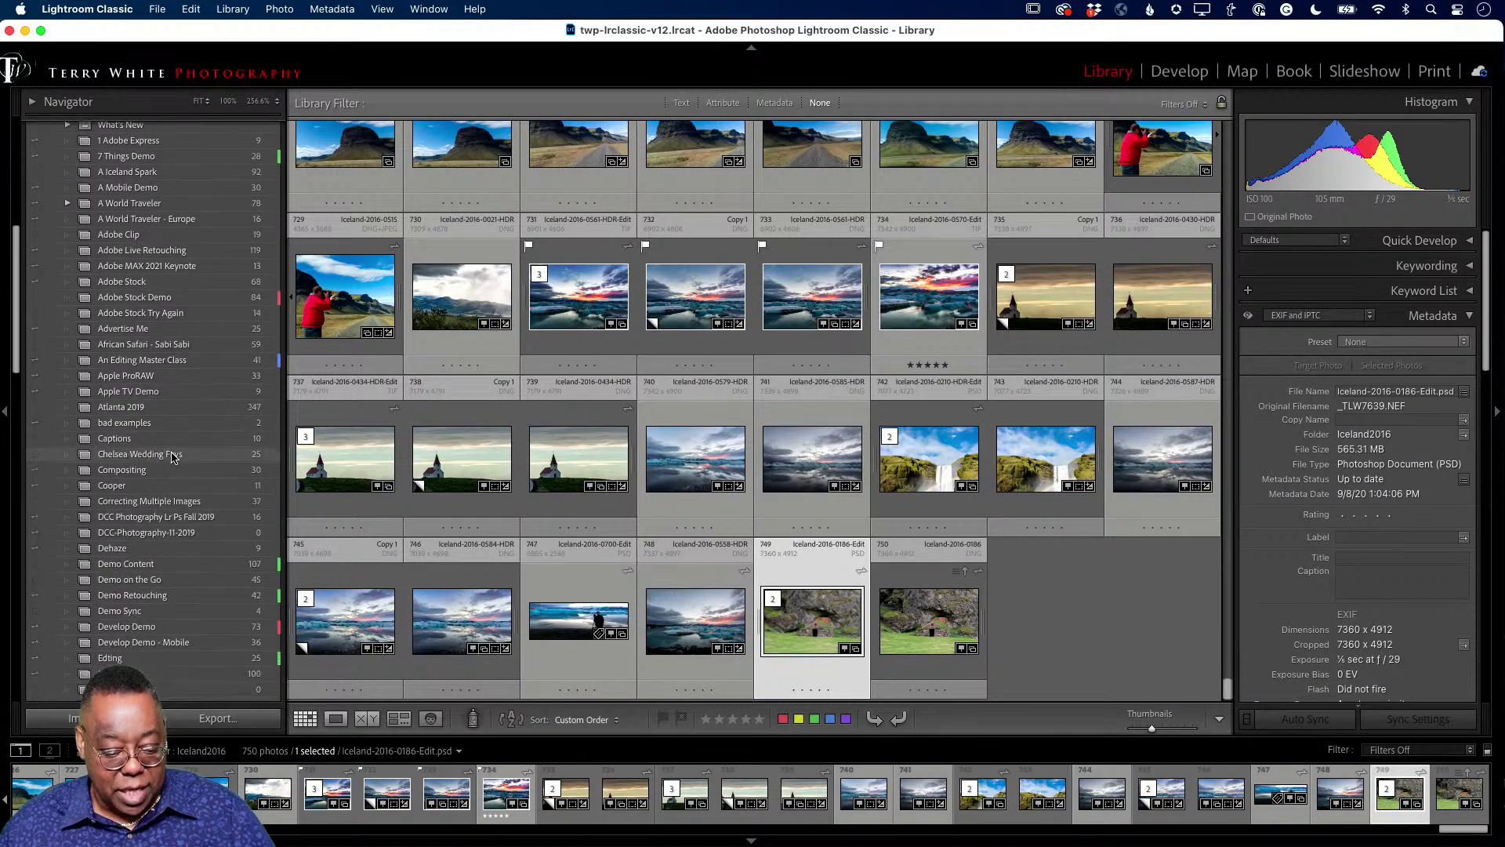
{"action": "scroll", "coordinate": [172, 457], "scroll_direction": "down", "scroll_amount": 10}
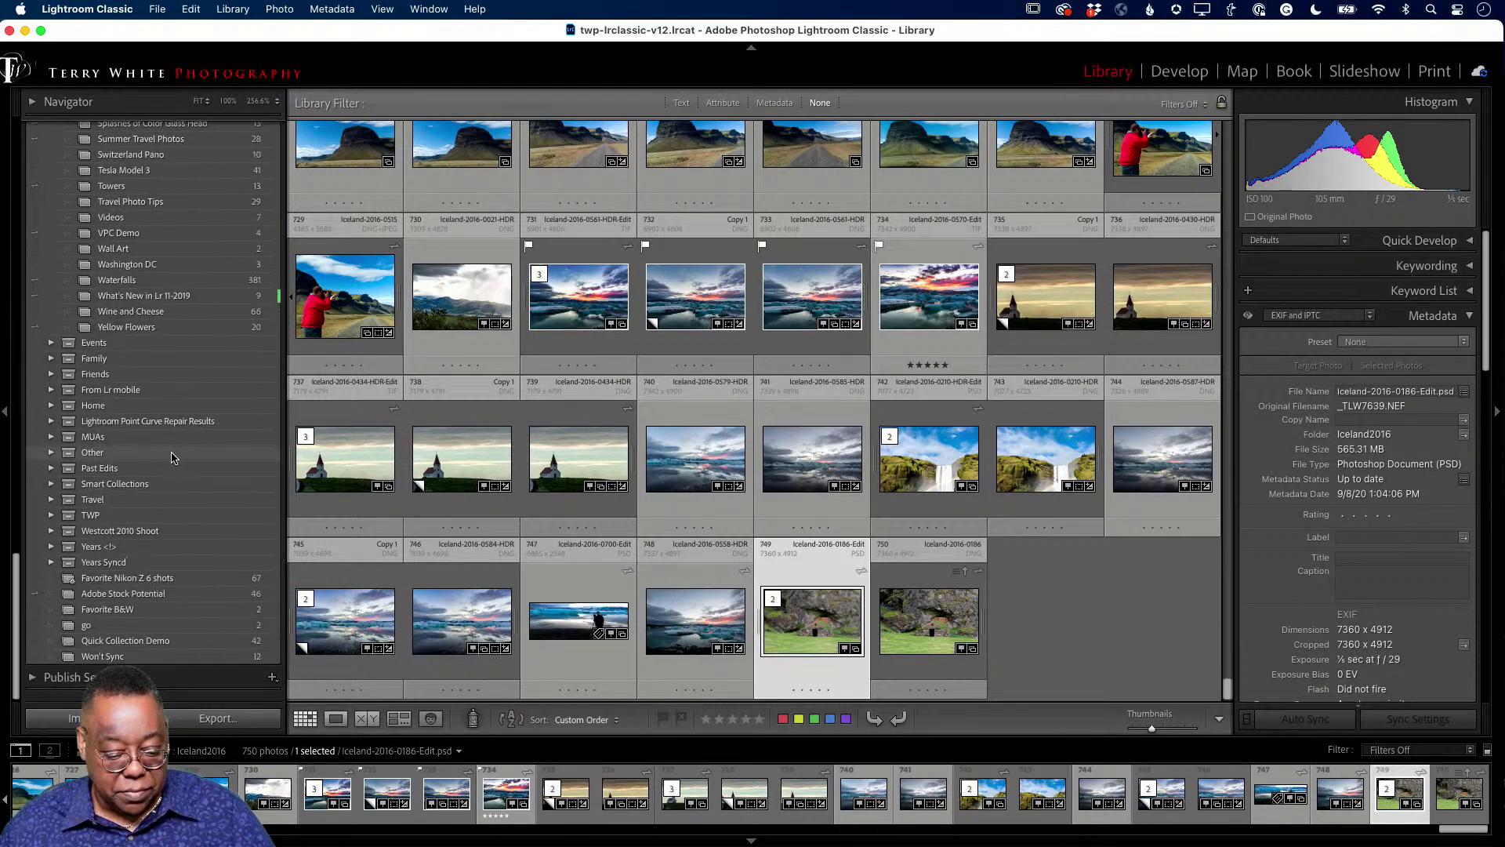
{"action": "scroll", "coordinate": [172, 458], "scroll_direction": "up", "scroll_amount": 20}
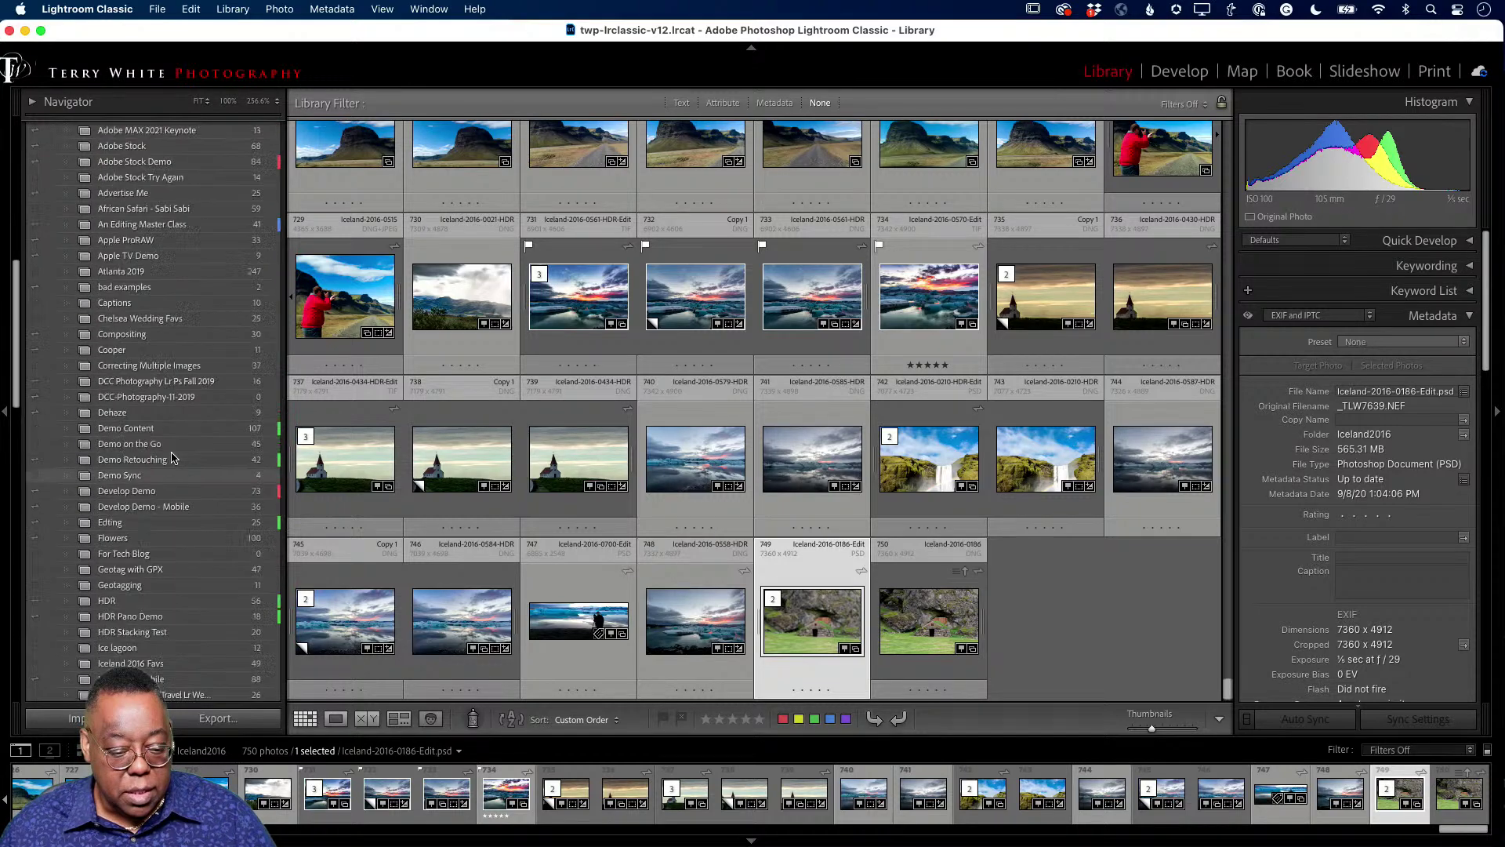
{"action": "scroll", "coordinate": [173, 458], "scroll_direction": "down", "scroll_amount": 1}
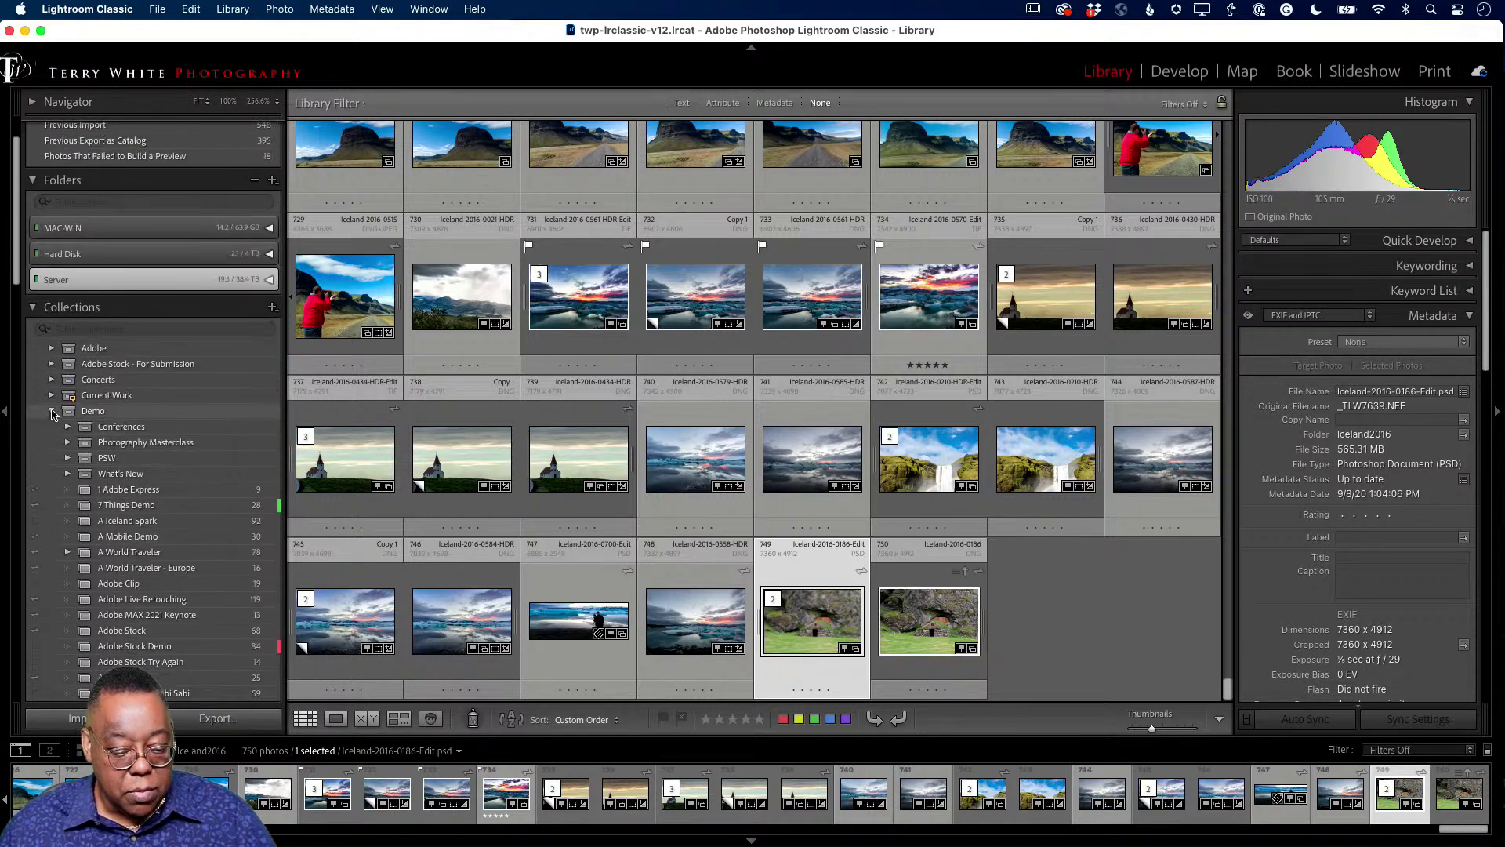
{"action": "left_click", "coordinate": [50, 411]}
{"action": "scroll", "coordinate": [78, 502], "scroll_direction": "down", "scroll_amount": 5}
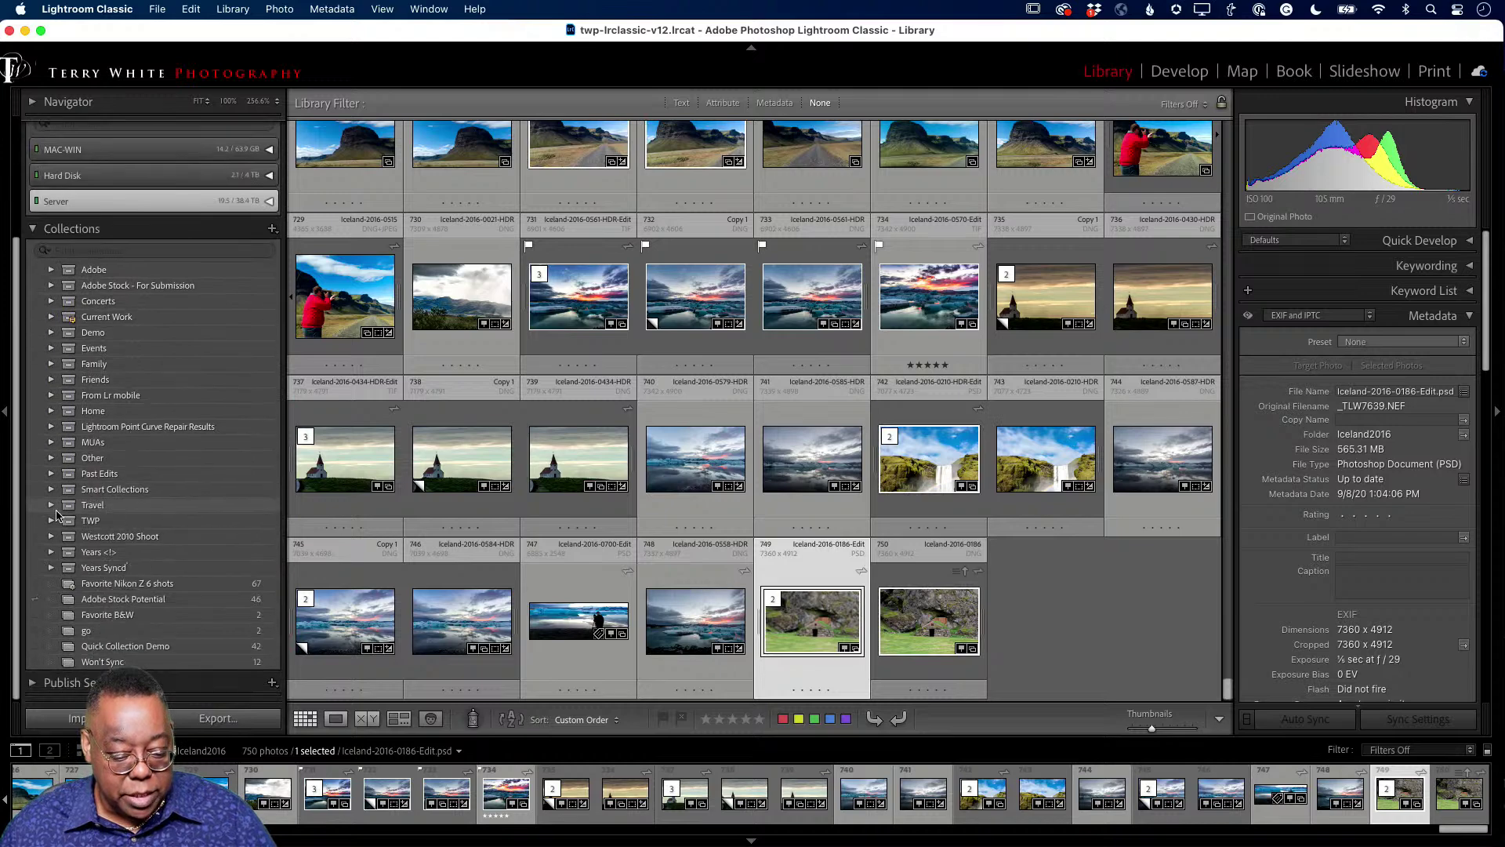
Expand the Travel collection set and open its Los Angeles collection
{"action": "left_click", "coordinate": [51, 508]}
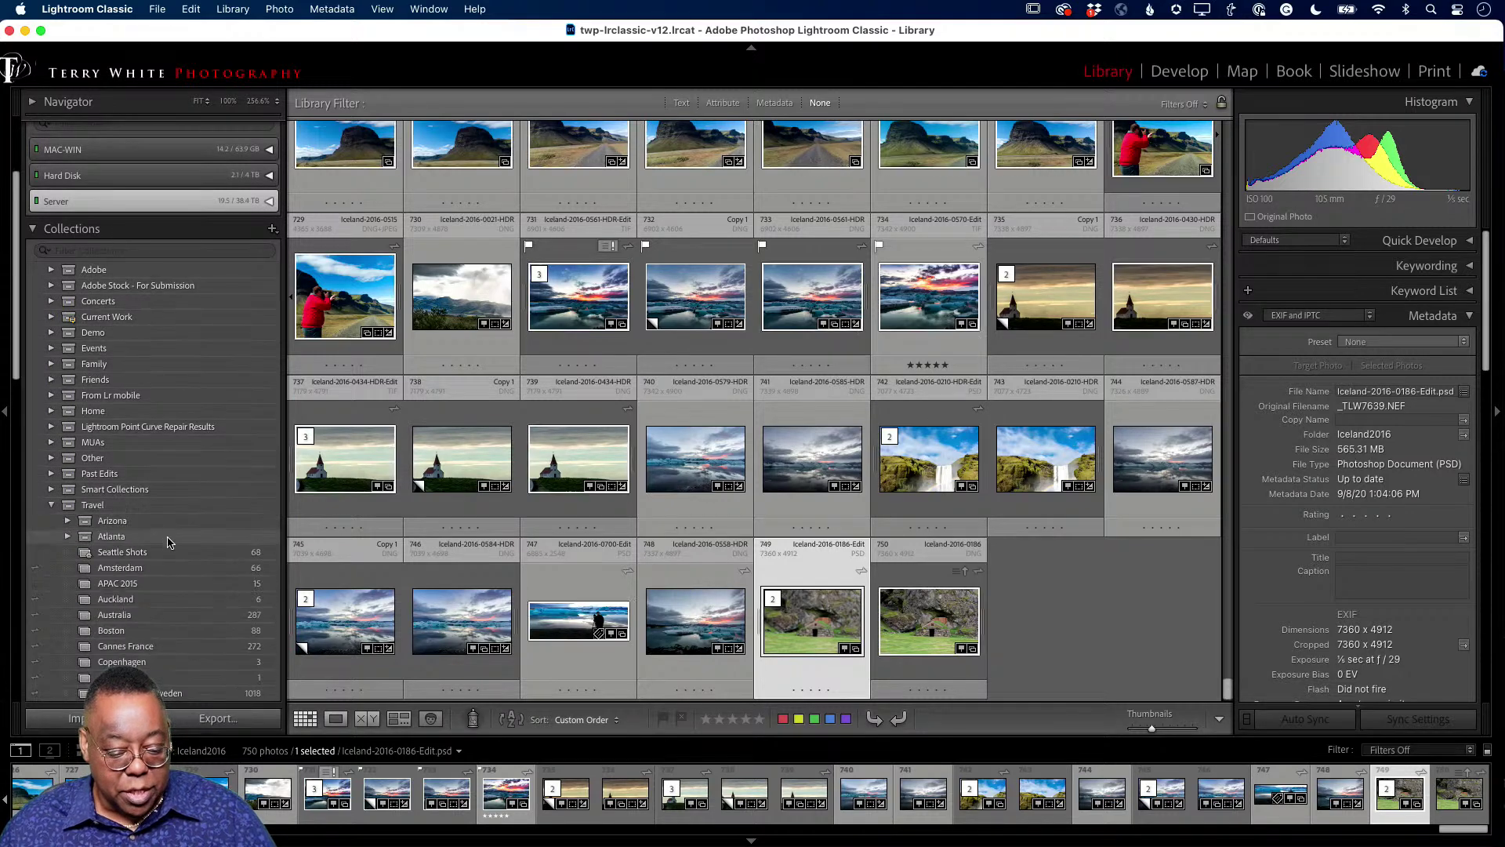
{"action": "scroll", "coordinate": [169, 541], "scroll_direction": "down", "scroll_amount": 15}
{"action": "scroll", "coordinate": [167, 539], "scroll_direction": "down", "scroll_amount": 15}
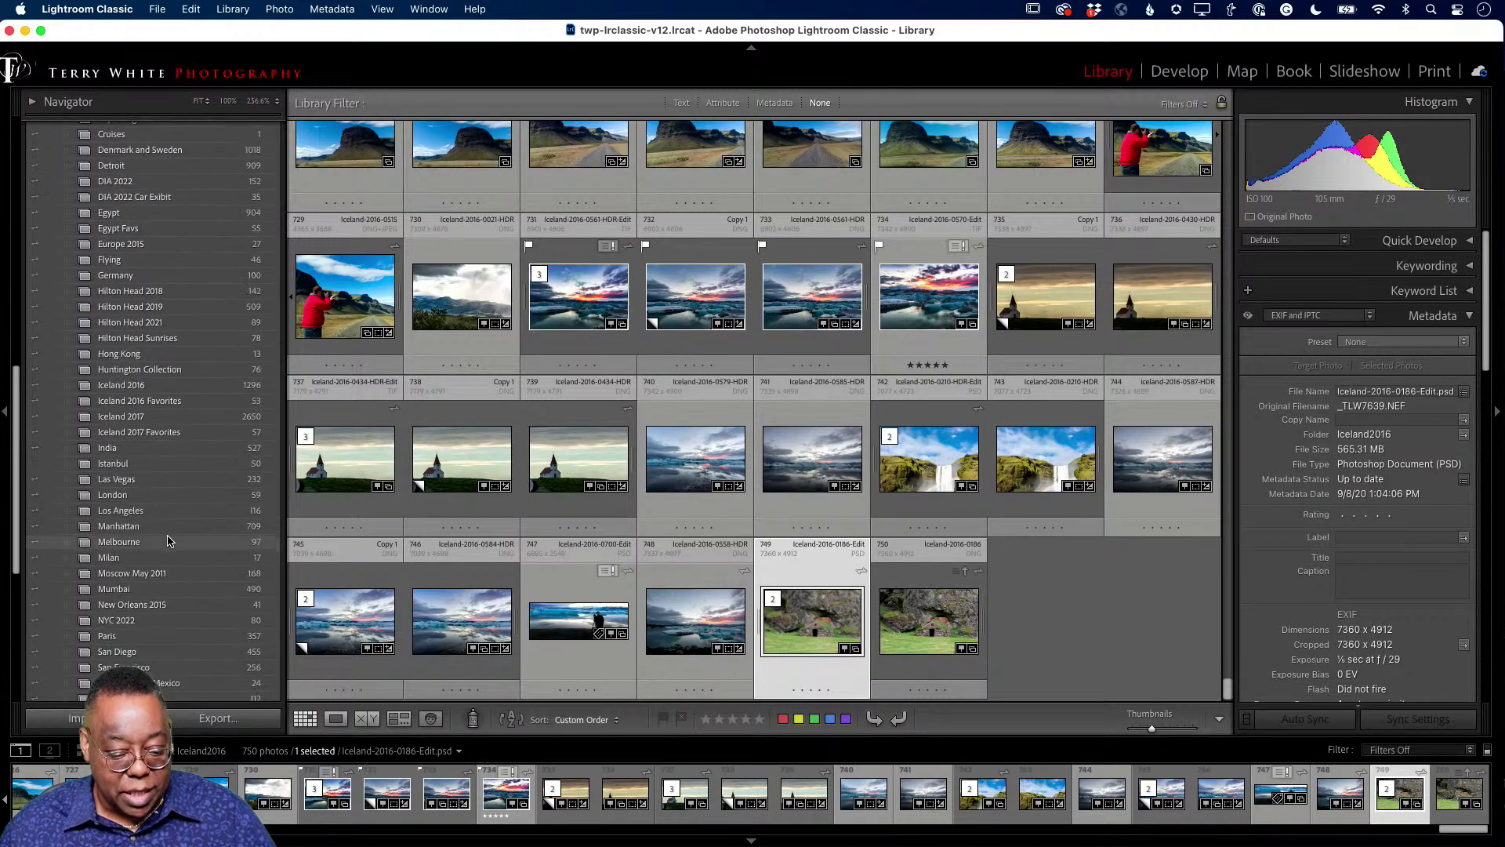
{"action": "left_click", "coordinate": [121, 511]}
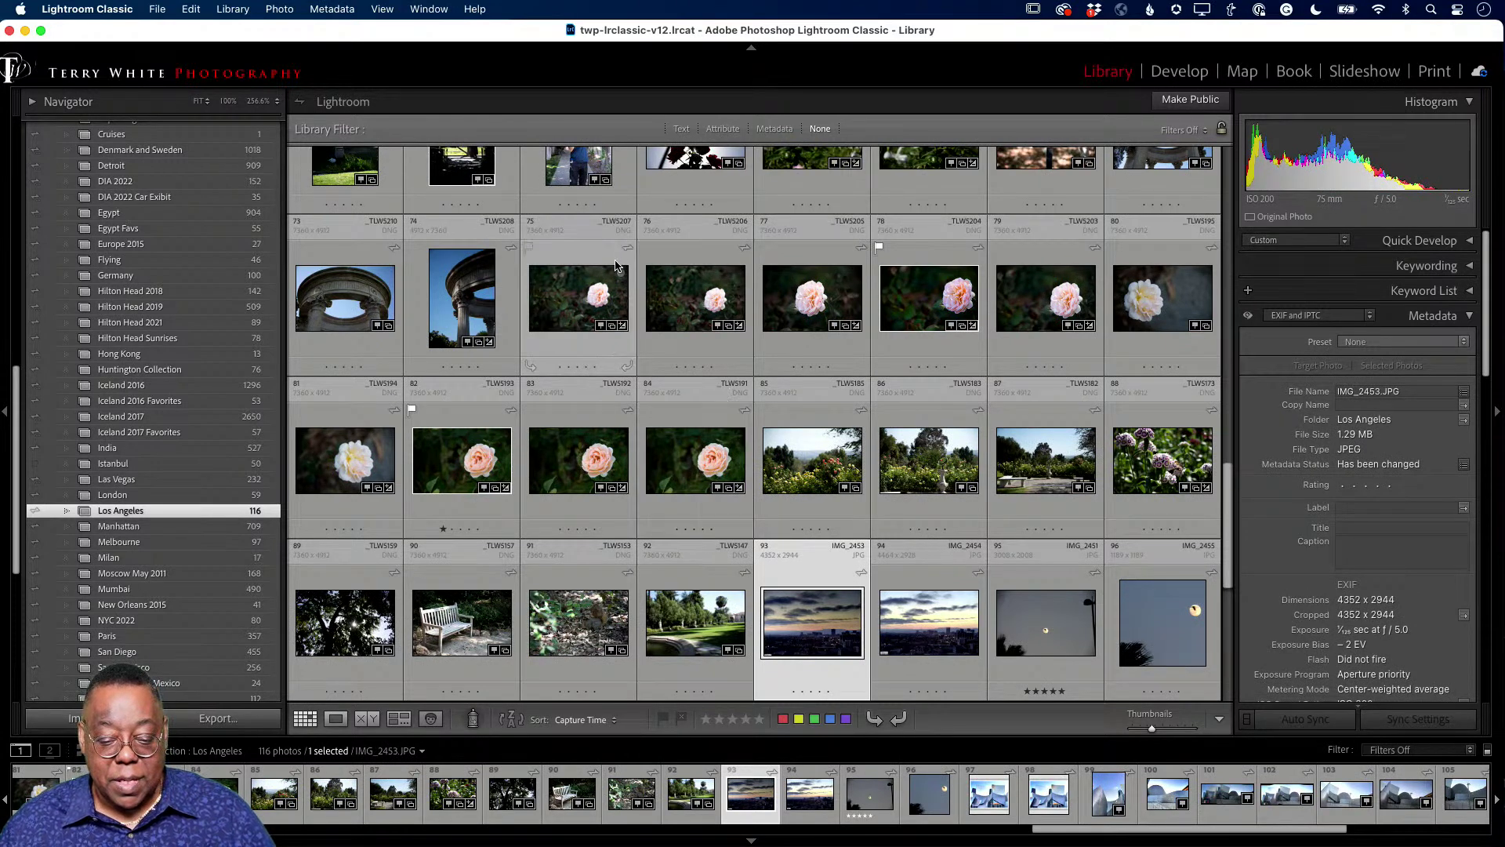
Browse the Los Angeles photos, and inspect the metallic building photo IMG_2445 enlarged before returning to the grid
{"action": "left_click", "coordinate": [619, 234]}
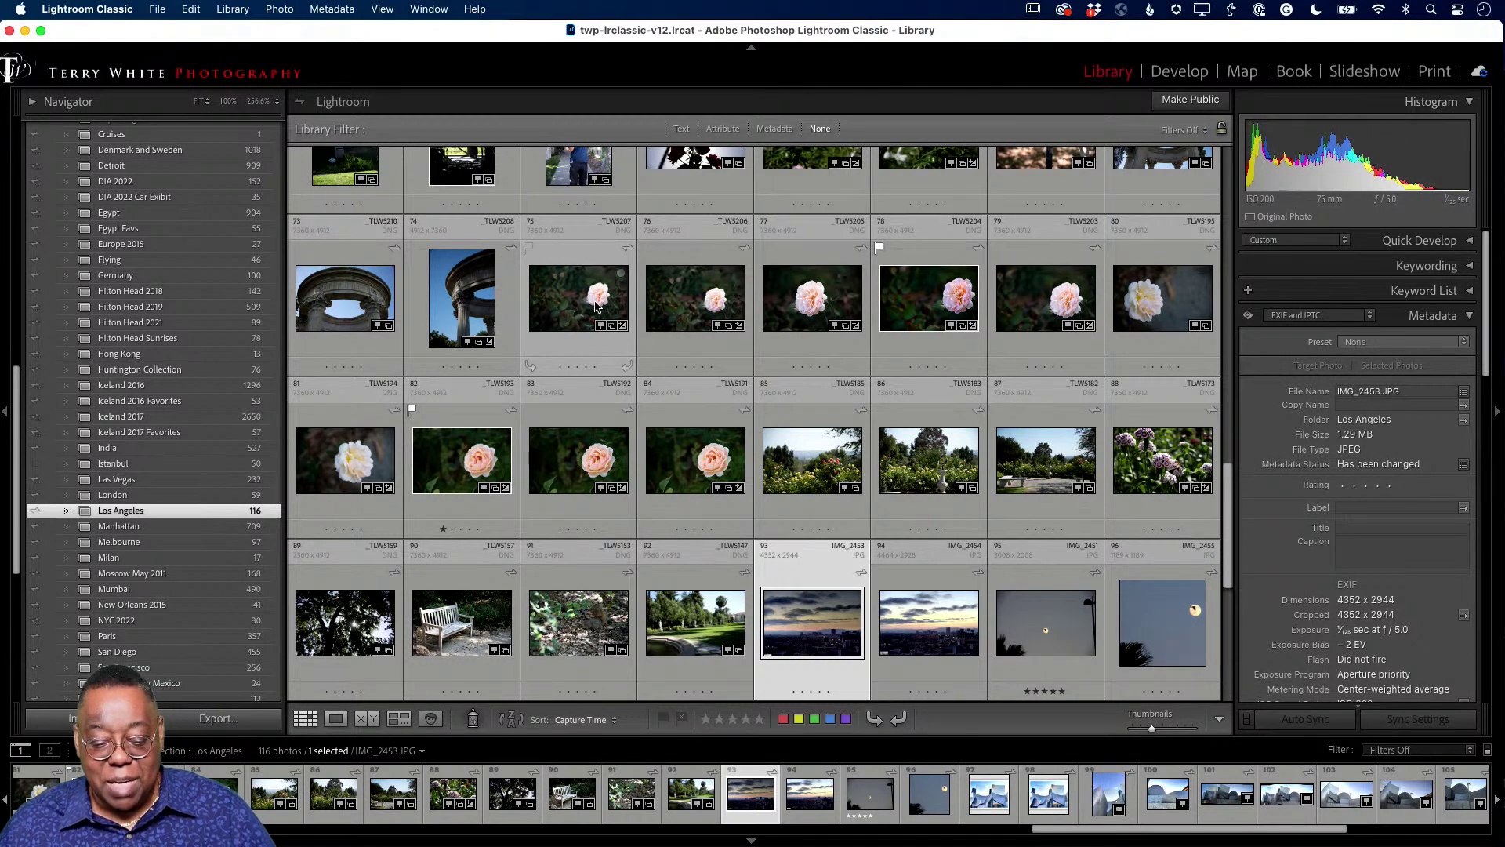
{"action": "scroll", "coordinate": [594, 301], "scroll_direction": "up", "scroll_amount": 5}
{"action": "scroll", "coordinate": [594, 306], "scroll_direction": "down", "scroll_amount": 7}
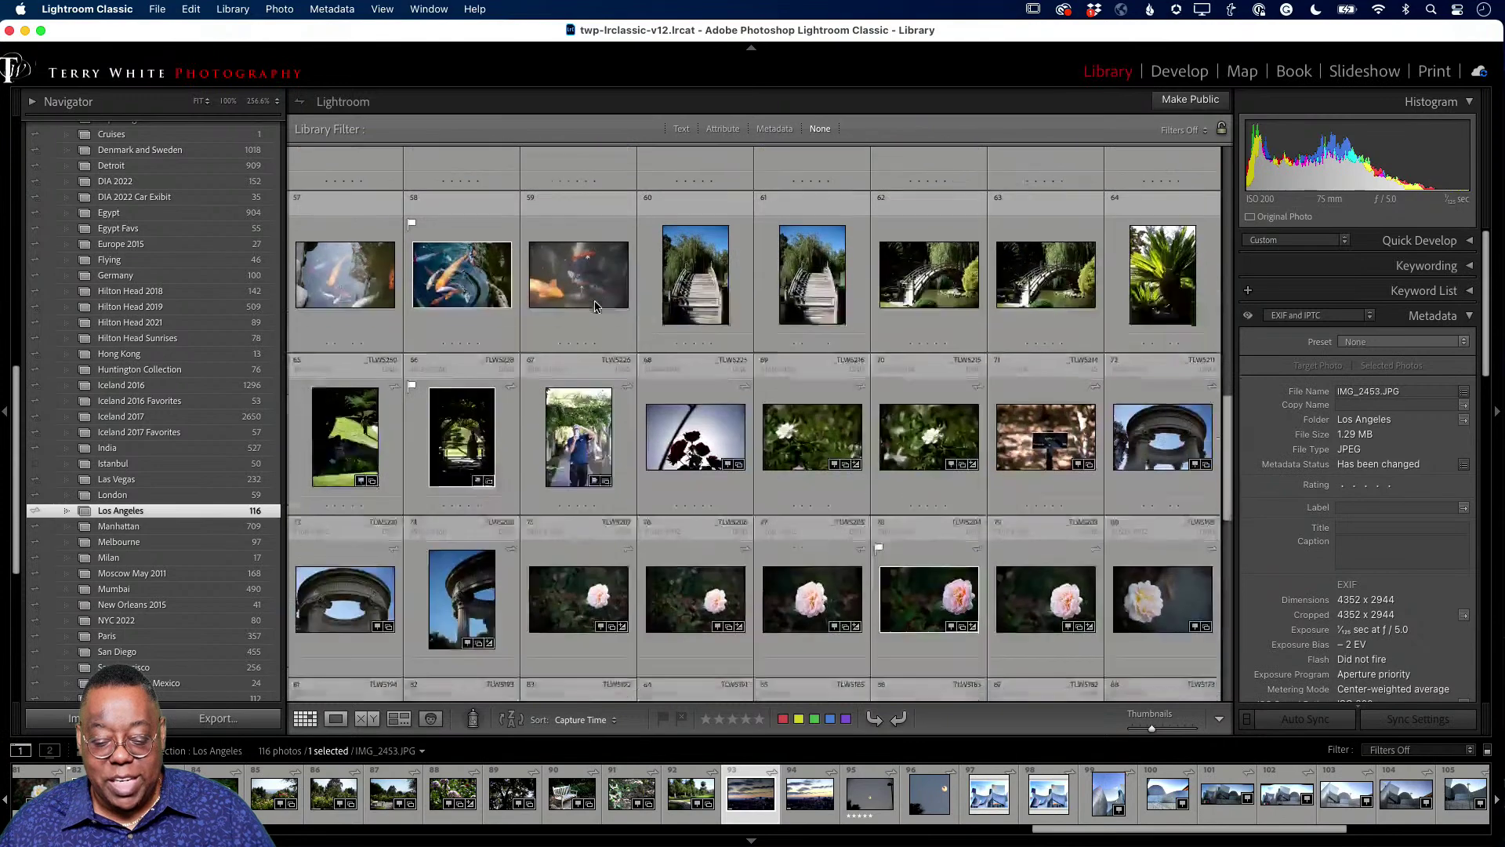
{"action": "scroll", "coordinate": [594, 306], "scroll_direction": "down", "scroll_amount": 4}
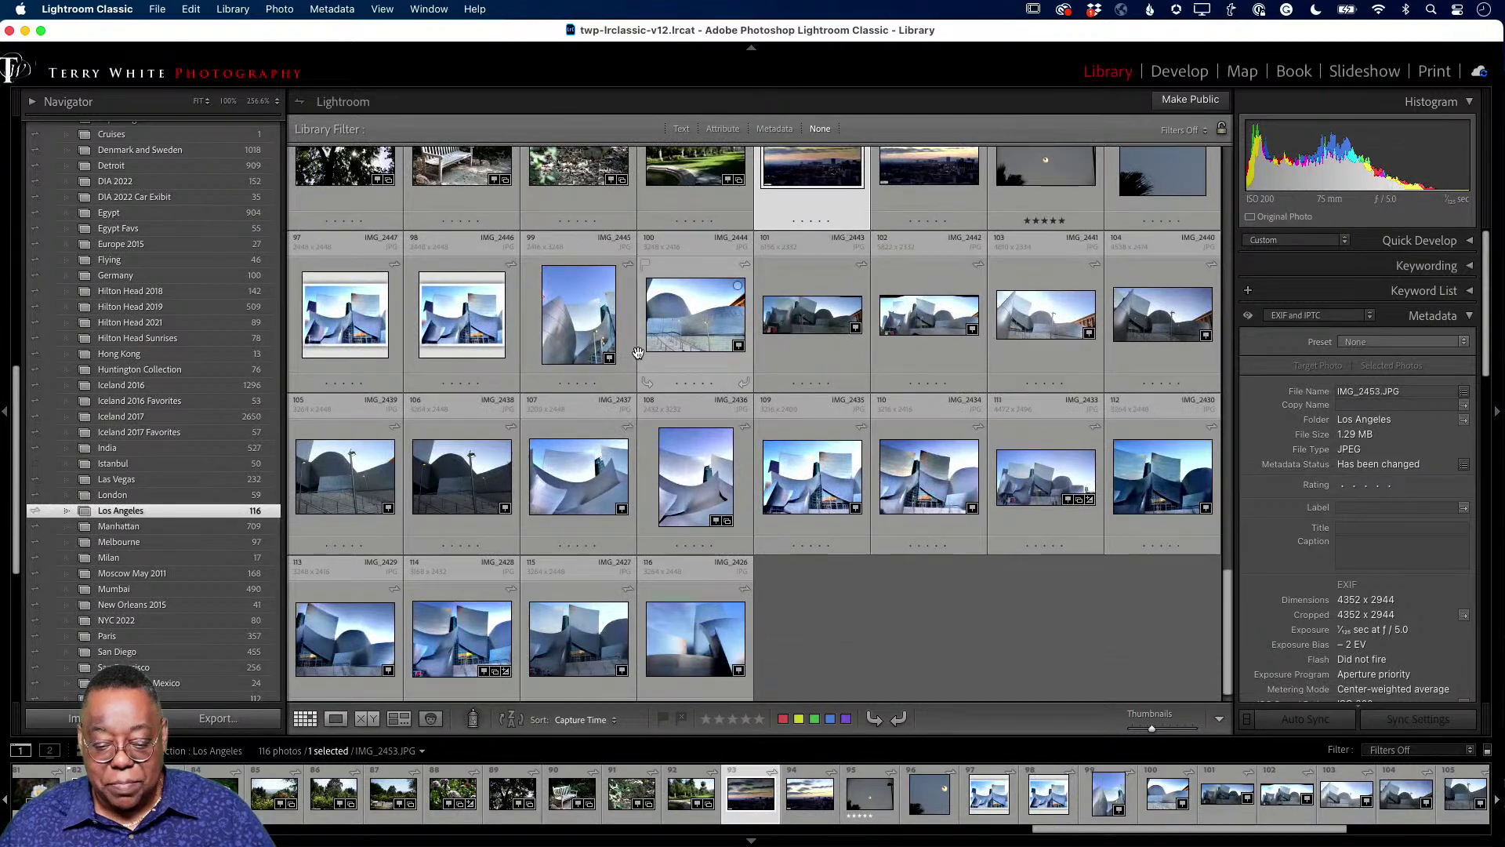
{"action": "double_click", "coordinate": [574, 343]}
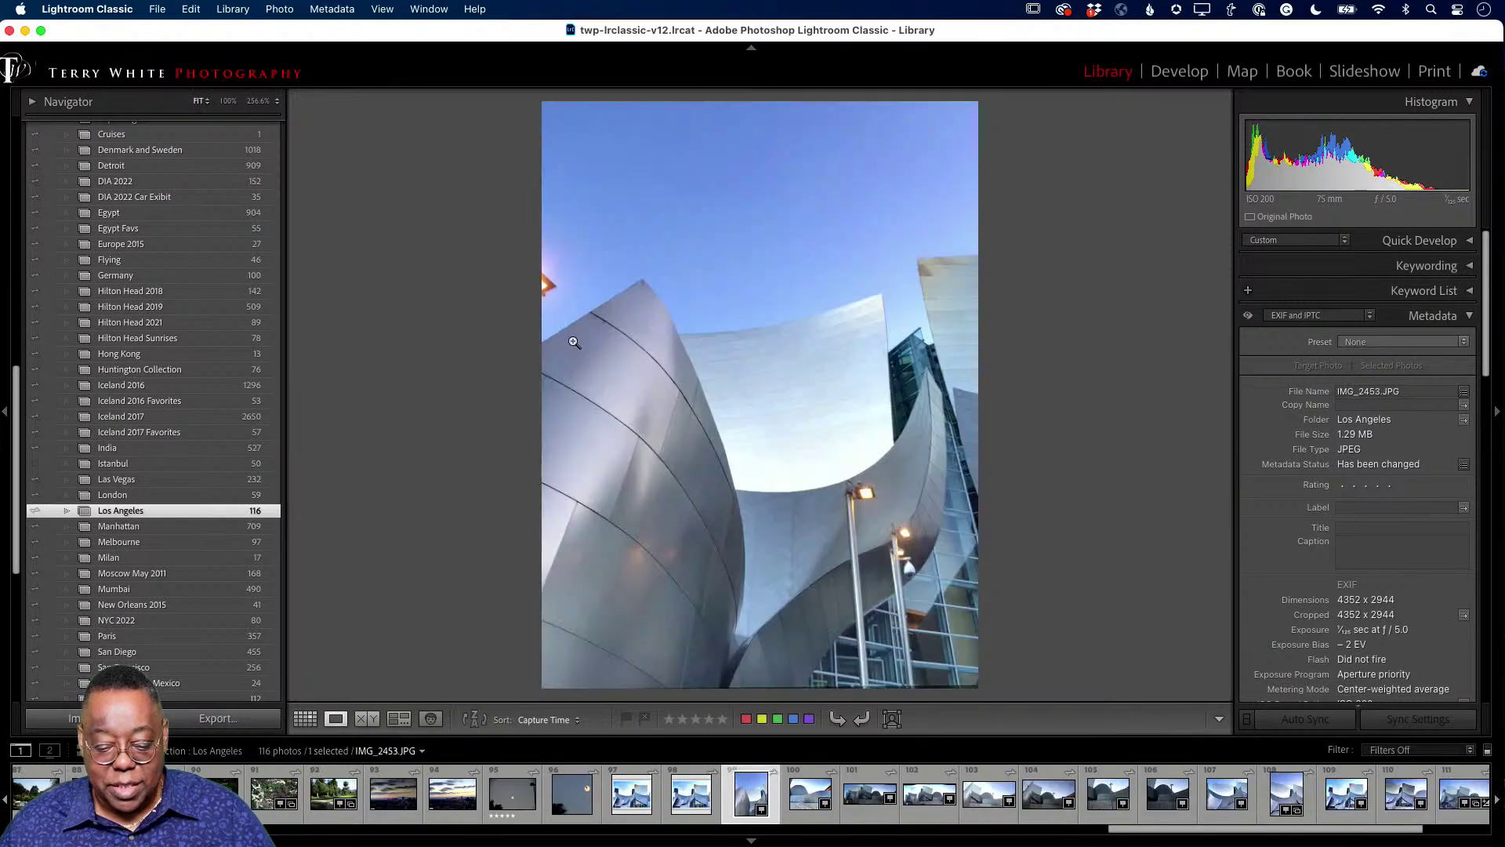
{"action": "left_click", "coordinate": [623, 357]}
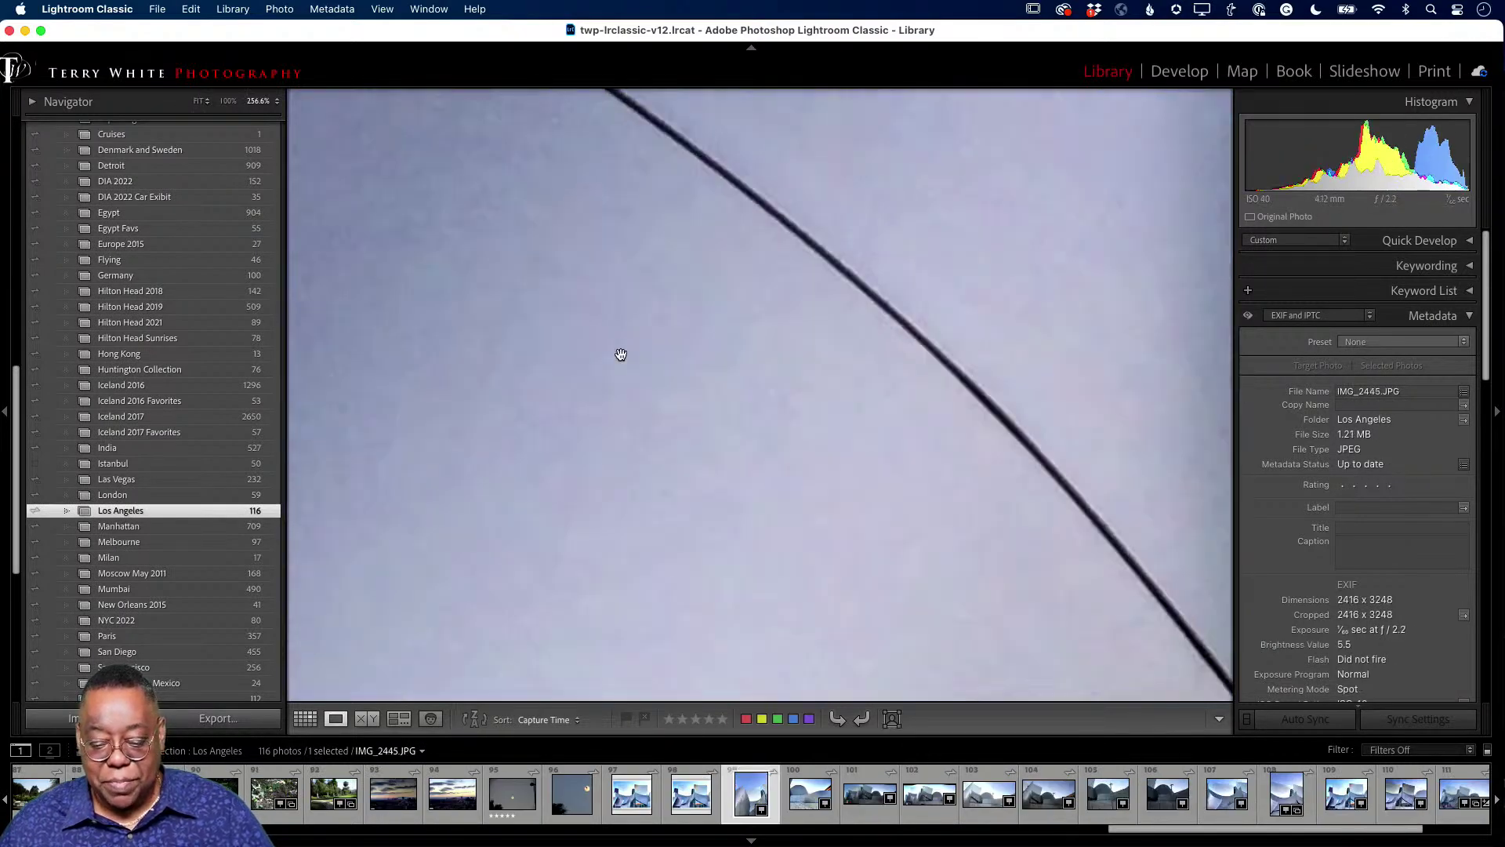
{"action": "left_click", "coordinate": [621, 357]}
{"action": "key", "text": "g"}
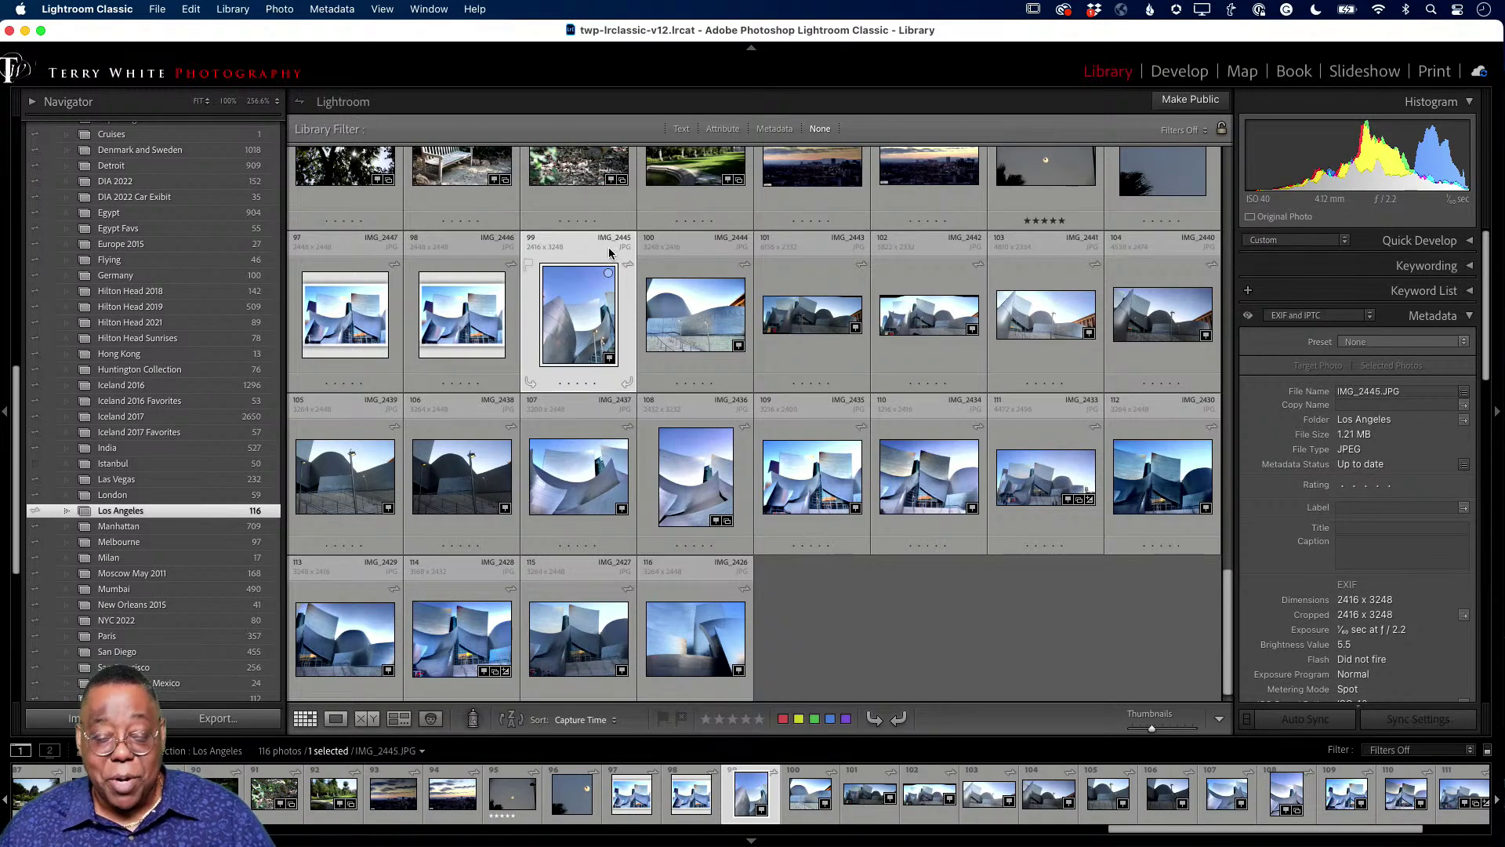
Batch rename the 20 building photos from IMG_2447 to IMG_2426 with the custom text Disney Concert Hall and start number 1, and deselect them
{"action": "left_click", "coordinate": [359, 317]}
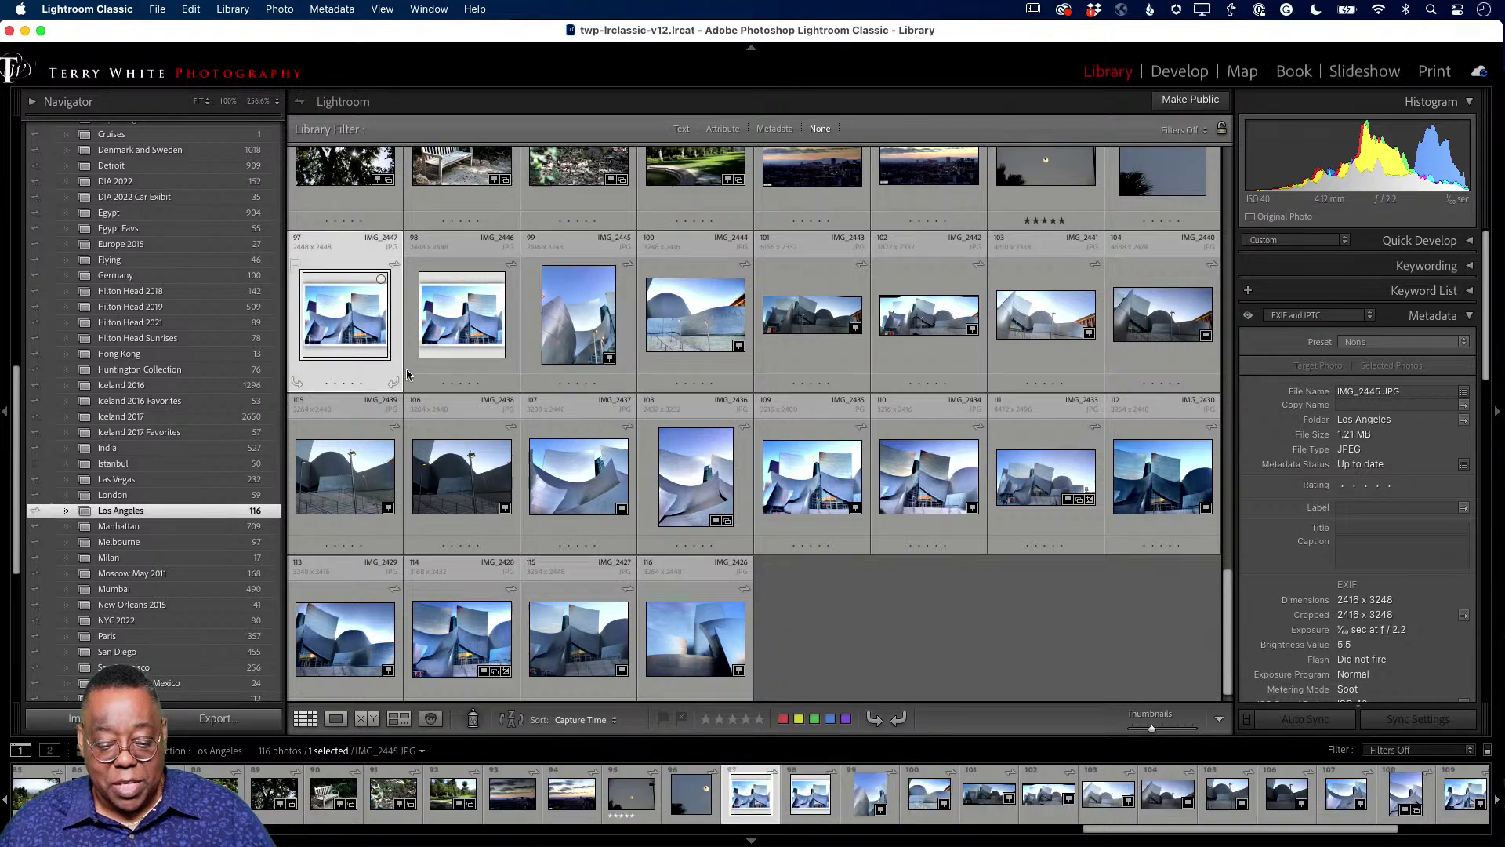
{"action": "left_click", "coordinate": [730, 697], "text": "shift"}
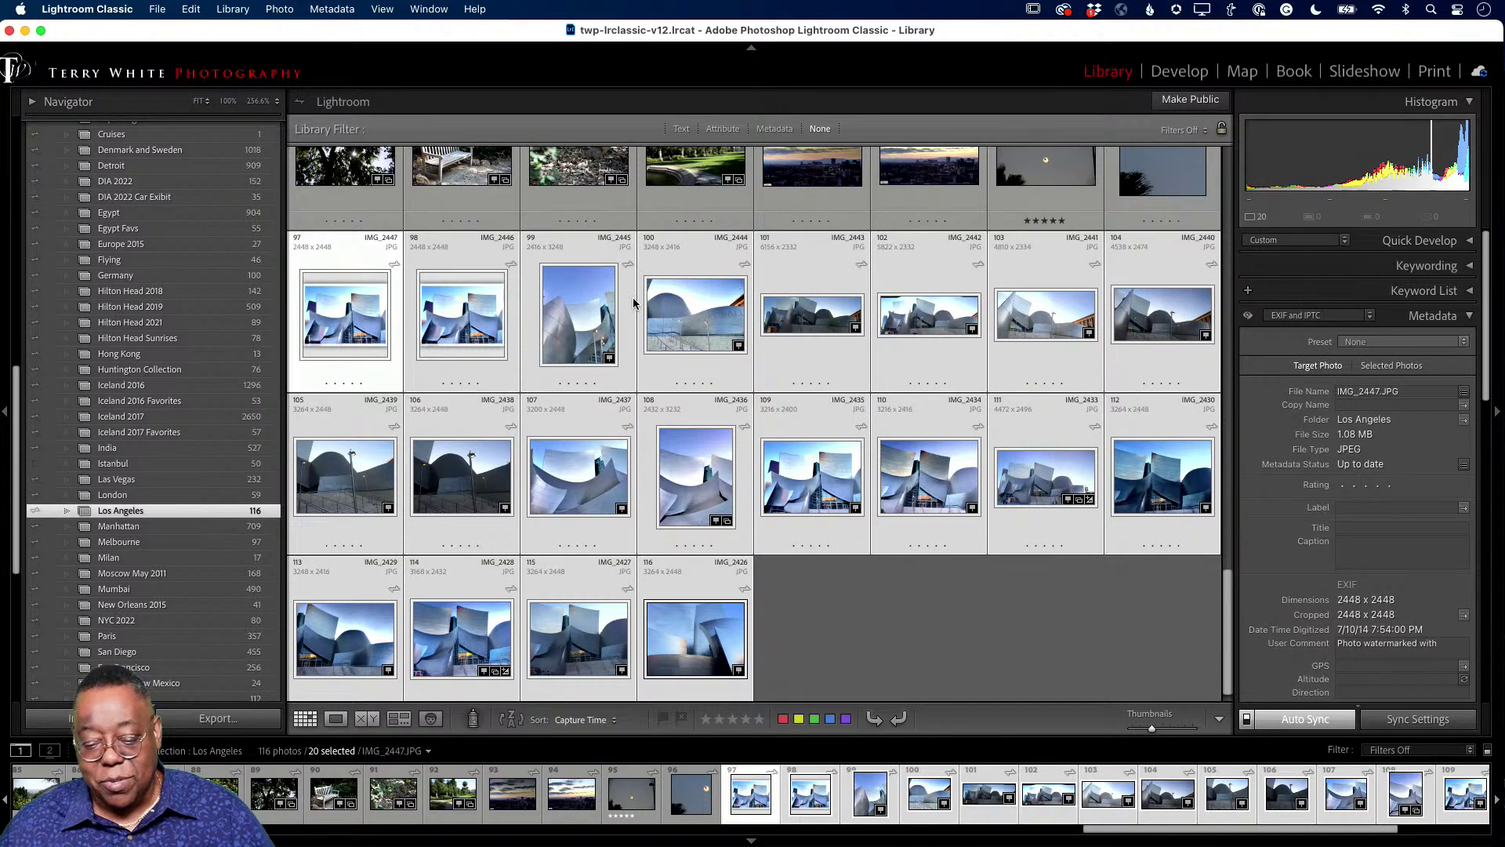
{"action": "left_click", "coordinate": [233, 9]}
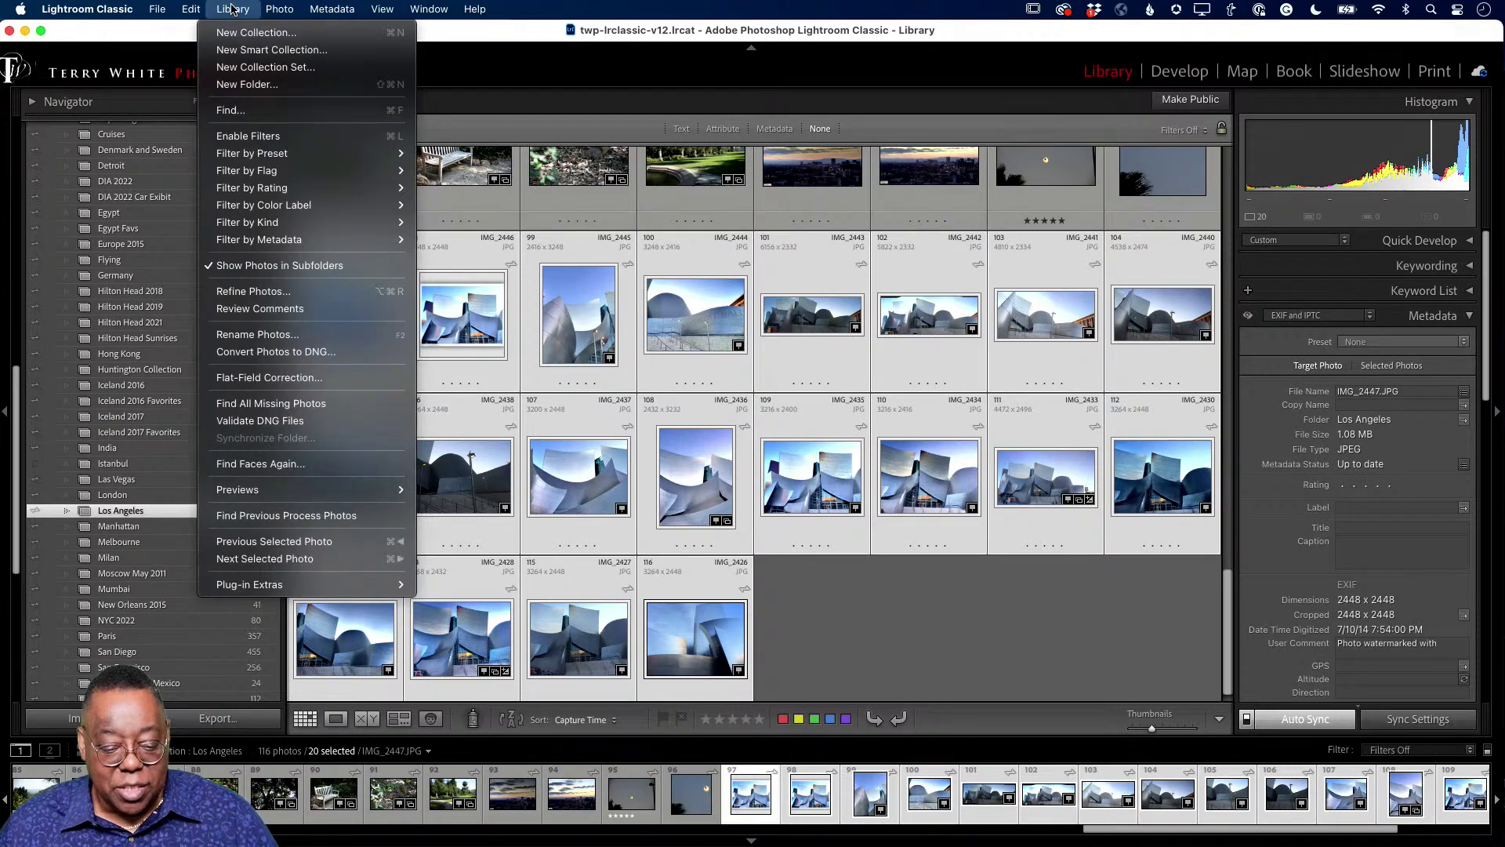
{"action": "left_click", "coordinate": [340, 334]}
{"action": "type", "text": "Disney Museum"}
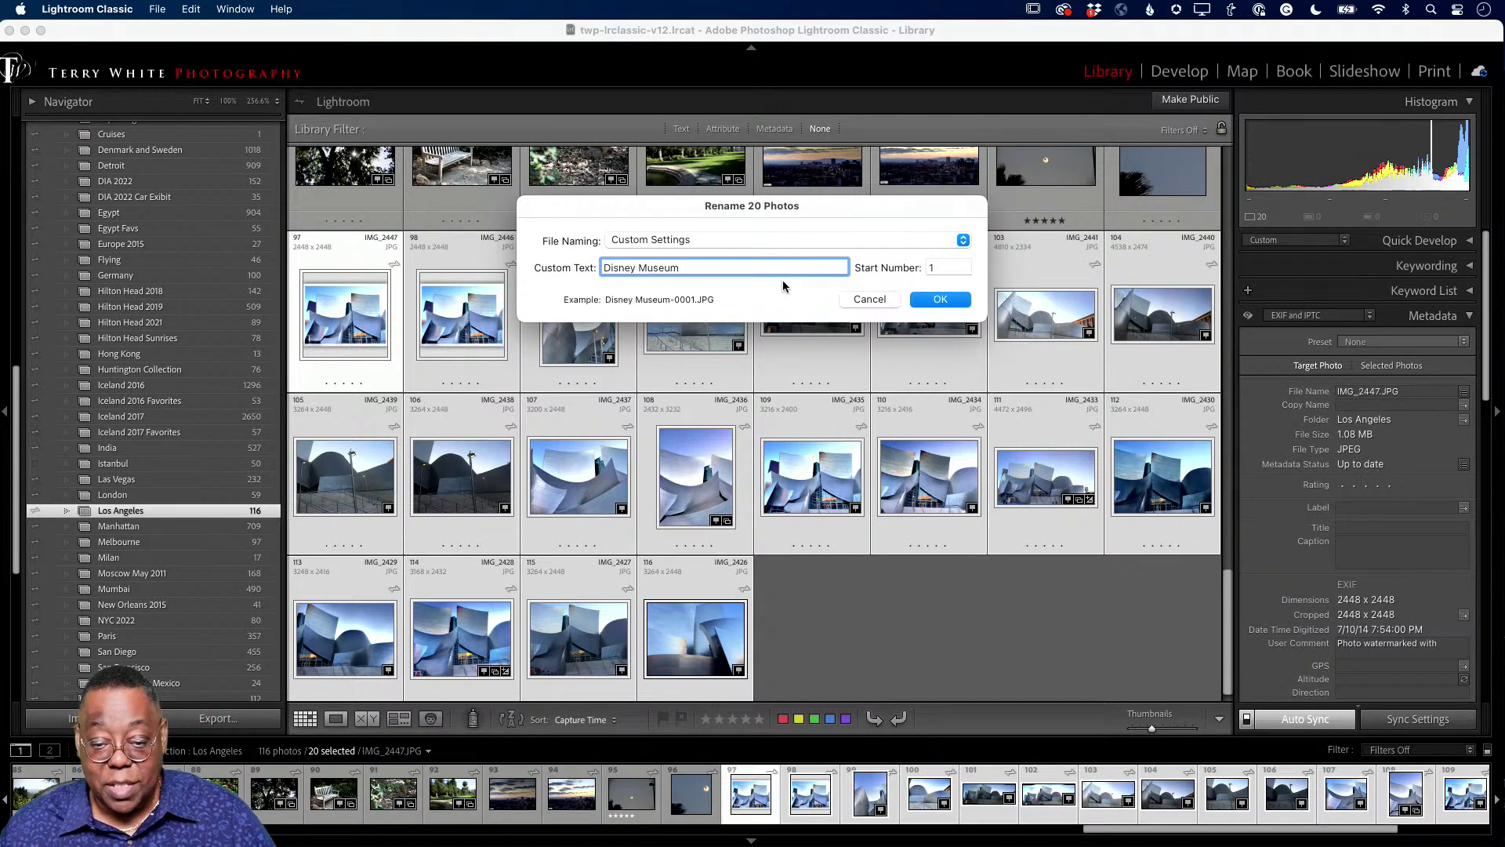
{"action": "double_click", "coordinate": [649, 269]}
{"action": "type", "text": "Conc"}
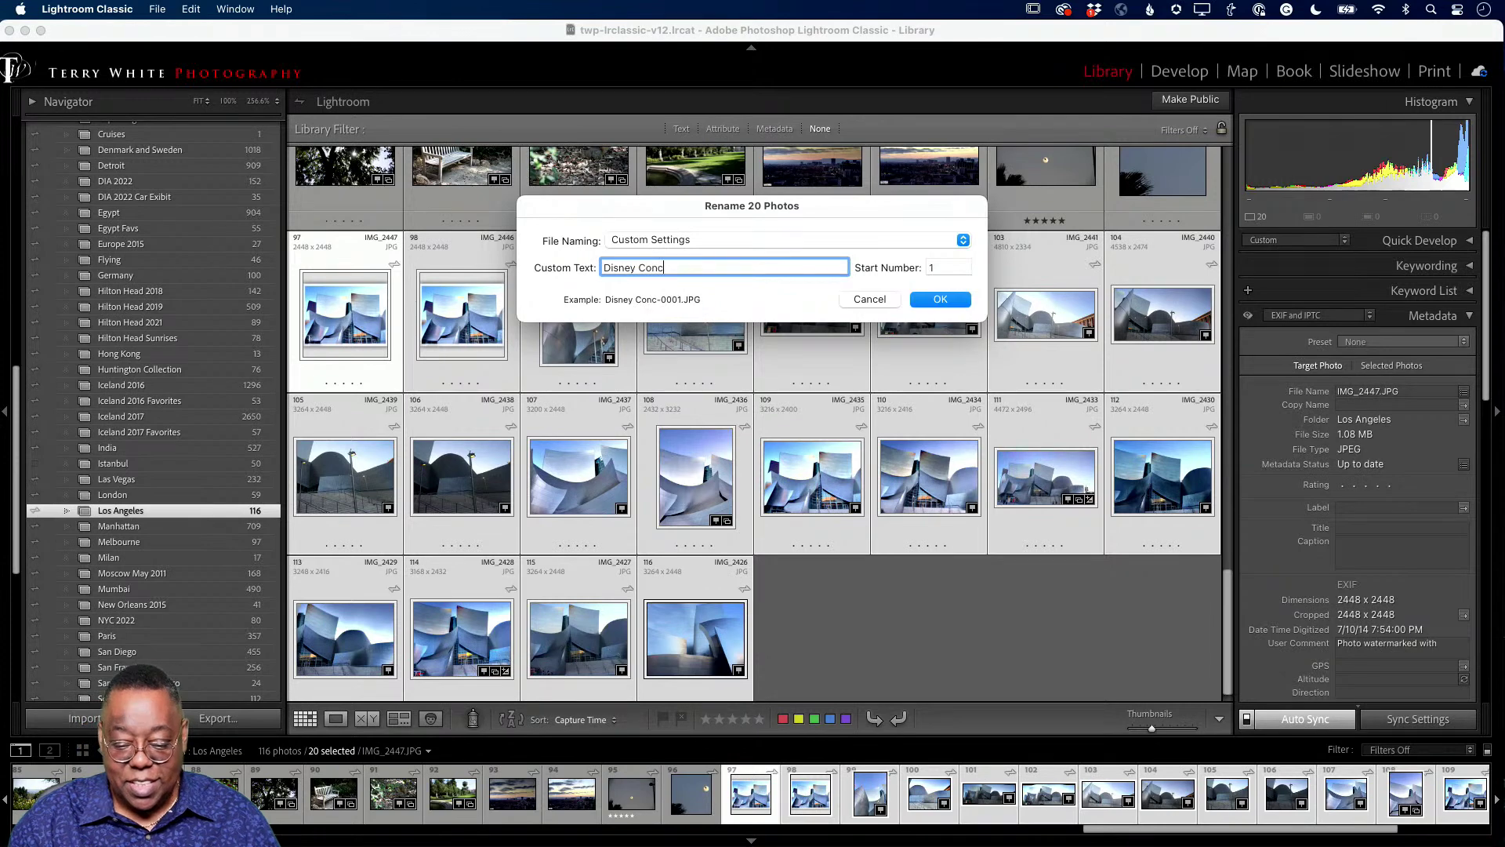
{"action": "type", "text": "ert Hall"}
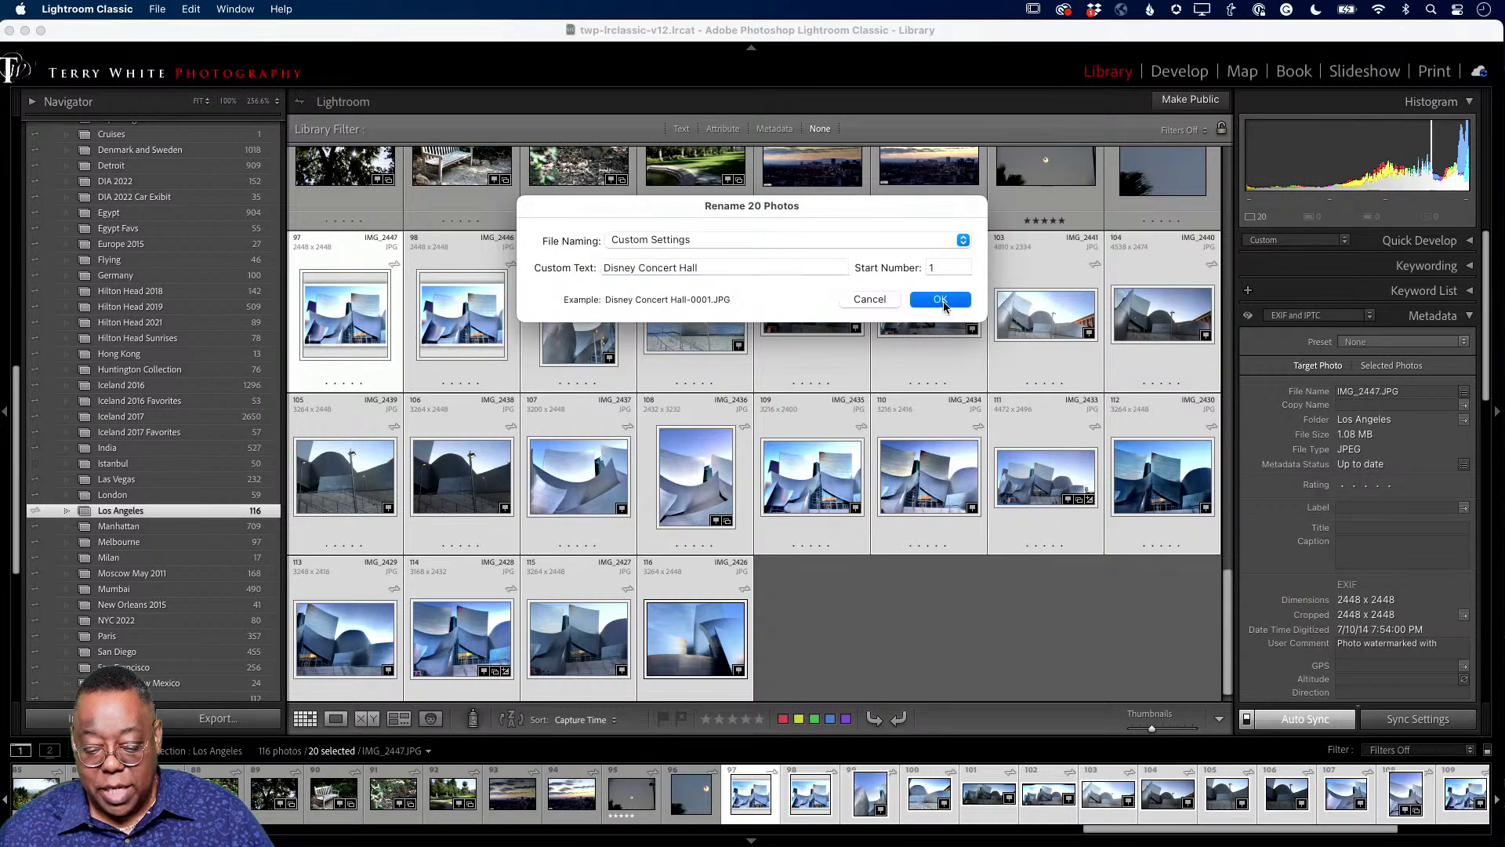
{"action": "left_click", "coordinate": [946, 306]}
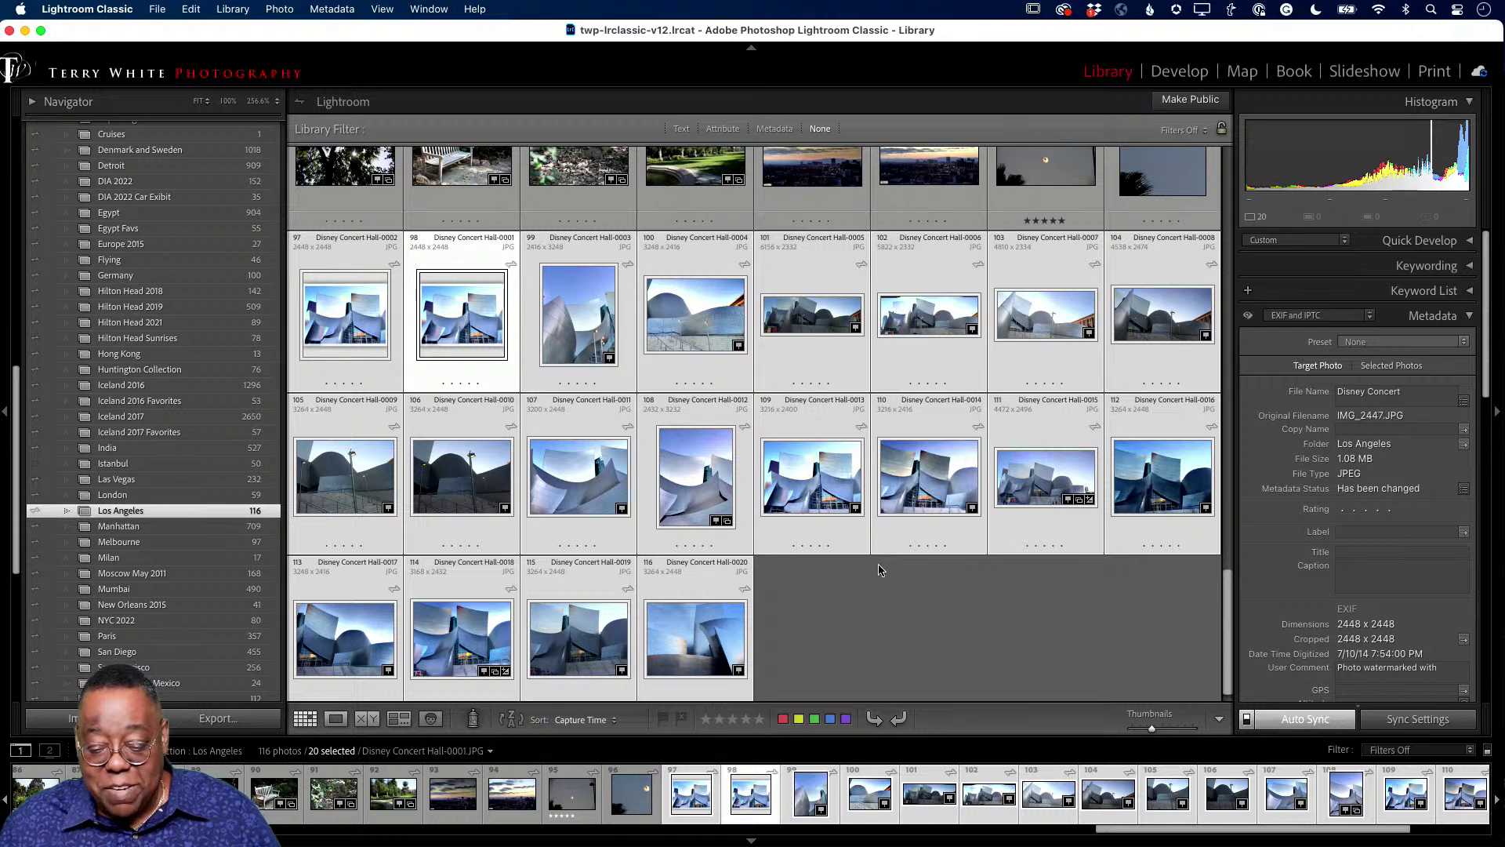
{"action": "left_click", "coordinate": [896, 597]}
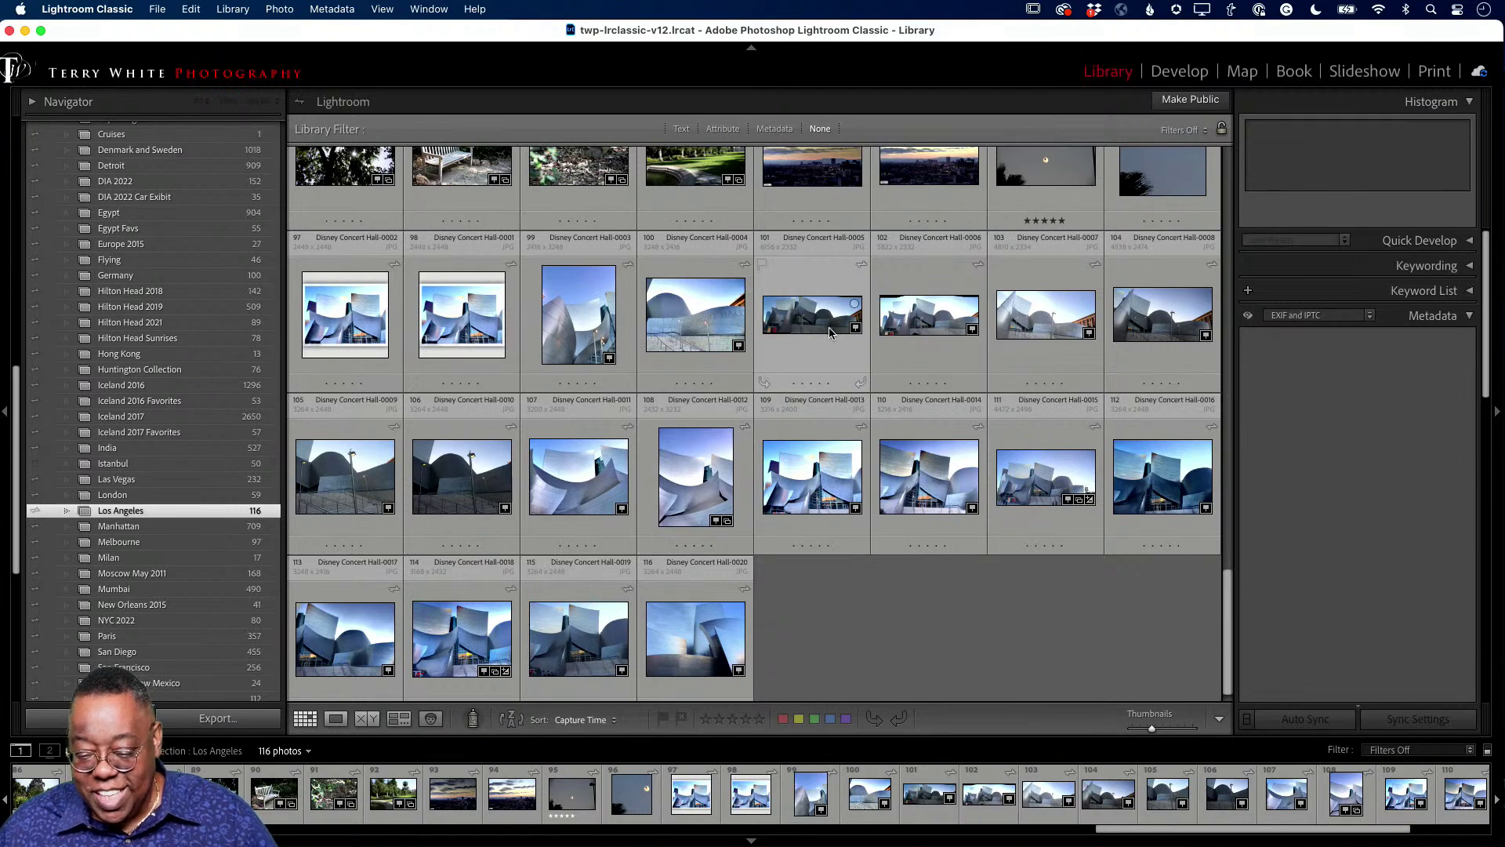
Switch to Finder, select the catalog file twp-lrclassic-v12.lrcat, and return to Lightroom Classic
{"action": "scroll", "coordinate": [830, 332], "scroll_direction": "up", "scroll_amount": 10}
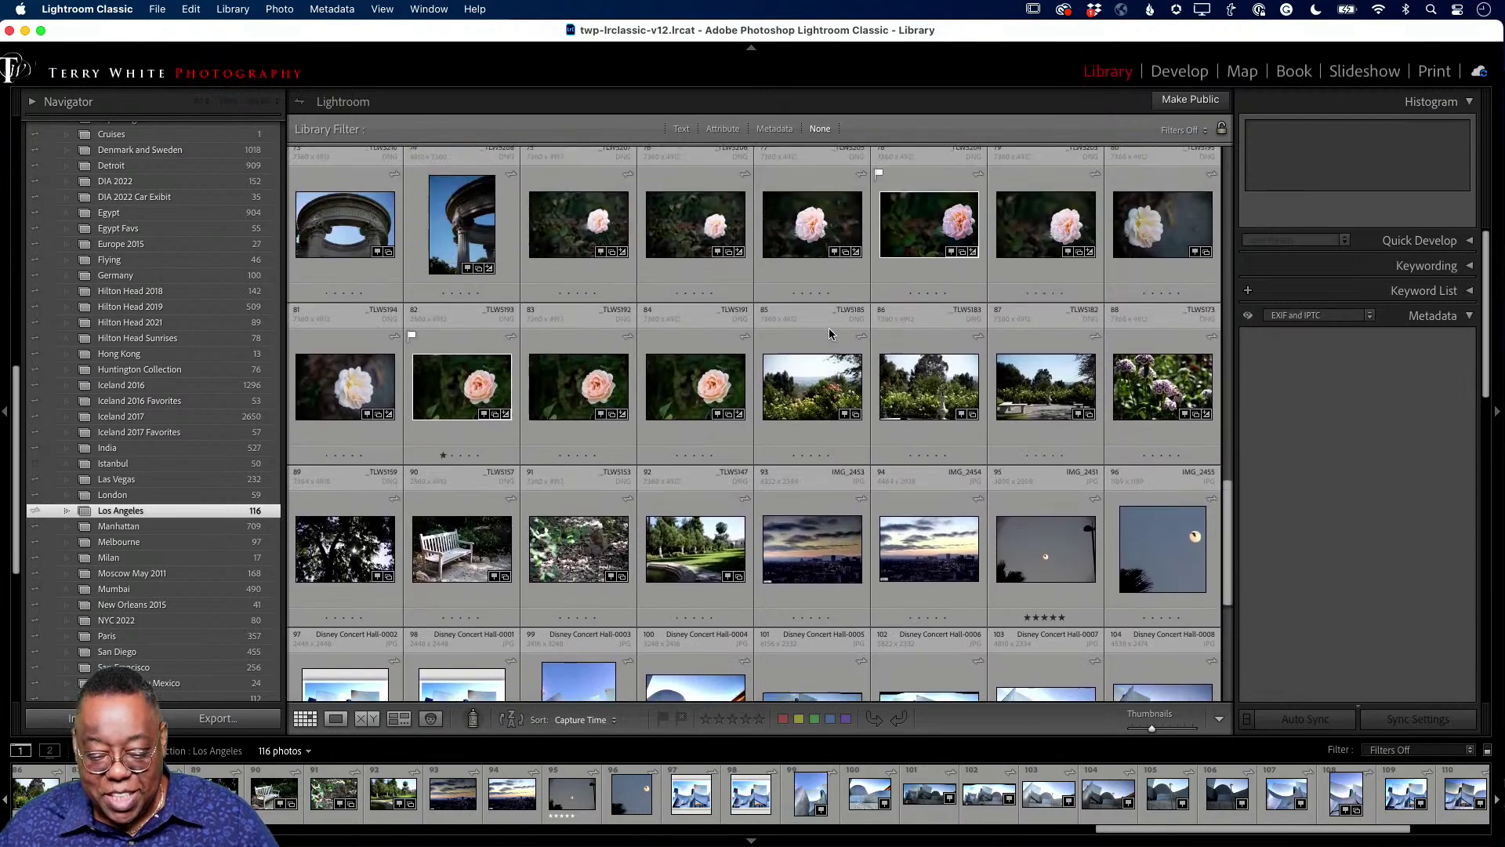
{"action": "scroll", "coordinate": [829, 332], "scroll_direction": "up", "scroll_amount": 3}
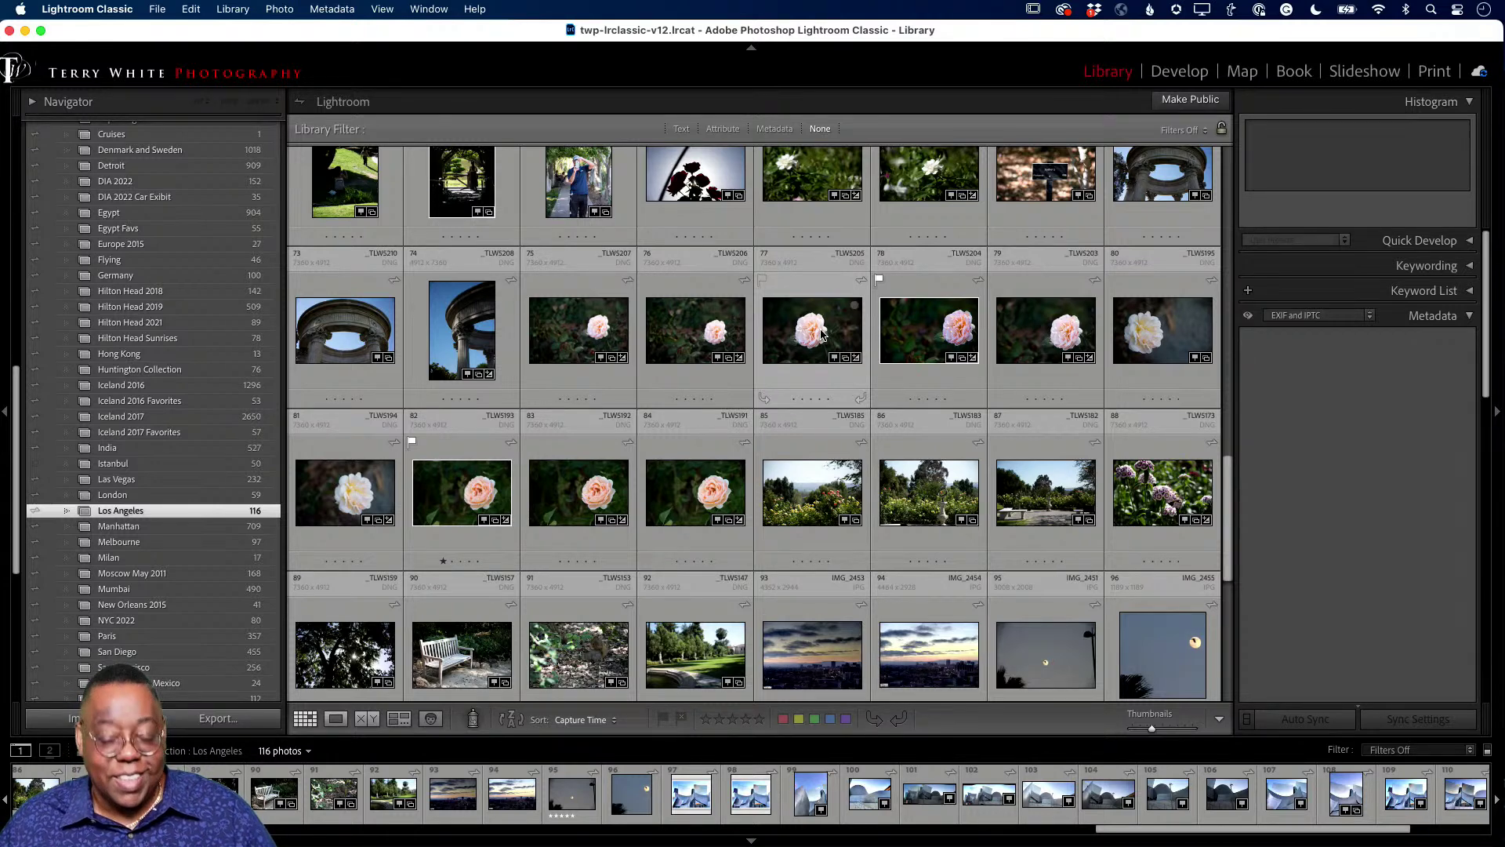
{"action": "key", "text": "super+Tab"}
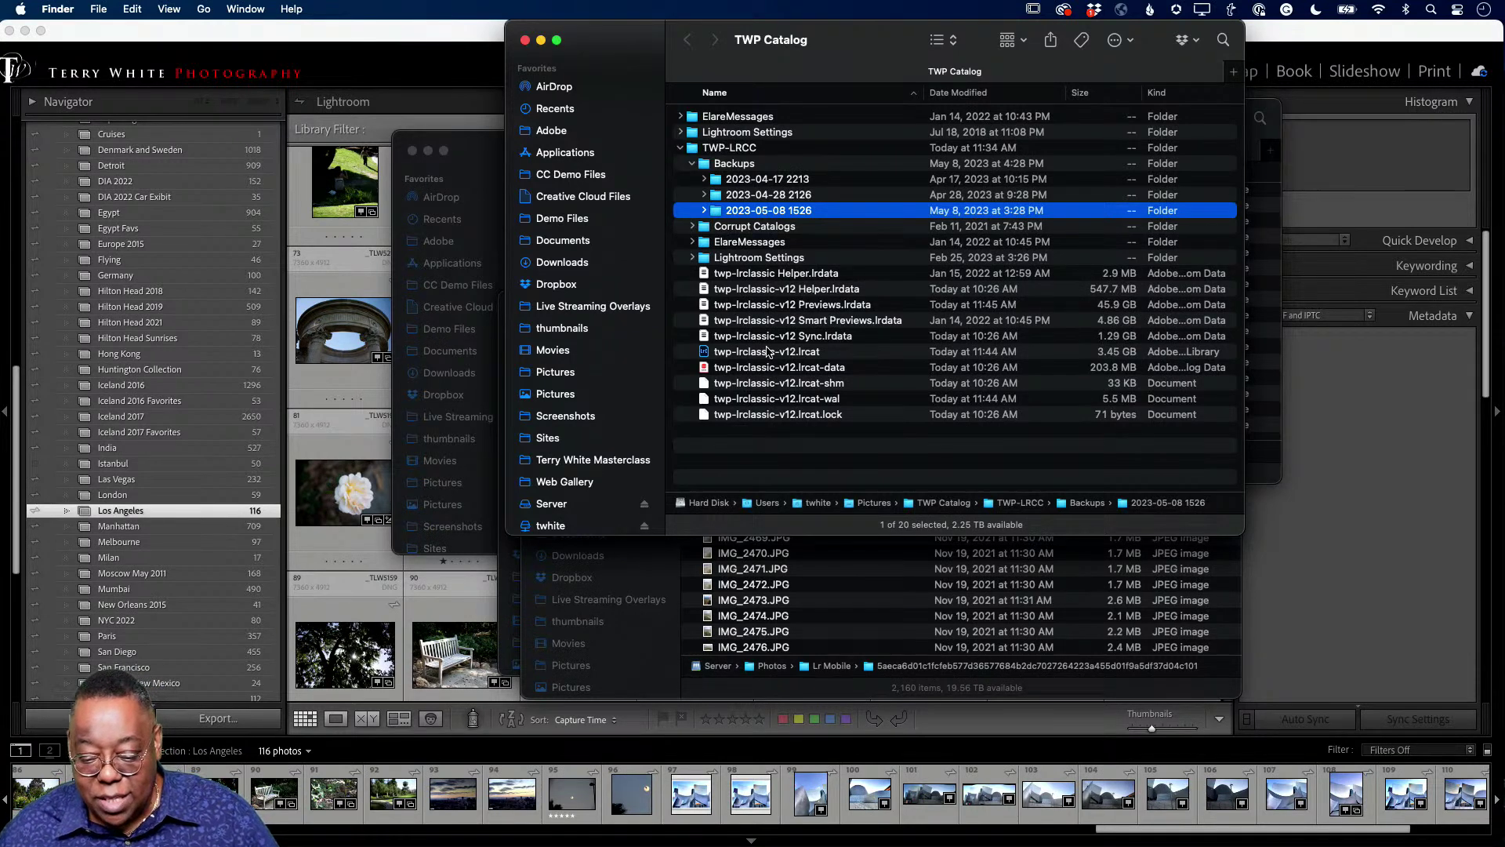
{"action": "left_click", "coordinate": [824, 354]}
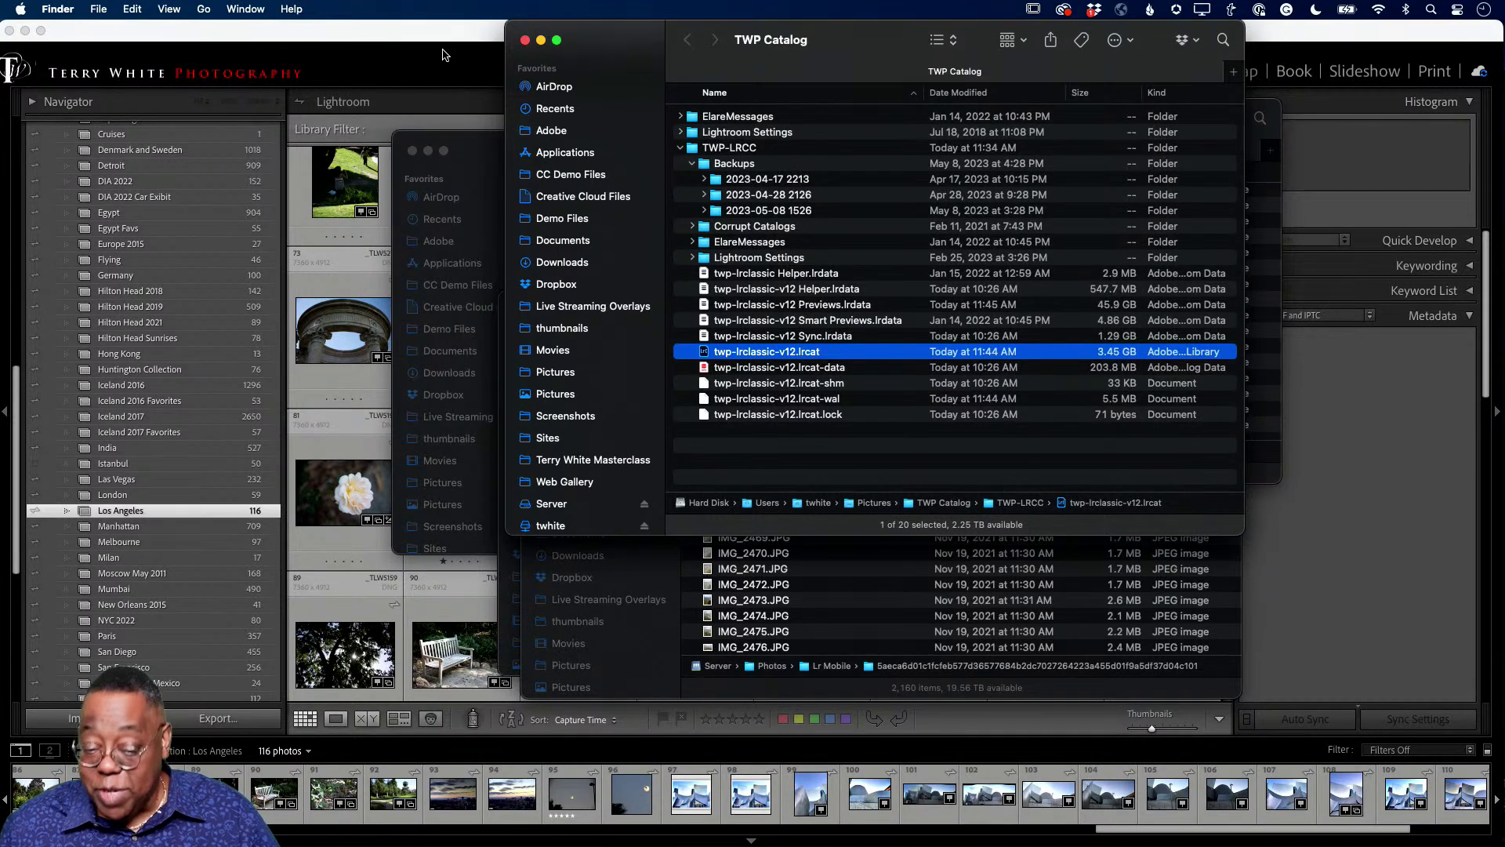
{"action": "left_click", "coordinate": [446, 43]}
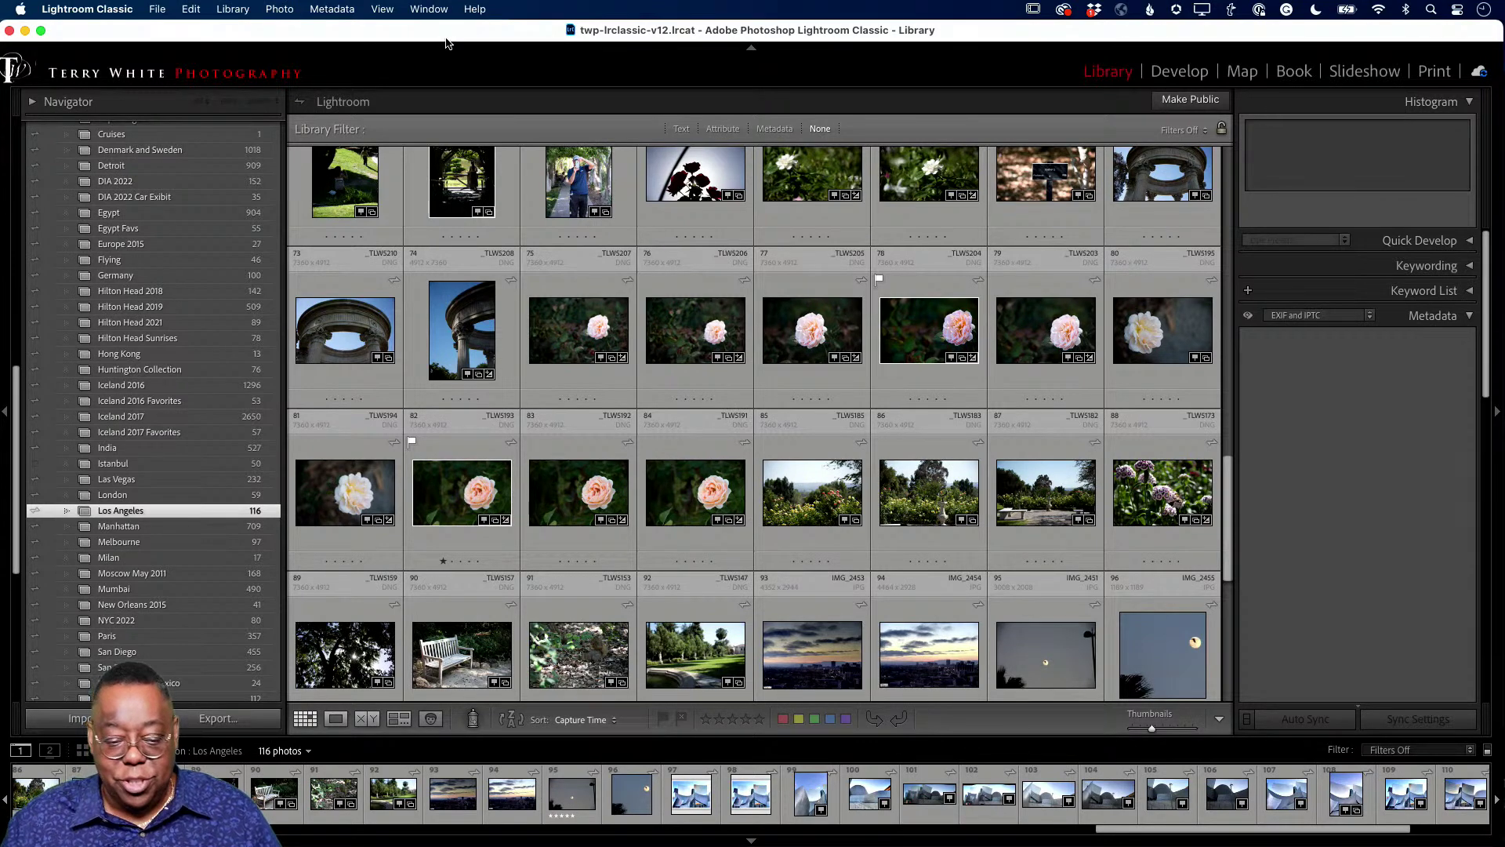
Look at the commands for creating and opening catalogs, and review the All Photographs count and the Travel collections
{"action": "left_click", "coordinate": [158, 10]}
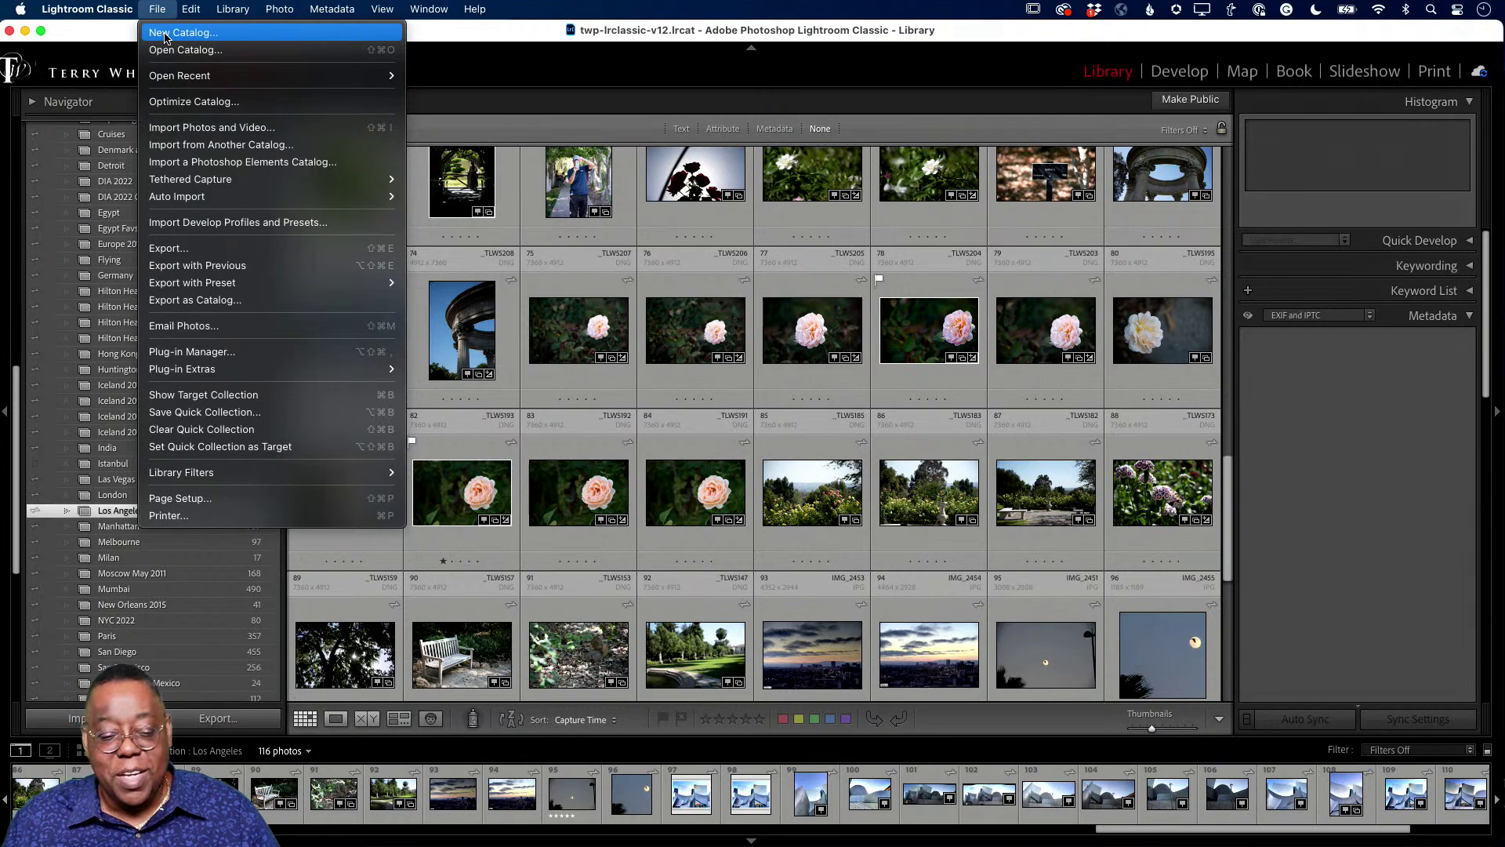
{"action": "left_click", "coordinate": [126, 38]}
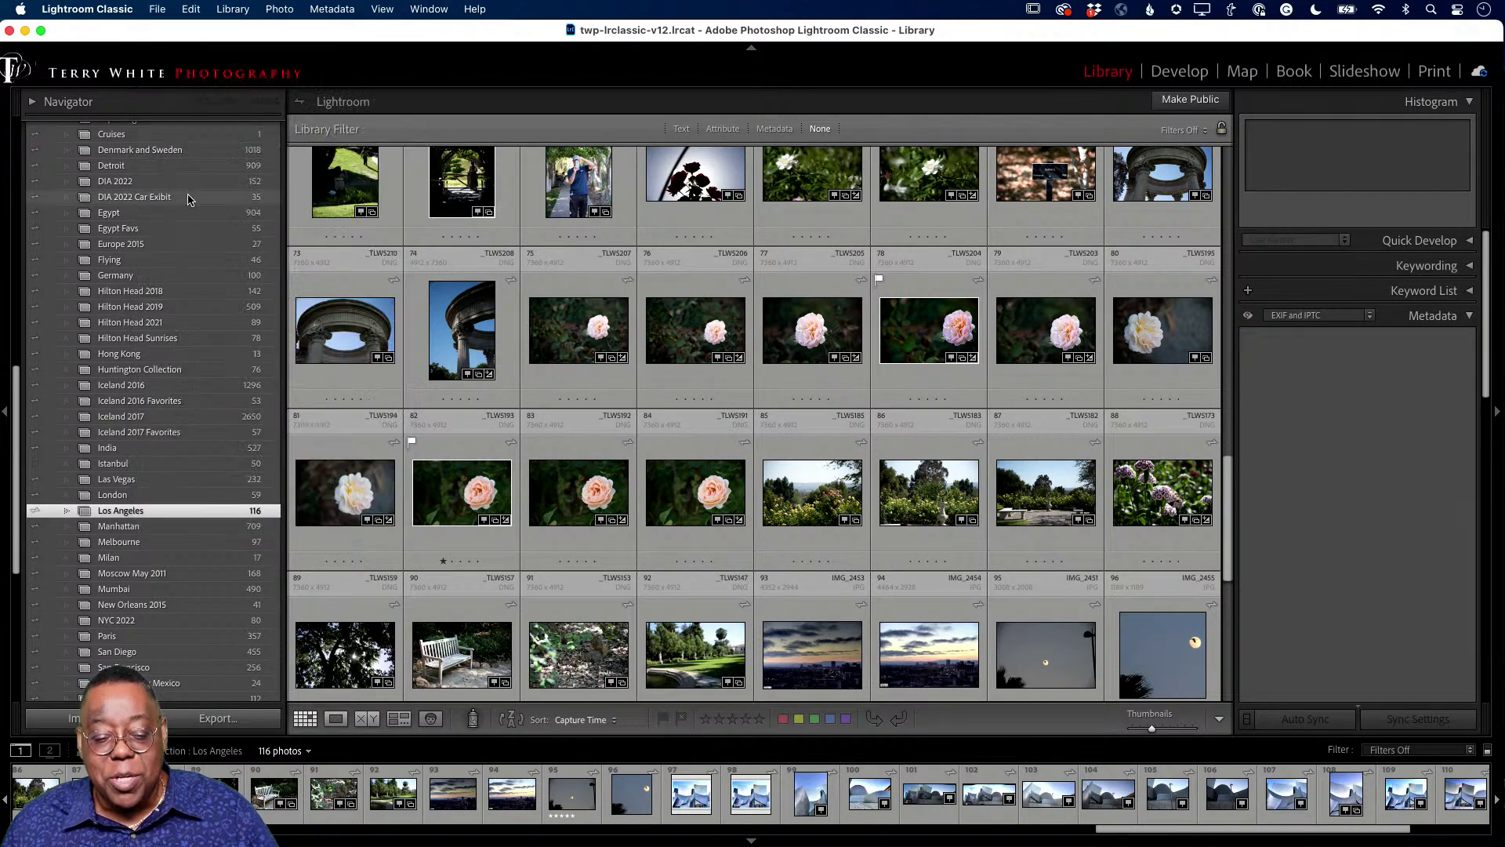
{"action": "scroll", "coordinate": [186, 202], "scroll_direction": "up", "scroll_amount": 10}
{"action": "scroll", "coordinate": [186, 203], "scroll_direction": "up", "scroll_amount": 3}
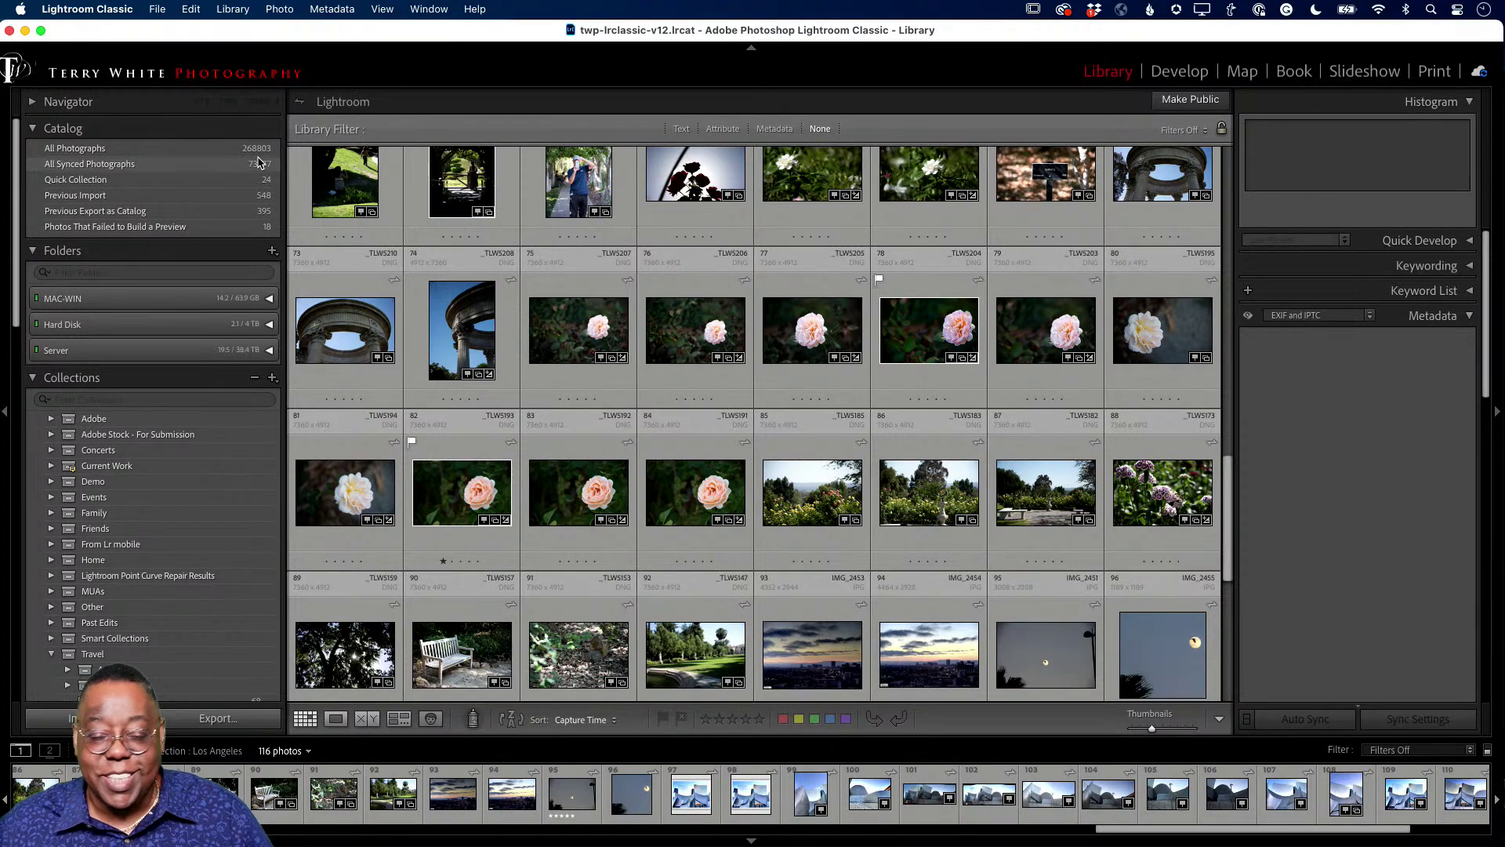
{"action": "scroll", "coordinate": [118, 407], "scroll_direction": "down", "scroll_amount": 5}
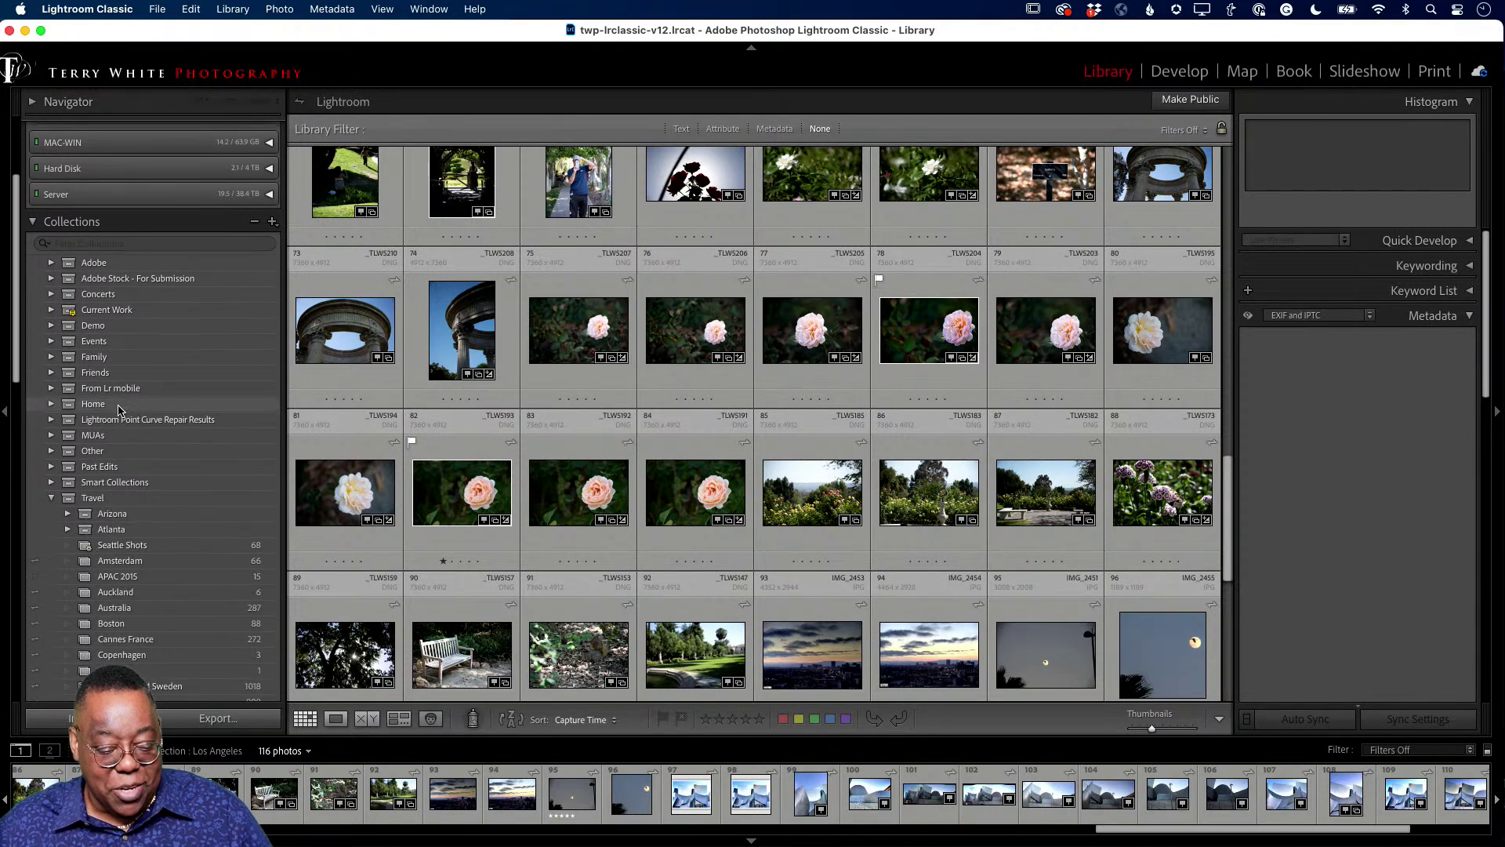
{"action": "scroll", "coordinate": [118, 408], "scroll_direction": "down", "scroll_amount": 8}
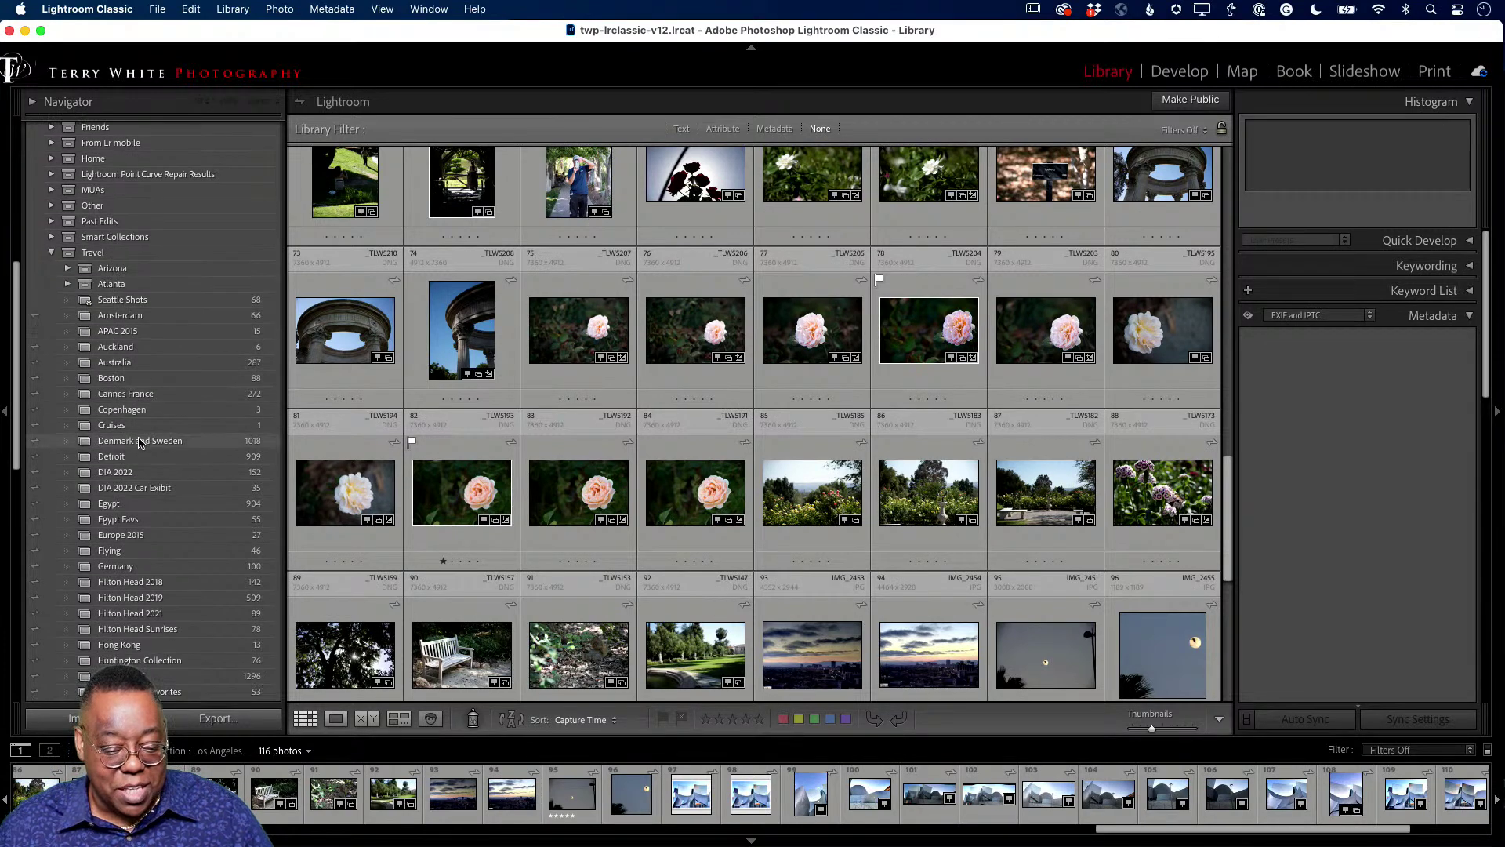
{"action": "scroll", "coordinate": [142, 443], "scroll_direction": "down", "scroll_amount": 5}
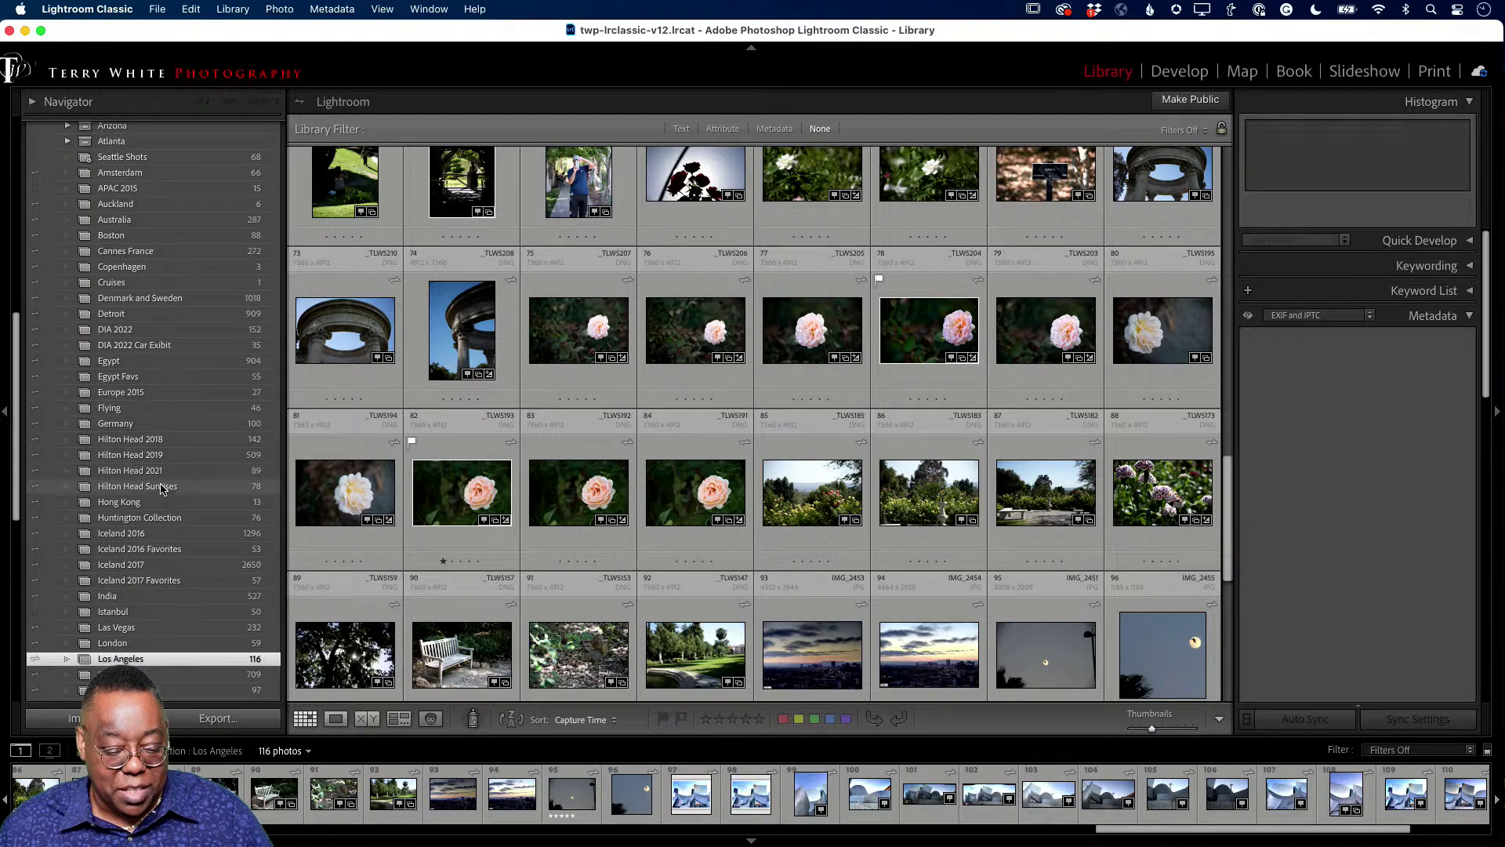
View the Hong Kong collection, and expand the TWP collection set to open its Portfolio-Aerial and Automotive collection
{"action": "left_click", "coordinate": [145, 502]}
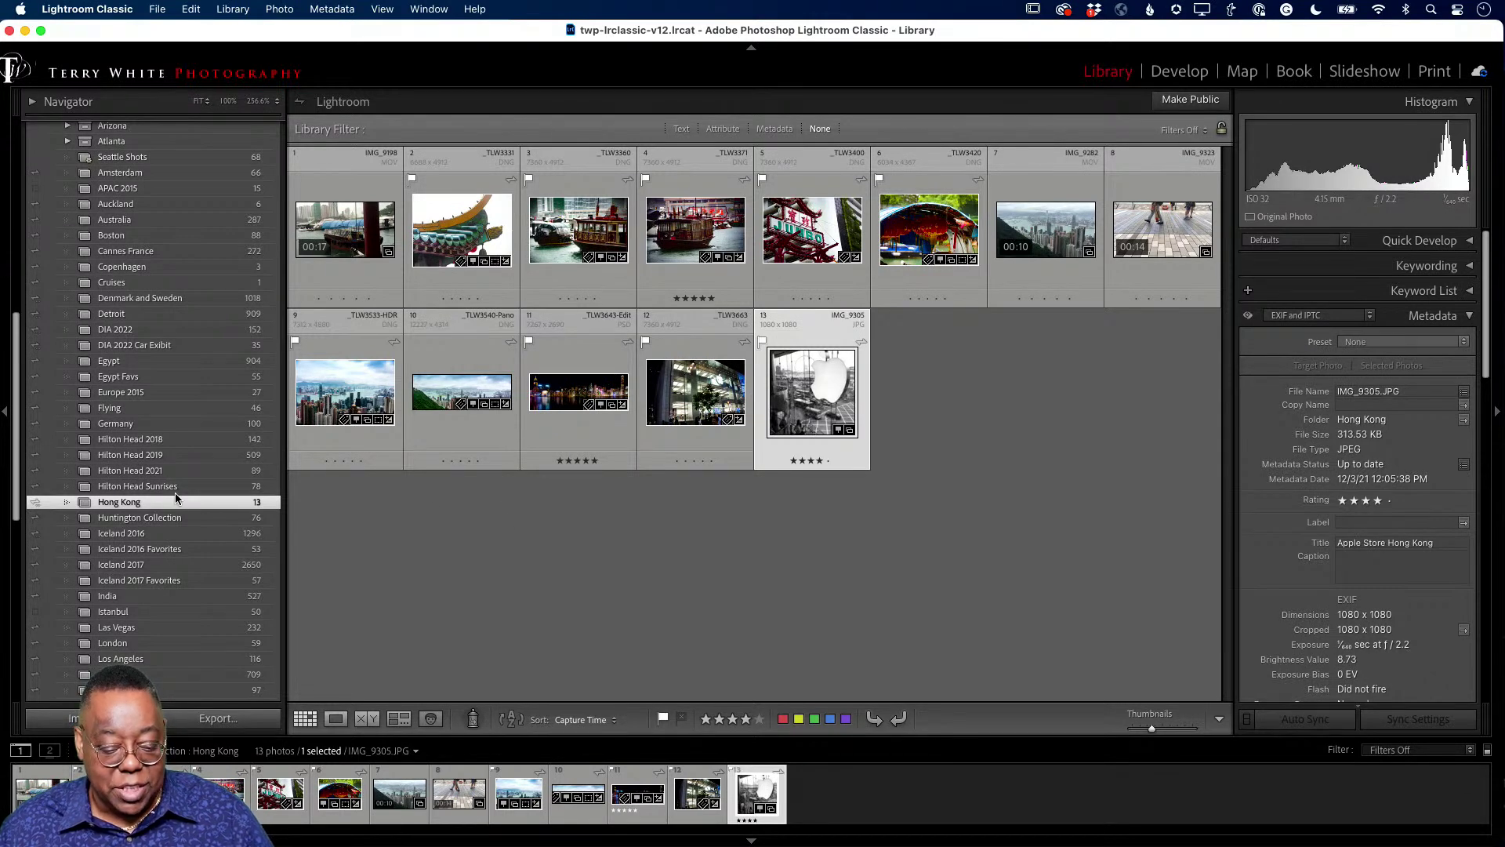
{"action": "scroll", "coordinate": [176, 492], "scroll_direction": "down", "scroll_amount": 10}
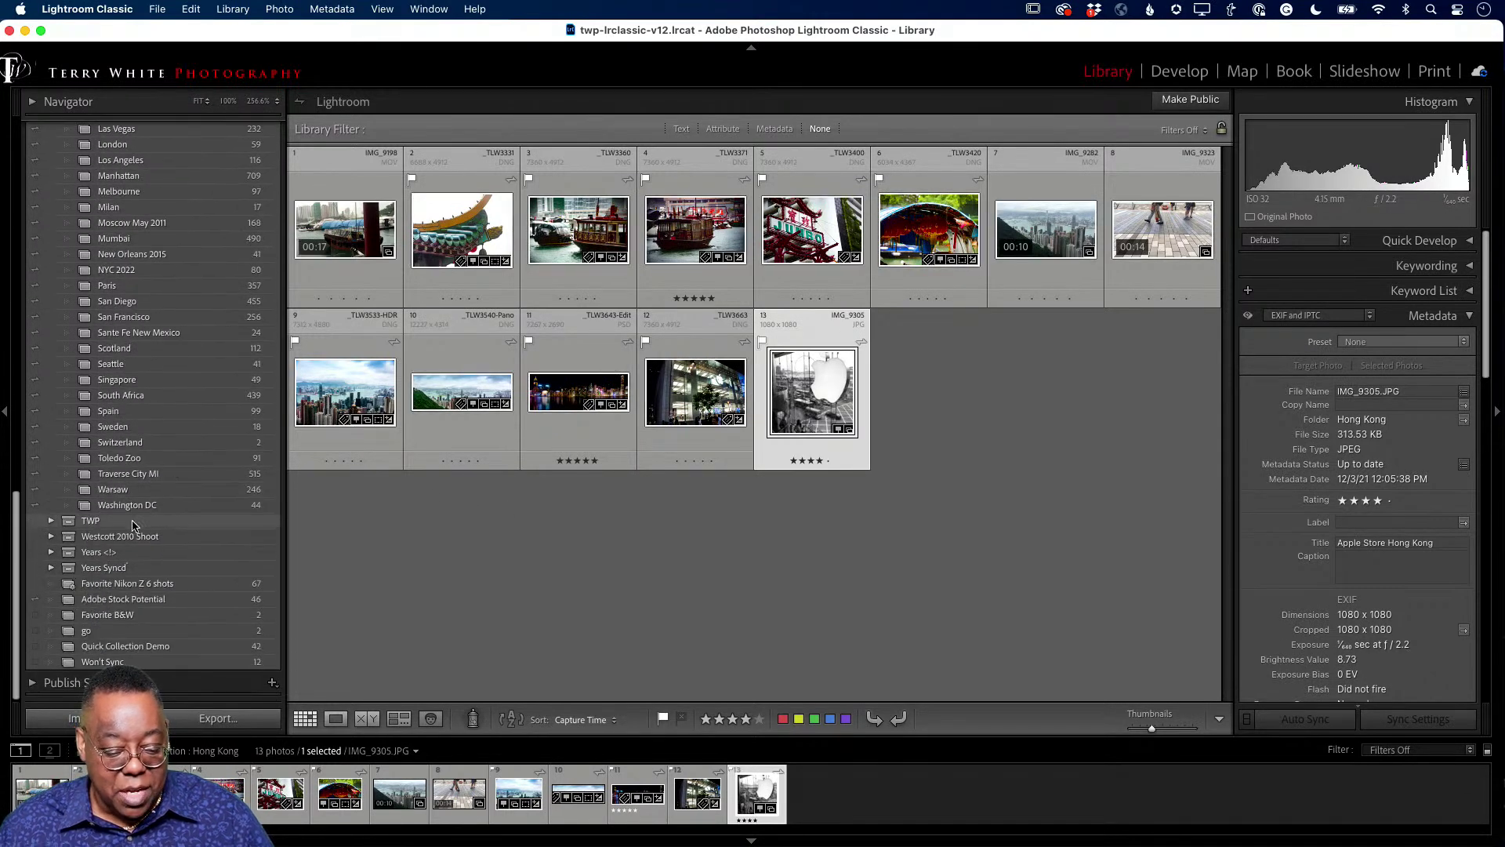
{"action": "left_click", "coordinate": [166, 520]}
{"action": "scroll", "coordinate": [168, 549], "scroll_direction": "down", "scroll_amount": 8}
{"action": "scroll", "coordinate": [170, 551], "scroll_direction": "down", "scroll_amount": 3}
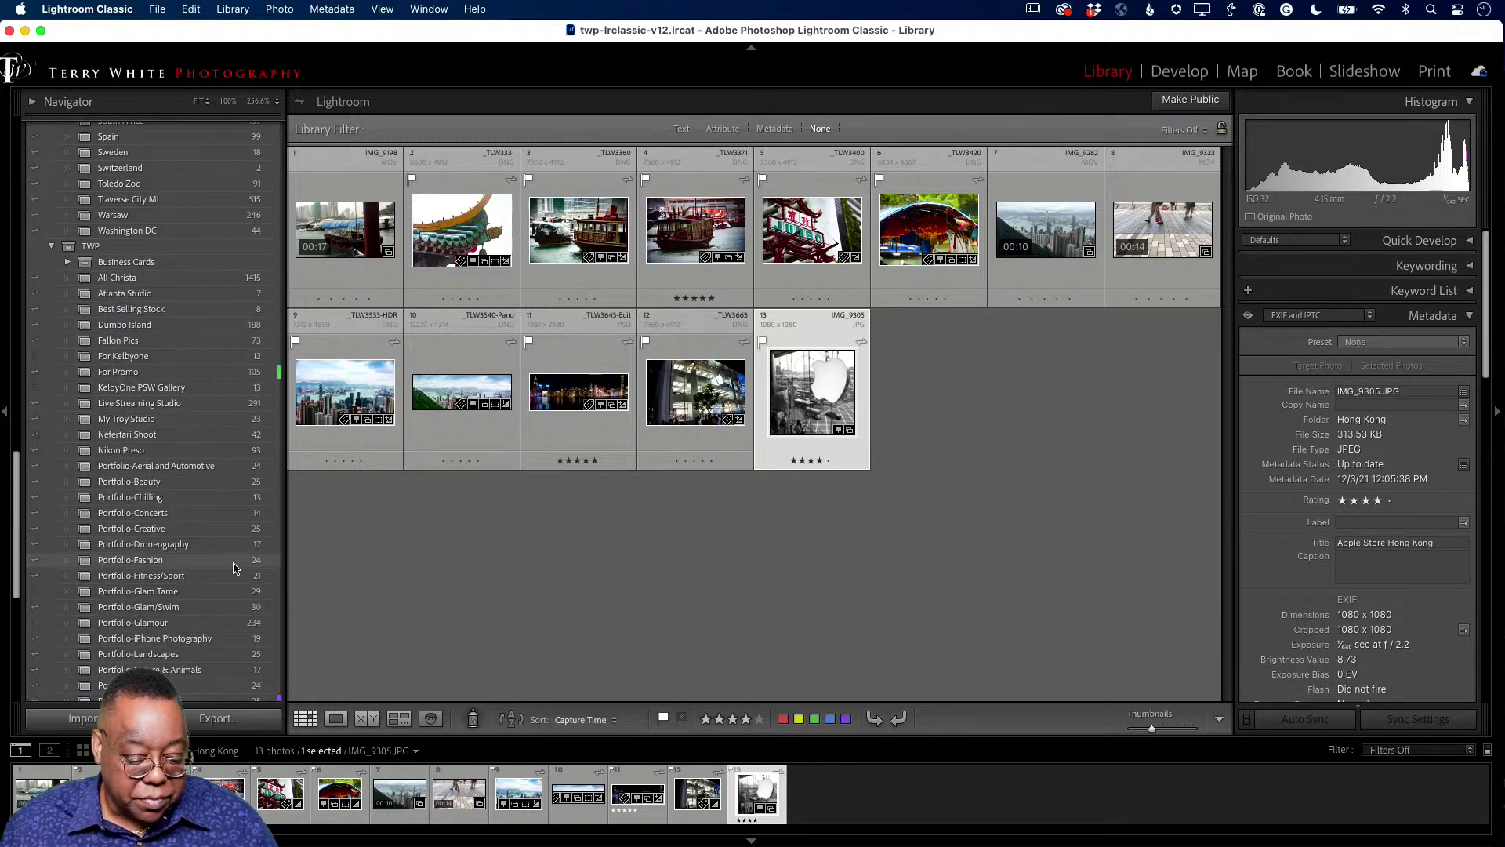
{"action": "scroll", "coordinate": [234, 566], "scroll_direction": "down", "scroll_amount": 5}
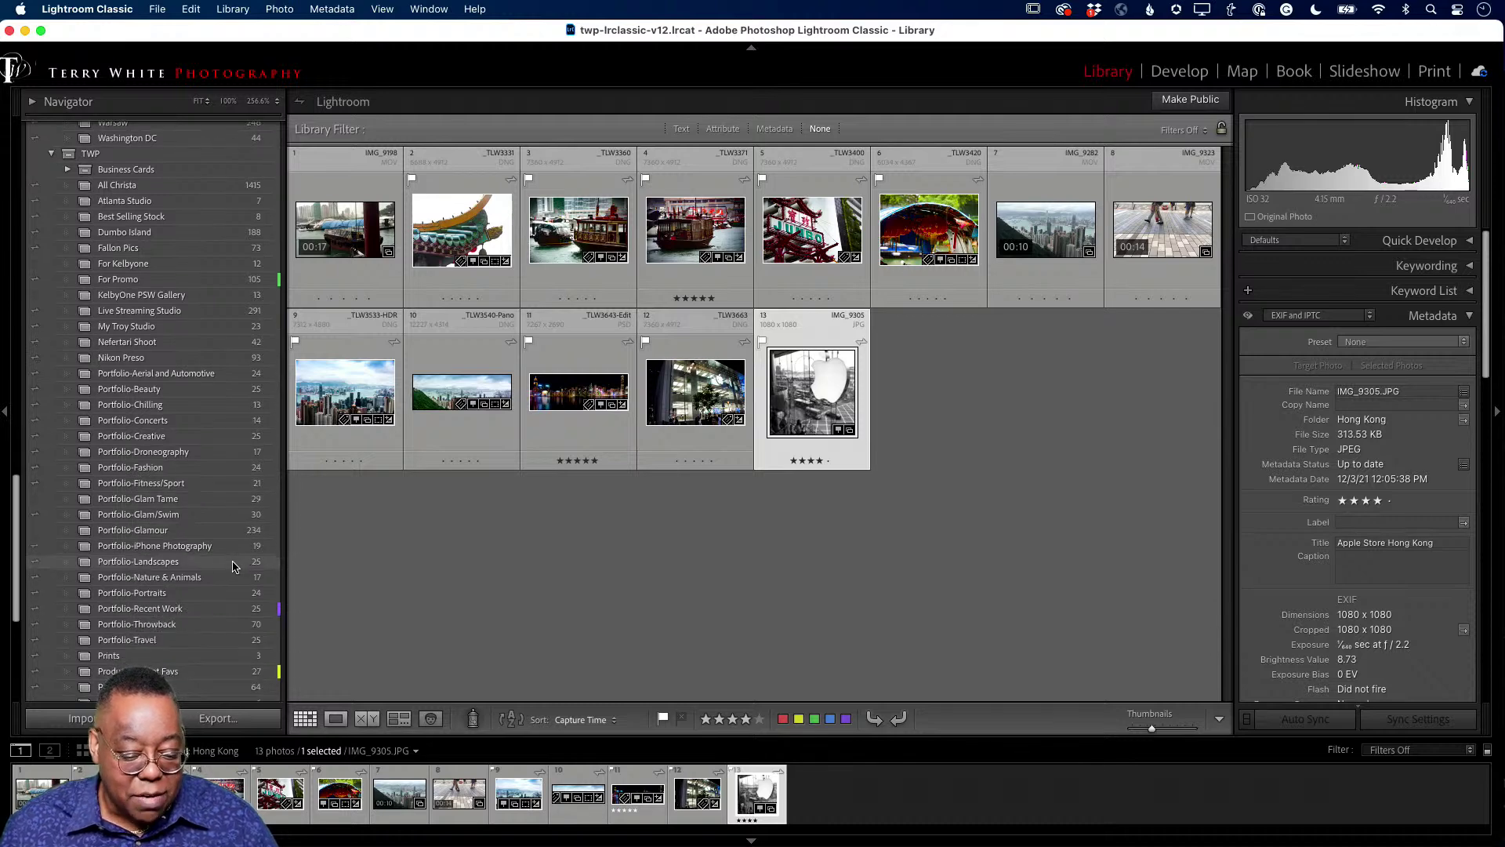
{"action": "left_click", "coordinate": [200, 378]}
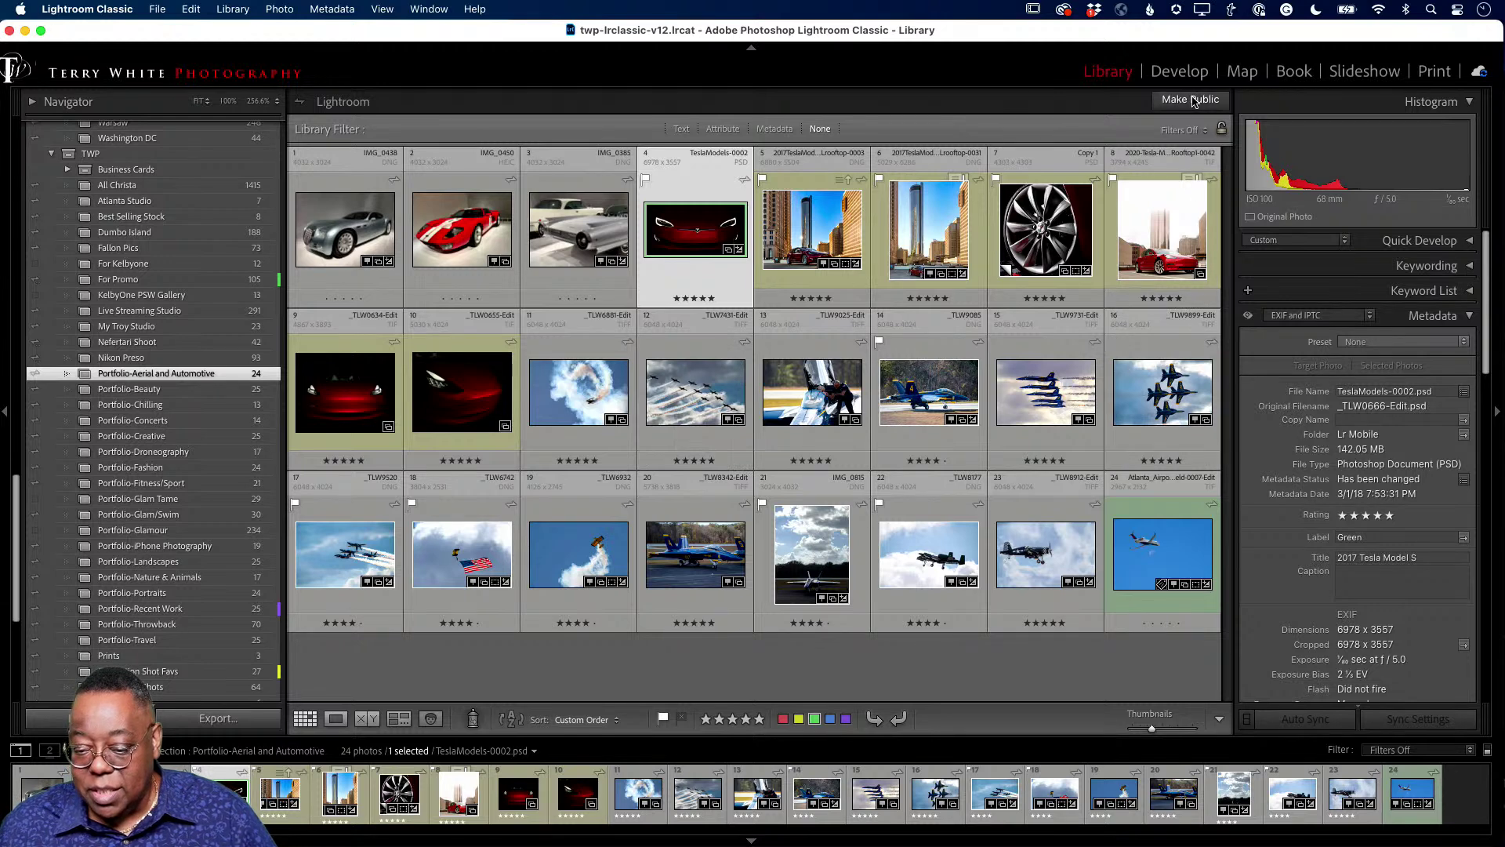
Open the red Tesla photo in Develop, and browse forward through the collection to the air show photo _TLW7431-Edit.tiff
{"action": "left_click", "coordinate": [1180, 73]}
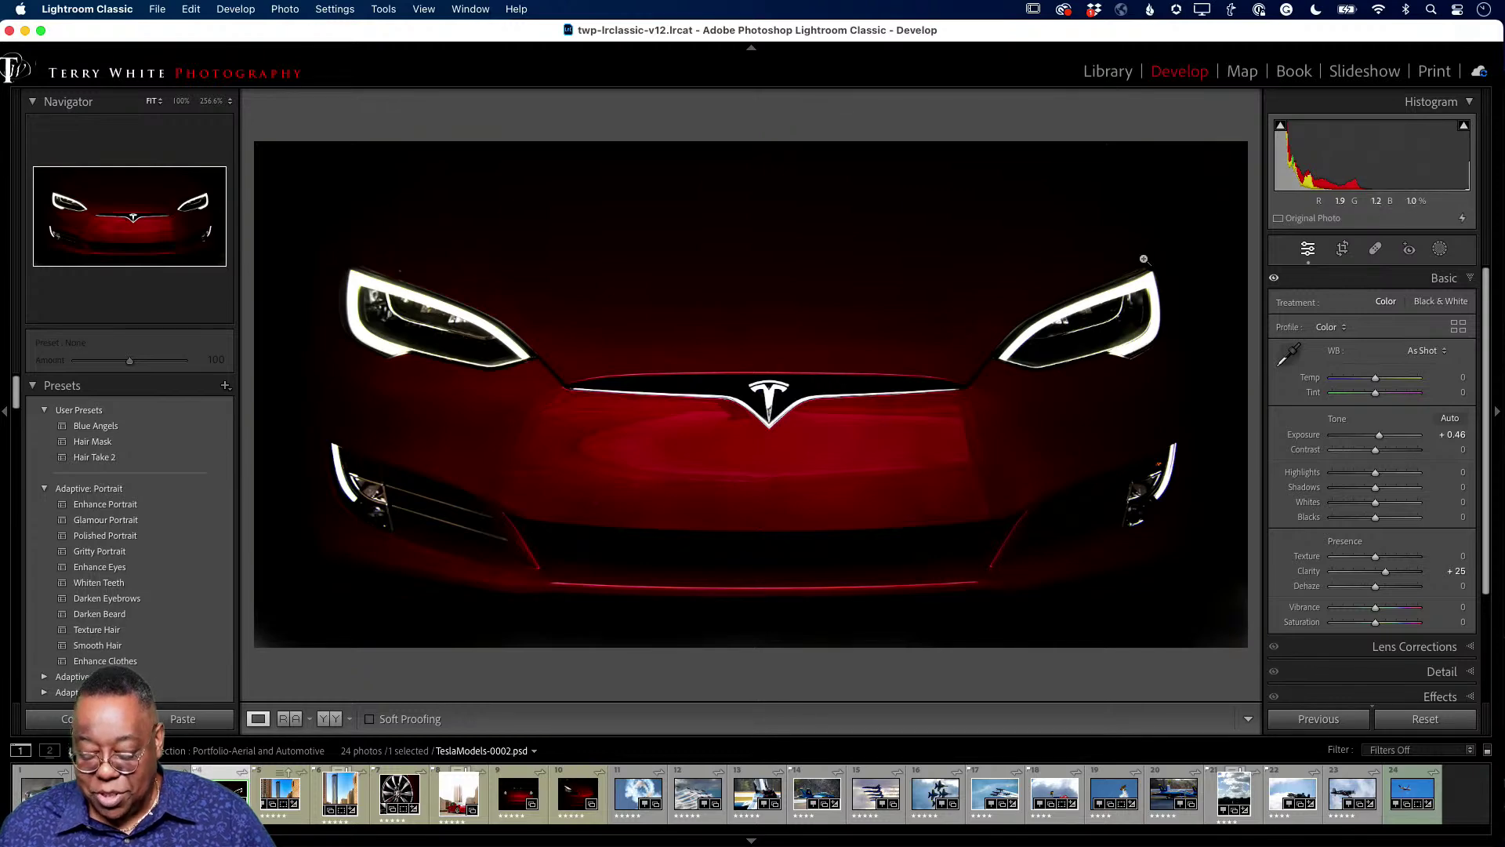
{"action": "key", "text": "Right"}
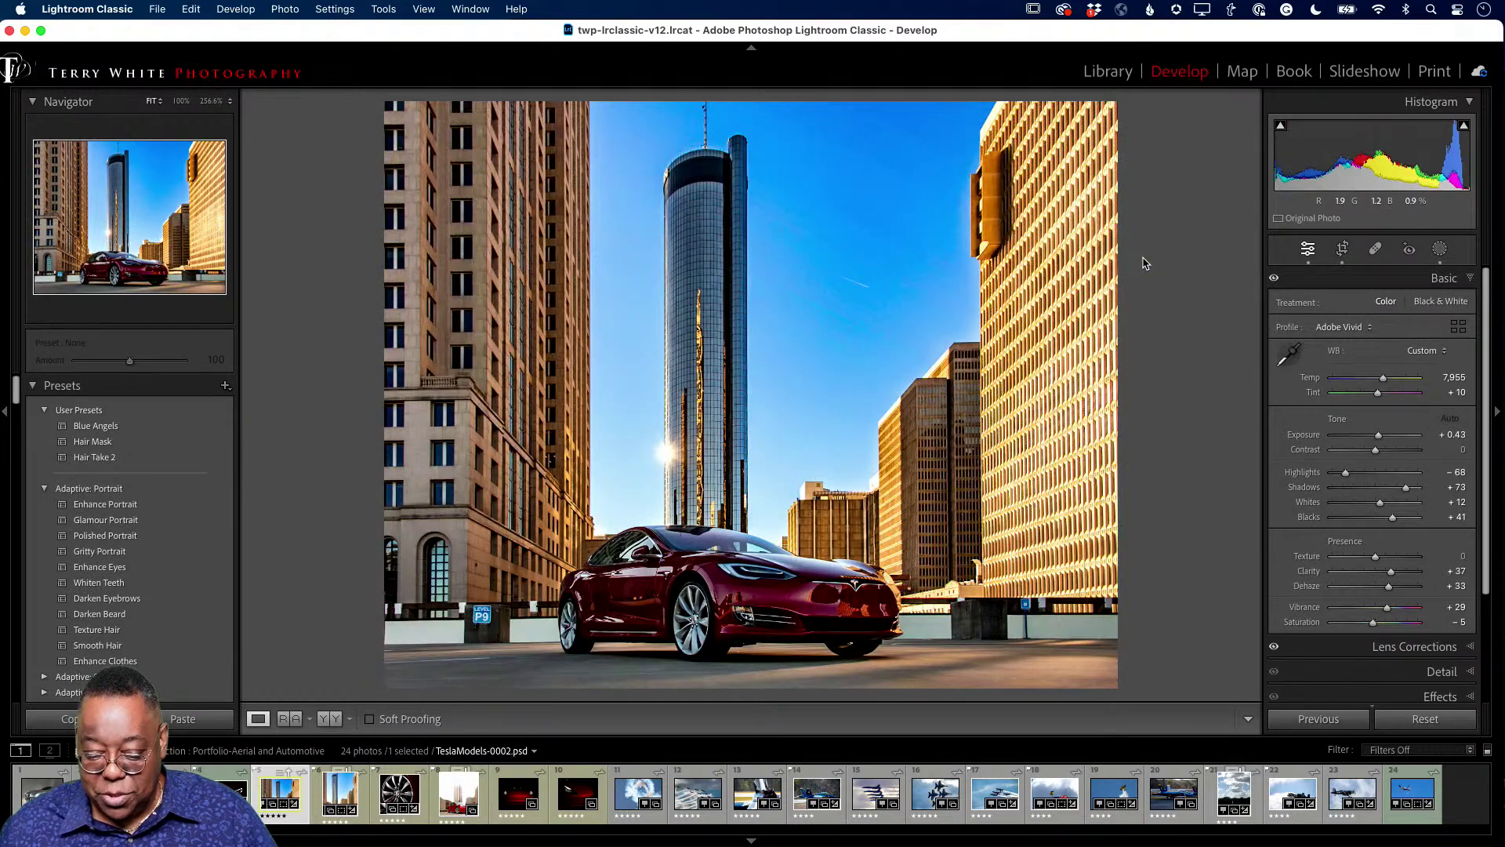
{"action": "key", "text": "0"}
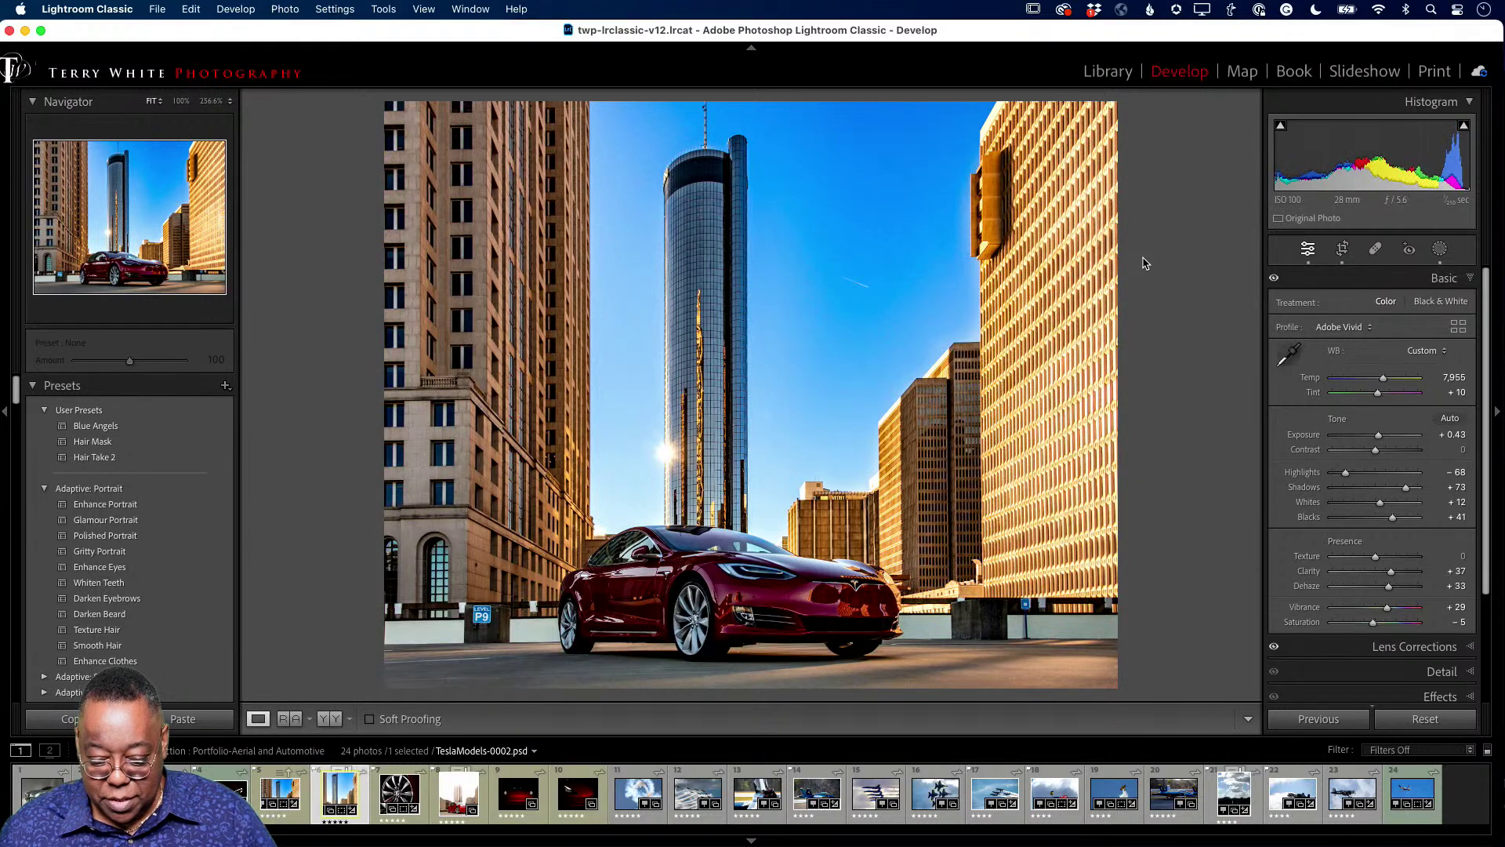
{"action": "key", "text": "Right"}
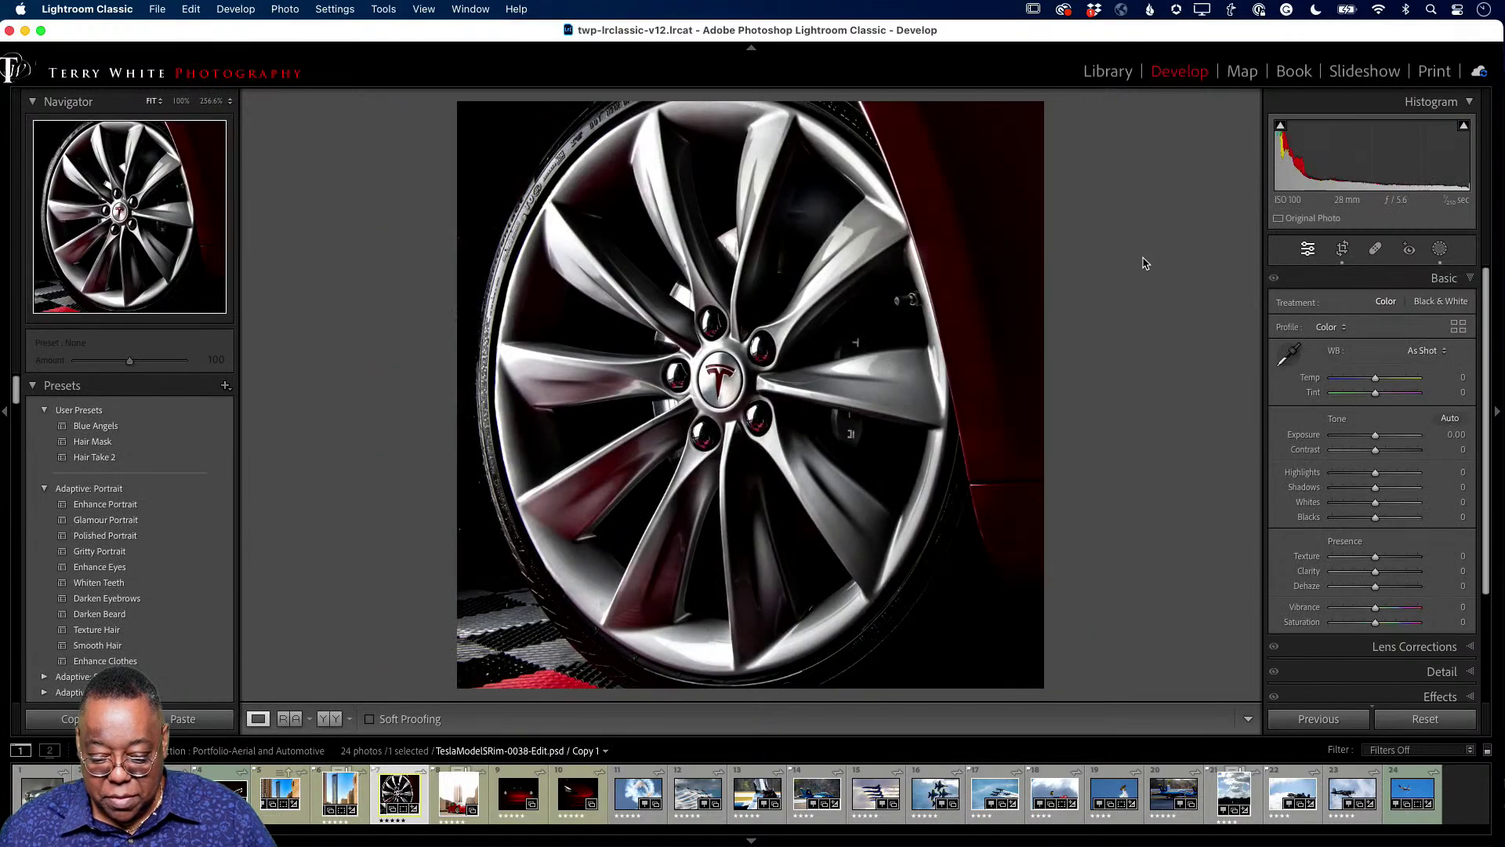
{"action": "key", "text": "Right"}
{"action": "key", "text": "Right"}
{"action": "key", "text": "Right"}
{"action": "key", "text": "Right"}
{"action": "key", "text": "Right"}
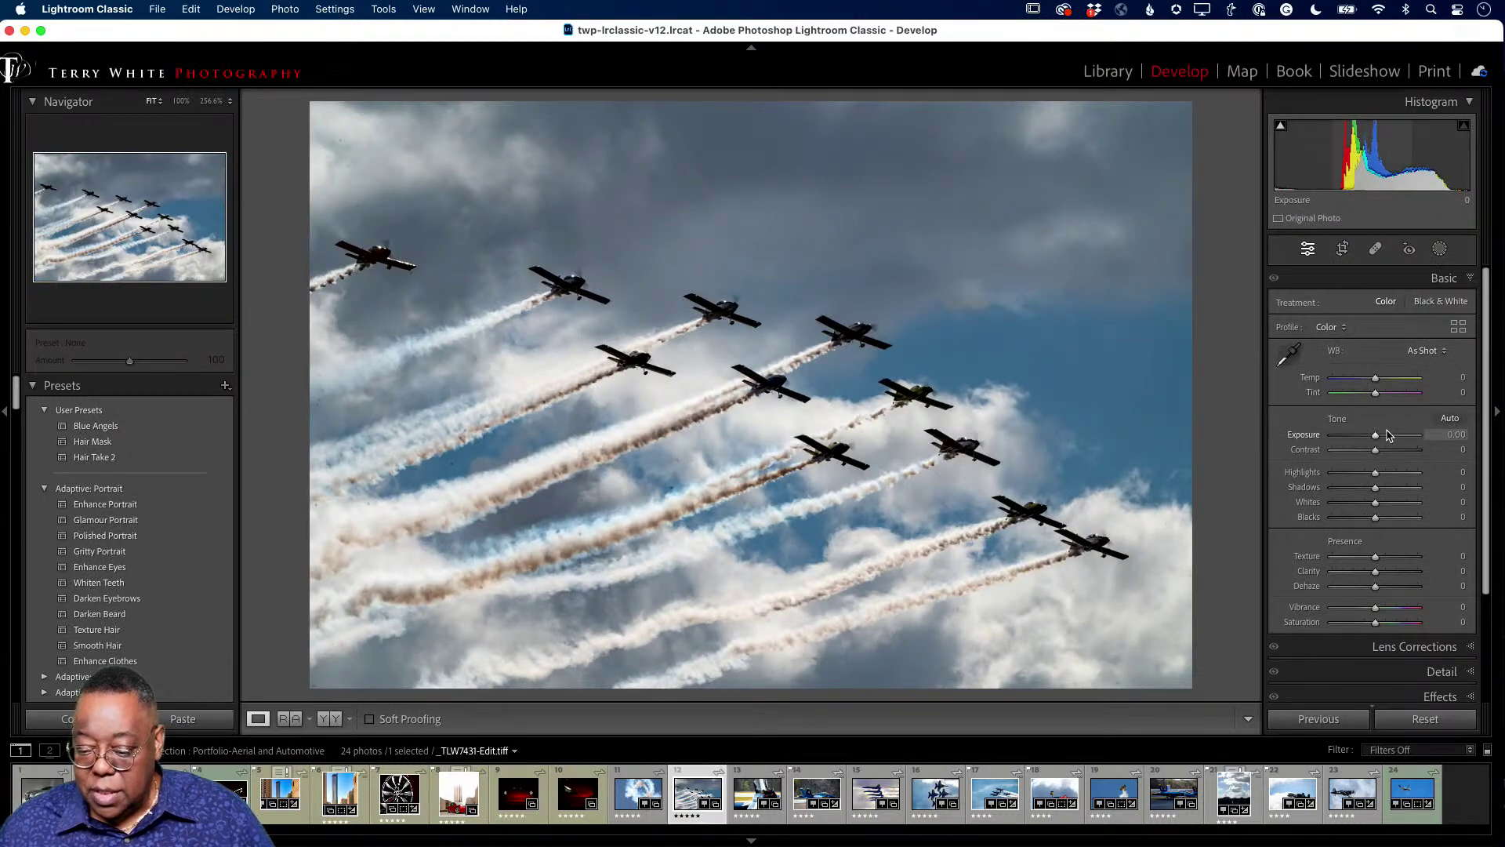
Review the adjustment sections and the Solo Mode option, expanding Detail and returning to Basic
{"action": "scroll", "coordinate": [1387, 435], "scroll_direction": "down", "scroll_amount": 3}
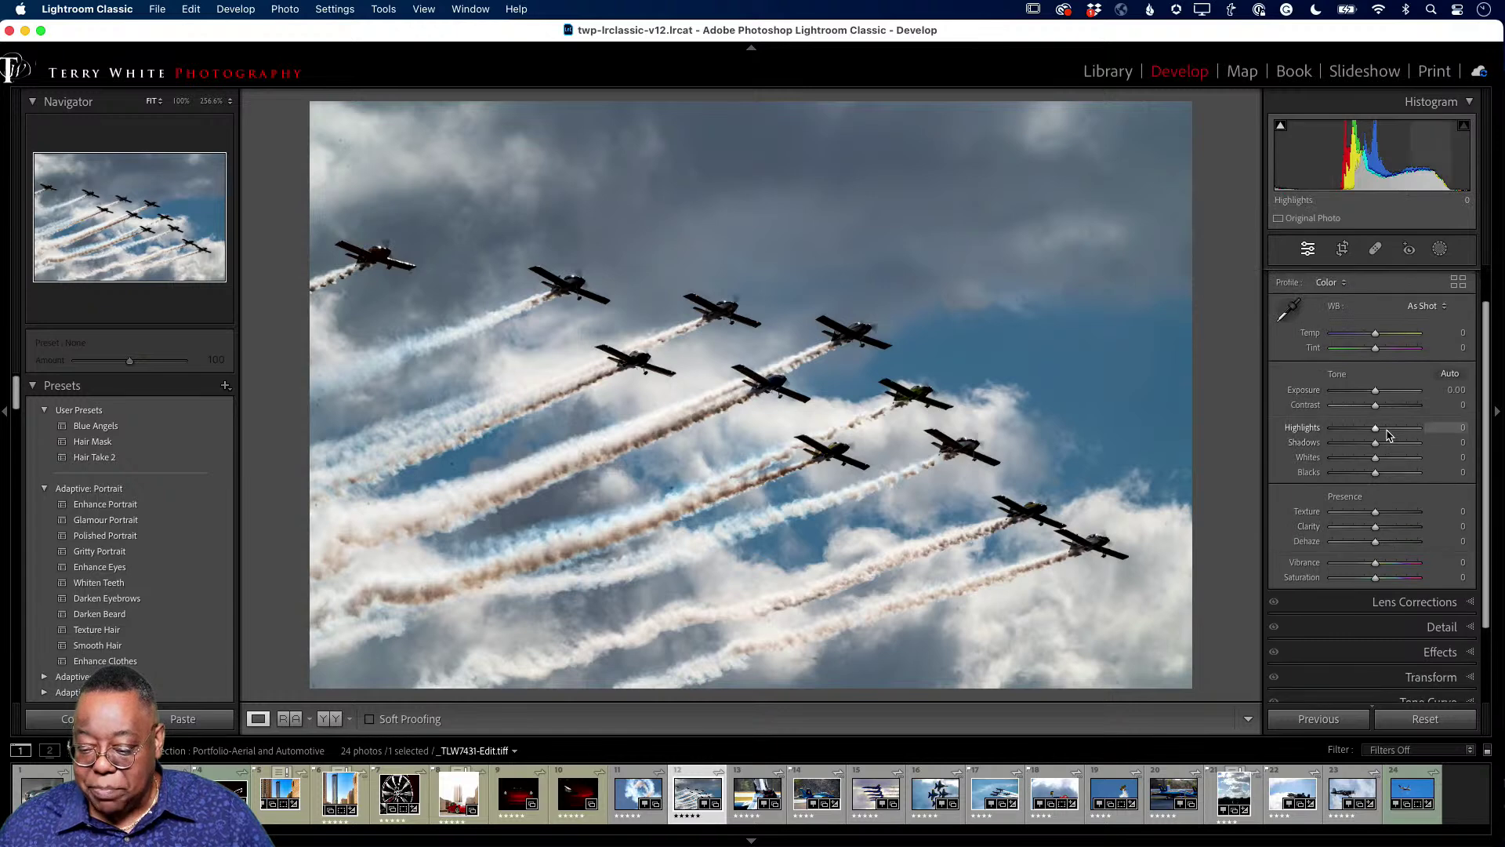
{"action": "scroll", "coordinate": [1388, 439], "scroll_direction": "down", "scroll_amount": 5}
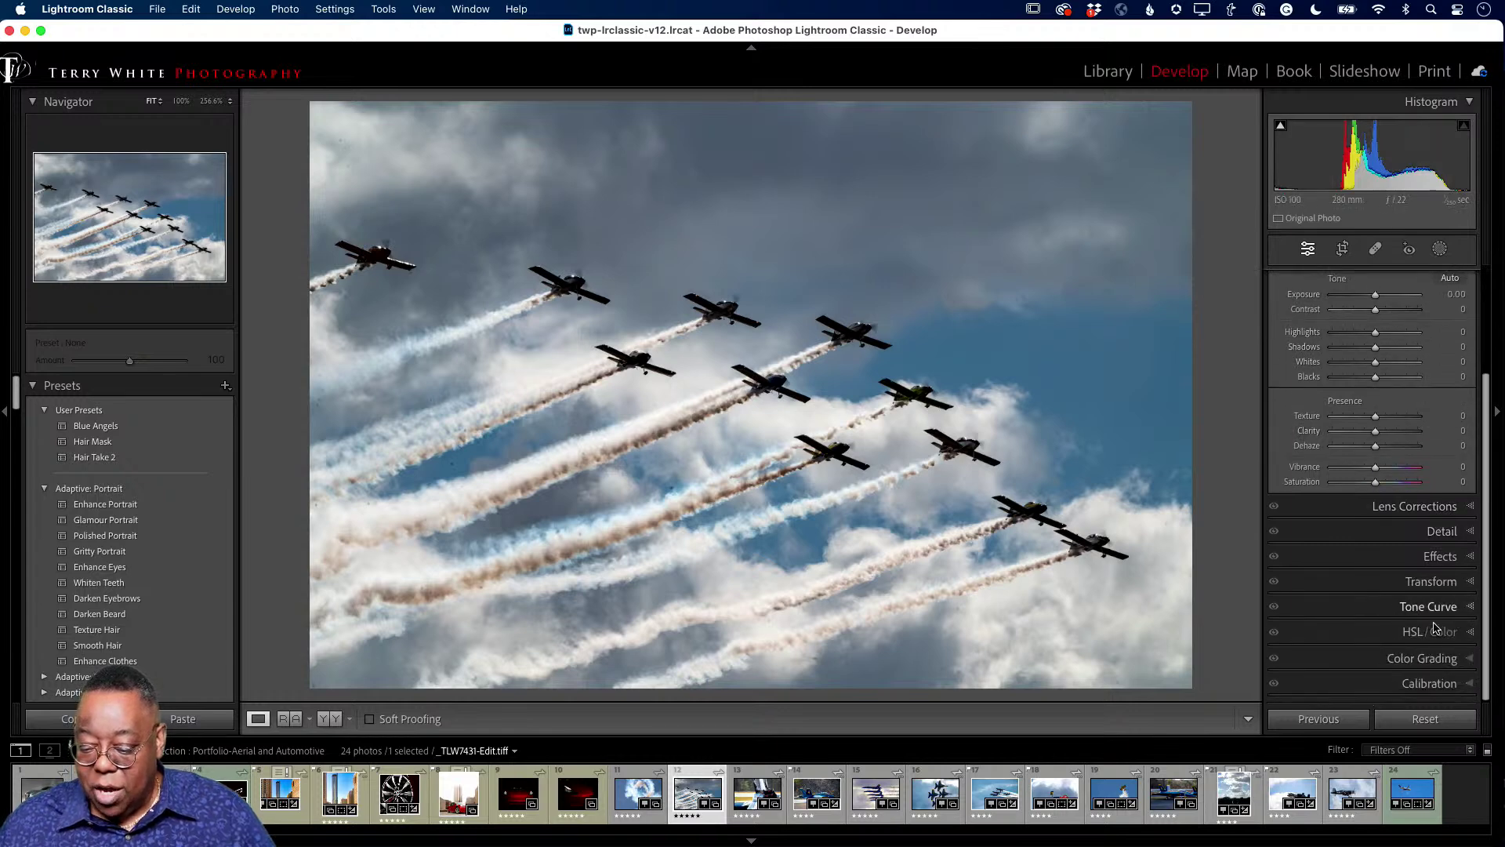
{"action": "left_click", "coordinate": [1447, 538]}
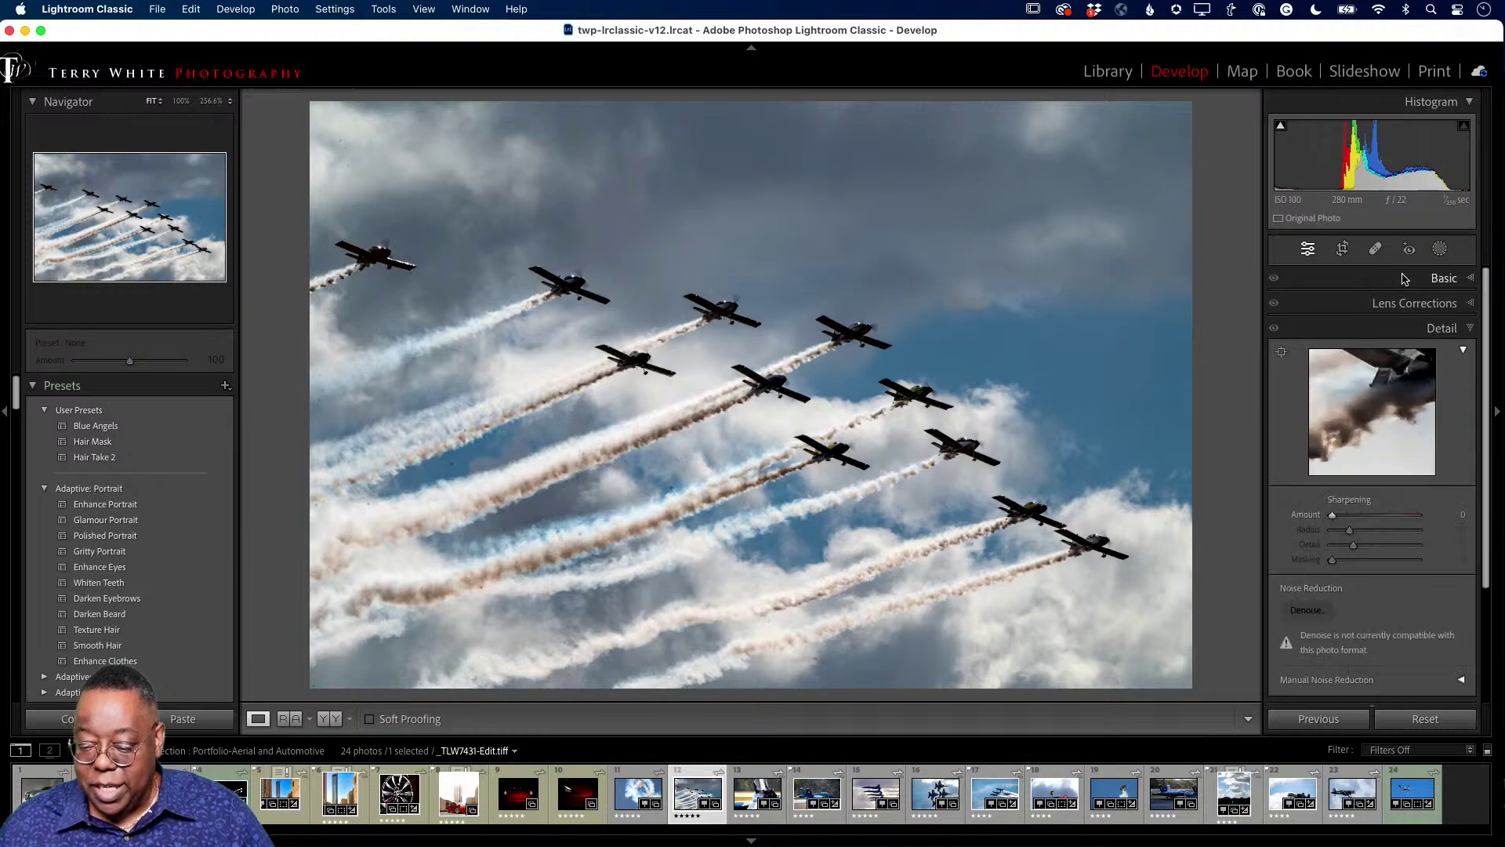
{"action": "right_click", "coordinate": [1363, 284]}
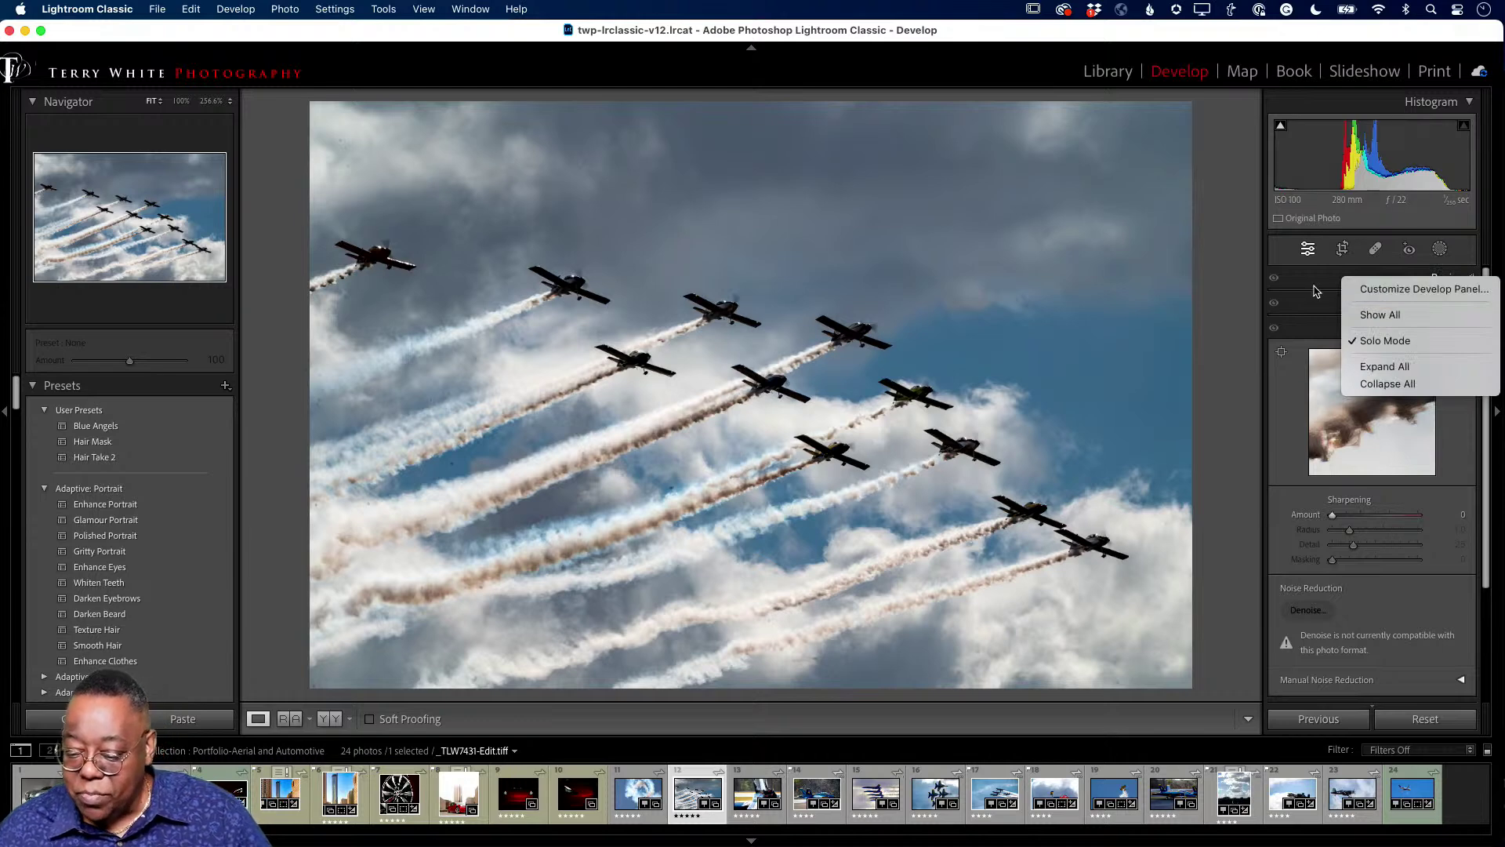
{"action": "left_click", "coordinate": [1403, 345]}
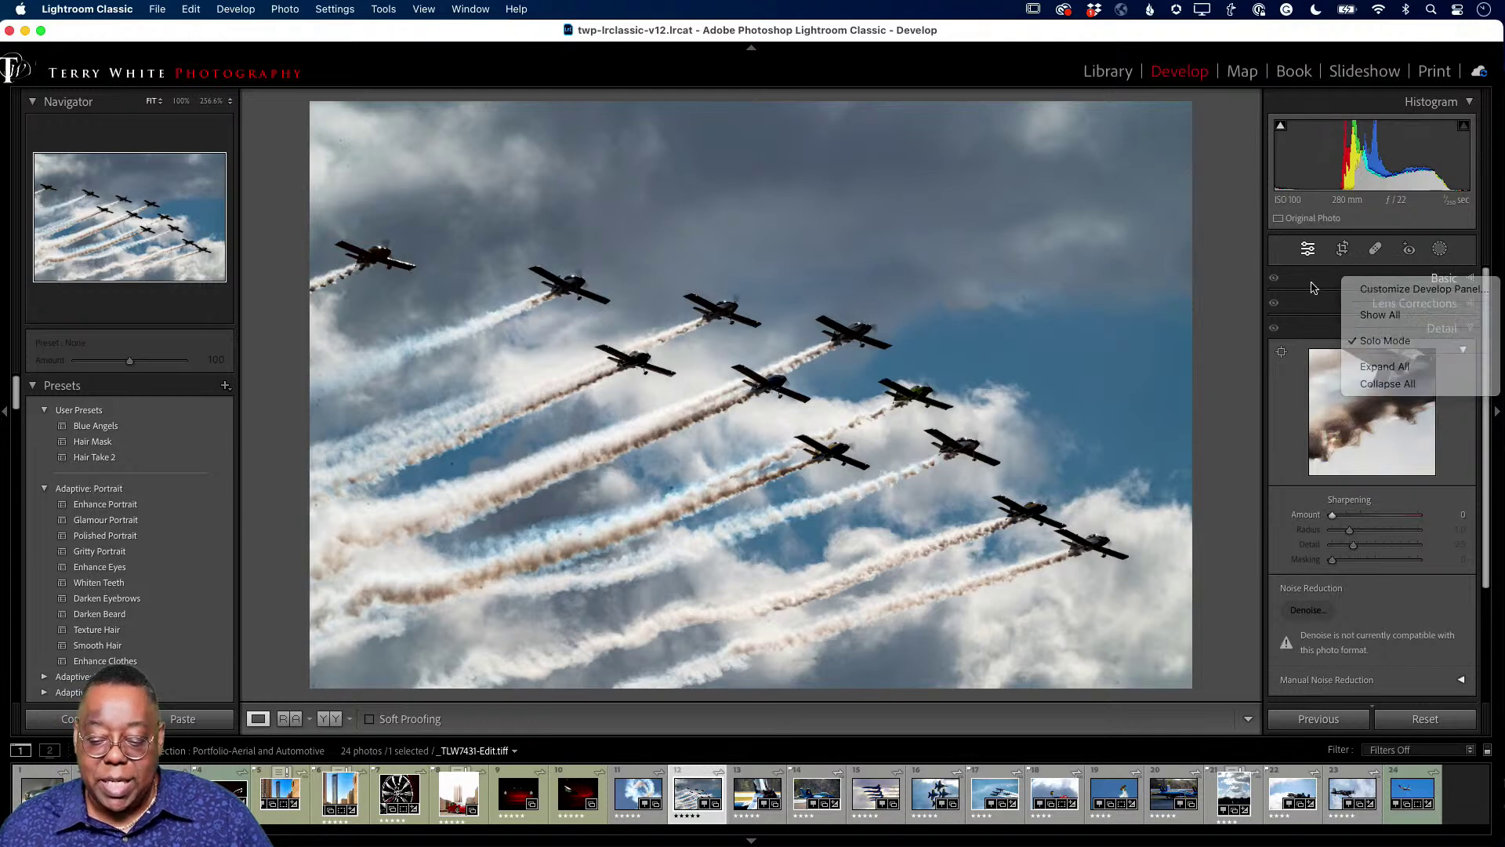
{"action": "scroll", "coordinate": [1364, 449], "scroll_direction": "down", "scroll_amount": 4}
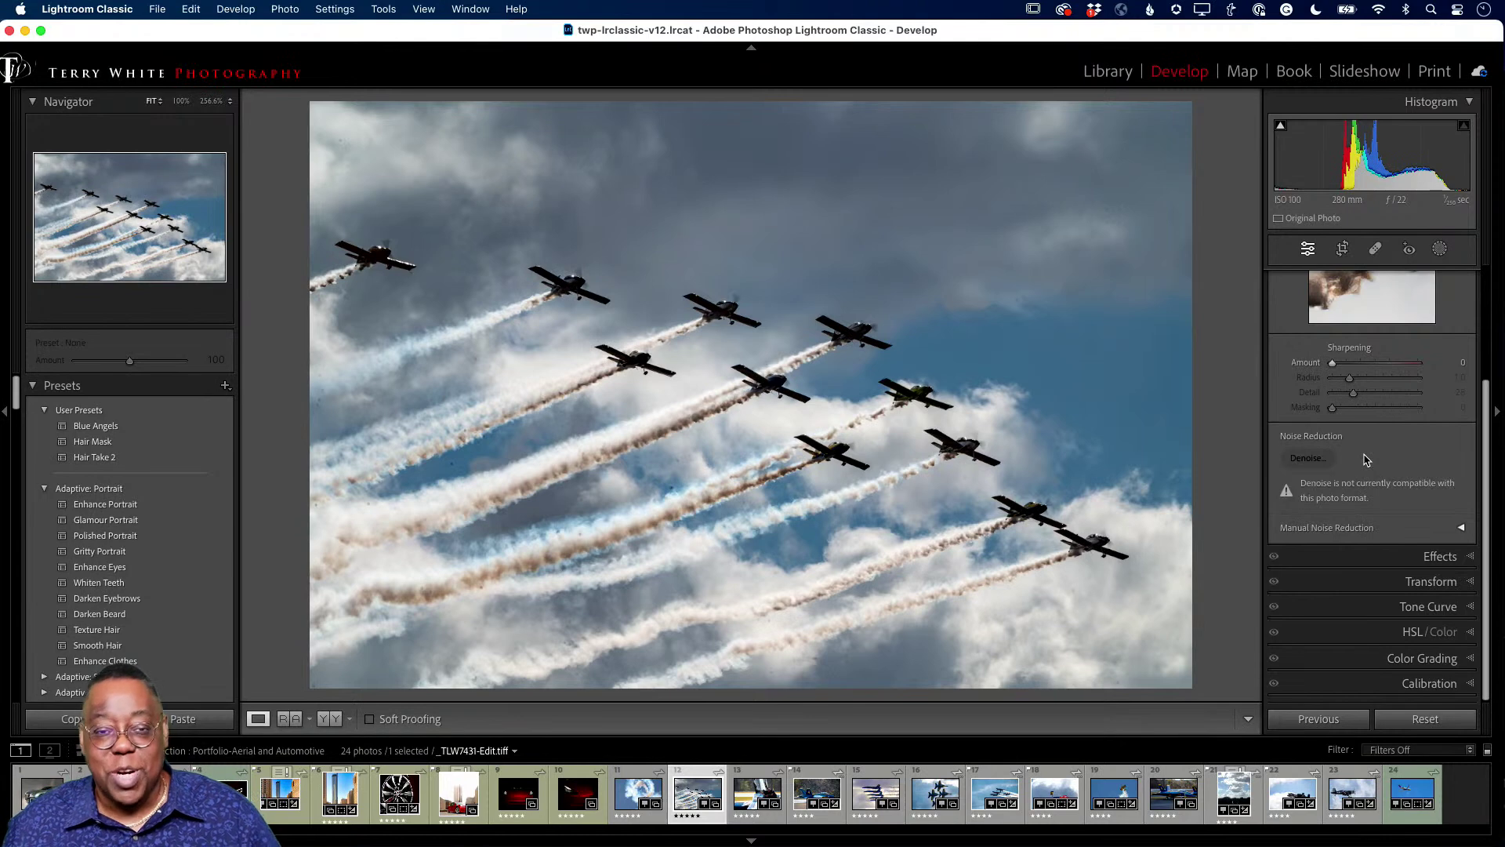
{"action": "scroll", "coordinate": [1365, 459], "scroll_direction": "up", "scroll_amount": 4}
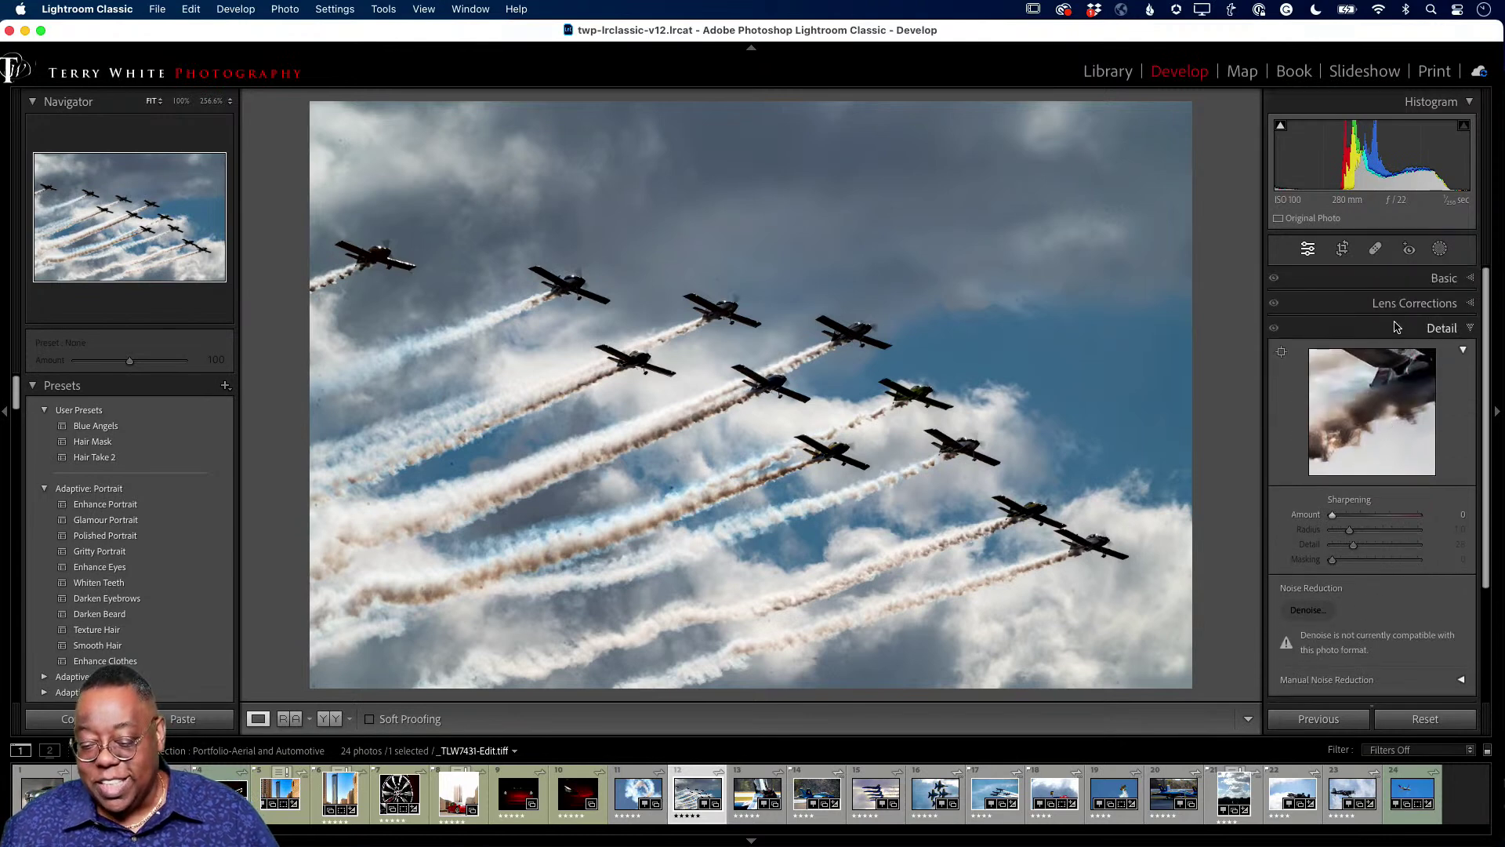
{"action": "left_click", "coordinate": [1392, 279]}
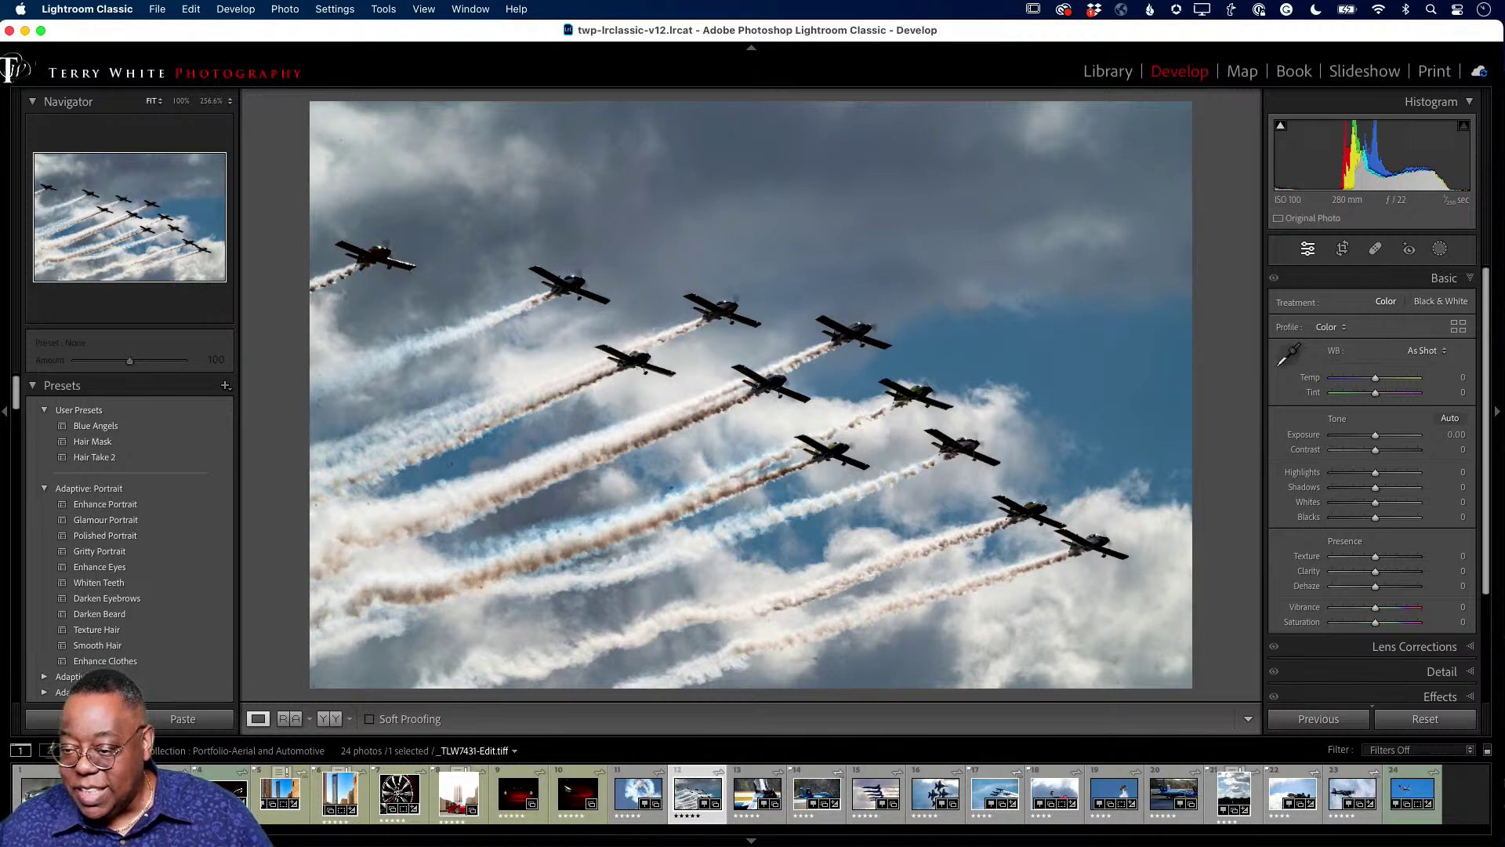
Return to the Library grid and open the Los Angeles travel collection
{"action": "left_click", "coordinate": [102, 793]}
{"action": "key", "text": "g"}
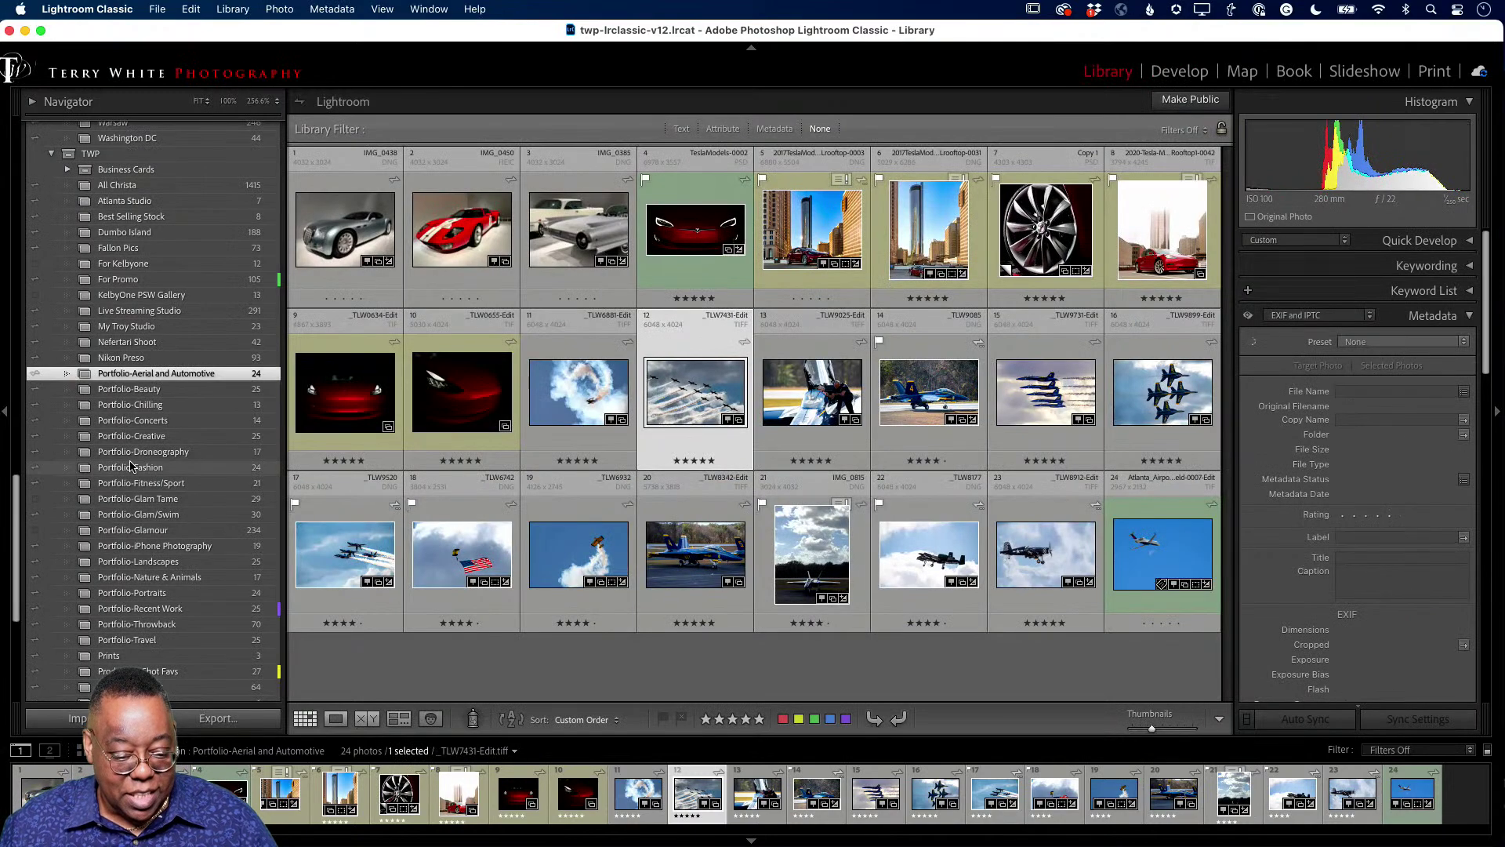
{"action": "scroll", "coordinate": [130, 467], "scroll_direction": "up", "scroll_amount": 10}
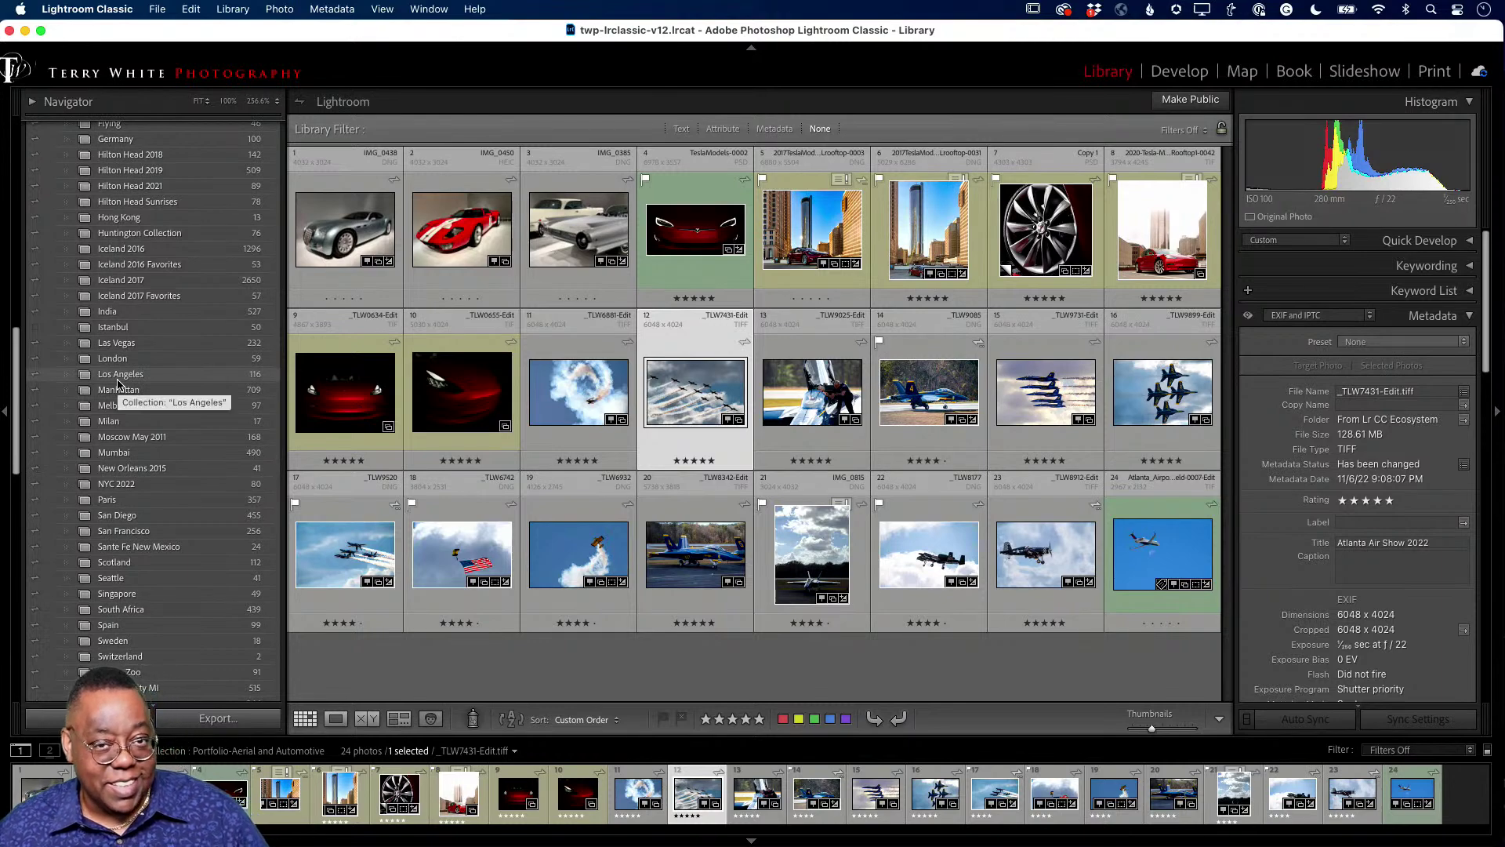
{"action": "left_click", "coordinate": [119, 379]}
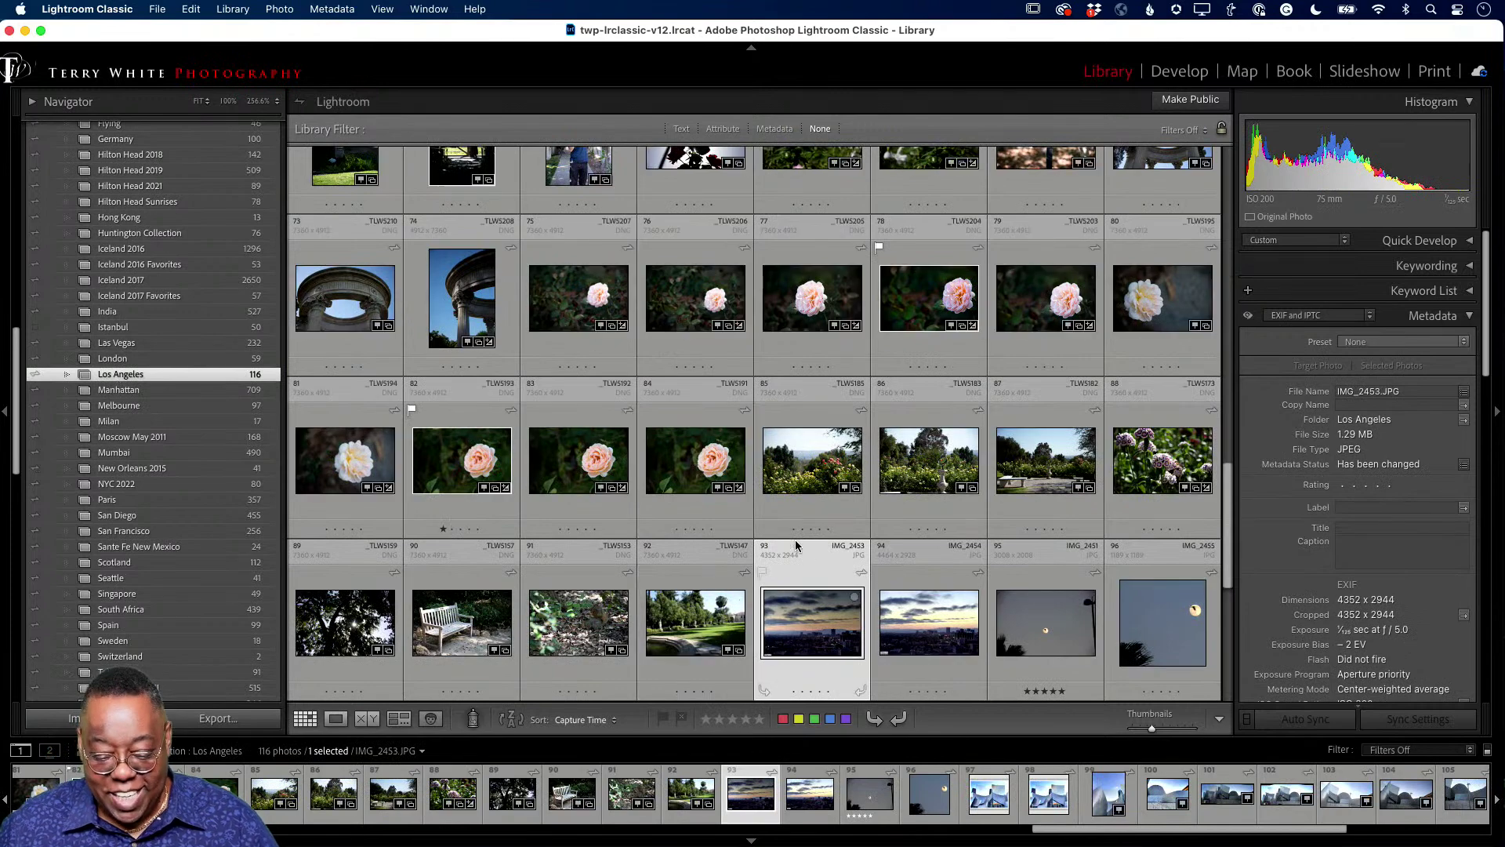
Find the rejected garden rock photo _TLW5296 in the collection, and go to its folder in the Library
{"action": "scroll", "coordinate": [786, 548], "scroll_direction": "down", "scroll_amount": 1}
{"action": "scroll", "coordinate": [786, 555], "scroll_direction": "up", "scroll_amount": 10}
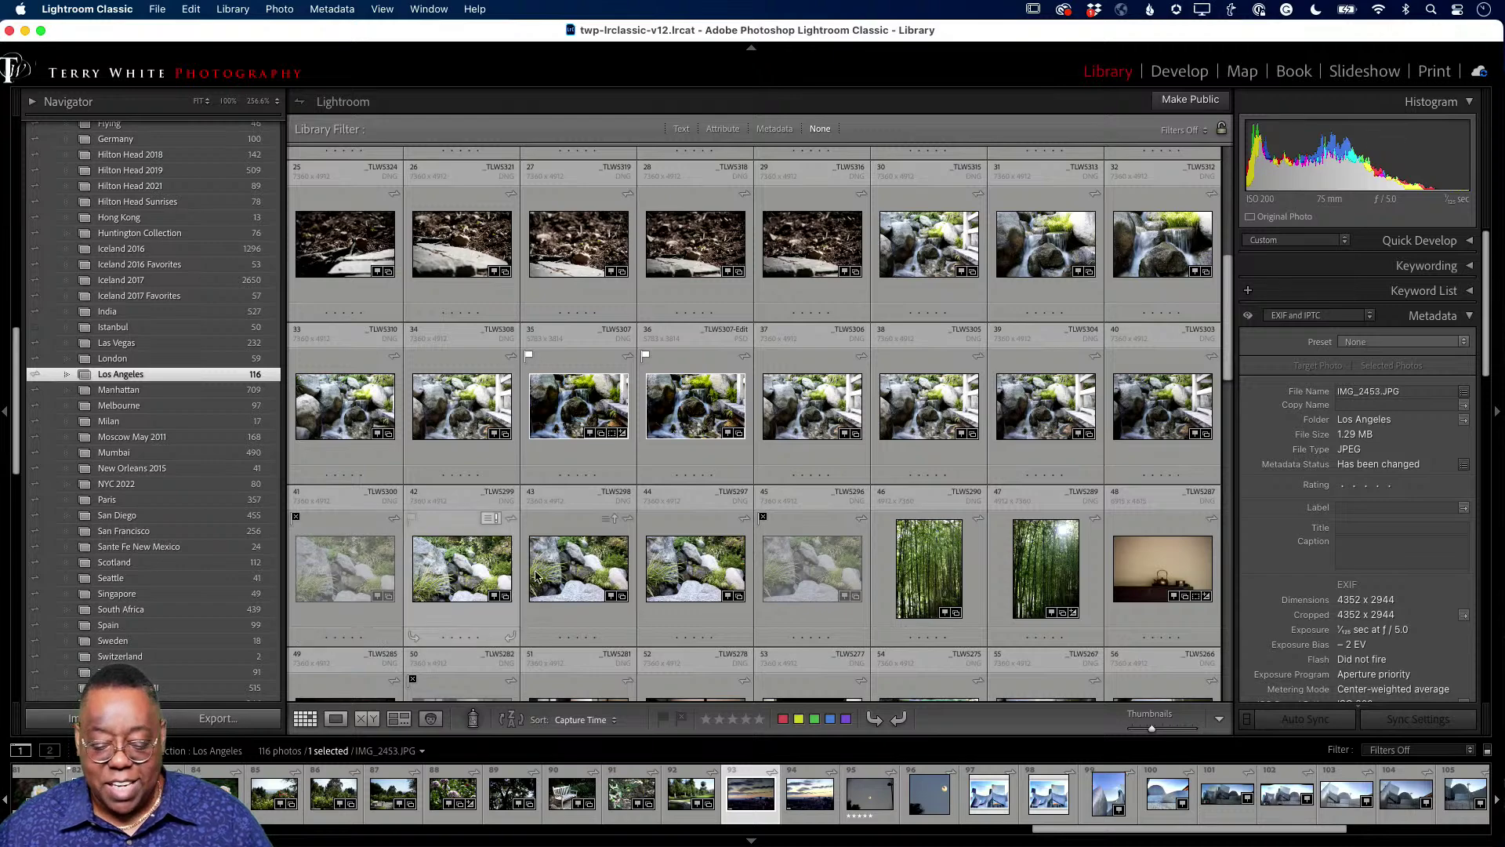
{"action": "right_click", "coordinate": [800, 570]}
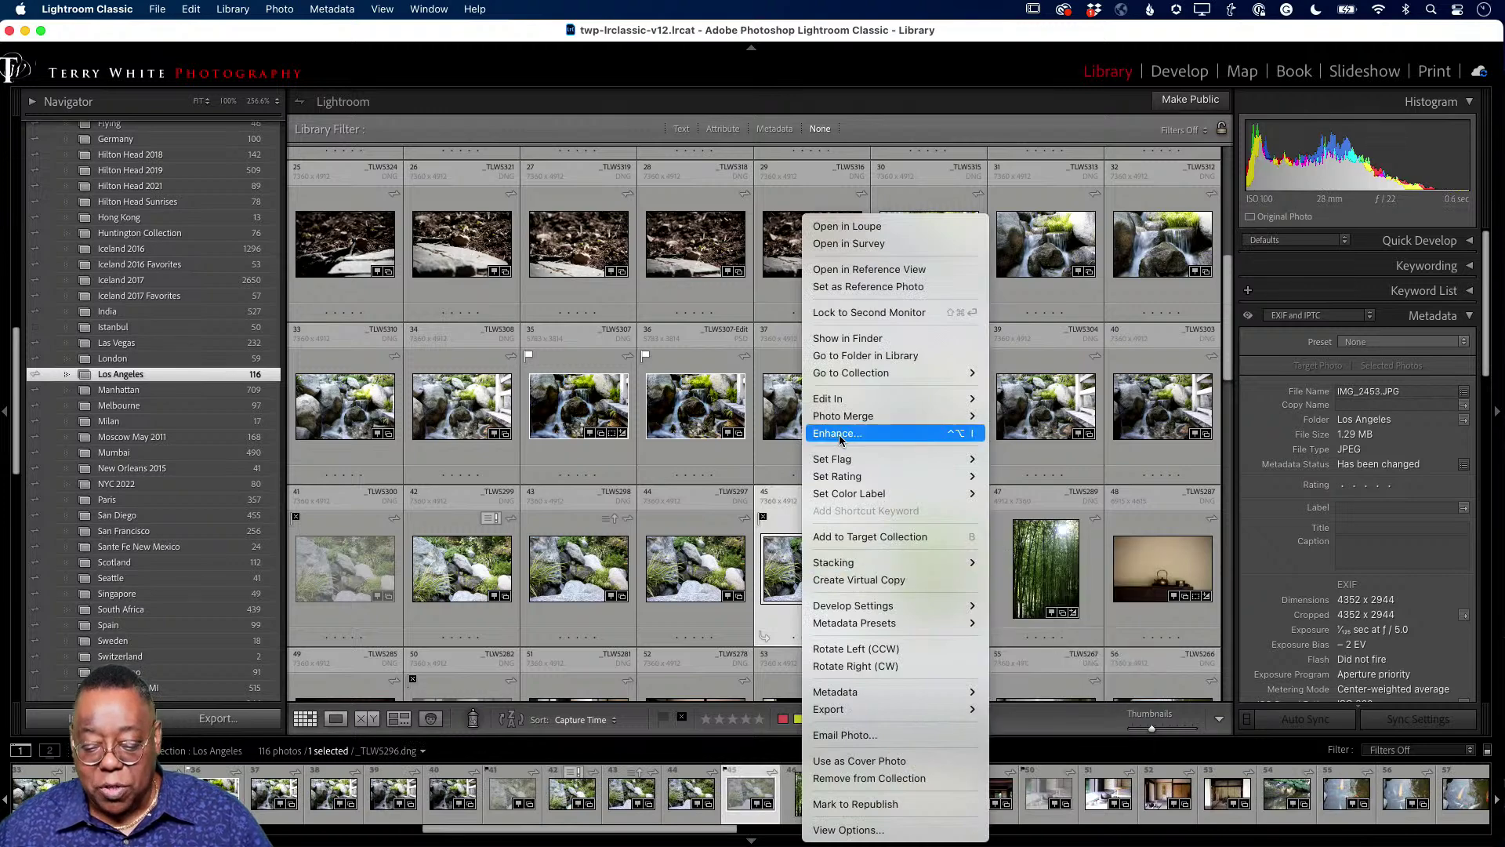
{"action": "left_click", "coordinate": [892, 357]}
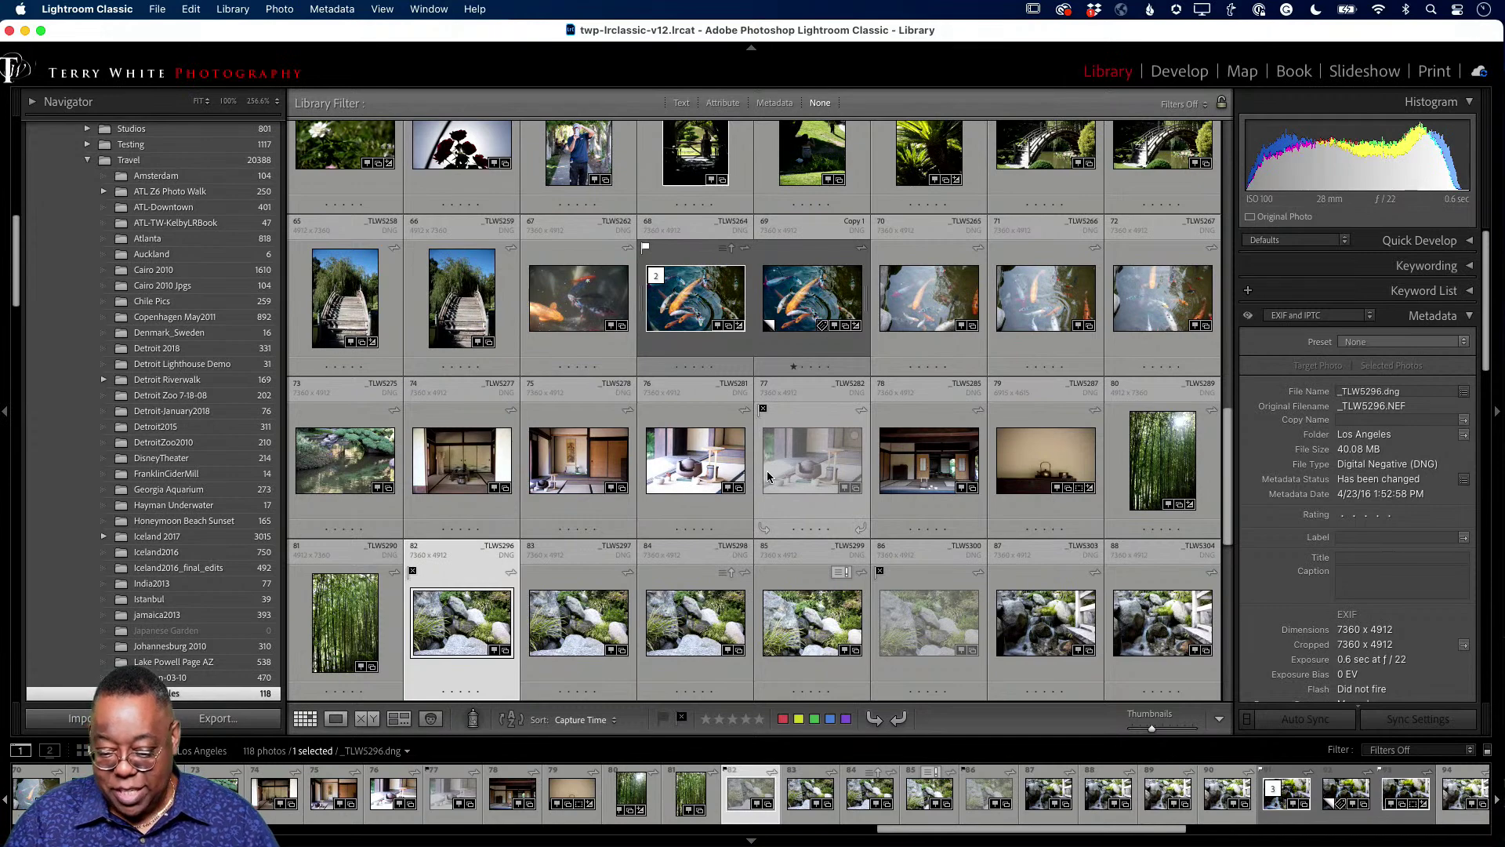
Delete the rejected photos _TLW5282, _TLW5296 and _TLW5300 in the Los Angeles folder permanently from disk
{"action": "key", "text": "super+BackSpace"}
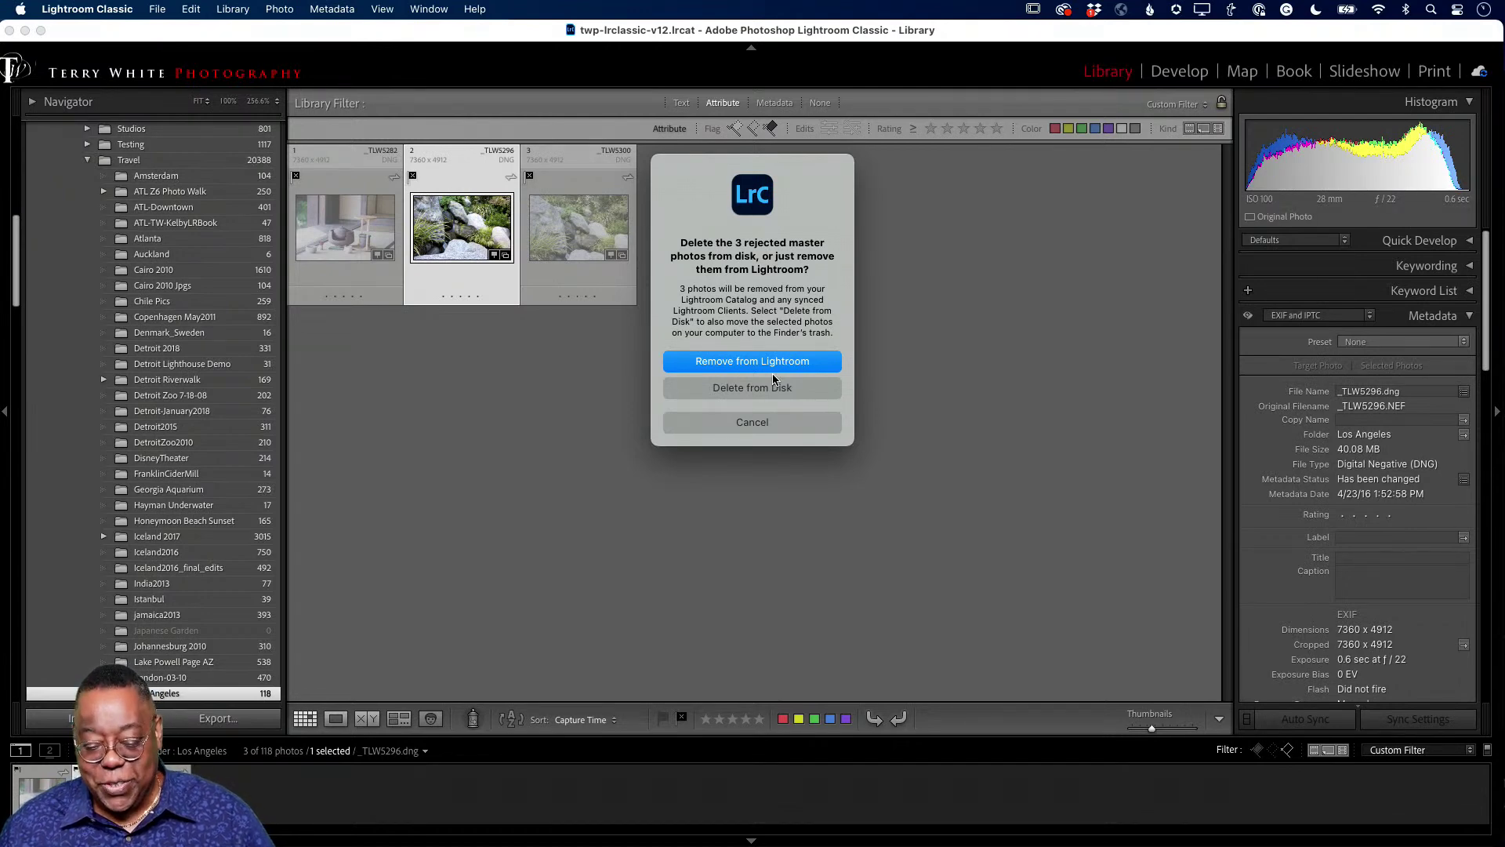
{"action": "left_click", "coordinate": [752, 392]}
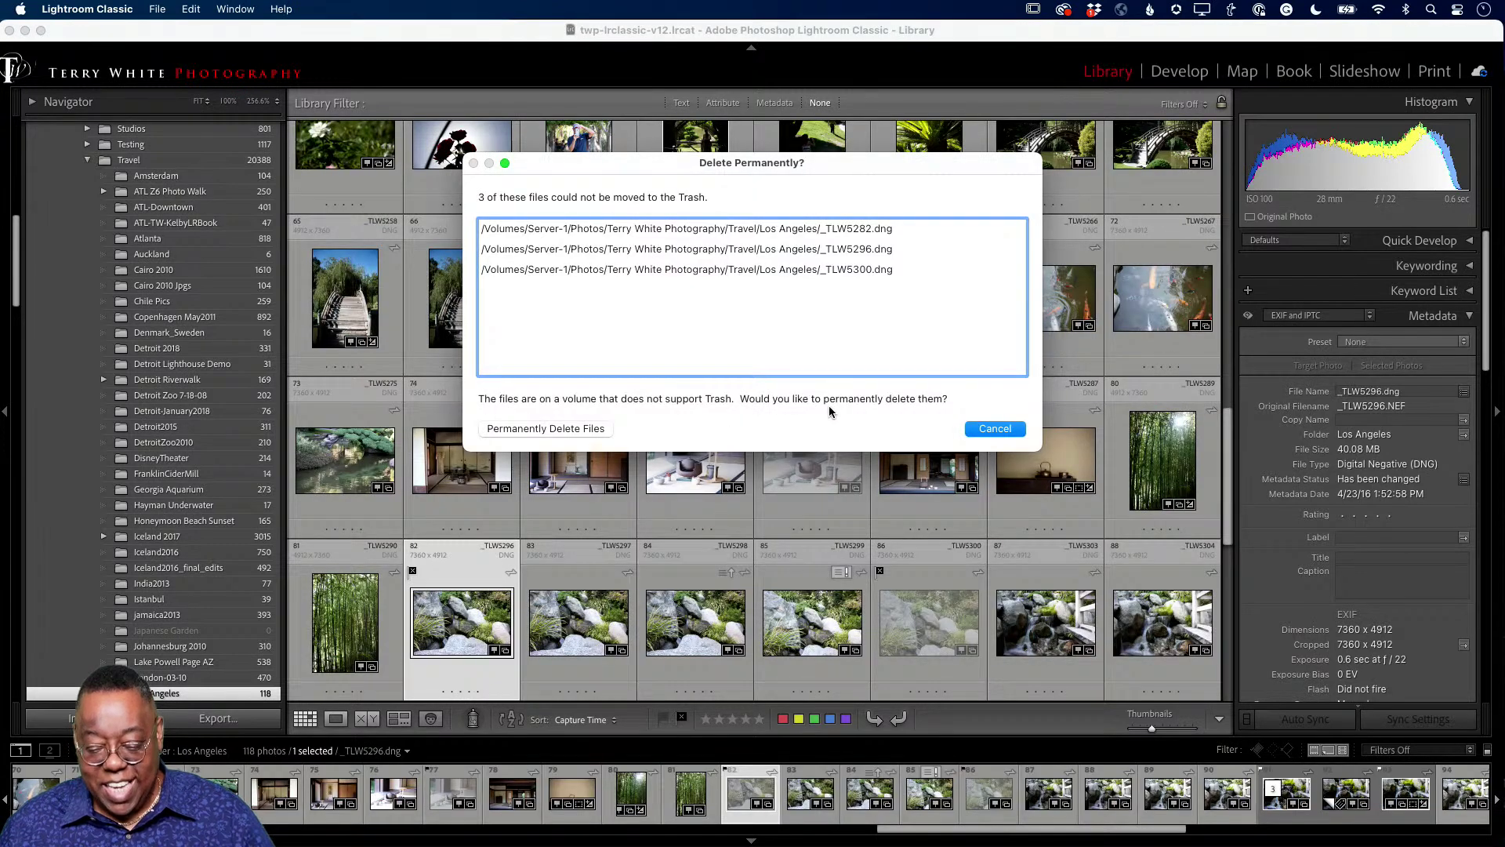
{"action": "left_click", "coordinate": [544, 430]}
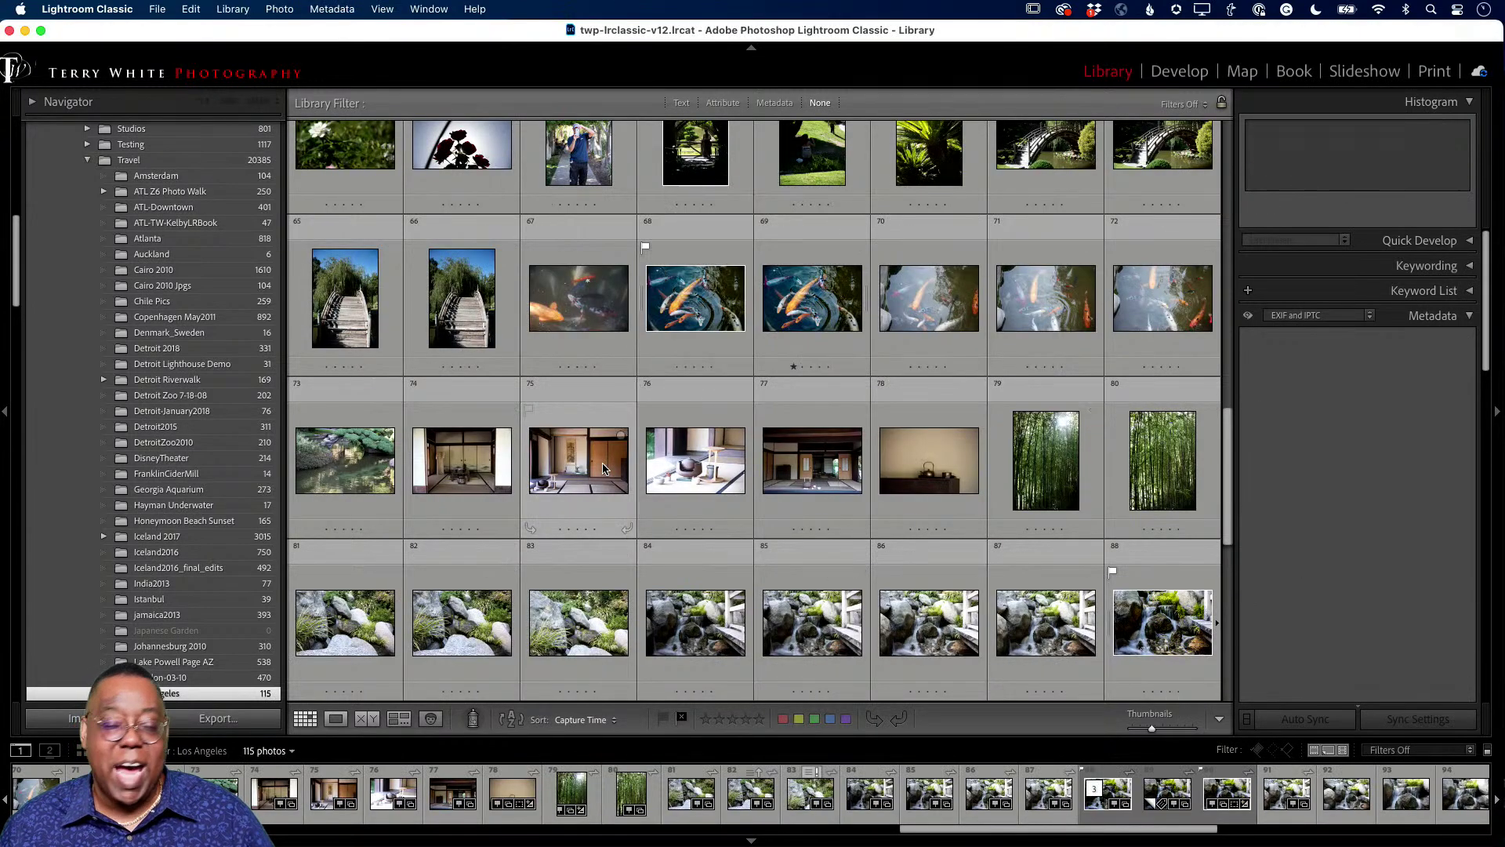